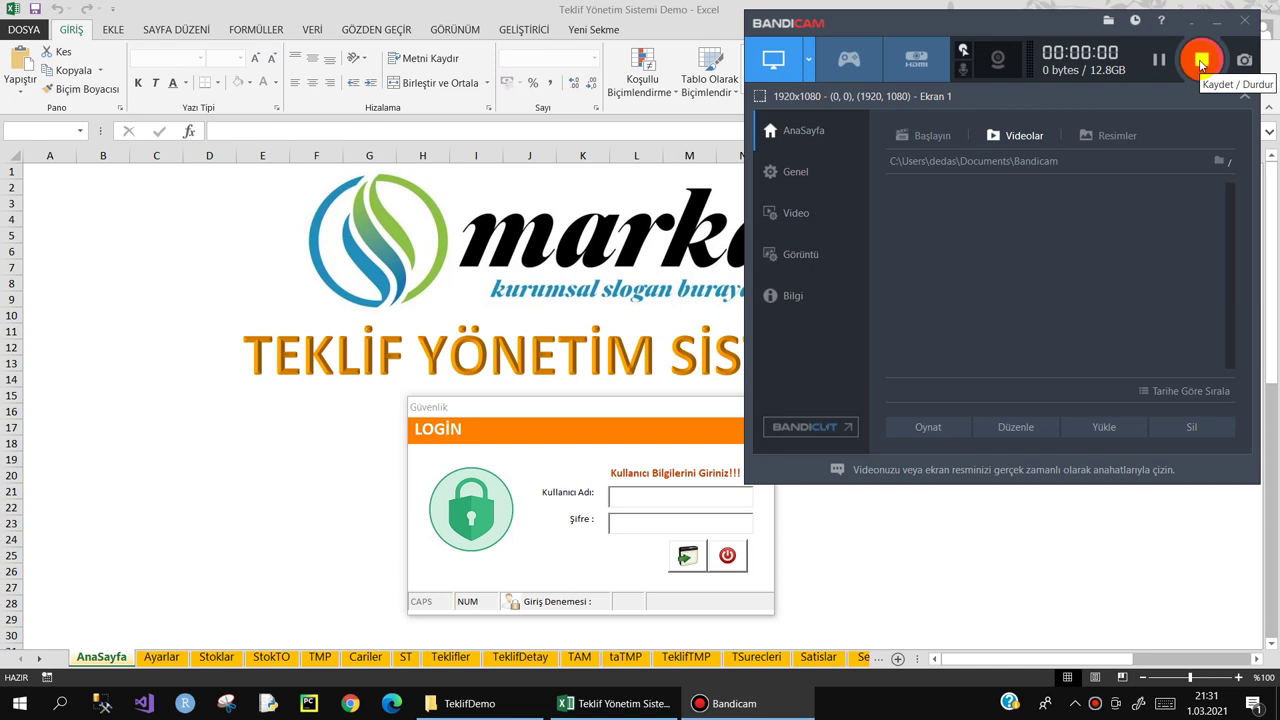
- Log in to Teklif Yönetim Sistemi by entering the username and password in the LOGİN form
left_click(1201, 61)
type("bst")
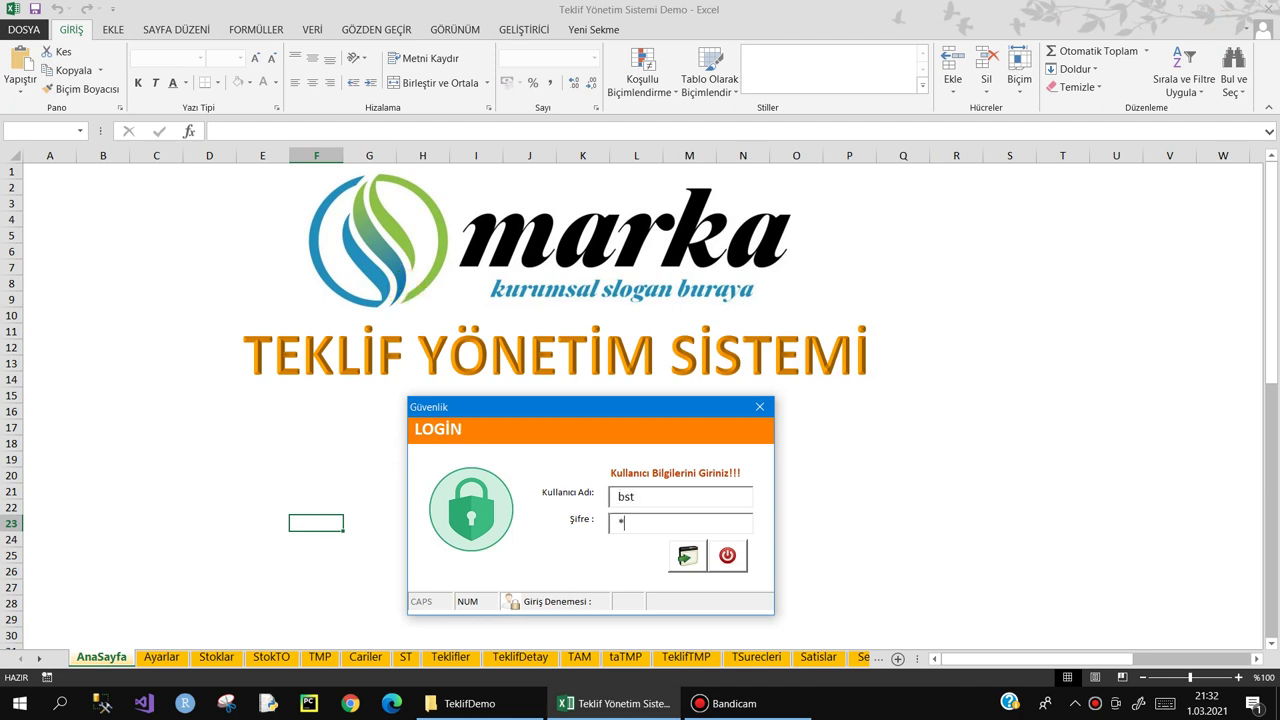
type("4")
key("Return")
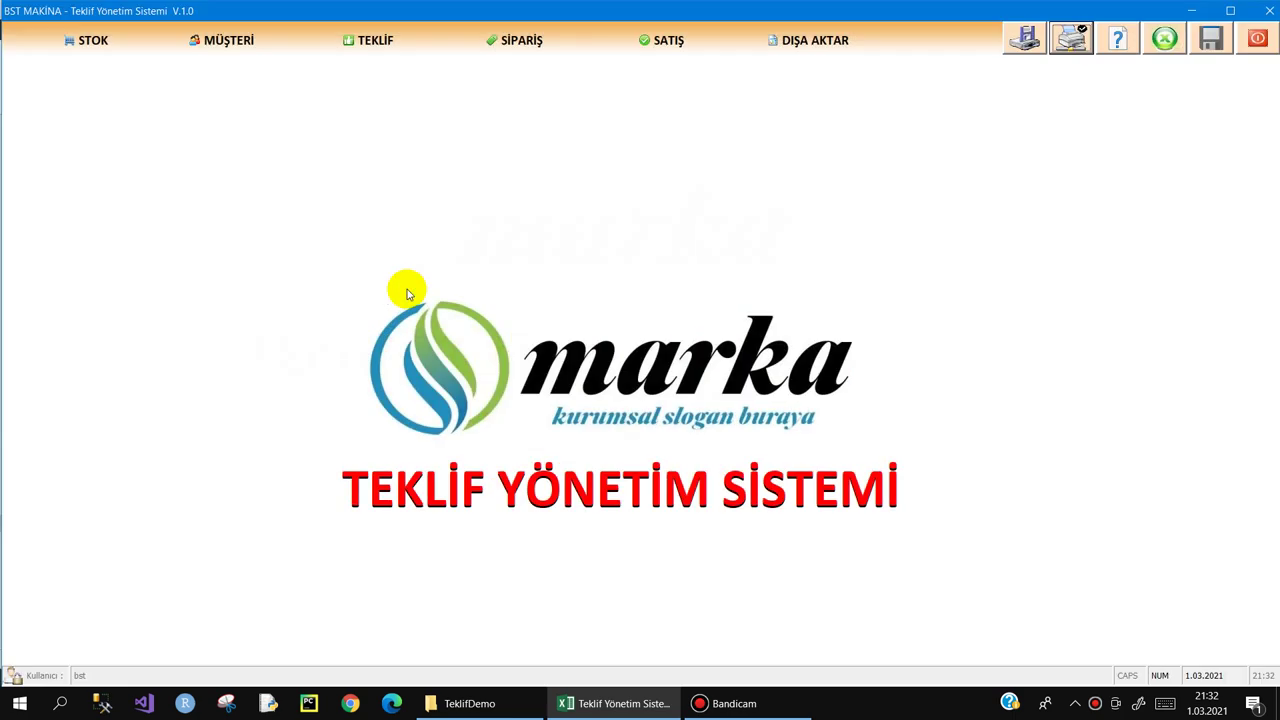
- Open the STOK menu dropdown from the main screen's top bar
left_click(712, 704)
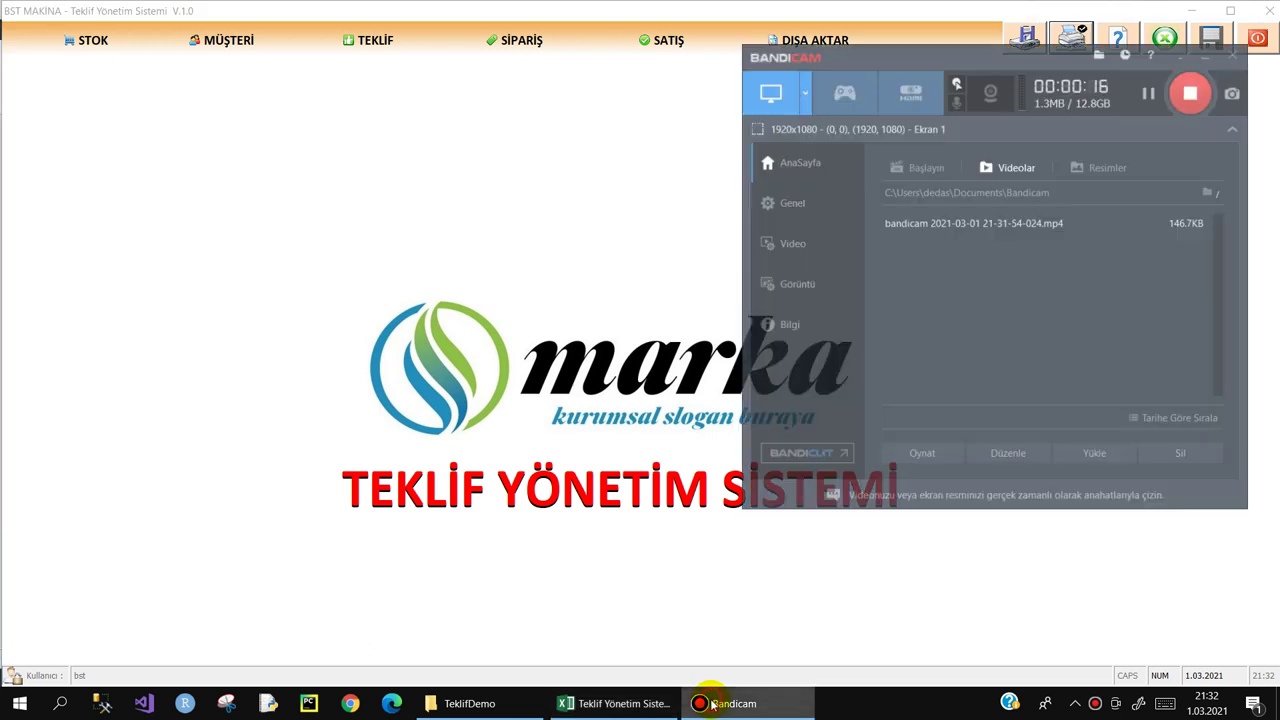
left_click(712, 704)
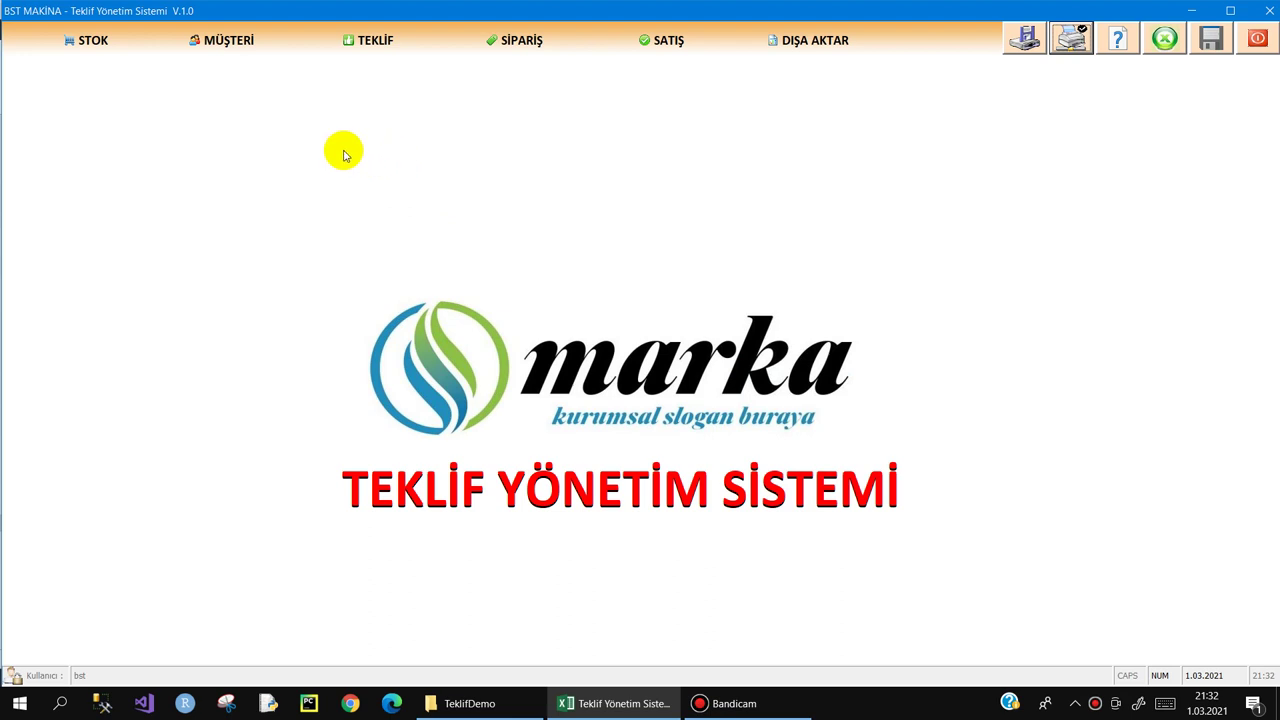
left_click(103, 50)
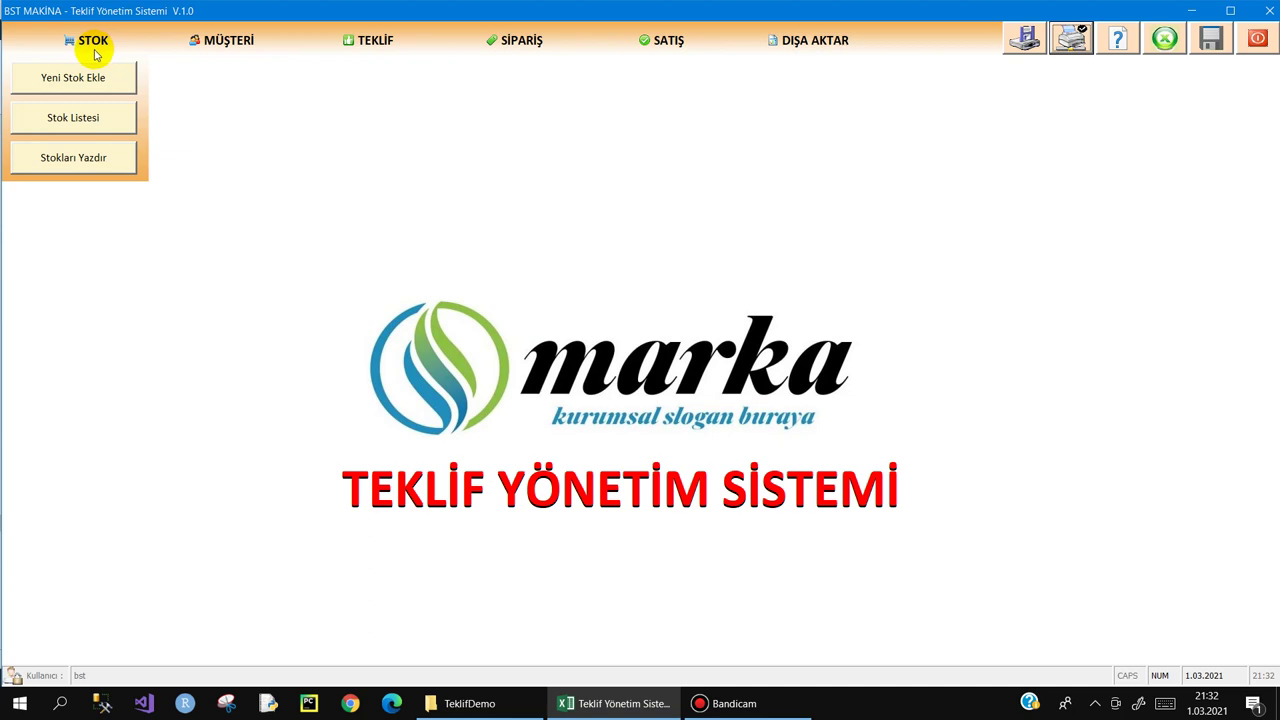
- Open Stok Listesi and select stock row ST-200001
left_click(100, 116)
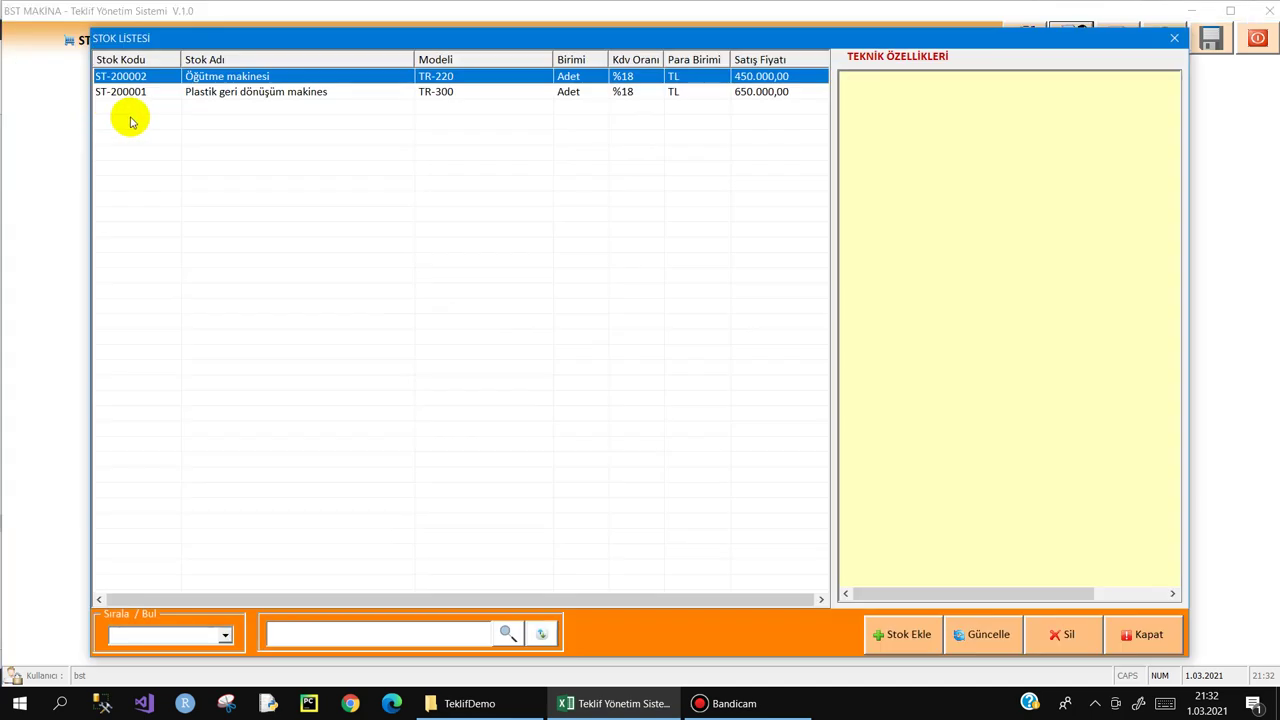
left_click(256, 91)
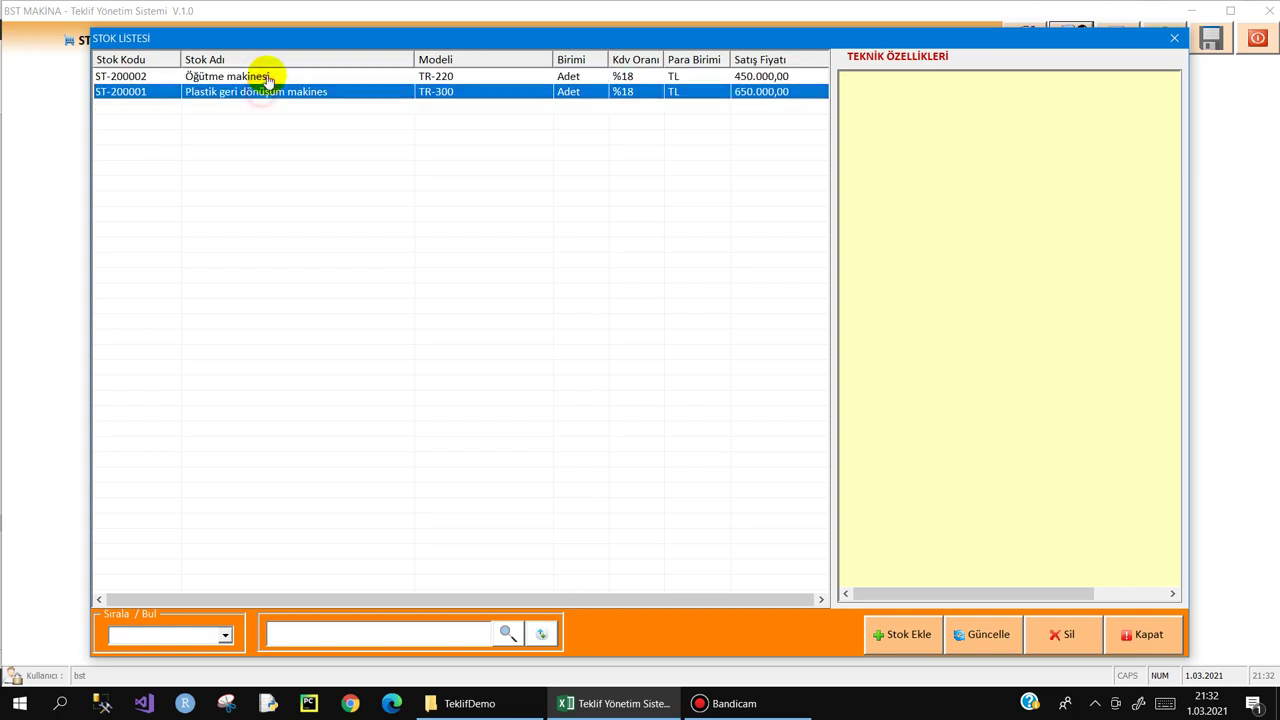
left_click(263, 79)
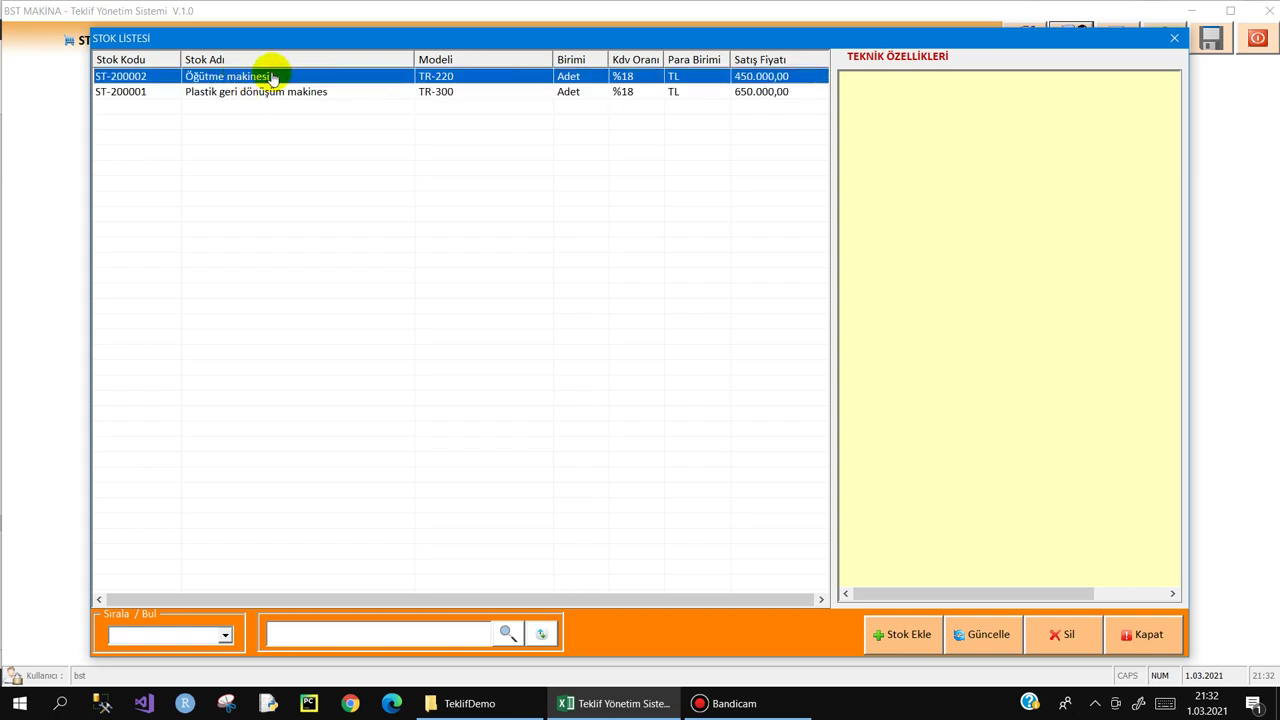
left_click(220, 95)
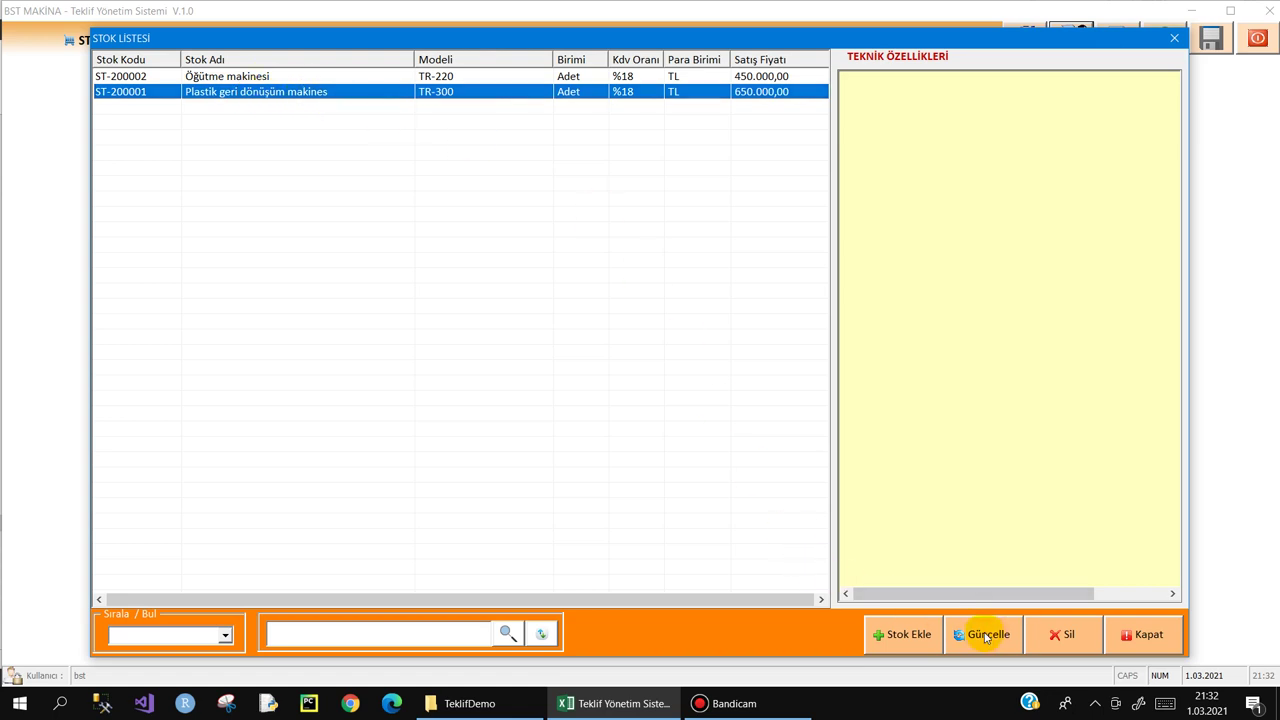
- Rename ST-200001 to 'Plastik geri dönüşüm makinesi' and confirm the update
left_click(986, 634)
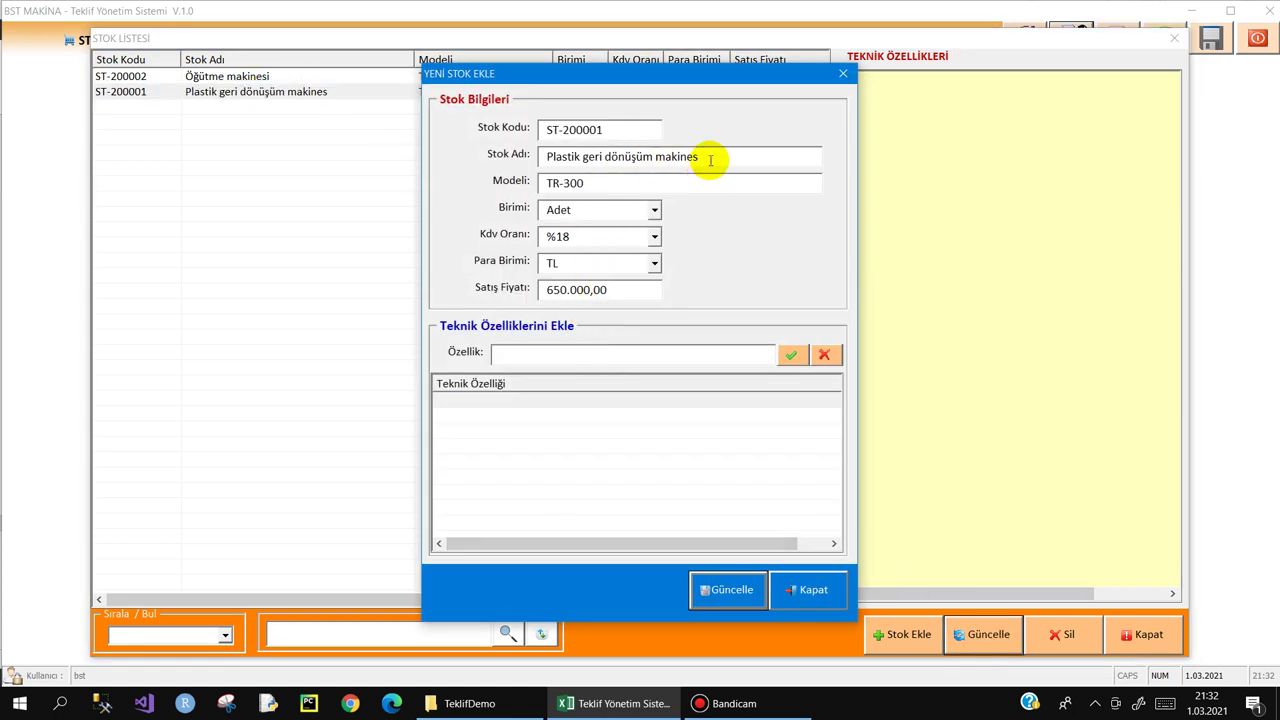
type("i")
left_click(732, 589)
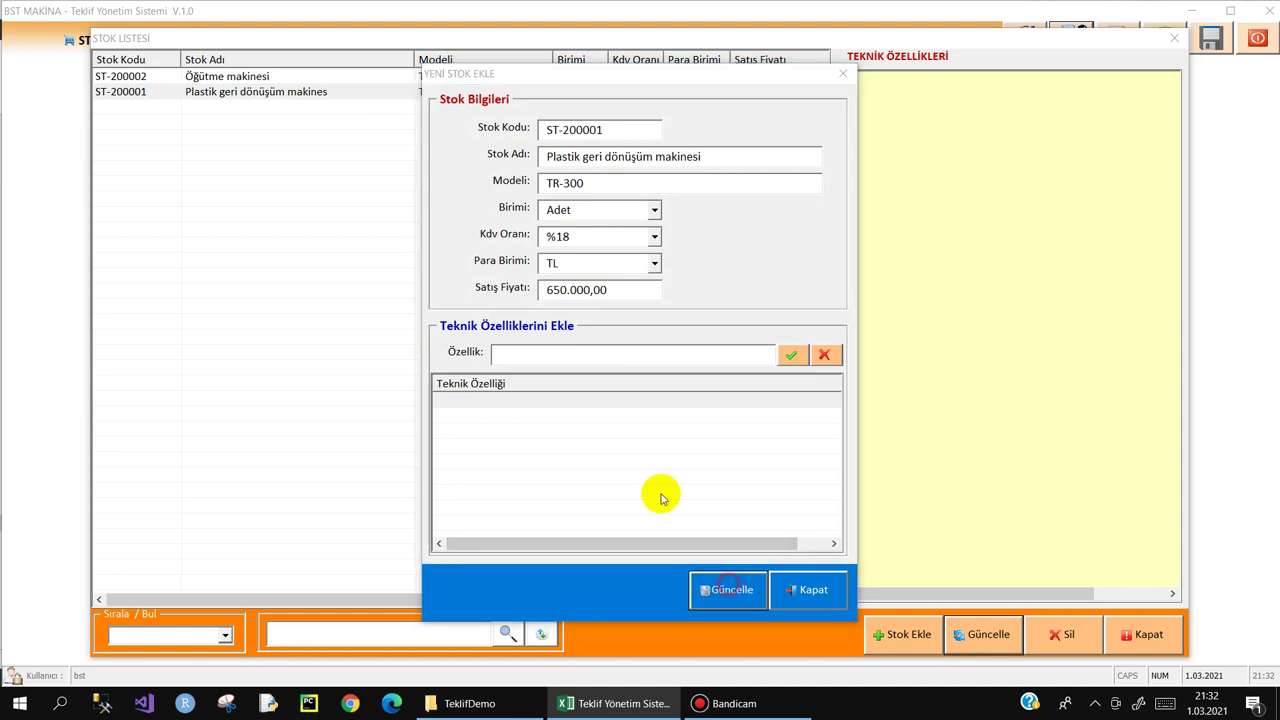
left_click(612, 409)
left_click(665, 410)
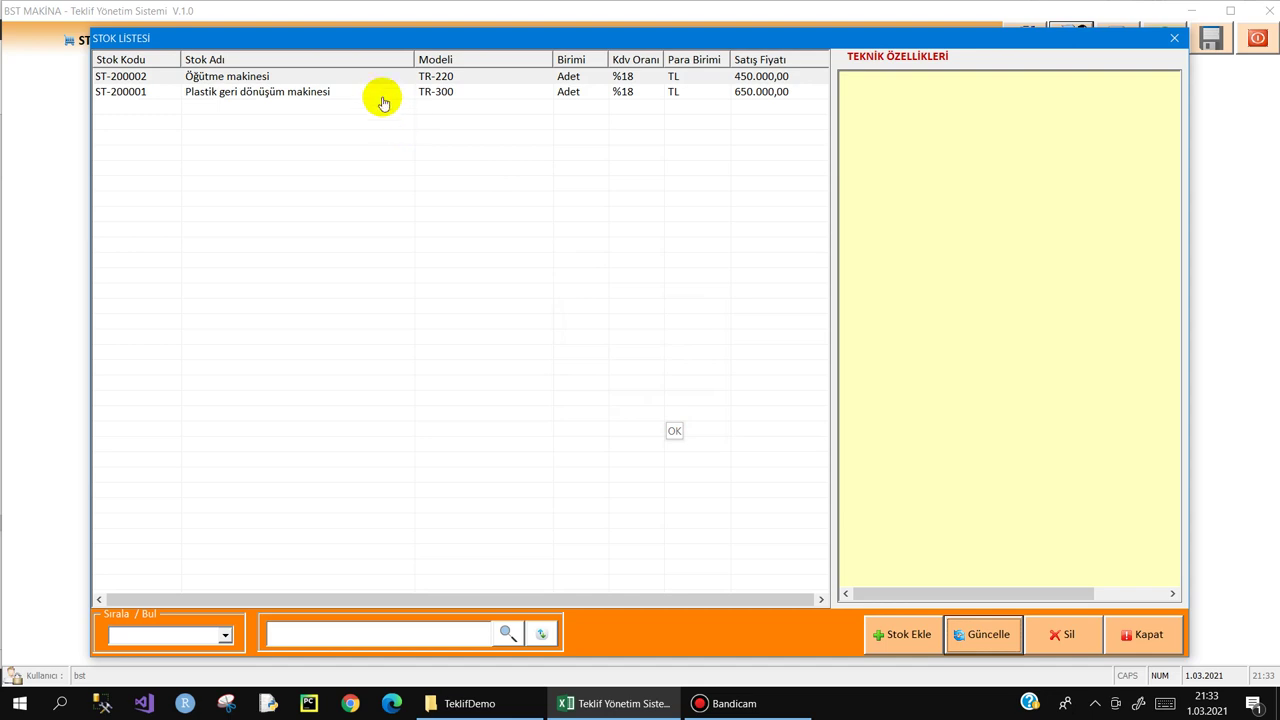
- Select stock row ST-200002 (Öğütme makinesi) in the stock list
left_click(383, 95)
left_click(371, 77)
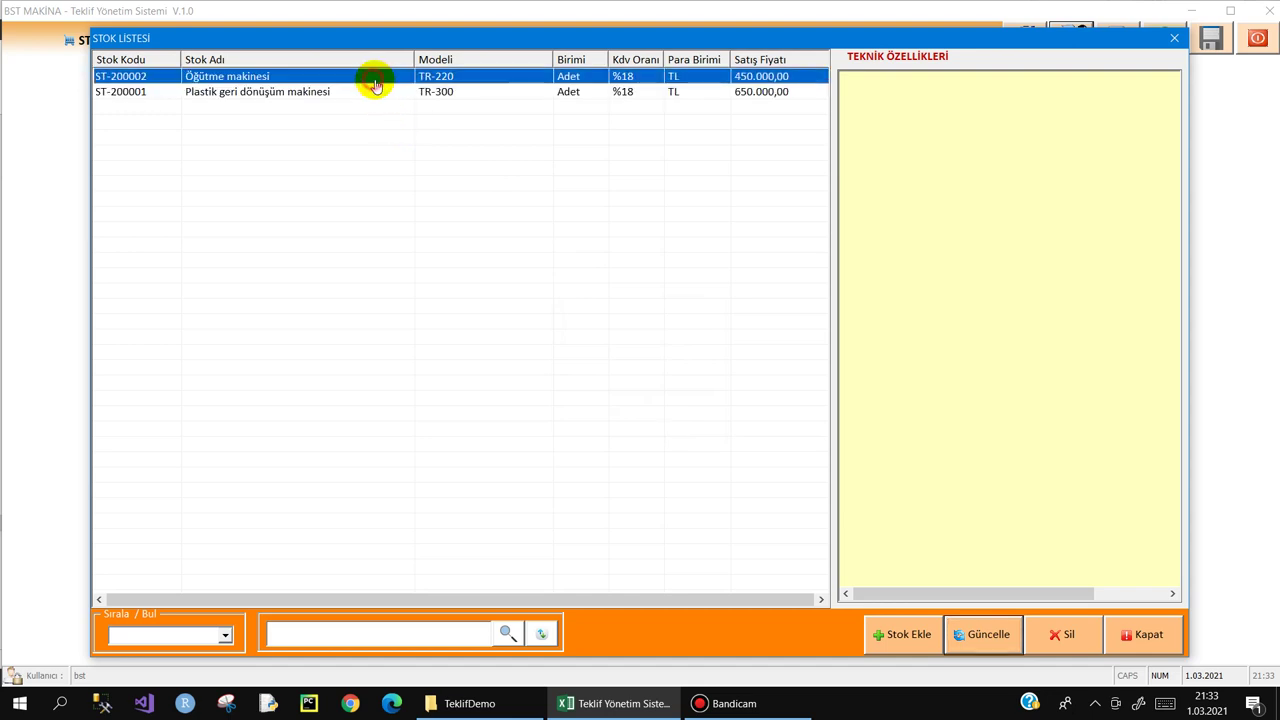
left_click(386, 92)
left_click(395, 77)
left_click(368, 92)
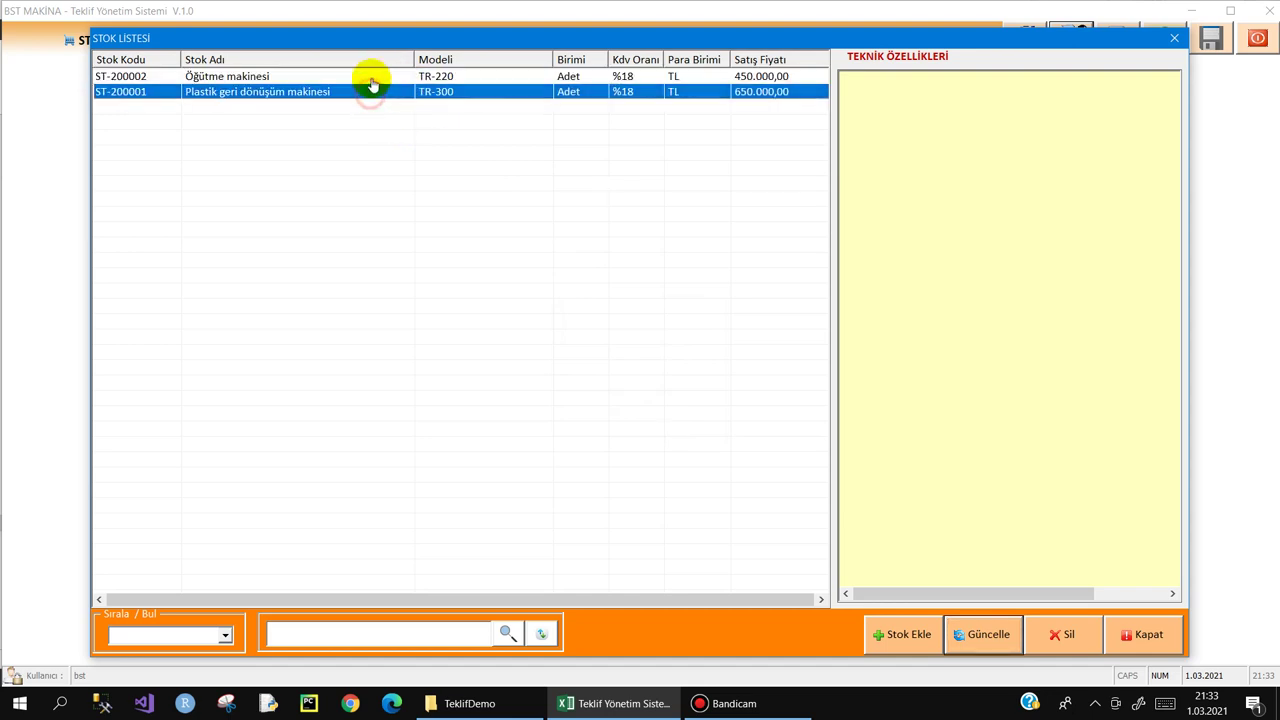
left_click(371, 78)
- Add 'full otomatik' as ST-200002's technical feature and save the update
left_click(980, 636)
type("full otomatik")
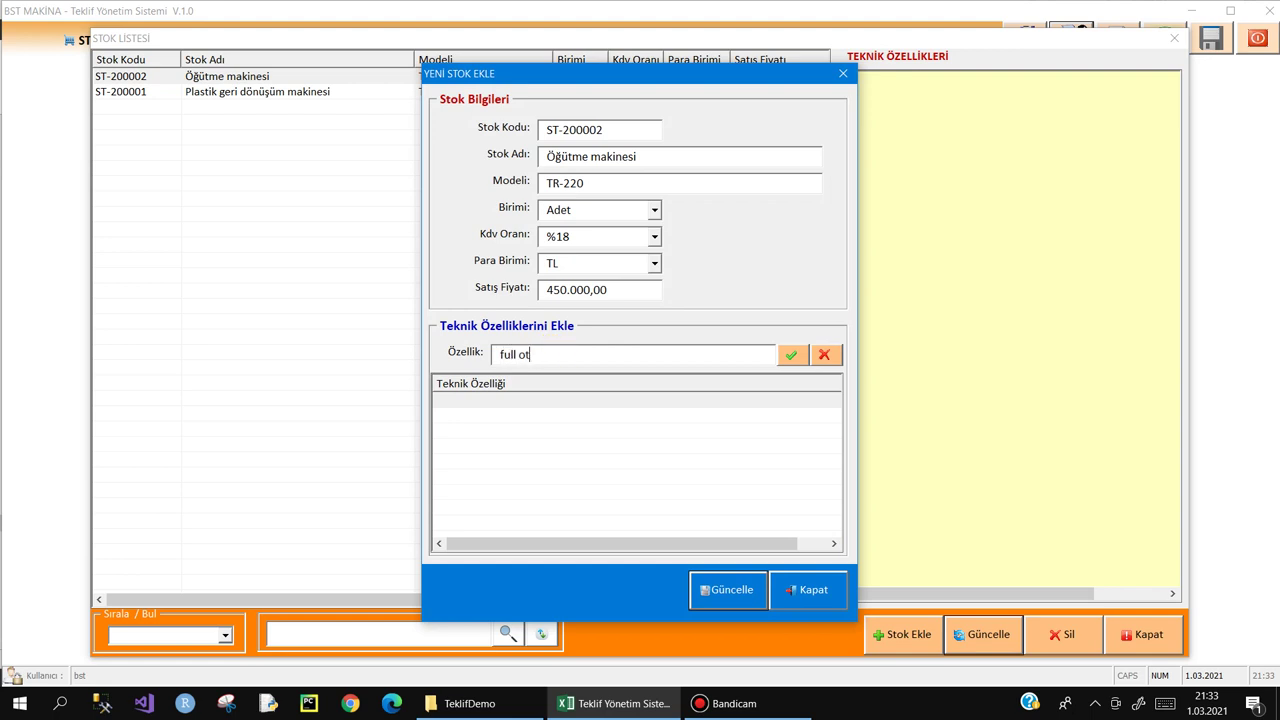
left_click(791, 355)
left_click(730, 590)
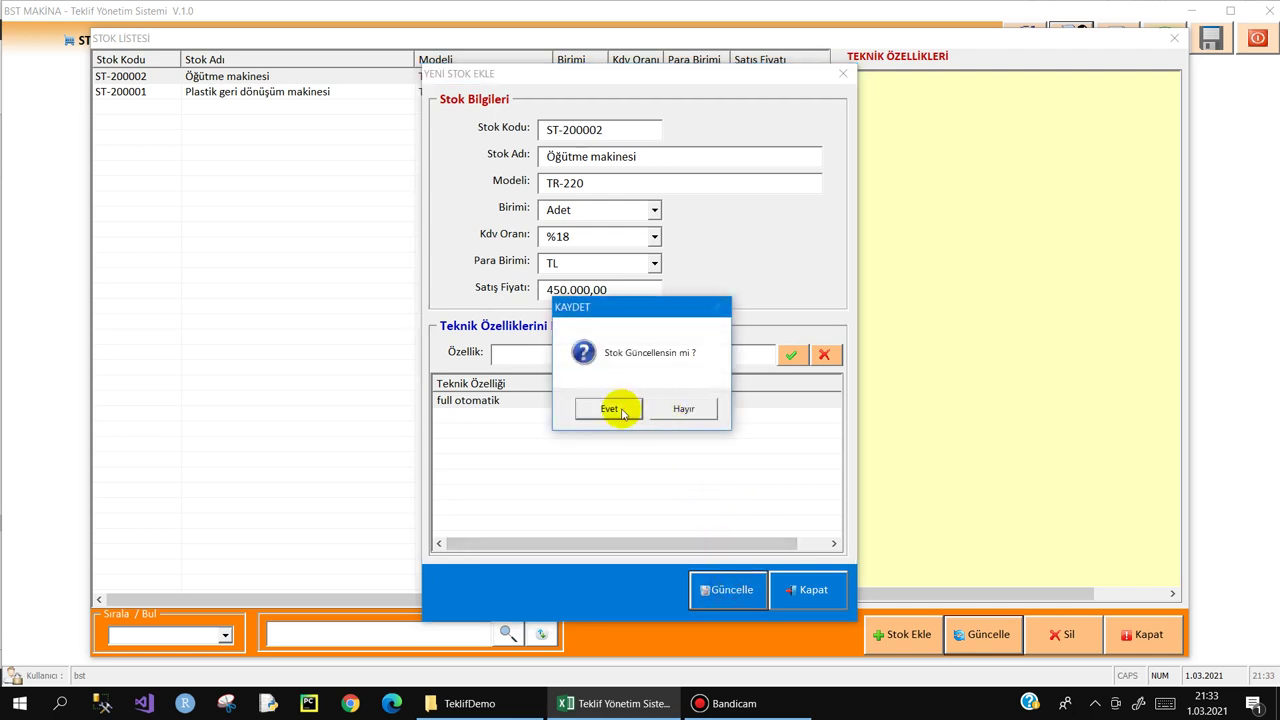
left_click(611, 409)
left_click(669, 409)
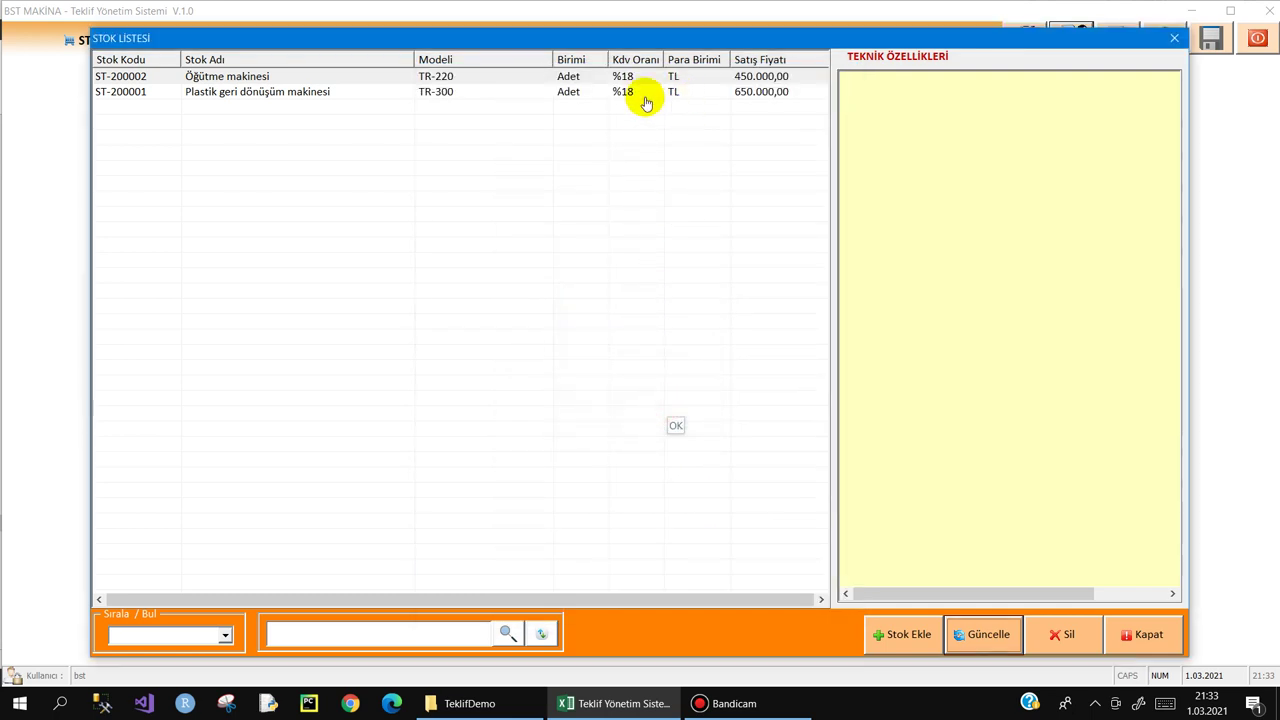
- Compare the technical features shown for ST-200002 and ST-200001
left_click(677, 78)
left_click(676, 91)
left_click(703, 78)
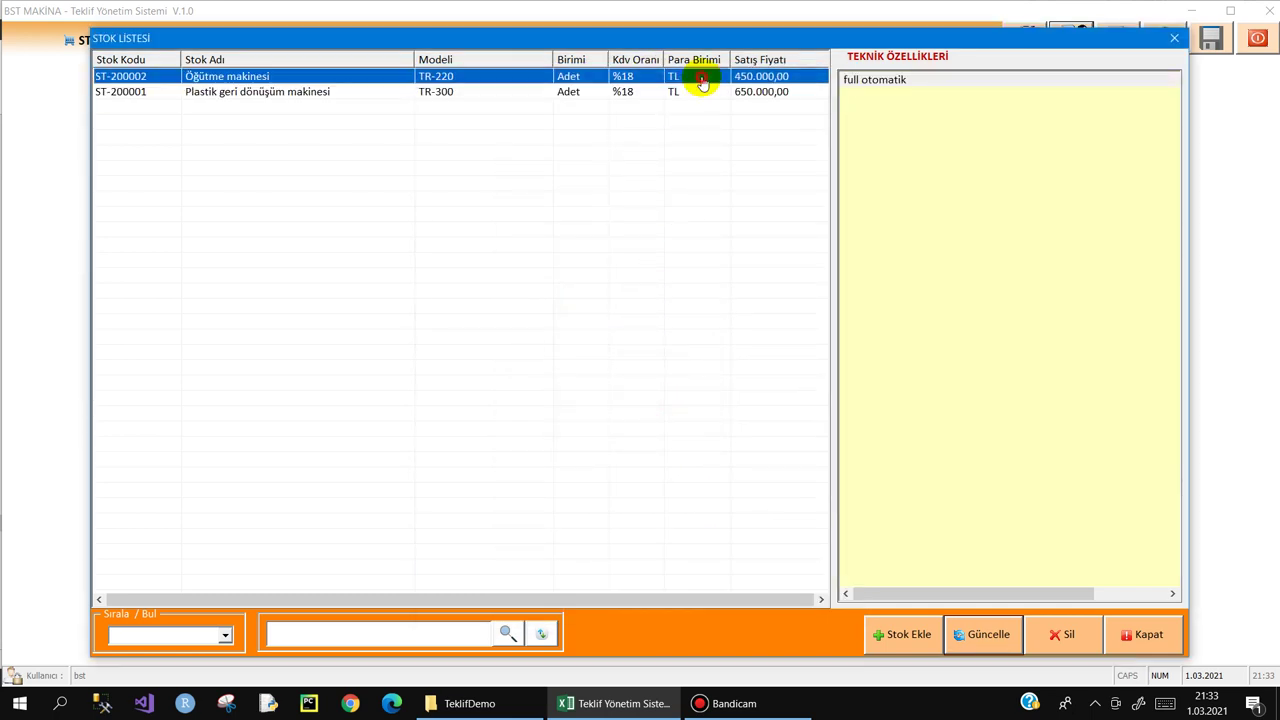
left_click(756, 95)
left_click(760, 78)
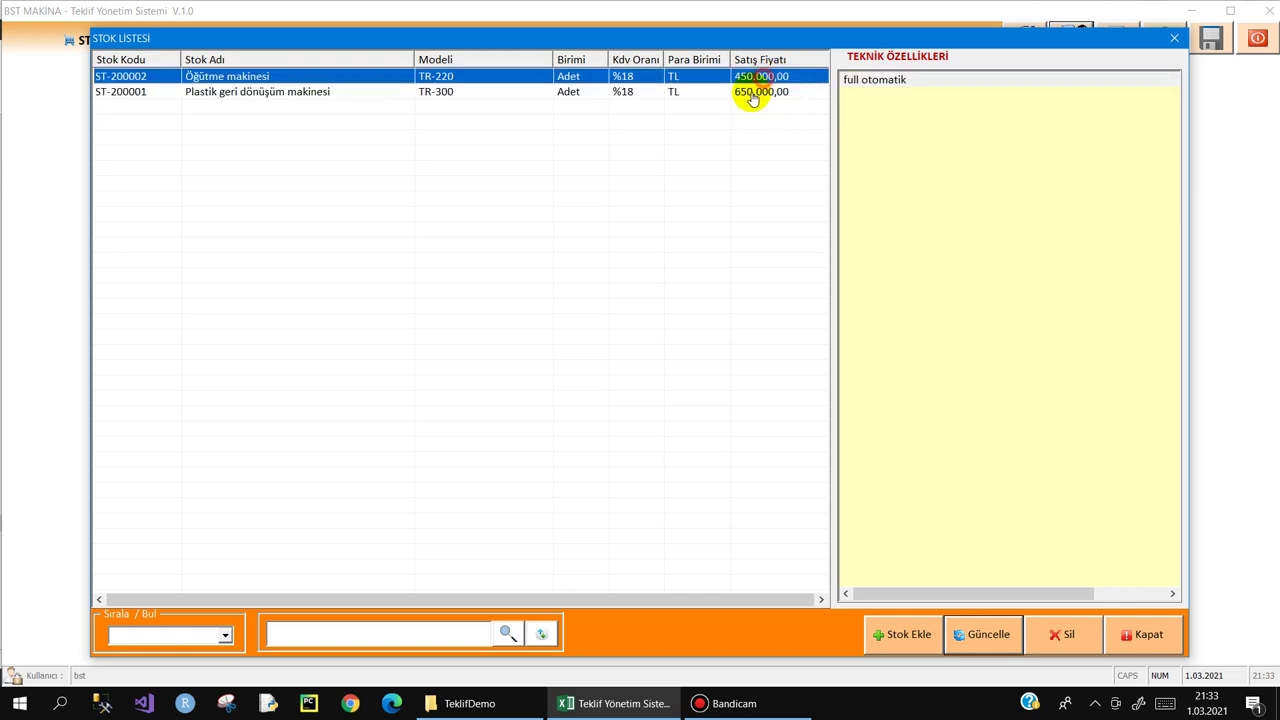
left_click(750, 92)
- Sort the stock list by Stok Kodu, then Stok Adı, and finally Modeli
left_click(222, 636)
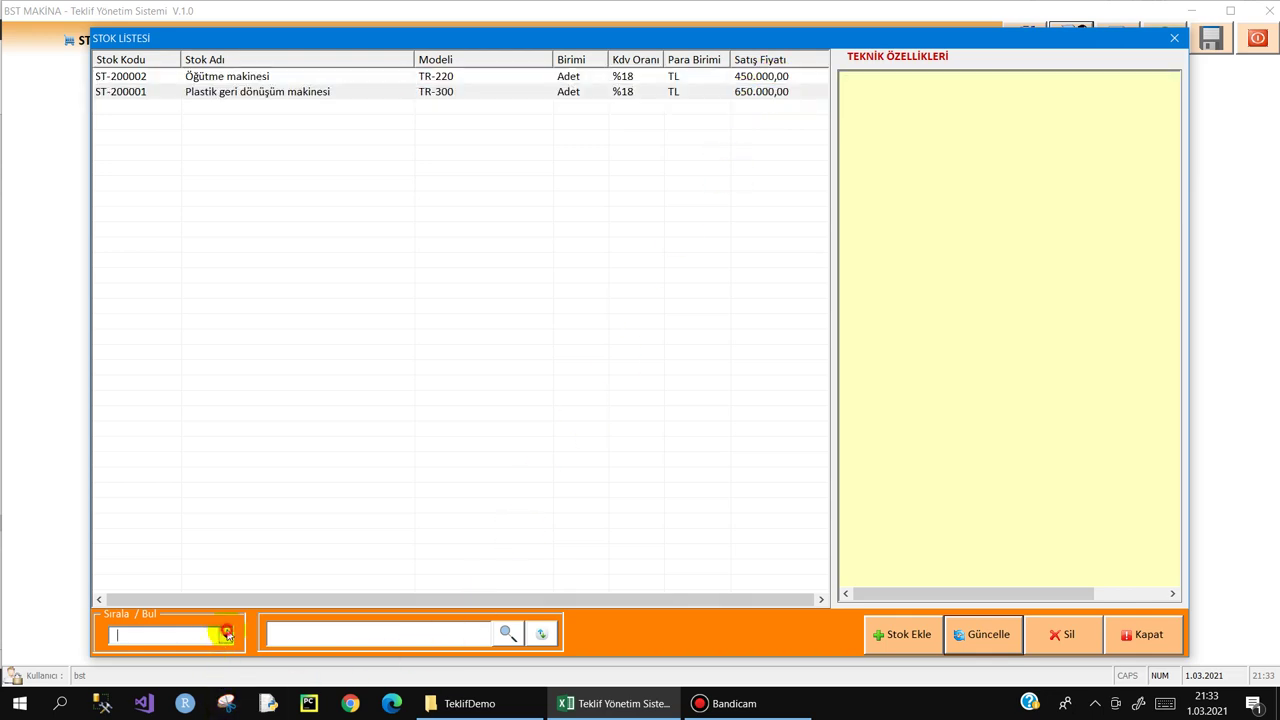
left_click(184, 655)
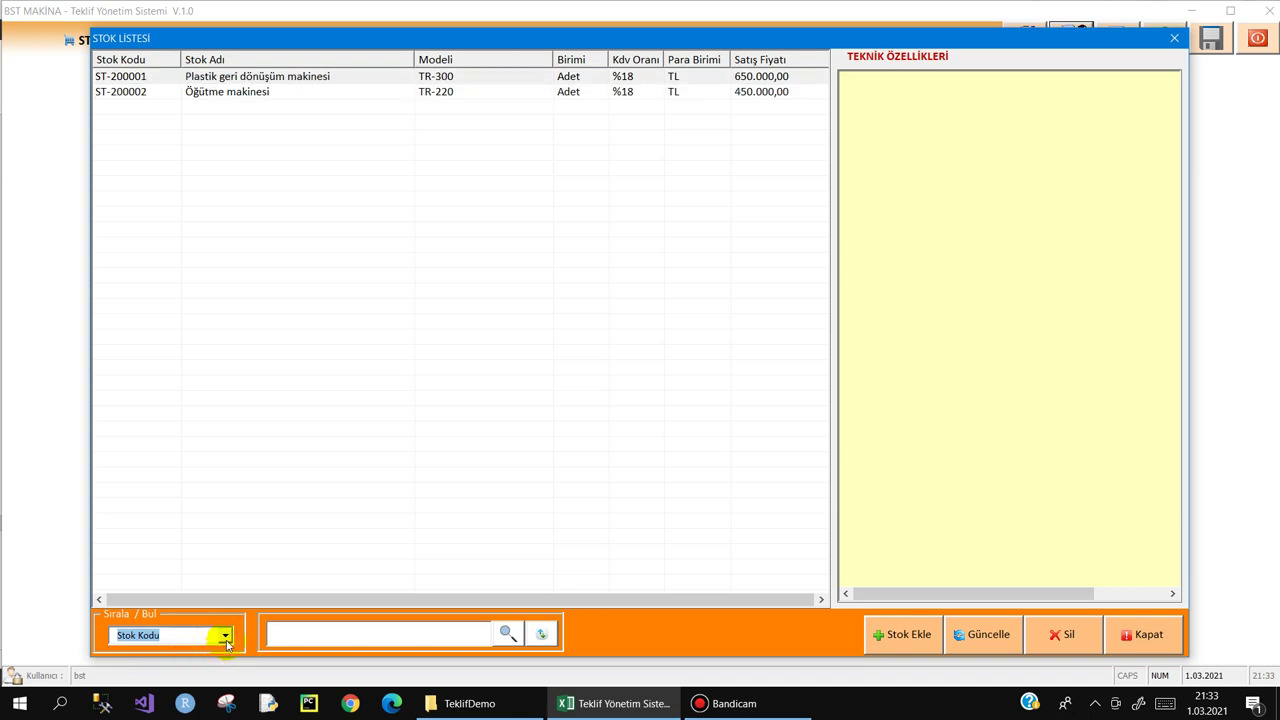
left_click(224, 636)
left_click(177, 667)
left_click(224, 638)
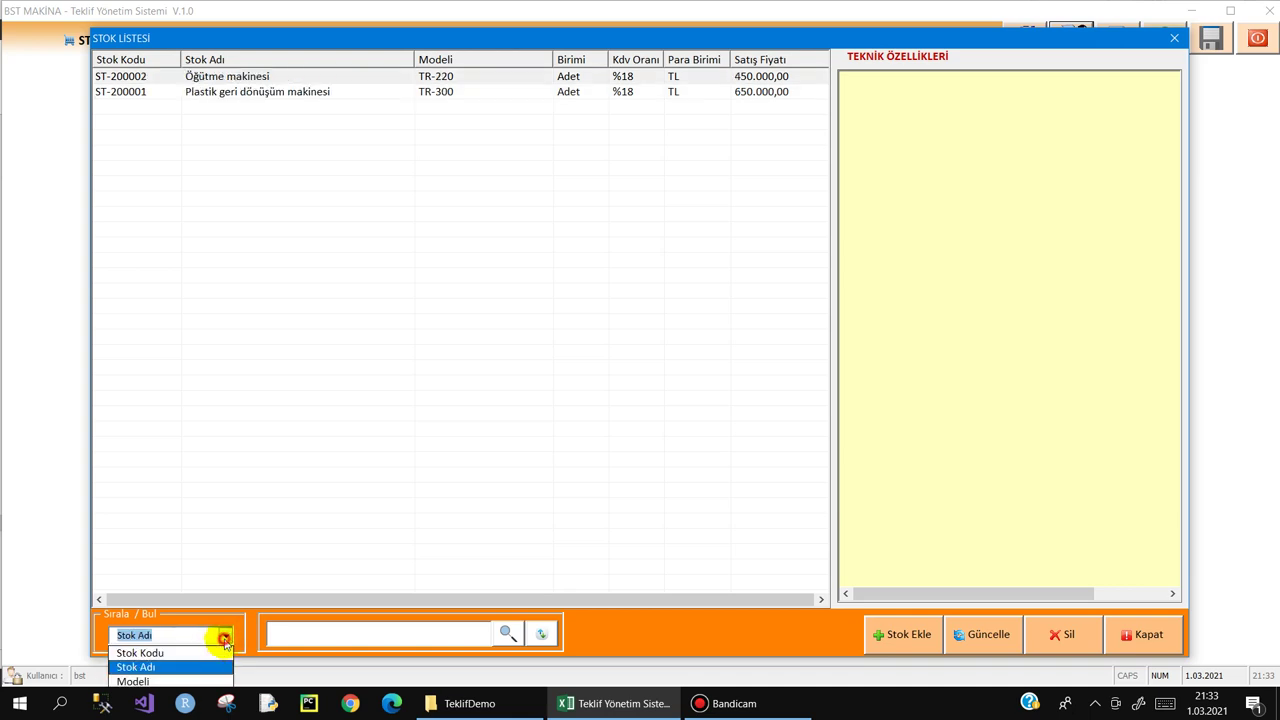
left_click(170, 681)
type("22")
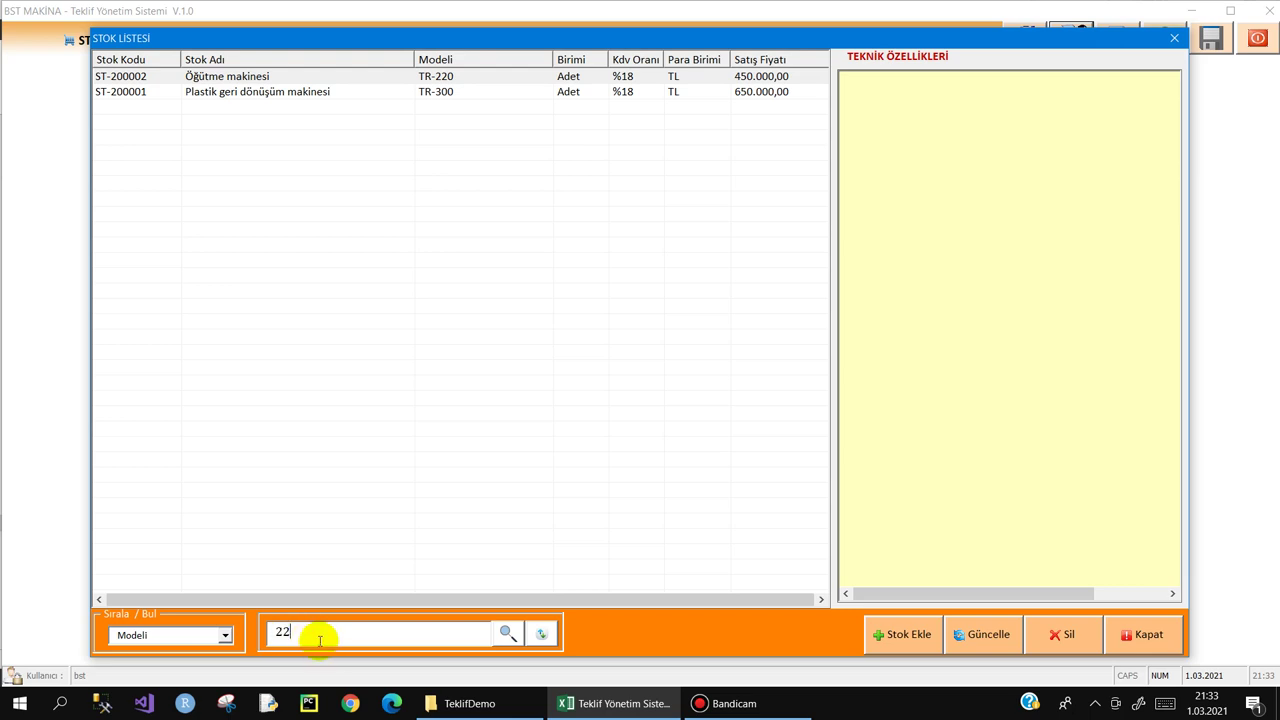
- Search model 220 to isolate ST-200002, clear the search, and cancel its deletion
type("0")
left_click(507, 634)
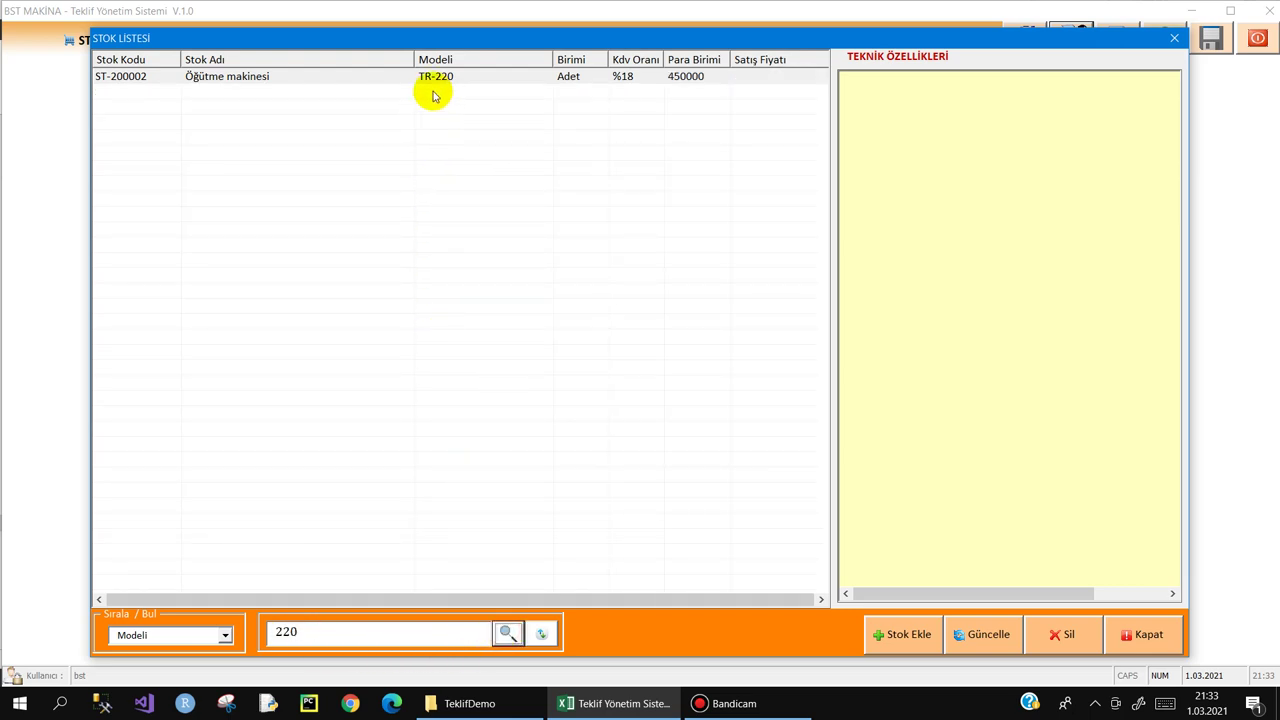
left_click(434, 77)
left_click(543, 635)
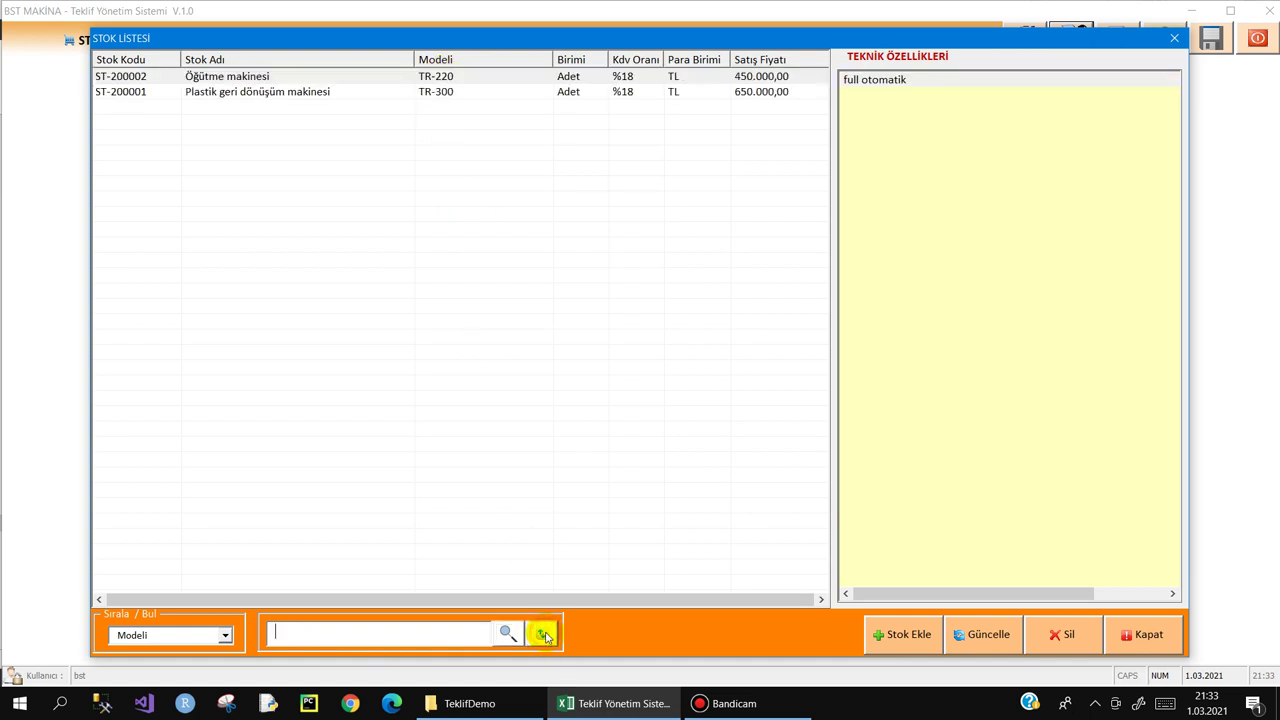
left_click(1058, 638)
left_click(700, 408)
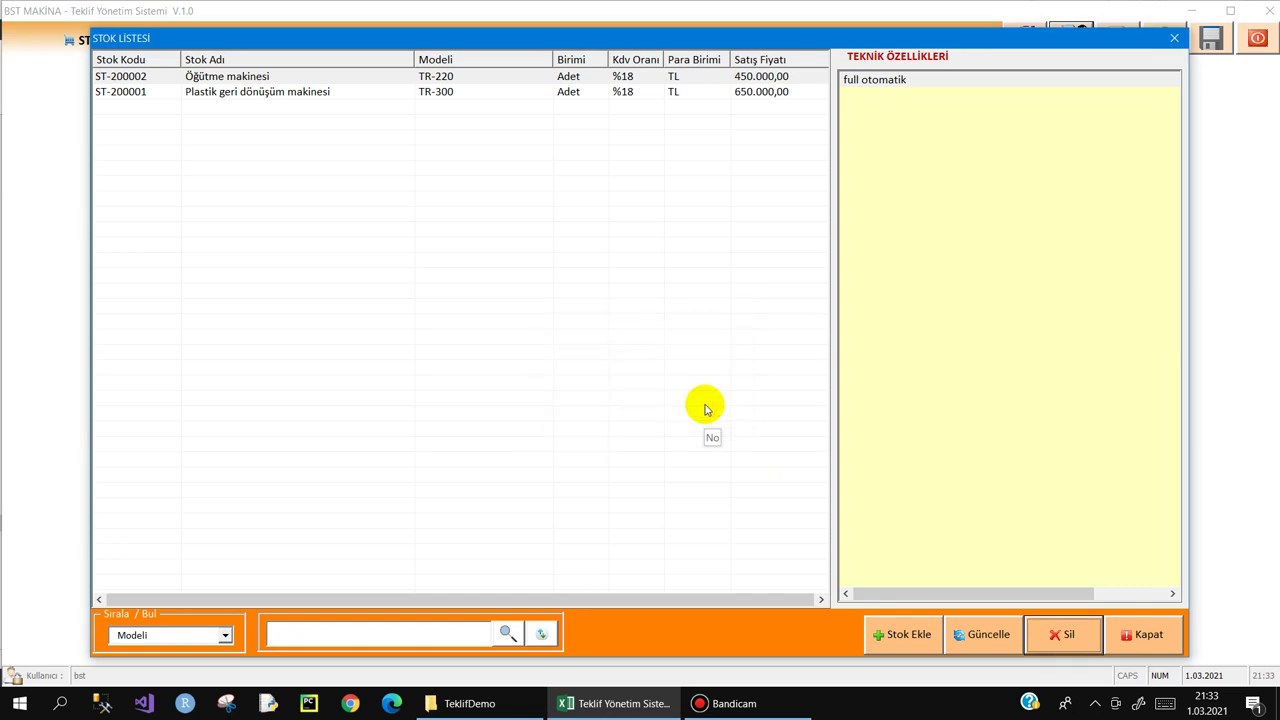
- Print the stock list to a PDF named 'stok' and show the desktop
key("Escape")
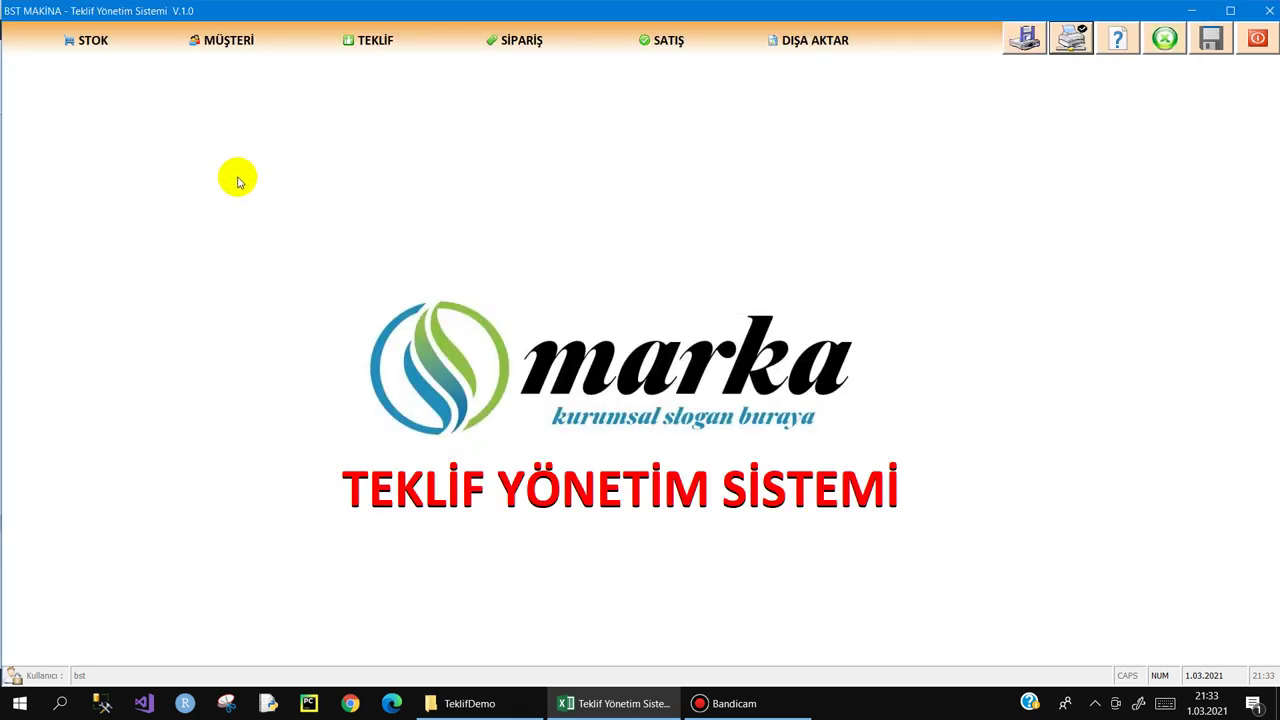
left_click(92, 45)
left_click(100, 158)
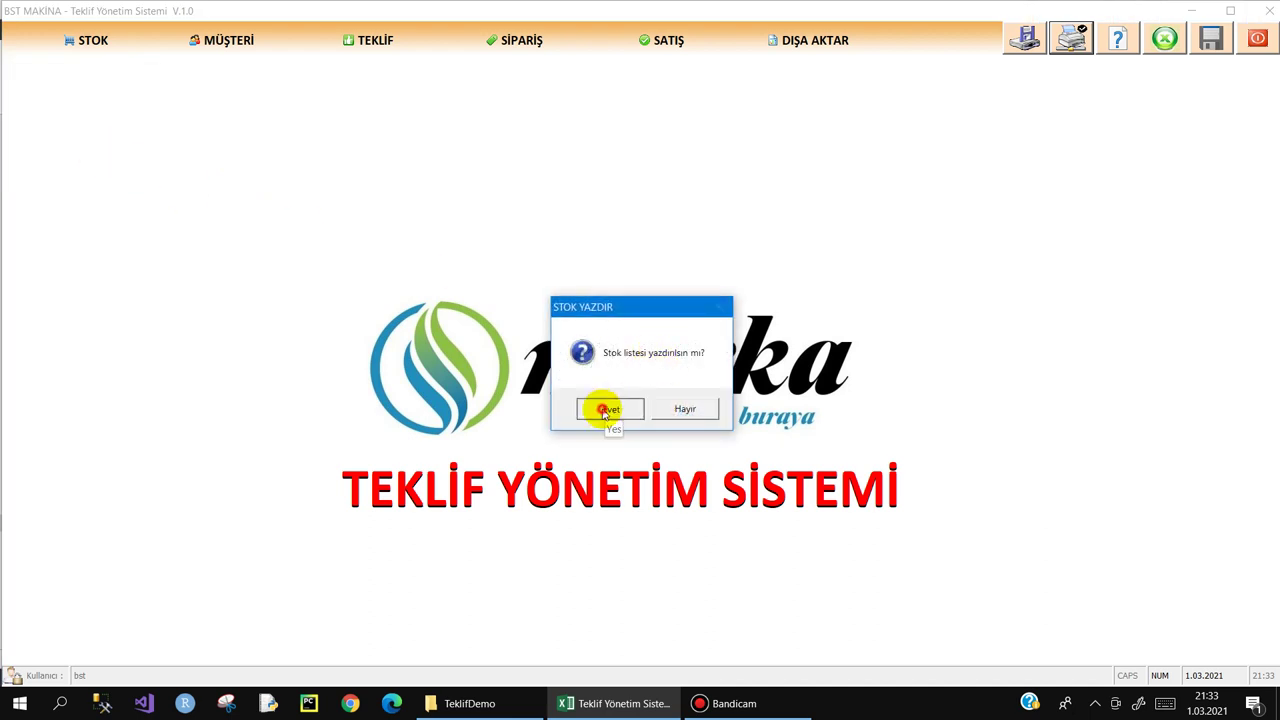
left_click(600, 404)
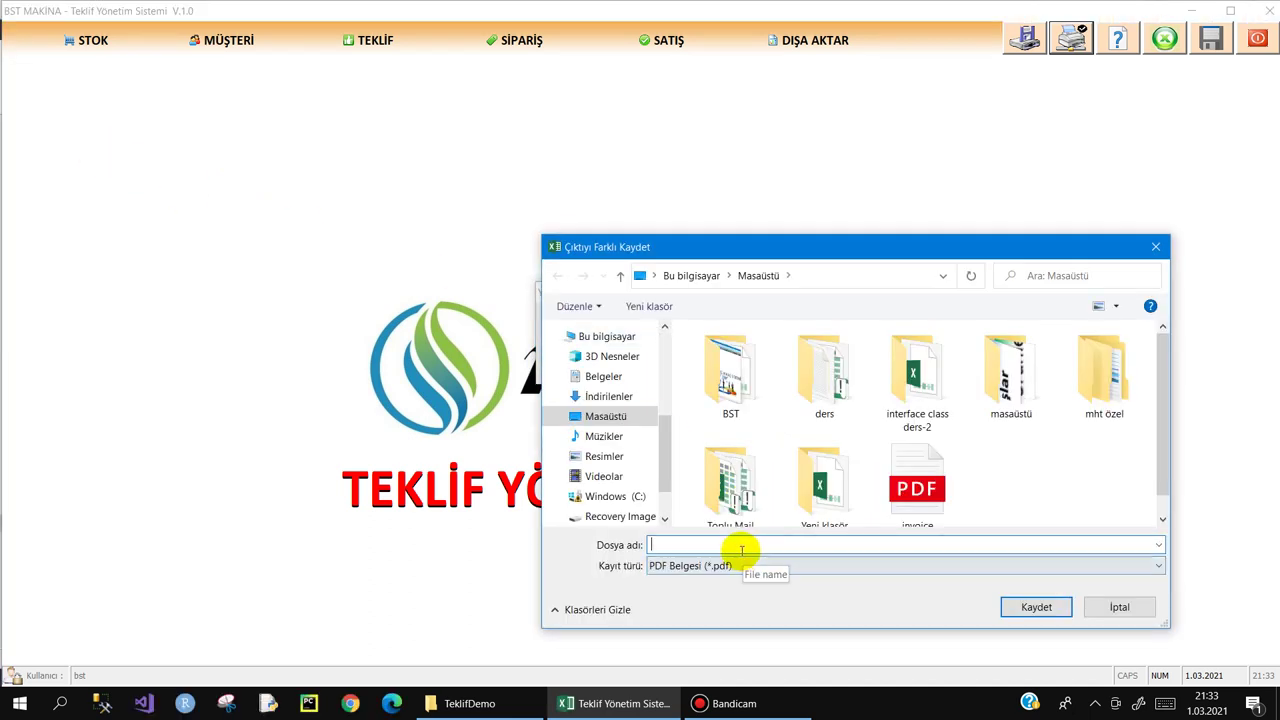
type("stok")
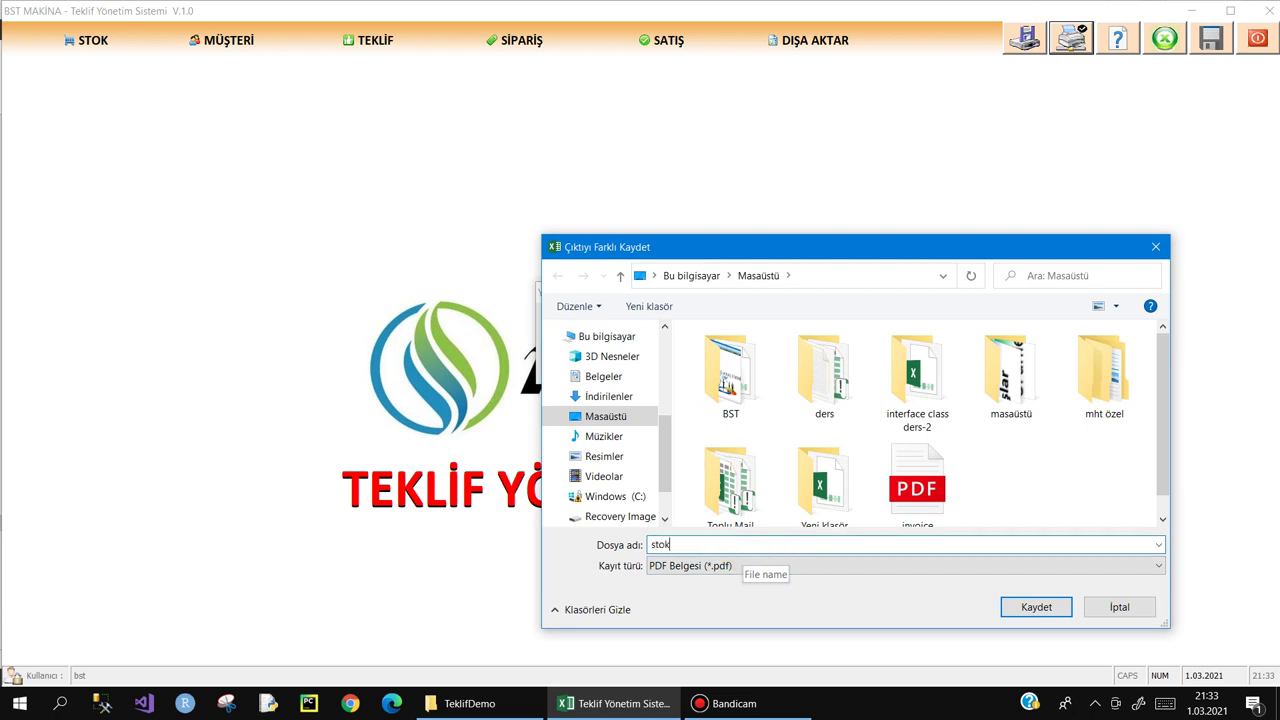
key("Return")
key("Return")
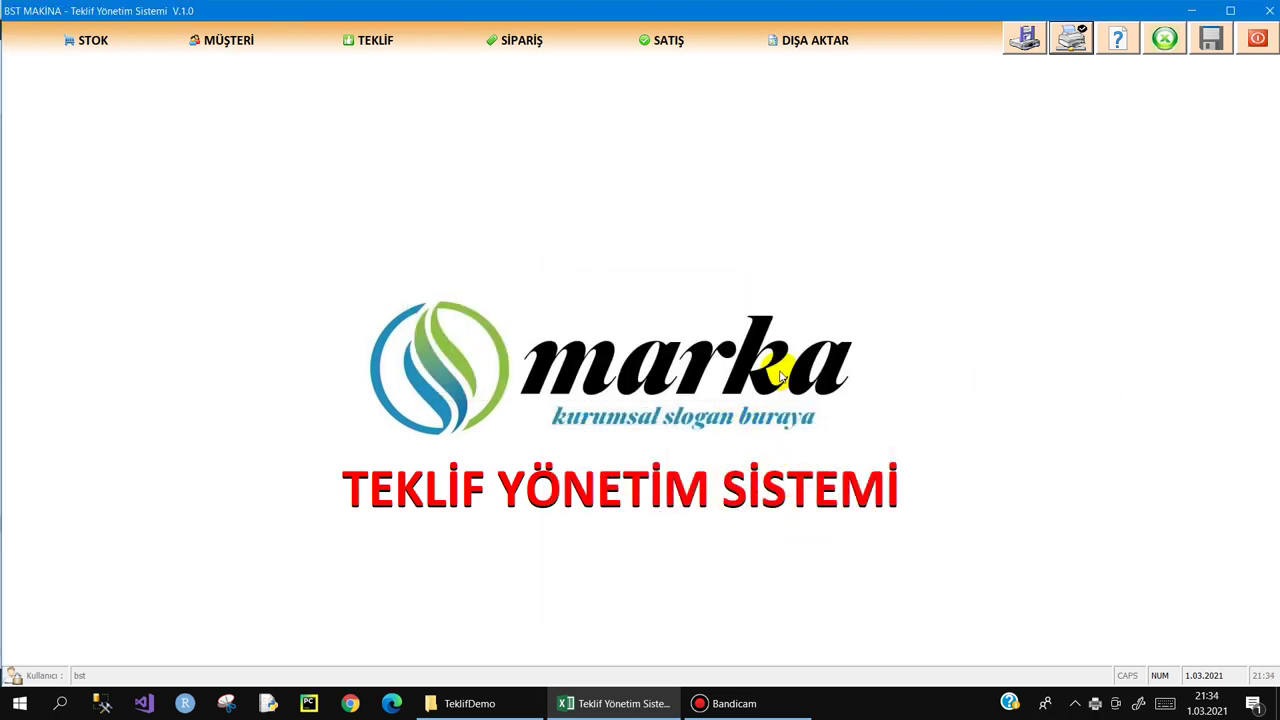
key("super+d")
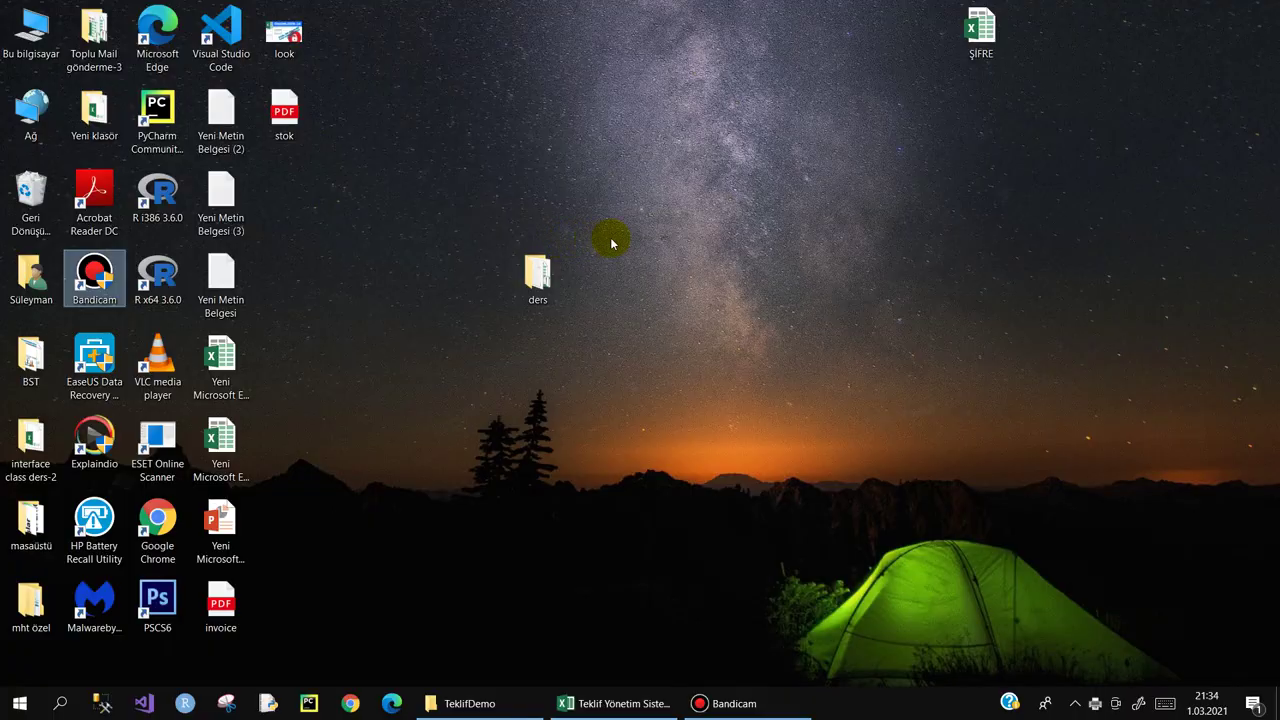
- Open stok.pdf, zoom in three times on the STOK LİSTESİ table, then close it
left_click(287, 113)
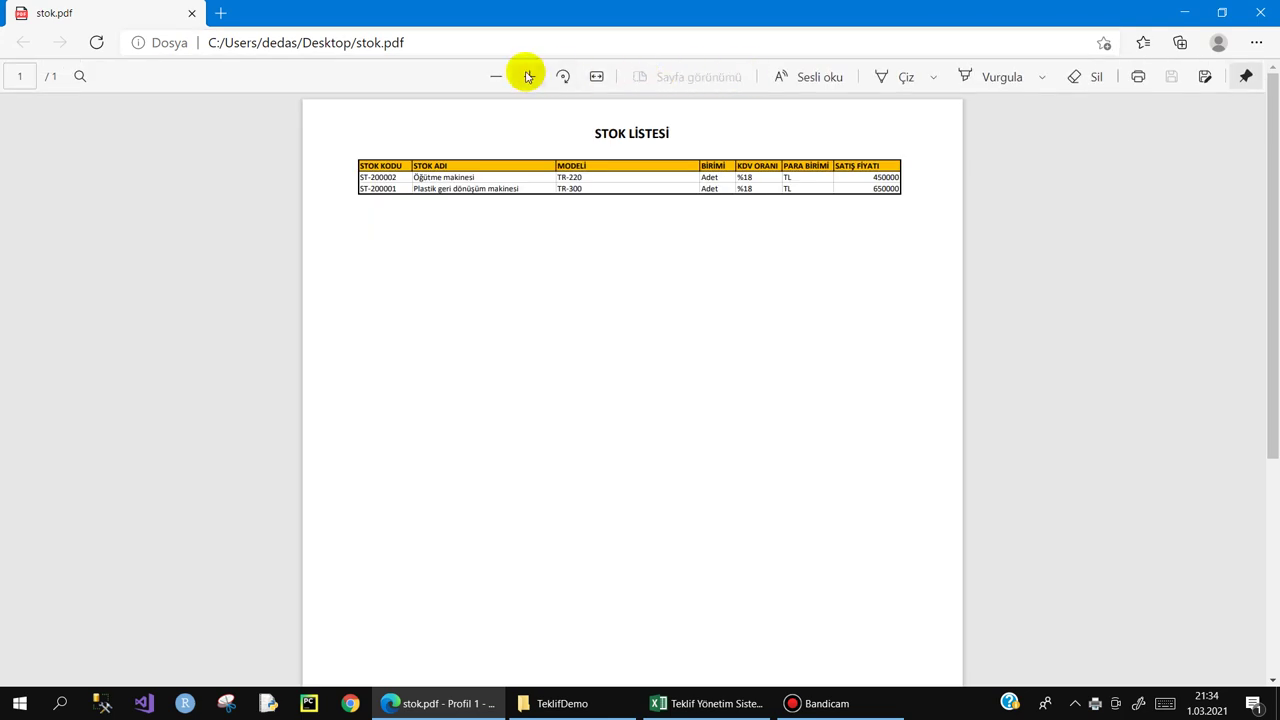
left_click(526, 75)
left_click(526, 75)
left_click(526, 75)
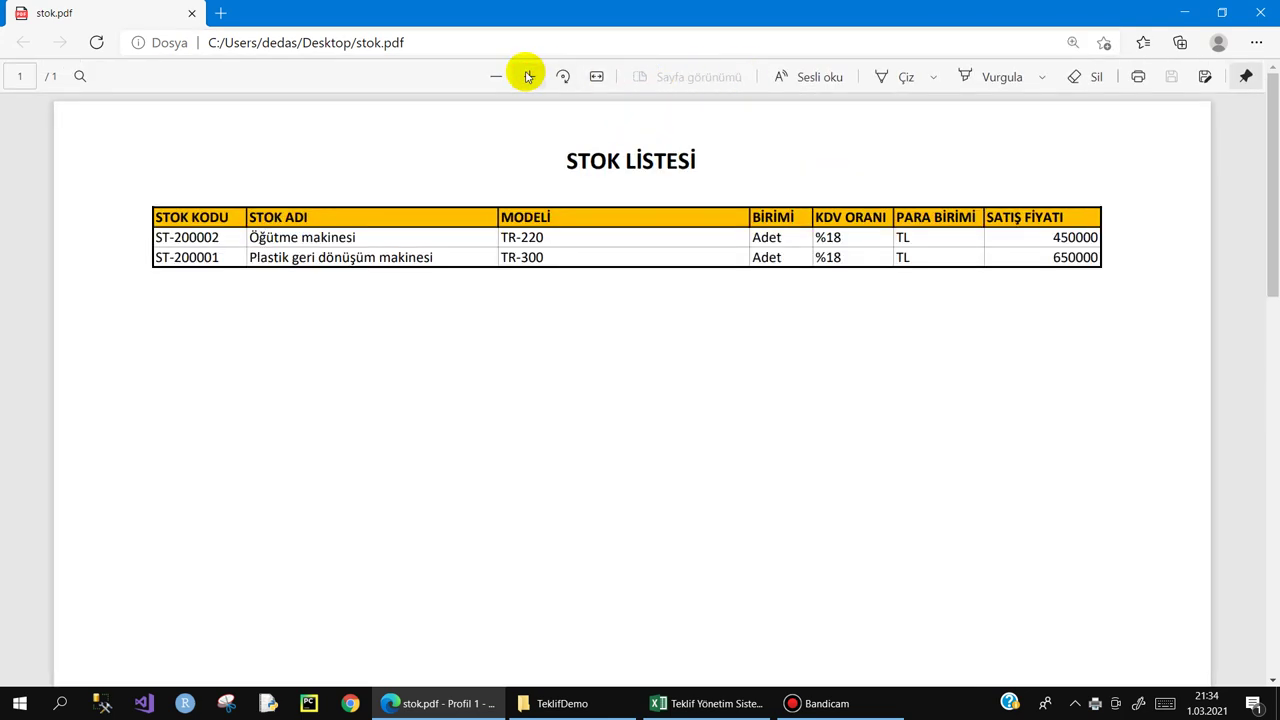
left_click(1256, 18)
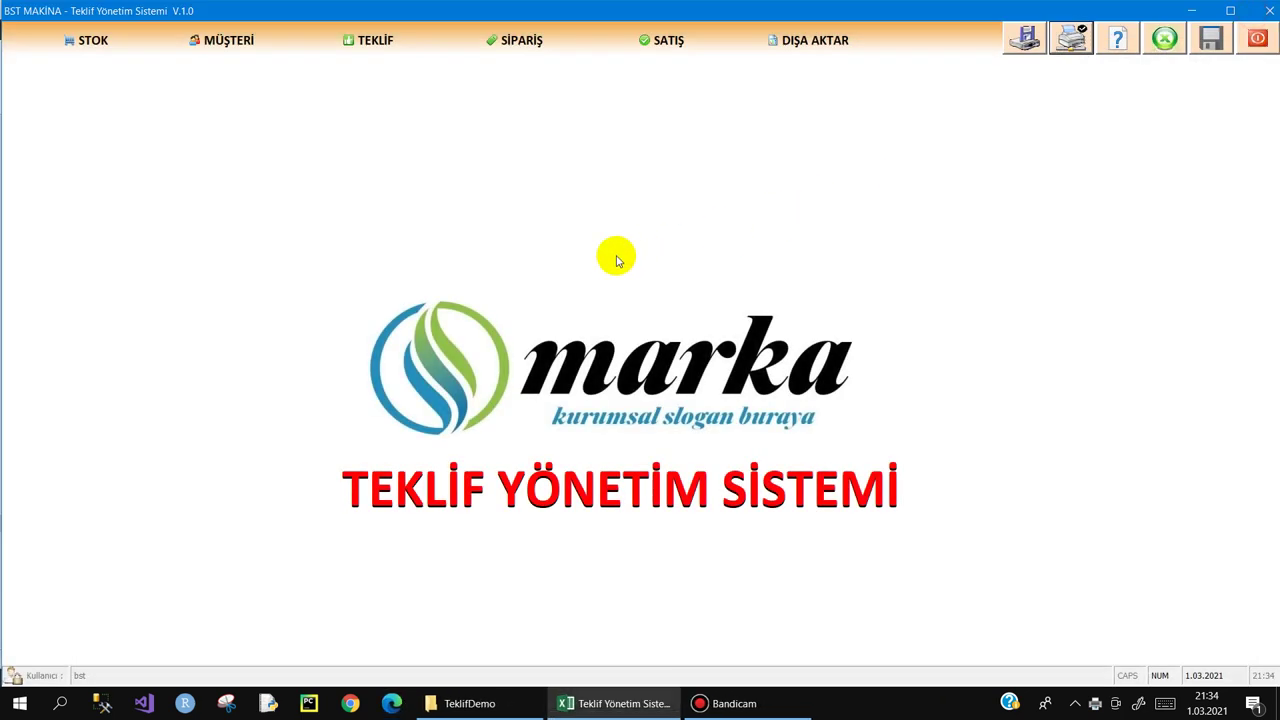
left_click(218, 52)
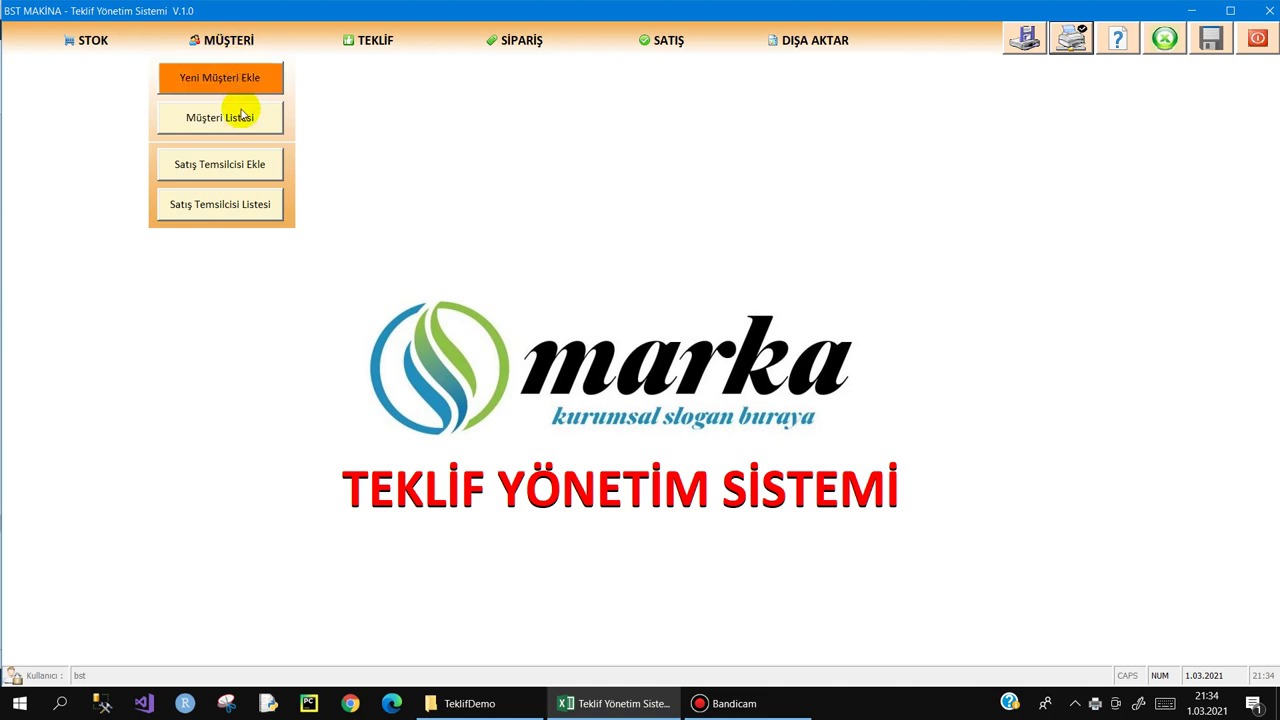
left_click(244, 118)
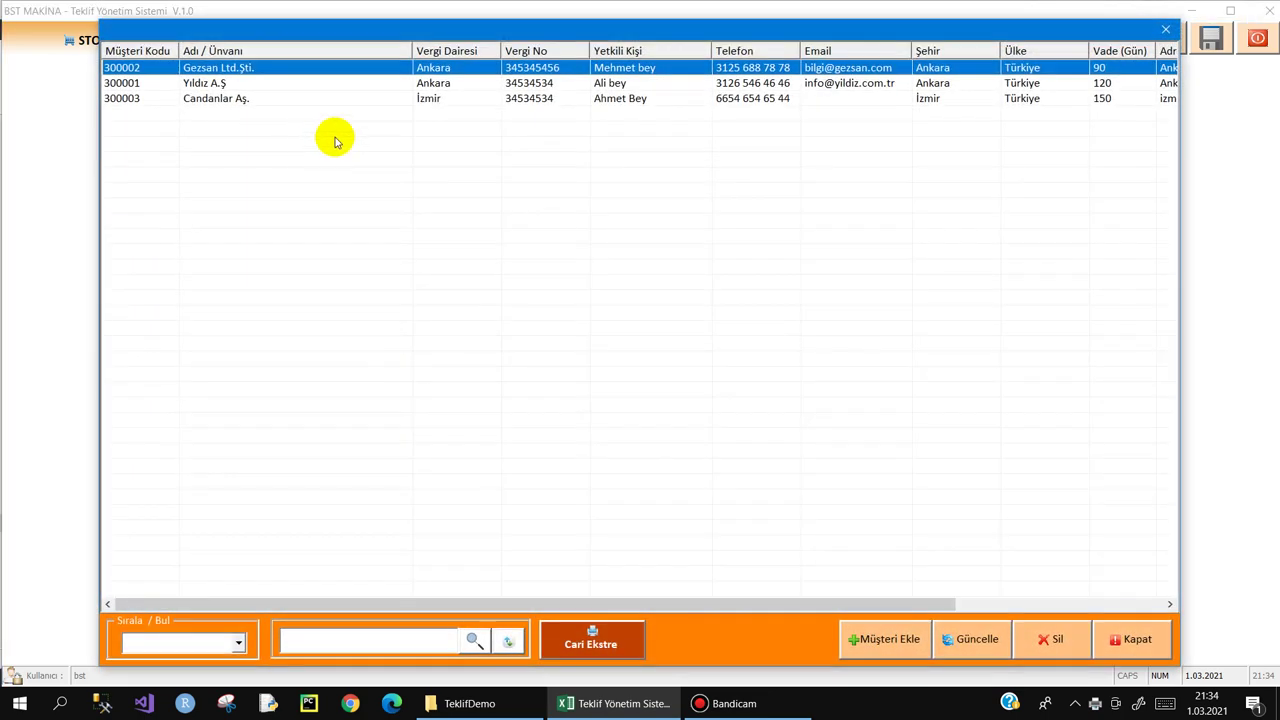
left_click(322, 100)
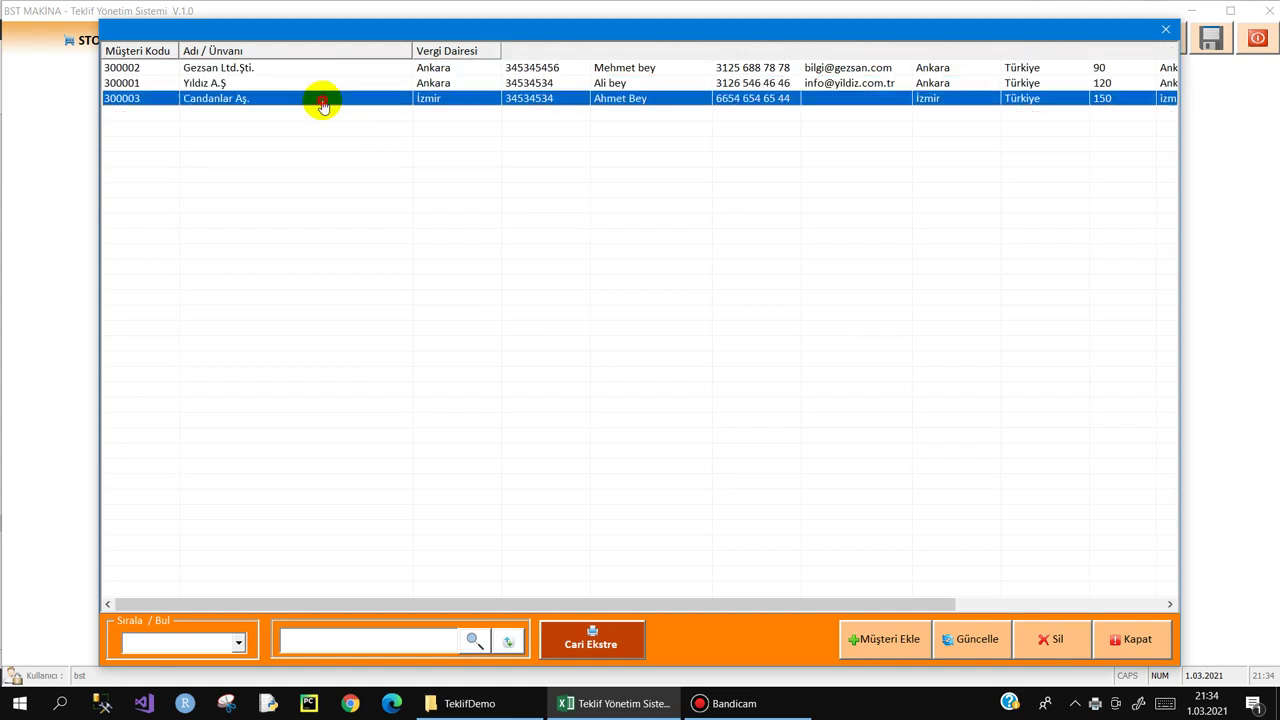
left_click_drag(716, 604, 1081, 605)
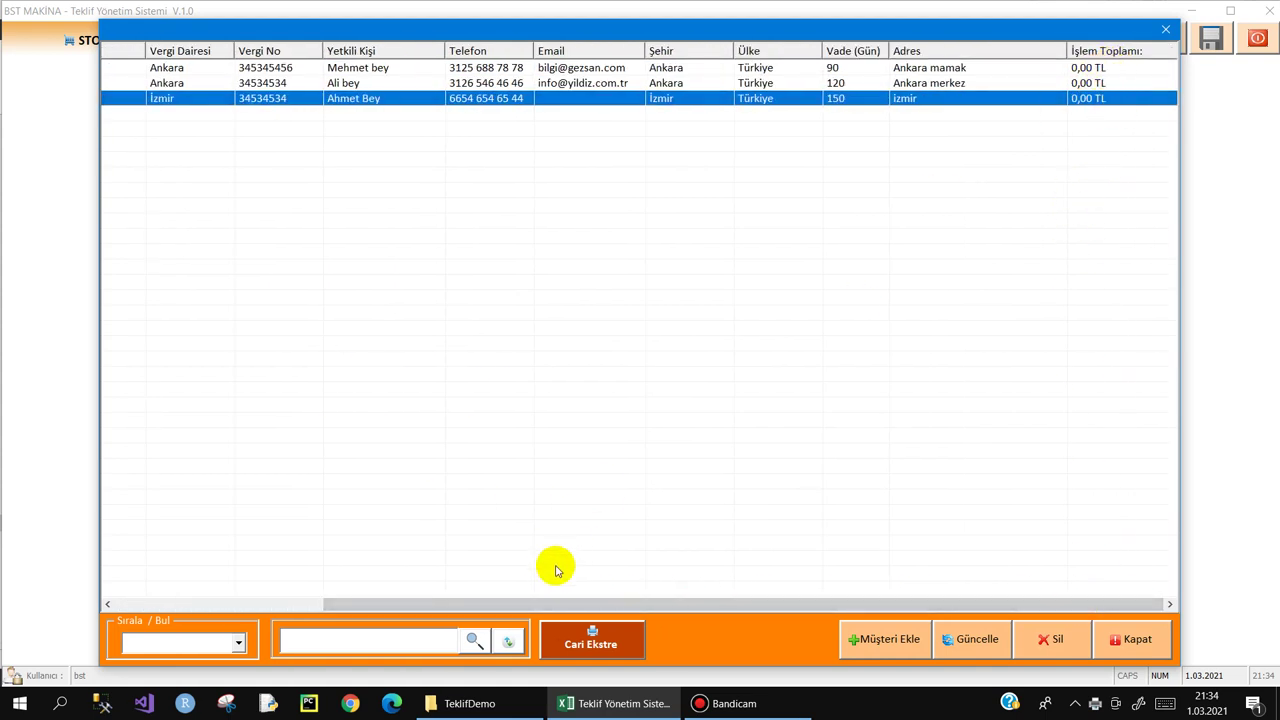
left_click(590, 640)
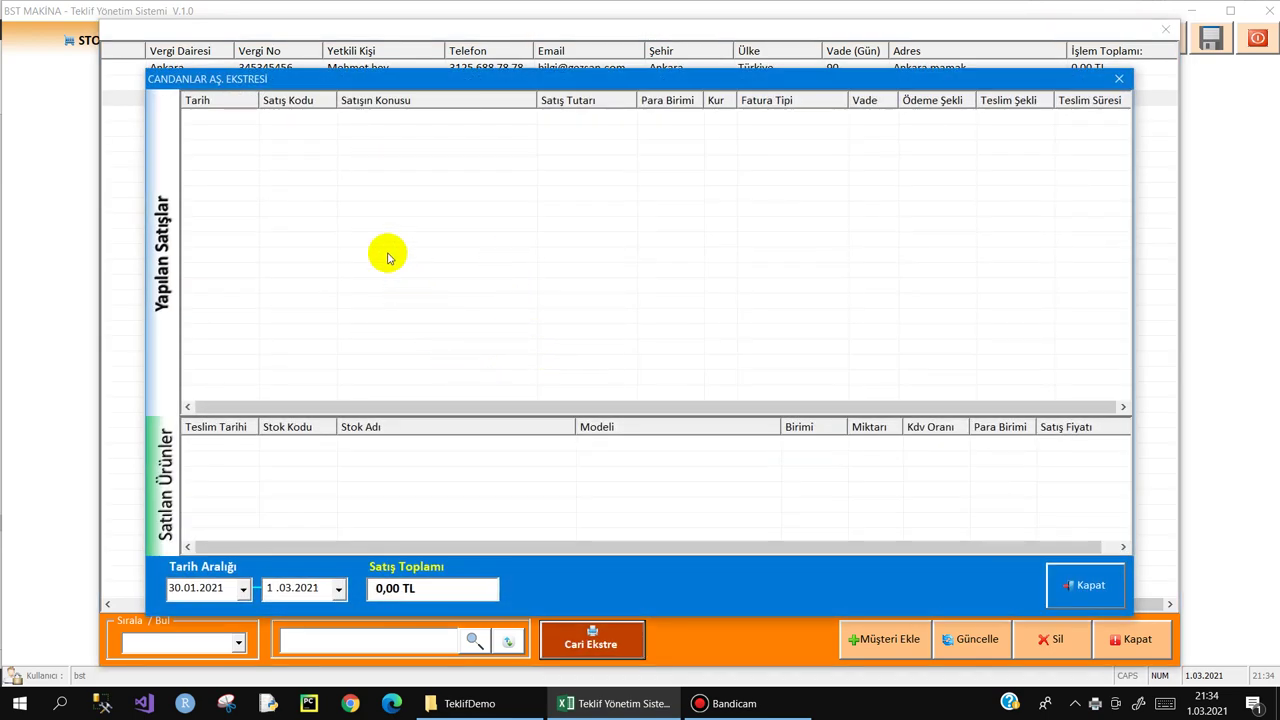
key("Escape")
left_click(357, 77)
left_click(590, 640)
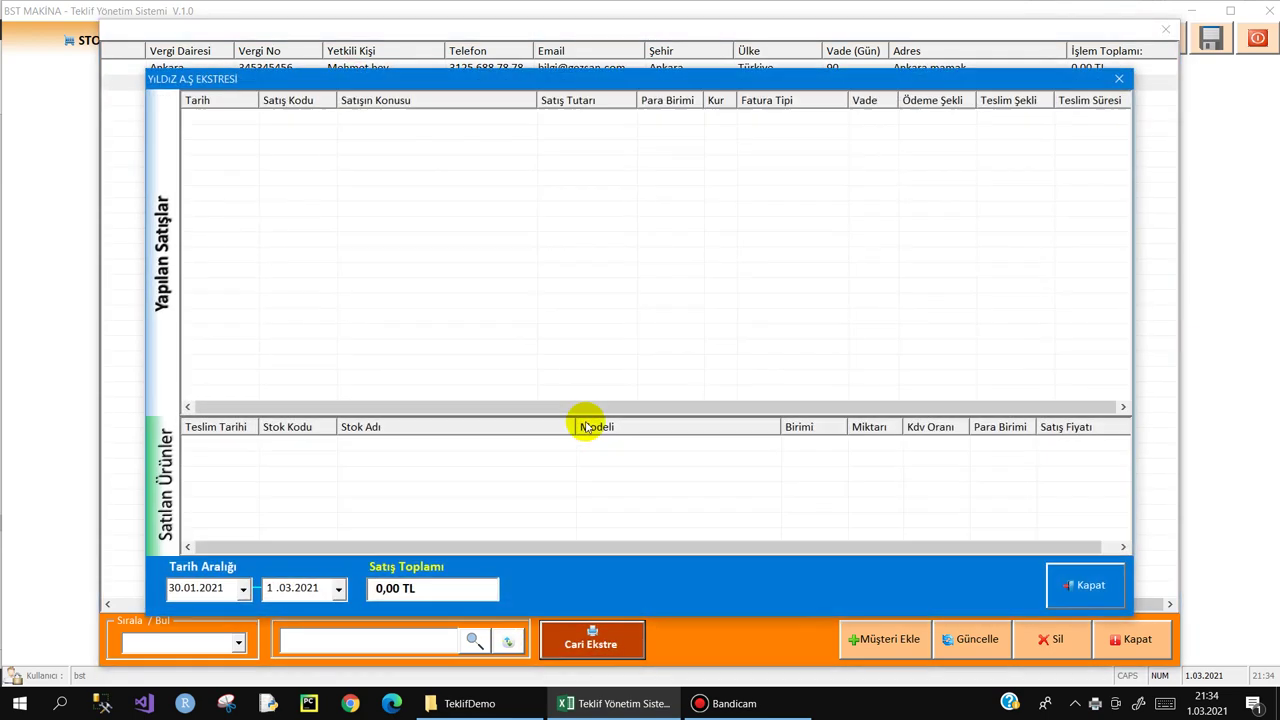
key("Escape")
left_click_drag(397, 600, 115, 605)
left_click(237, 643)
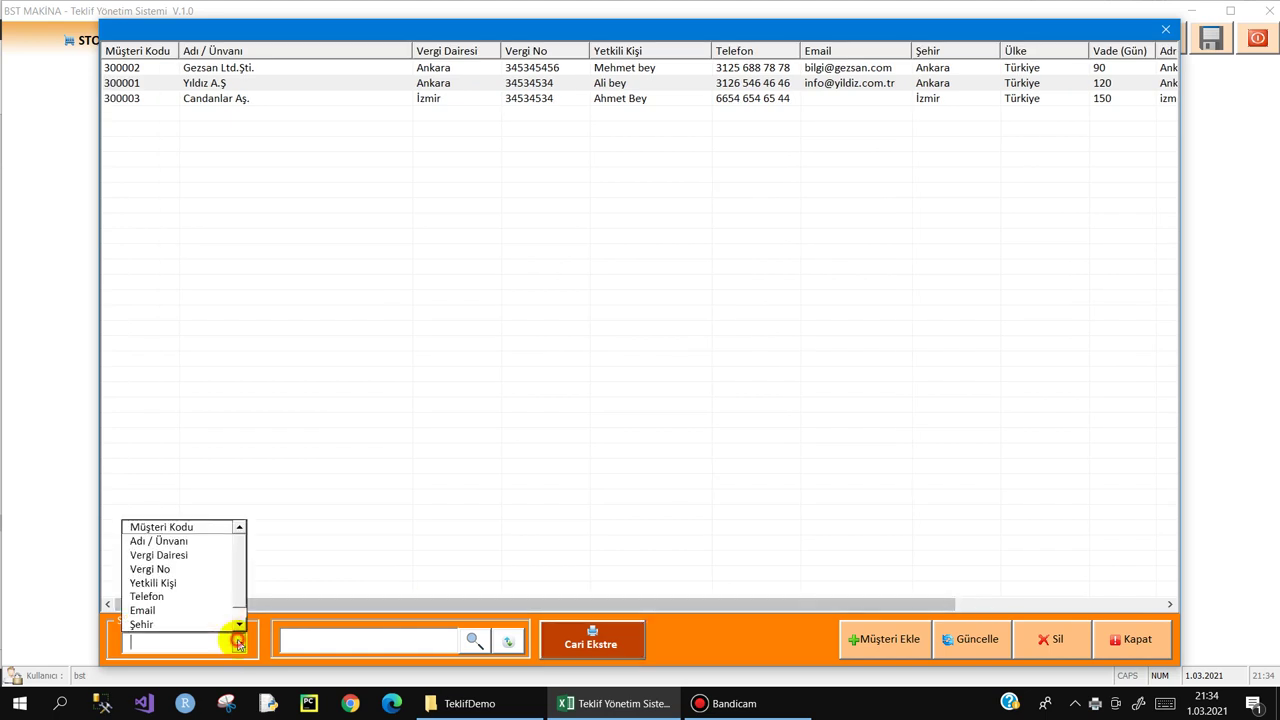
left_click(187, 543)
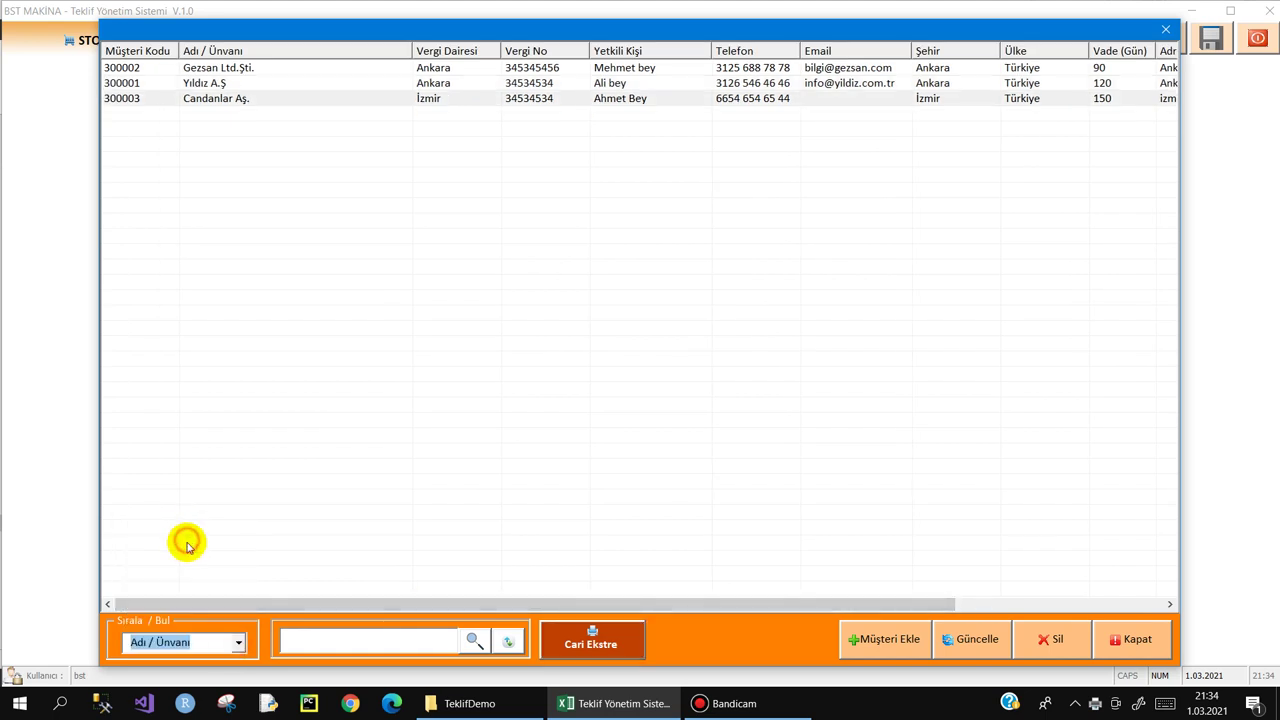
left_click(237, 642)
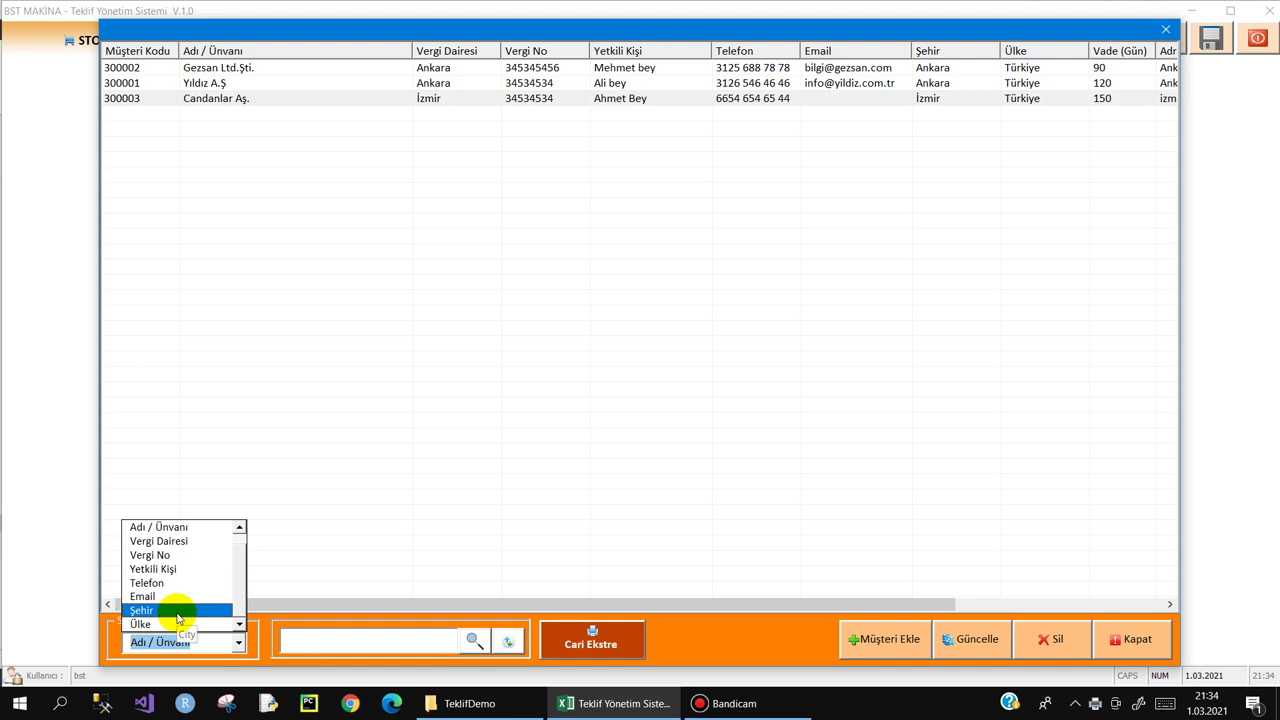
left_click(178, 611)
left_click(238, 643)
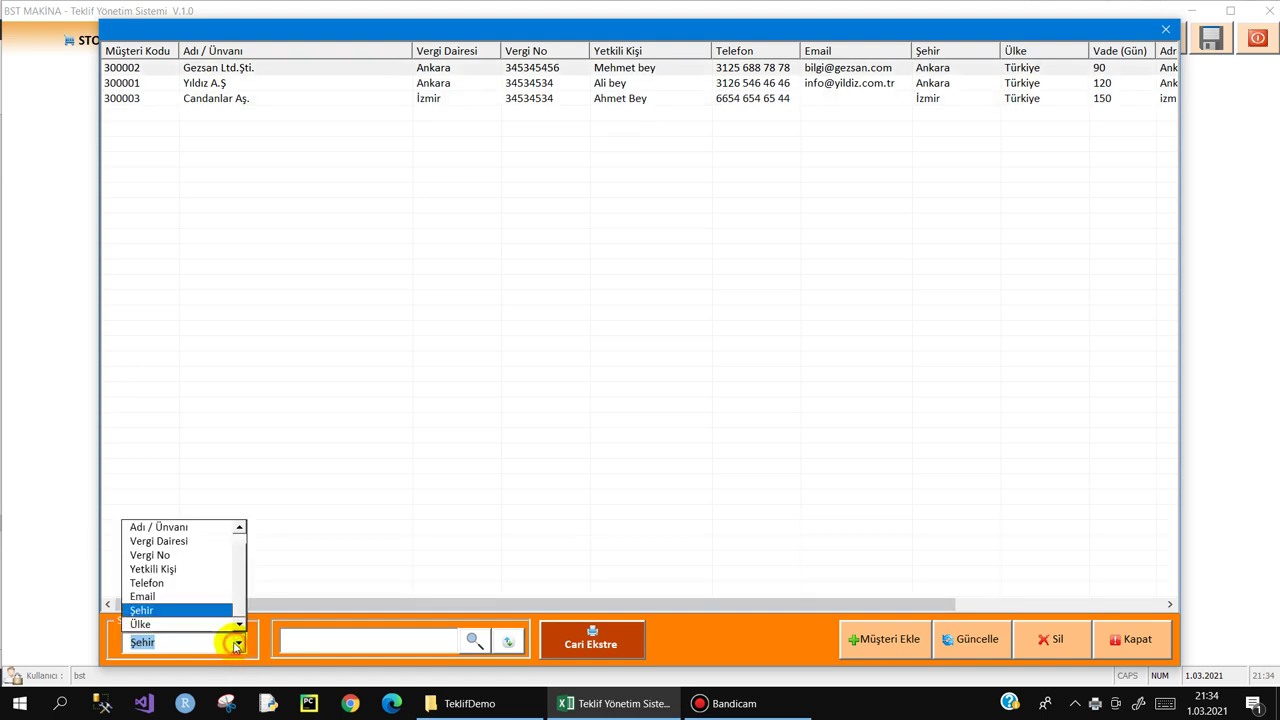
left_click(178, 597)
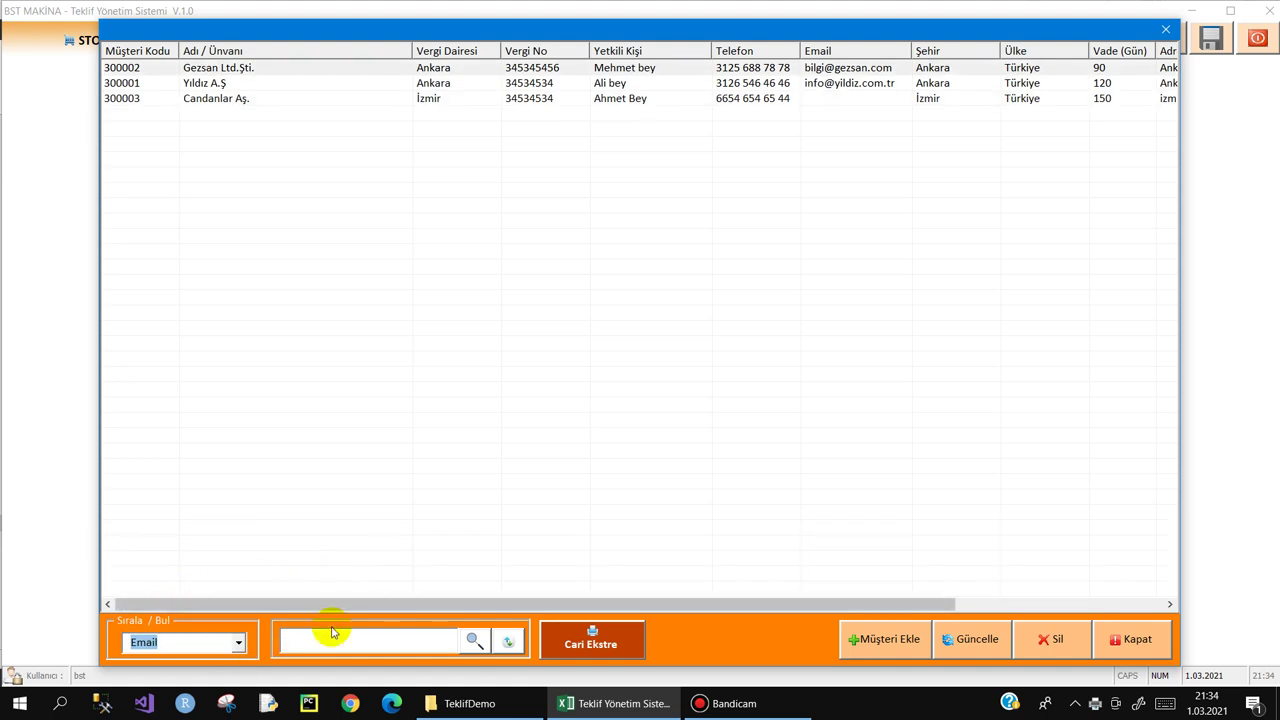
left_click(238, 643)
left_click(190, 569)
type("ahm")
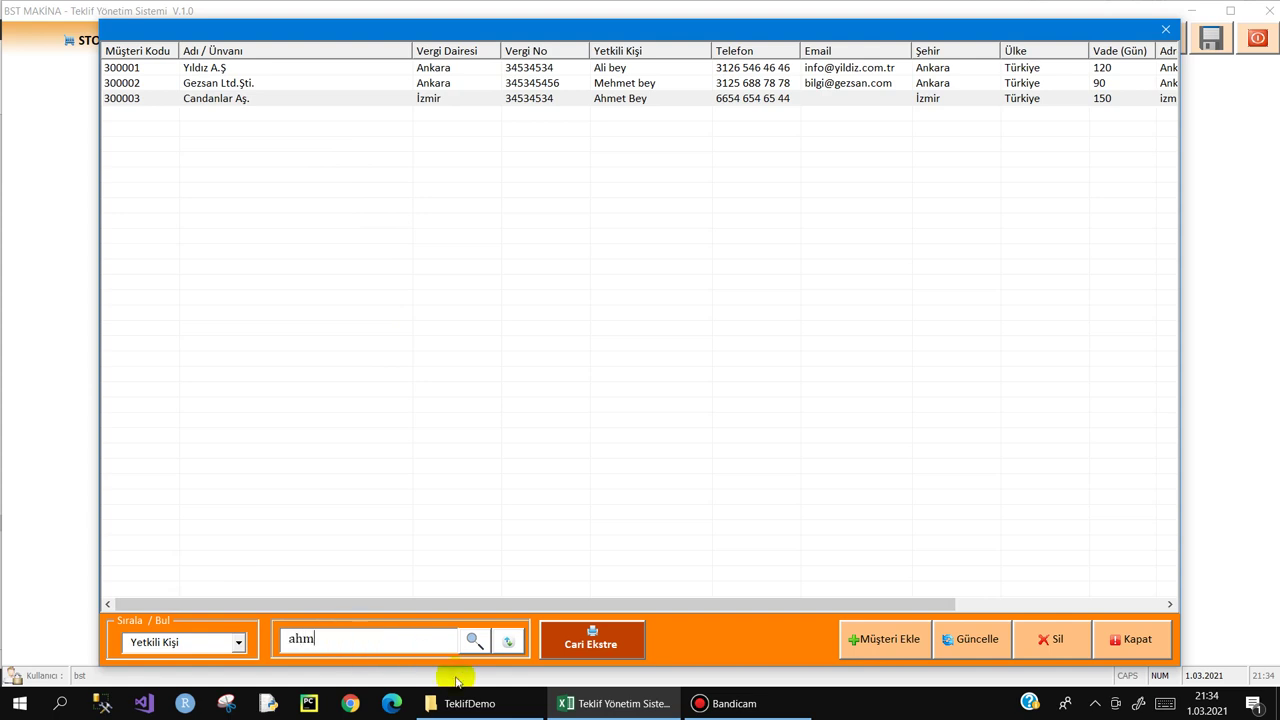
left_click(476, 645)
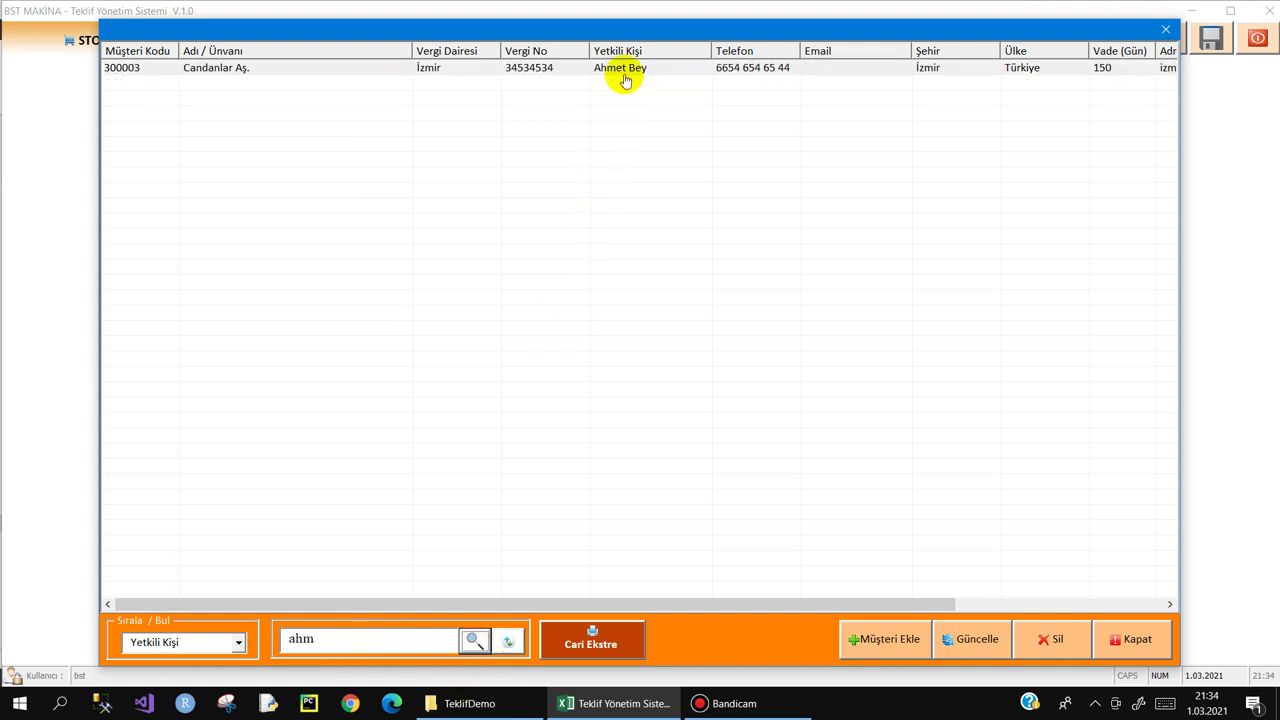
left_click(507, 640)
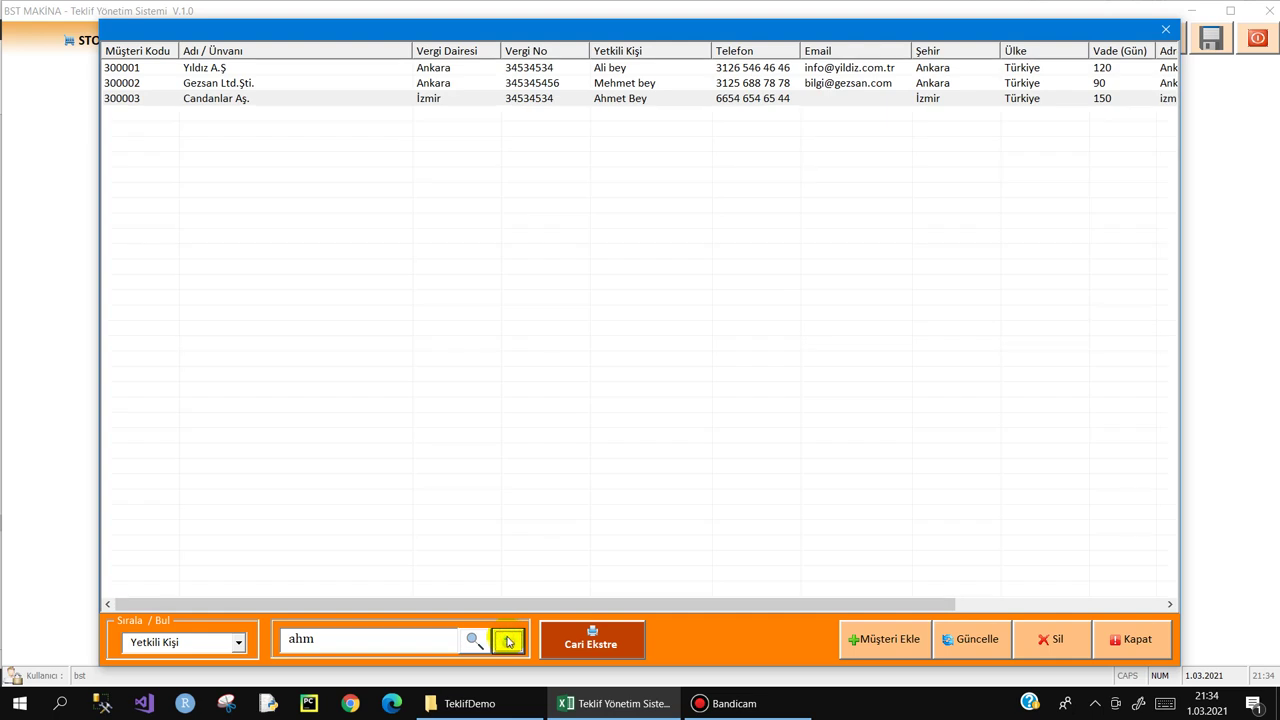
left_click(892, 640)
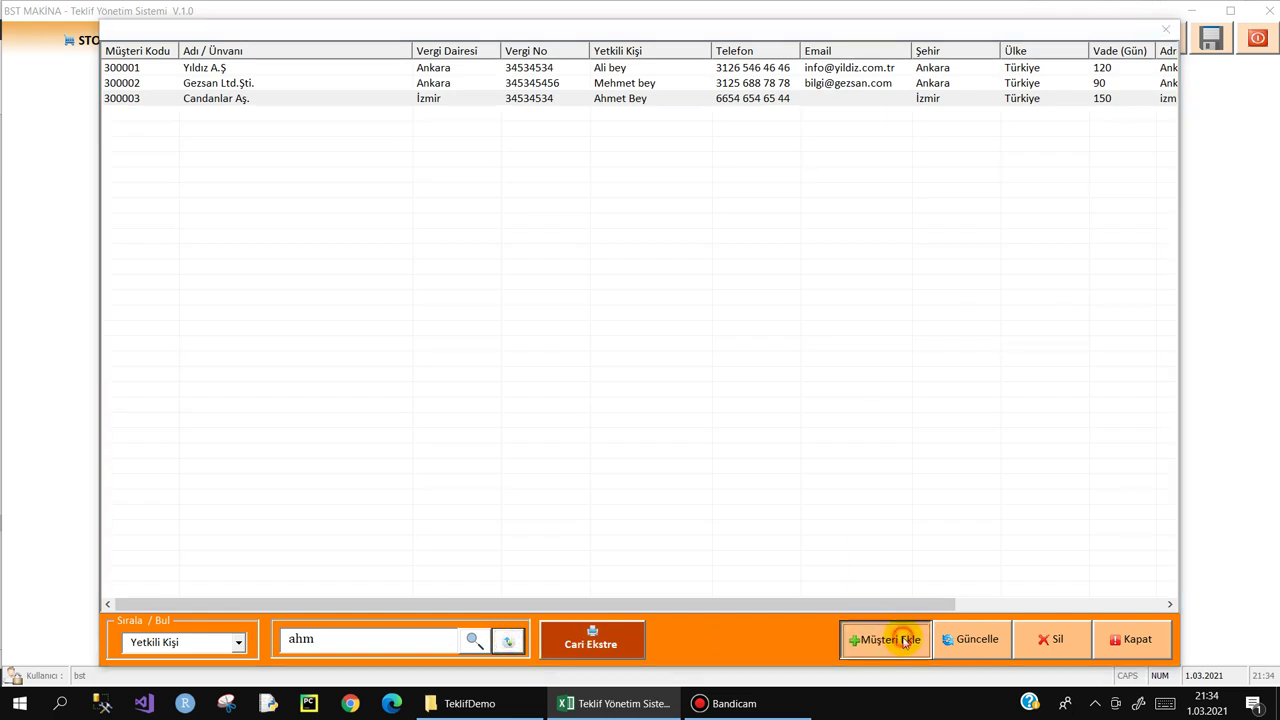
left_click(828, 556)
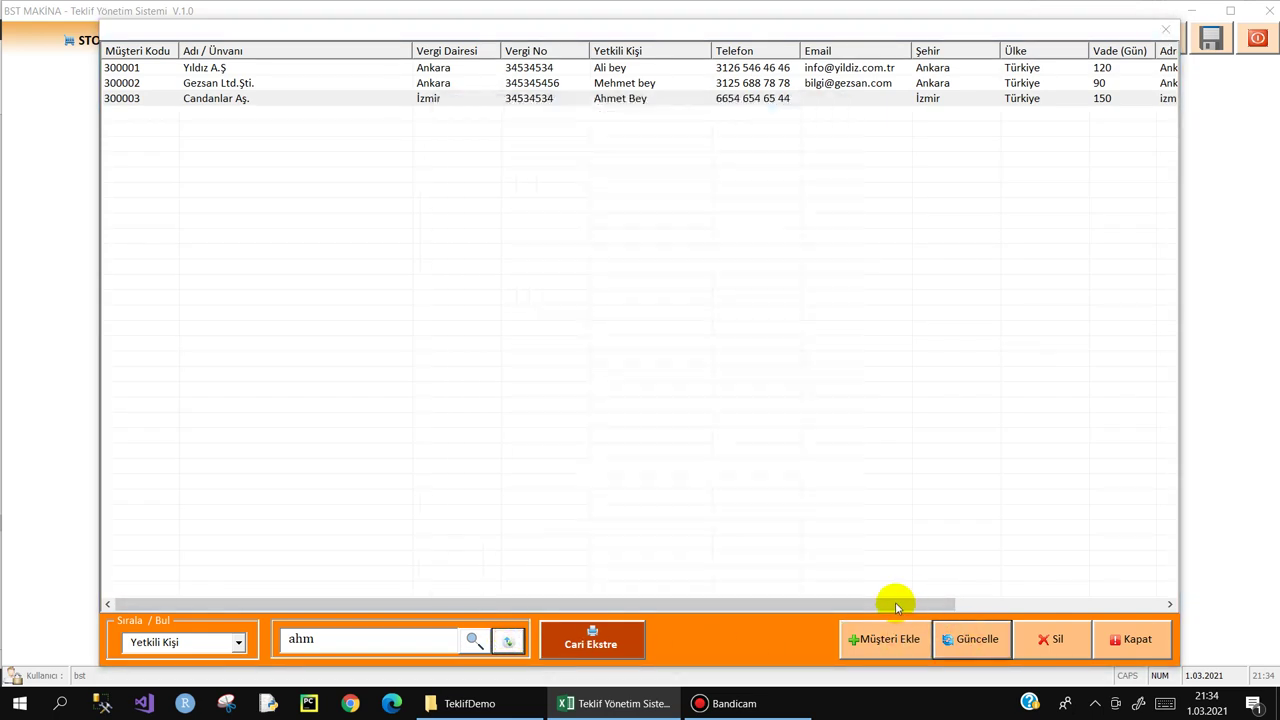
left_click(1050, 639)
left_click(700, 408)
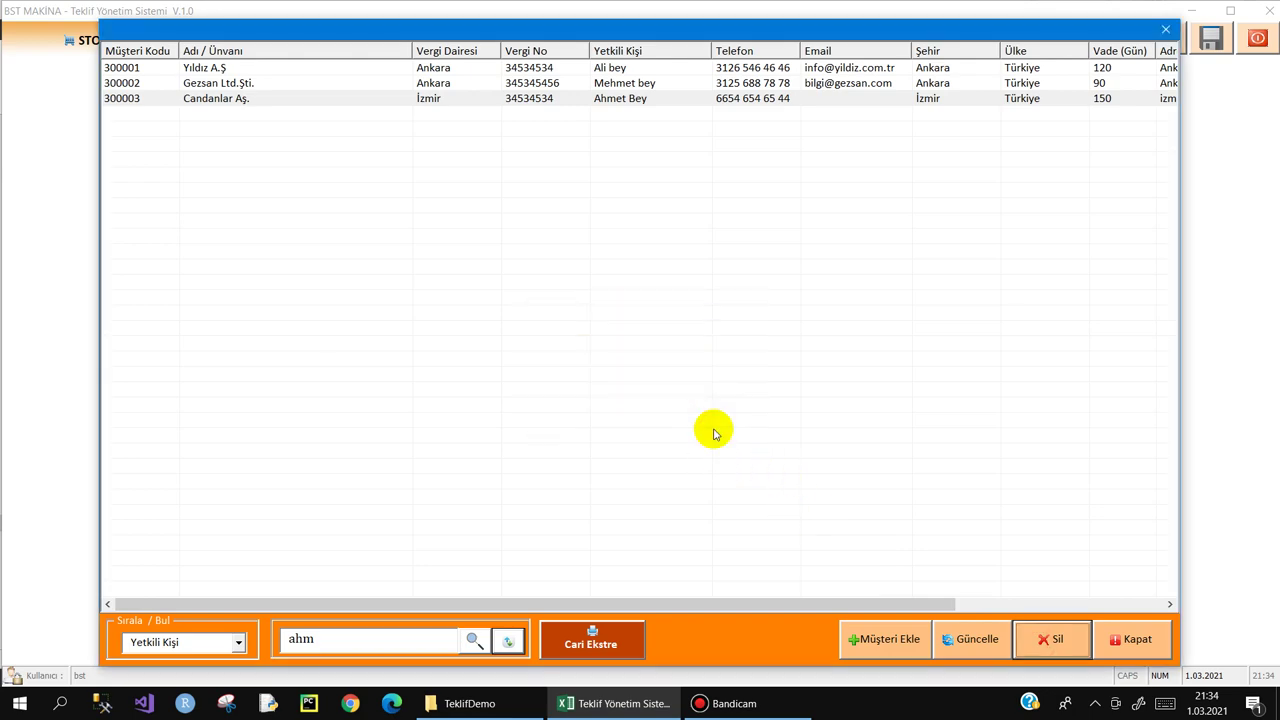
left_click(228, 40)
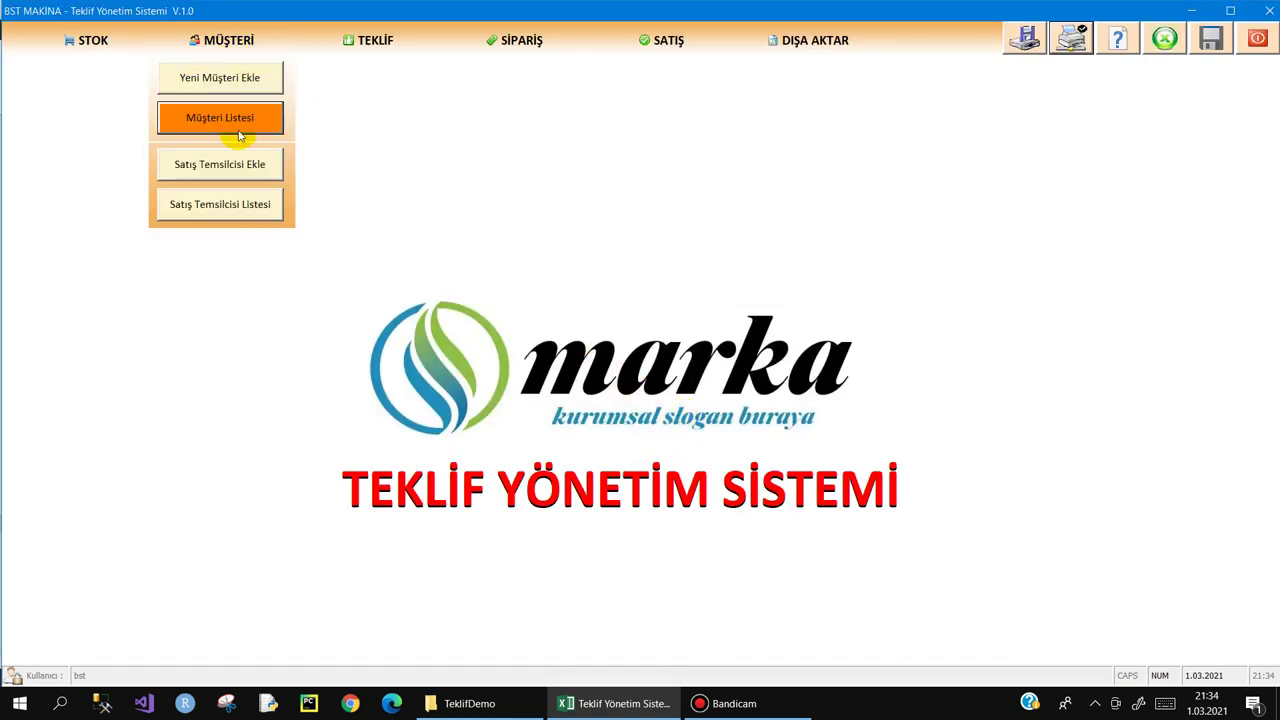
- Open the sales representatives list and browse the three reps' details
left_click(245, 201)
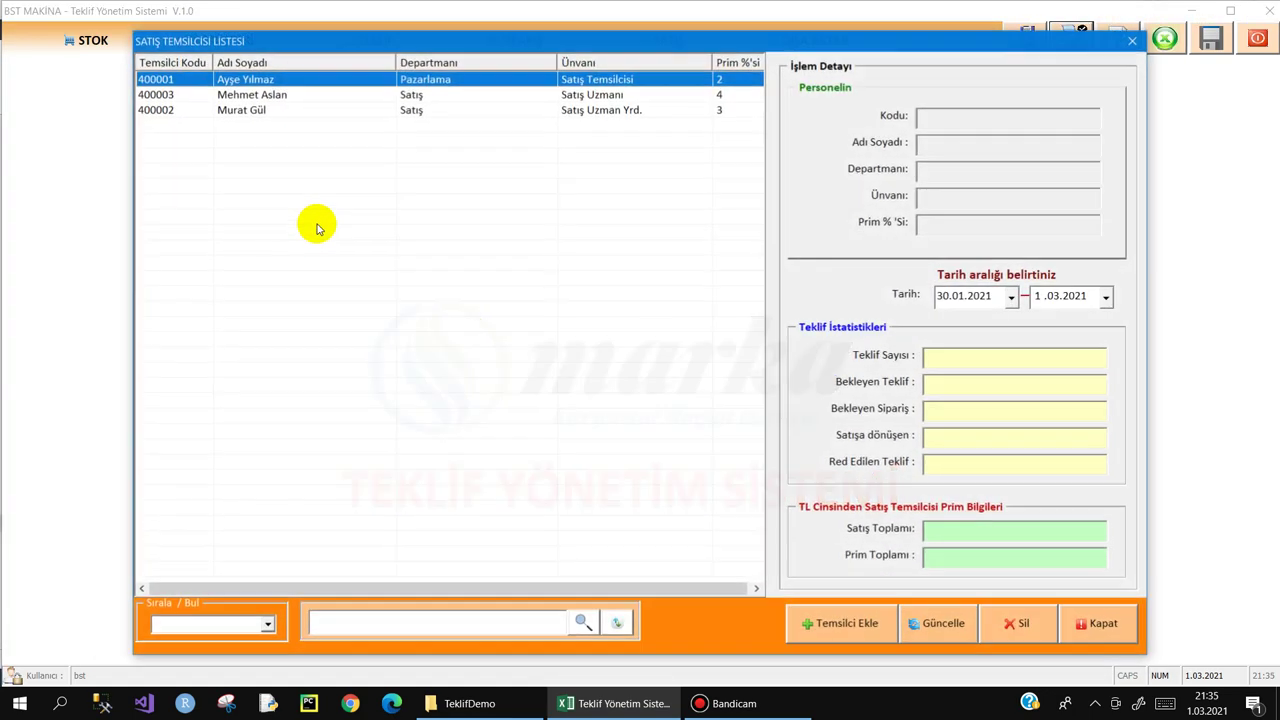
left_click(362, 86)
left_click(362, 94)
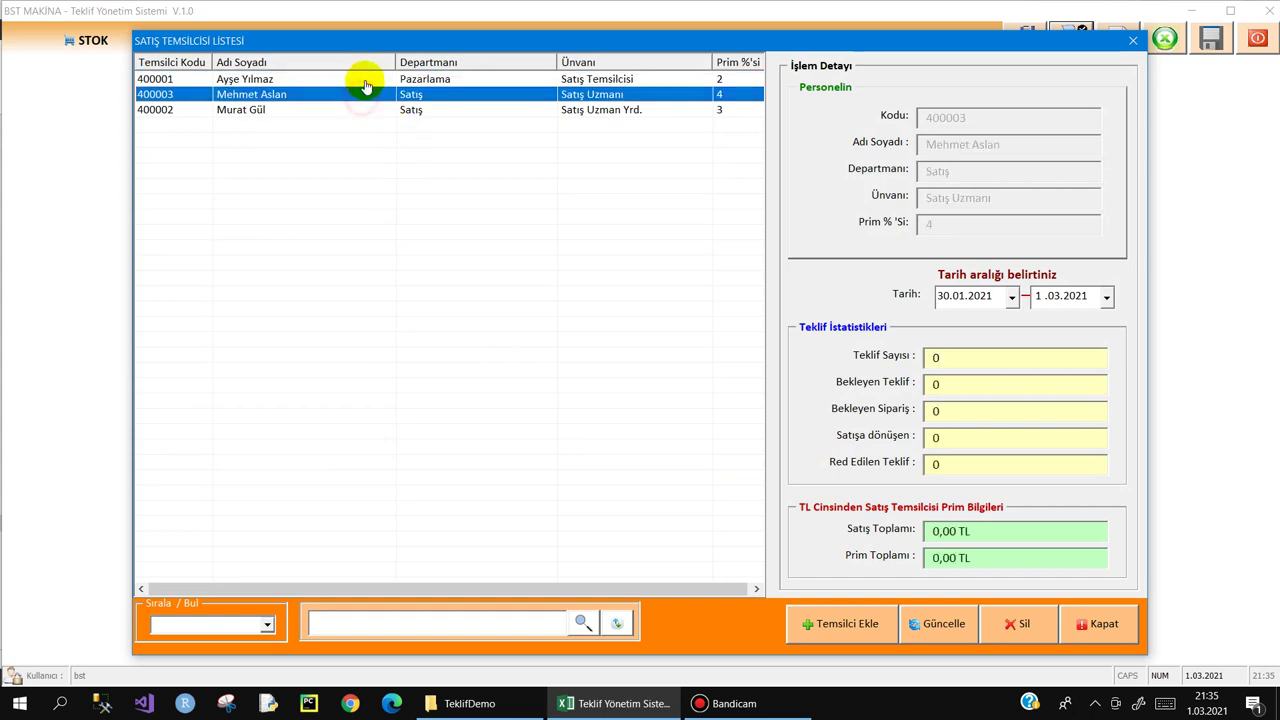
left_click(362, 80)
left_click(362, 110)
left_click(361, 94)
left_click(361, 80)
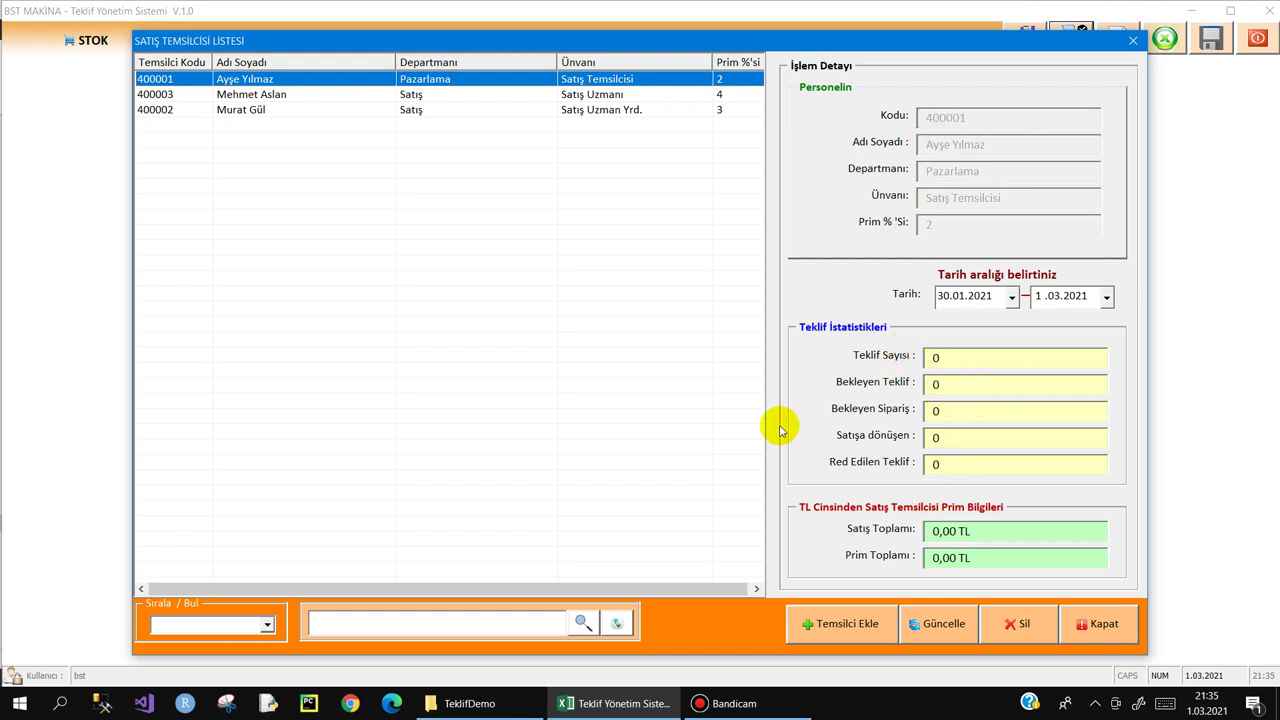
- View each rep's statistics, then sort the list by Departmanı and by Temsilci Kodu
left_click(529, 94)
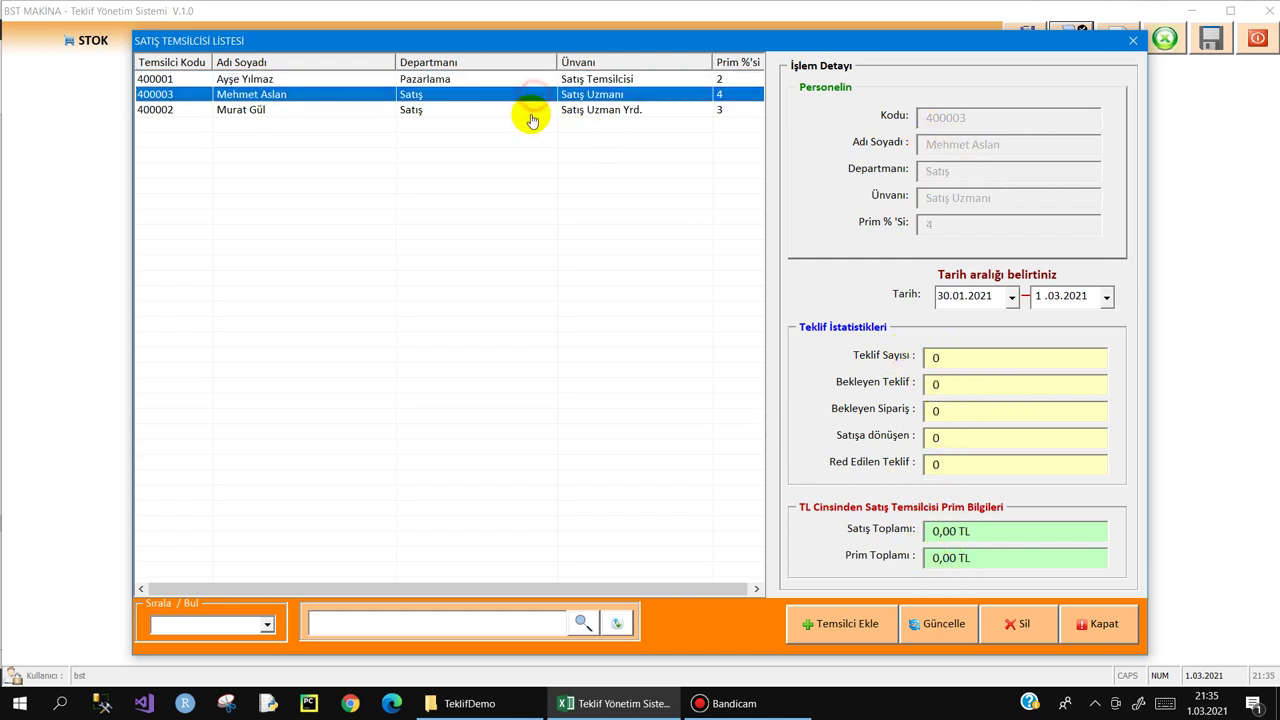
left_click(529, 109)
left_click(518, 80)
left_click(517, 93)
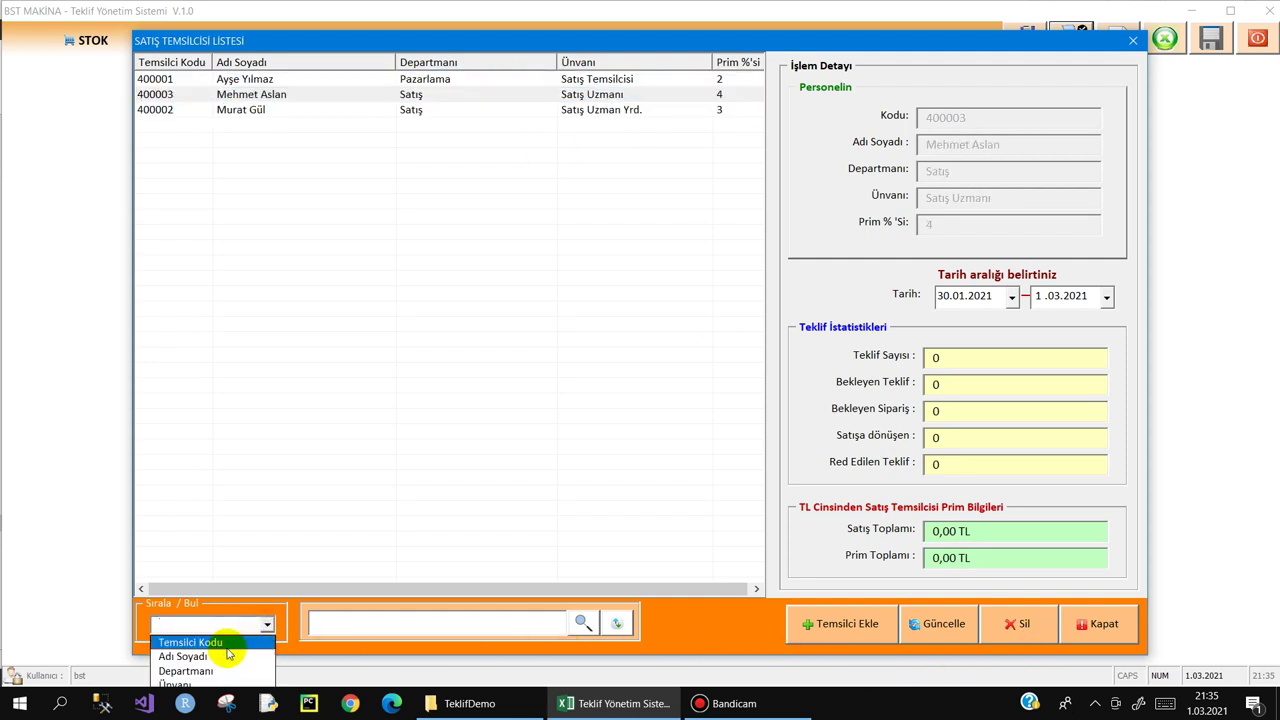
left_click(245, 670)
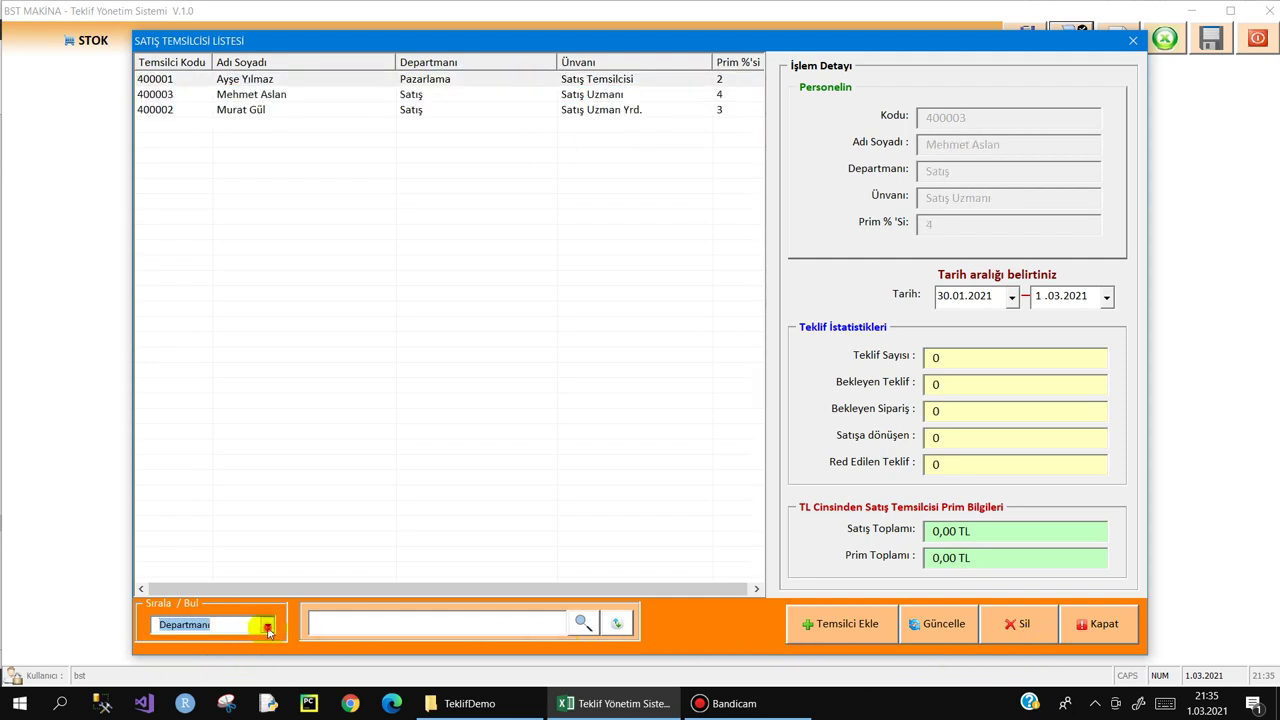
left_click(268, 630)
left_click(229, 646)
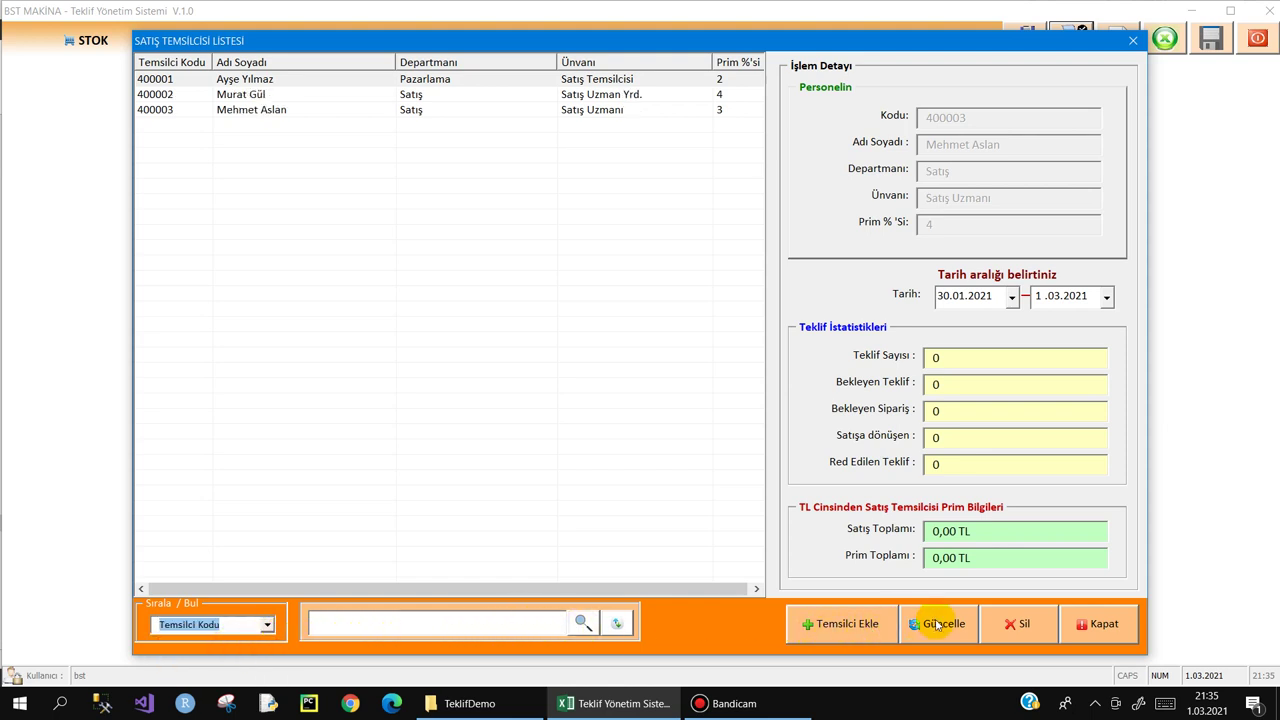
- Open a rep's edit dialog, cancel without changes, and close the list
left_click(938, 624)
key("Escape")
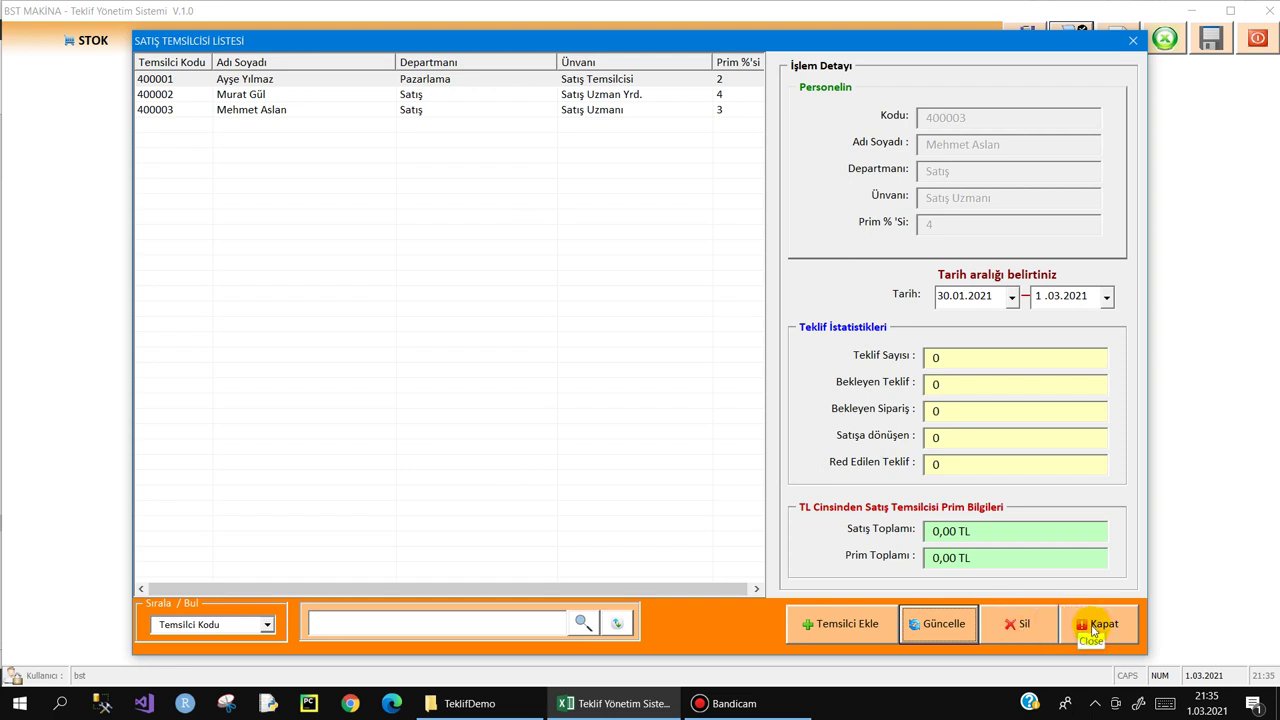
left_click(1094, 624)
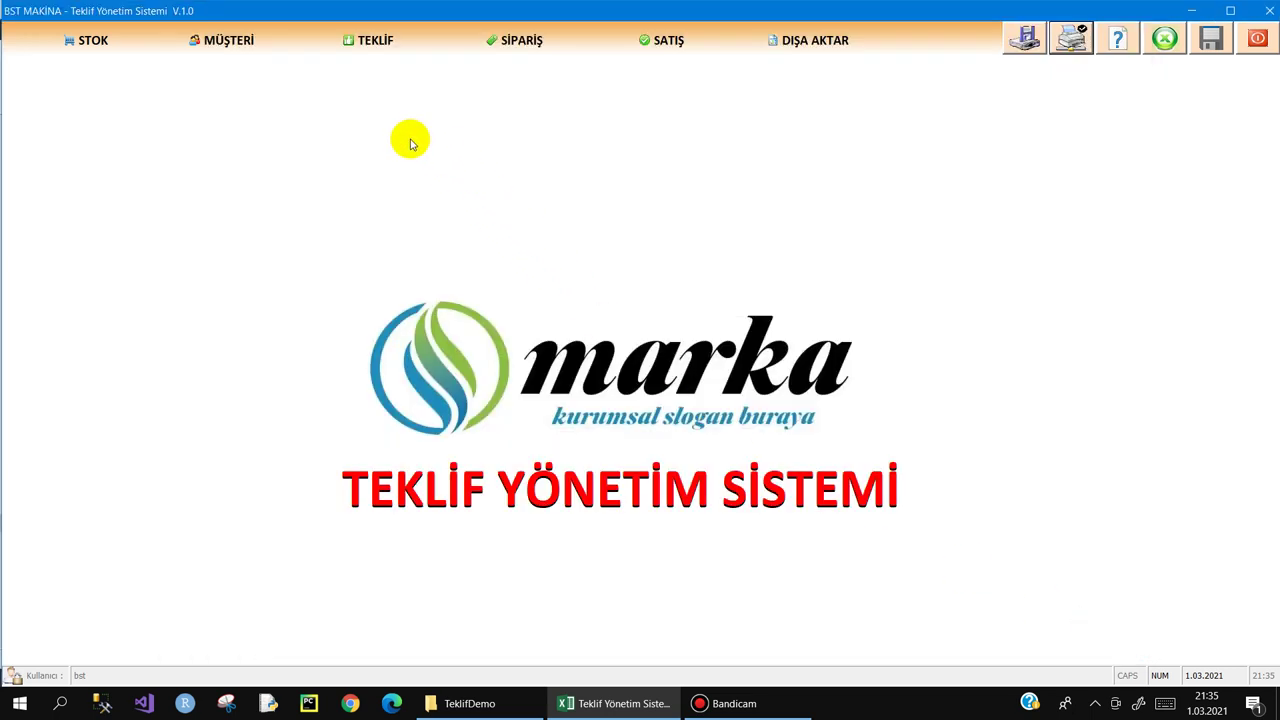
- Check the empty offer list, then start a new offer from the TEKLİF menu
left_click(385, 42)
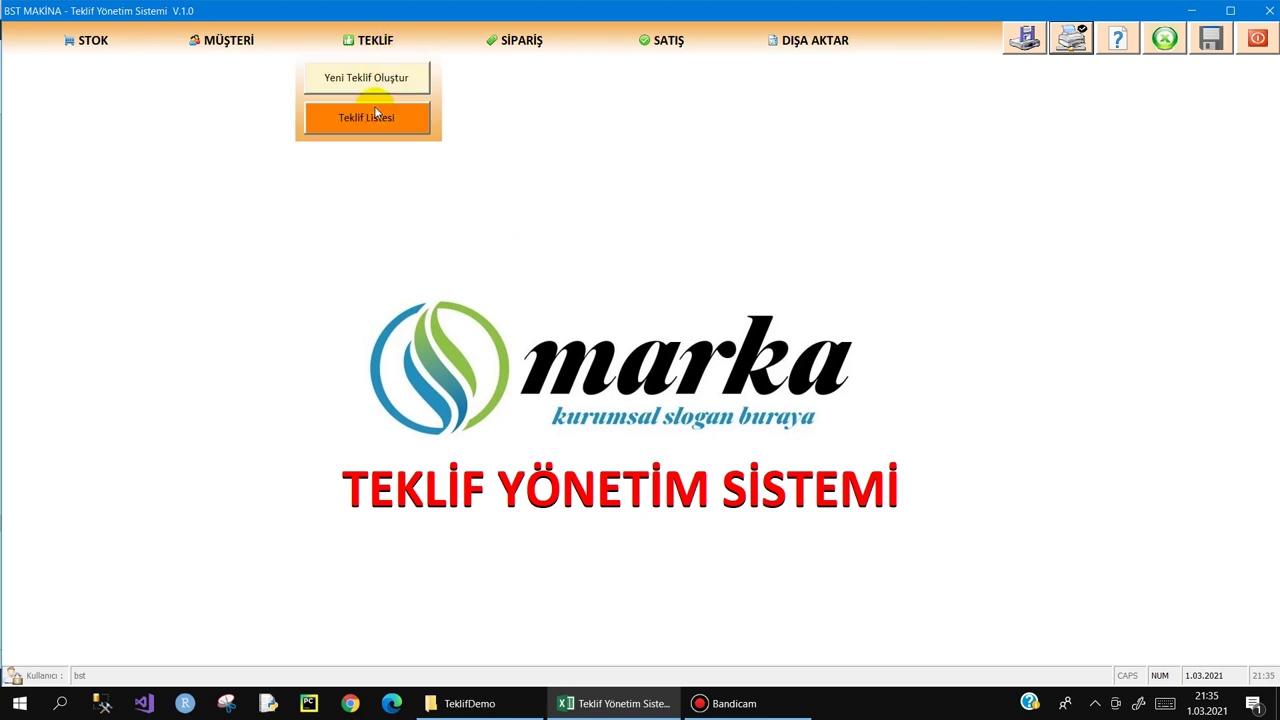
left_click(372, 78)
left_click(378, 40)
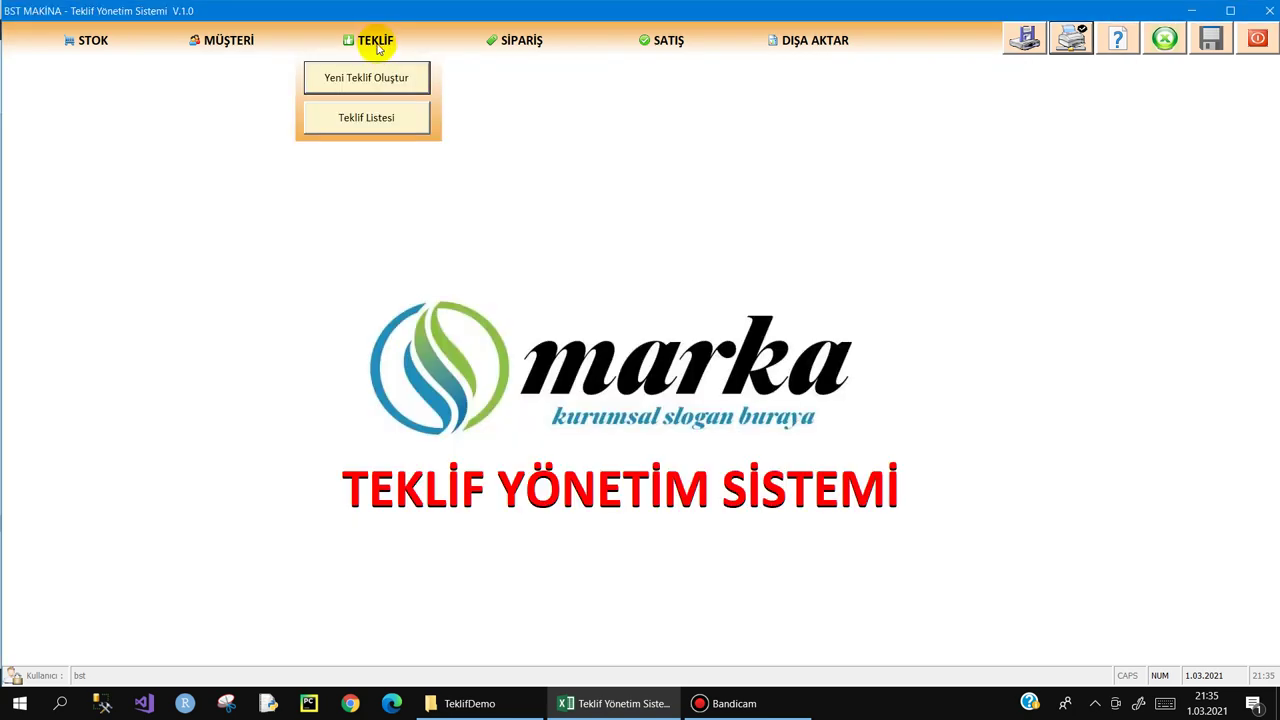
left_click(379, 118)
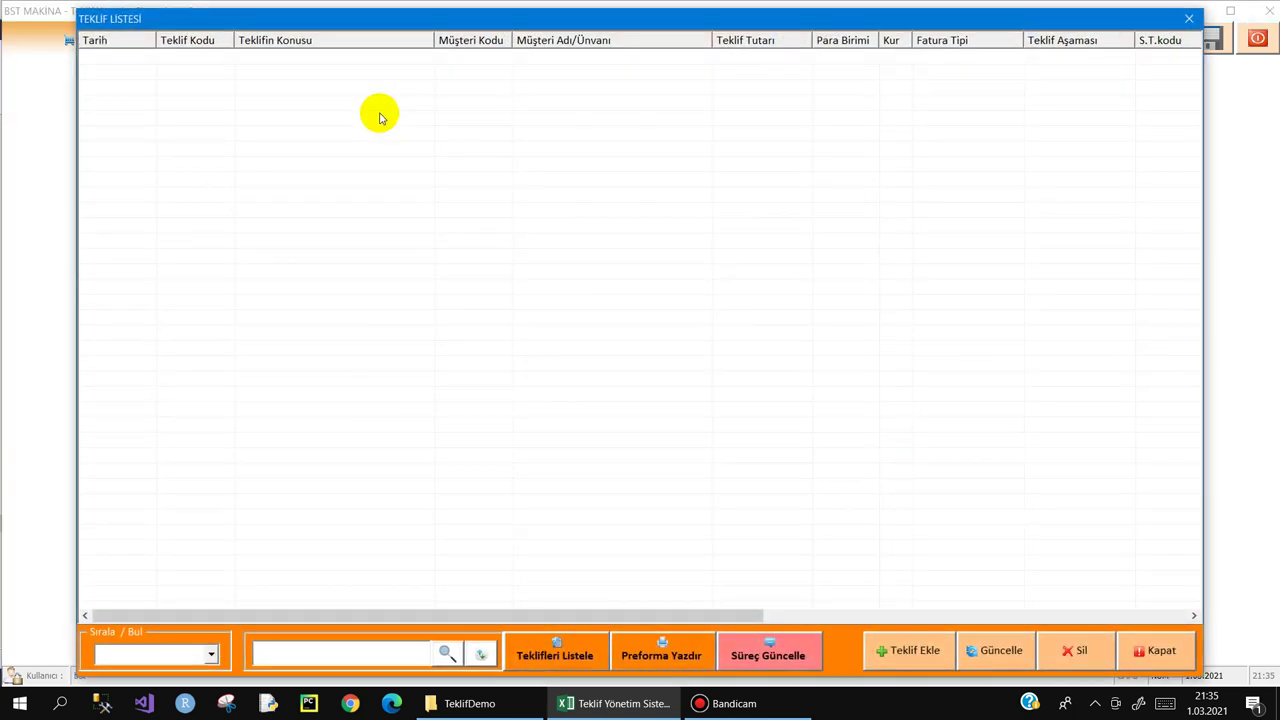
key("Escape")
left_click(368, 42)
left_click(376, 79)
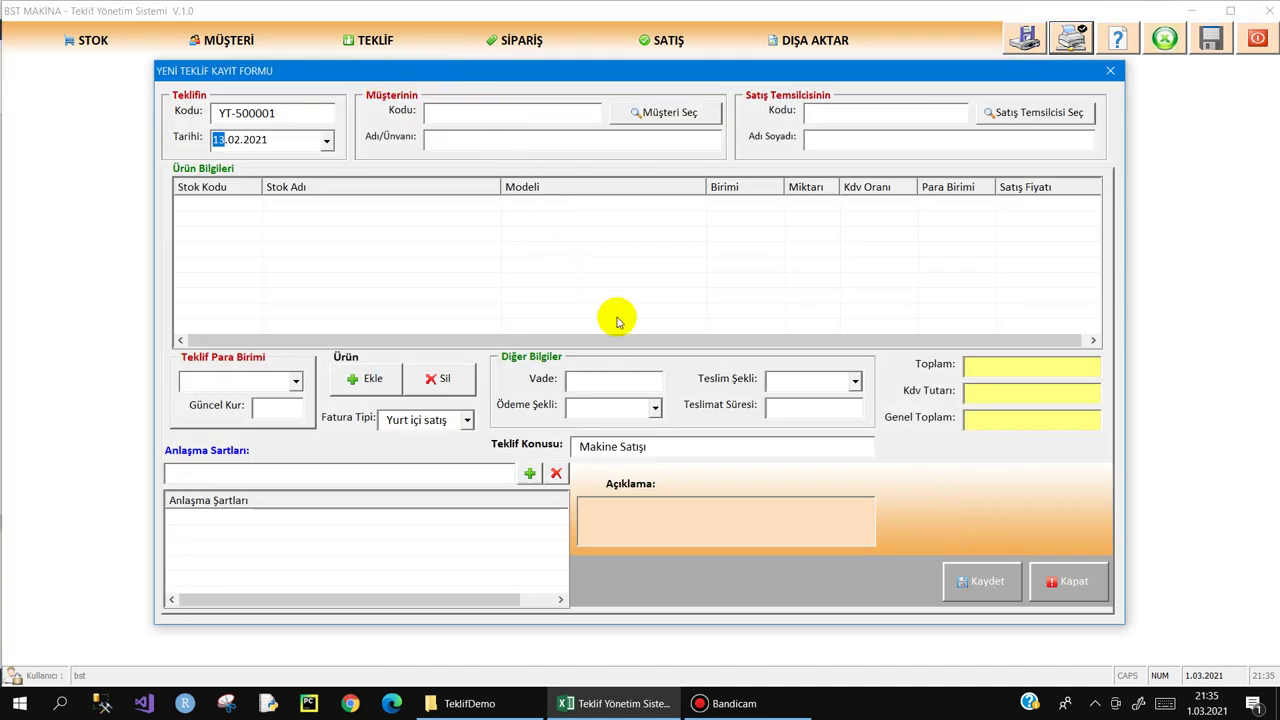
- Assign customer Yıldız A.Ş and the assistant sales specialist as representative to the offer
left_click(987, 586)
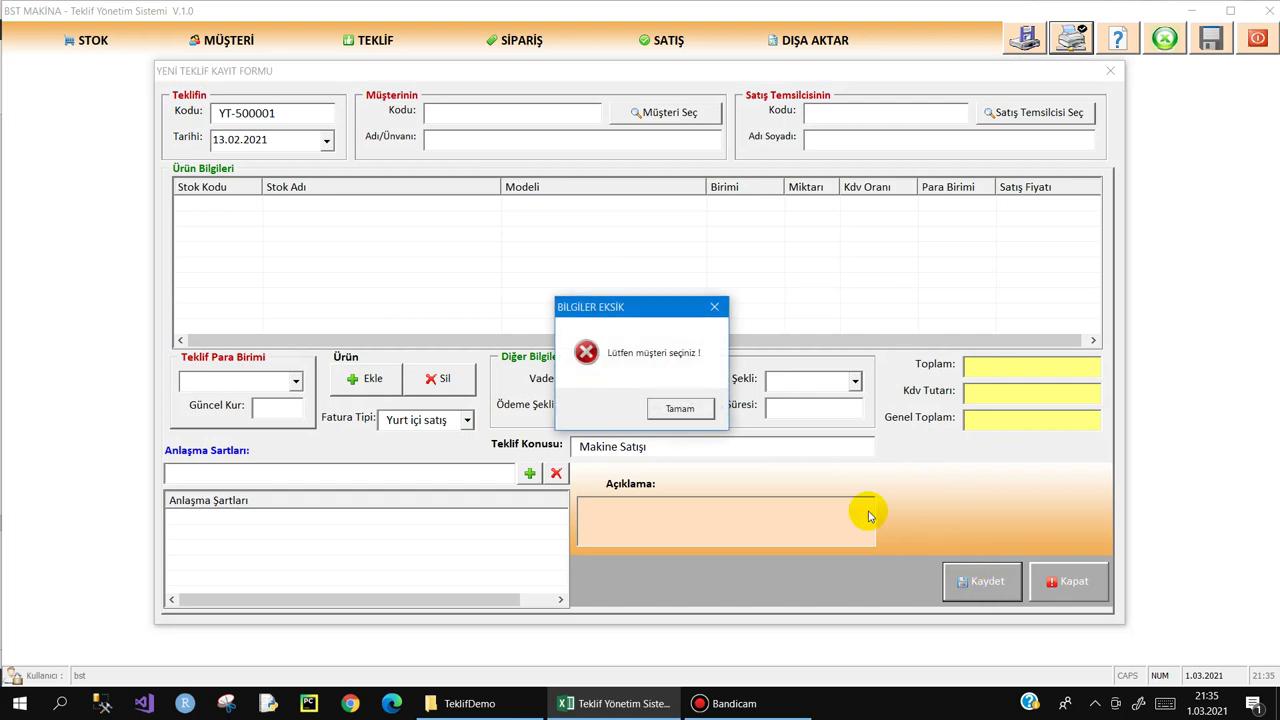
left_click(681, 410)
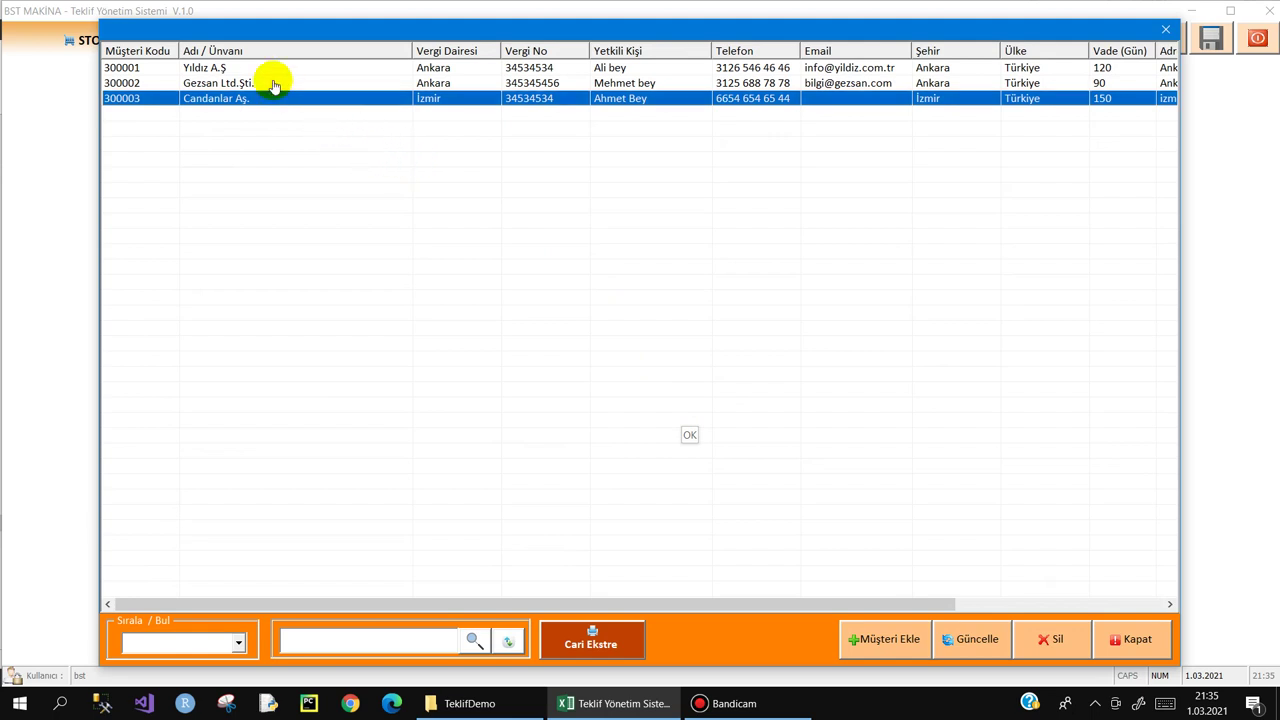
double_click(236, 70)
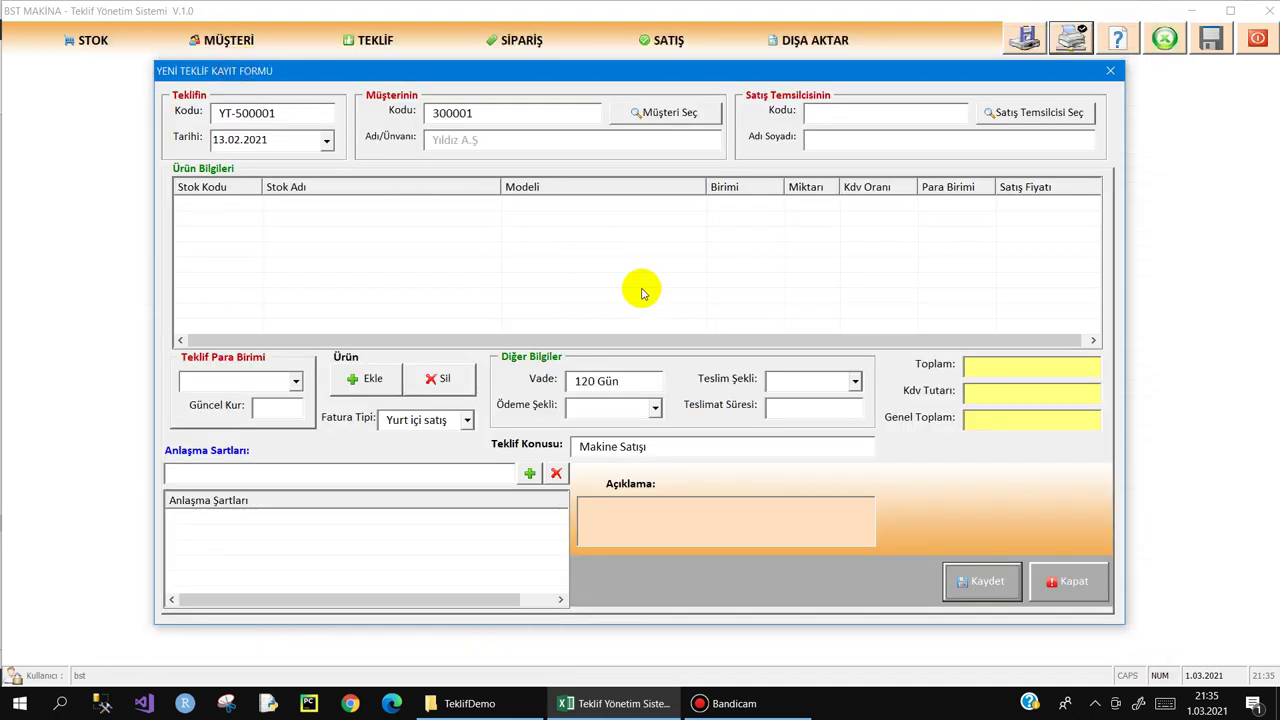
left_click(962, 580)
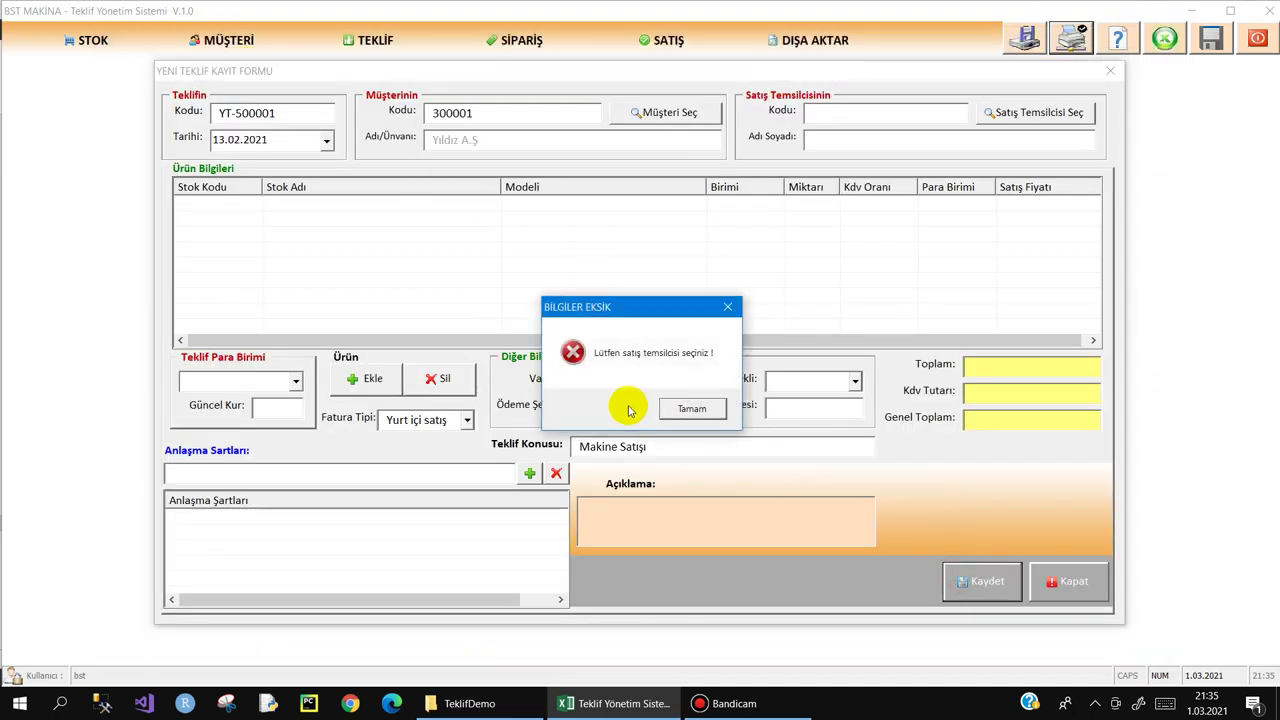
left_click(692, 410)
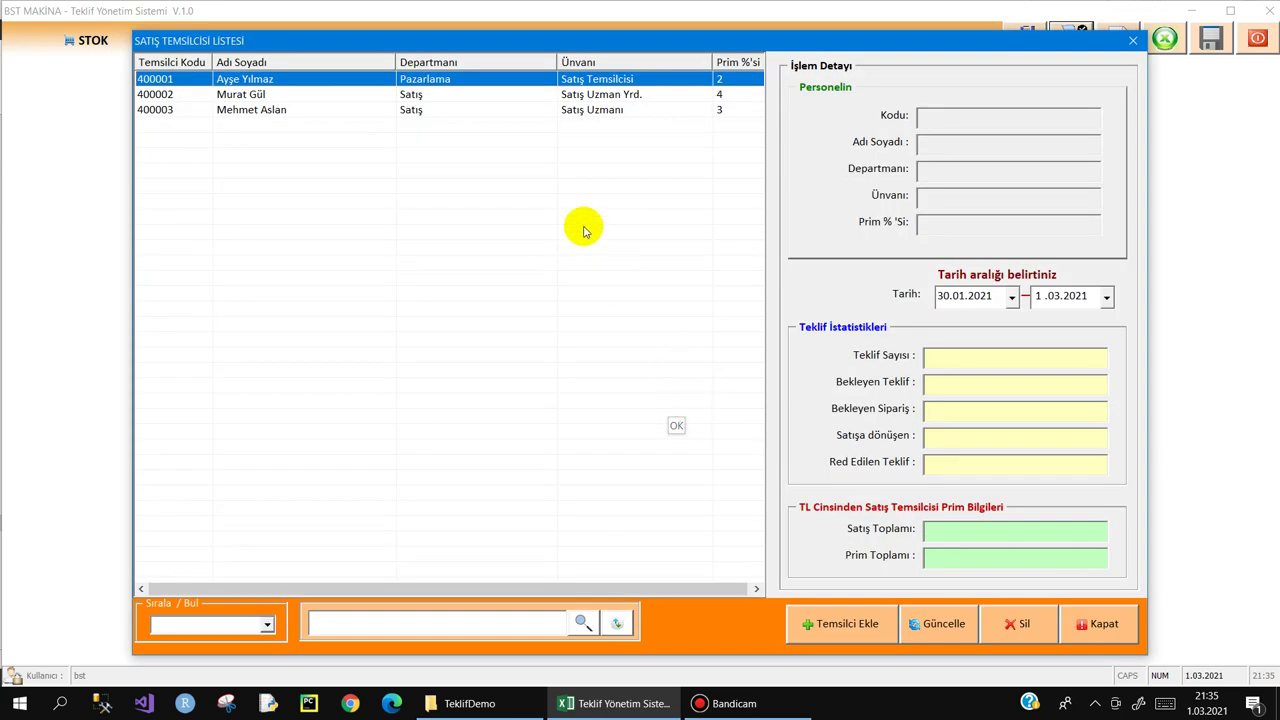
double_click(298, 95)
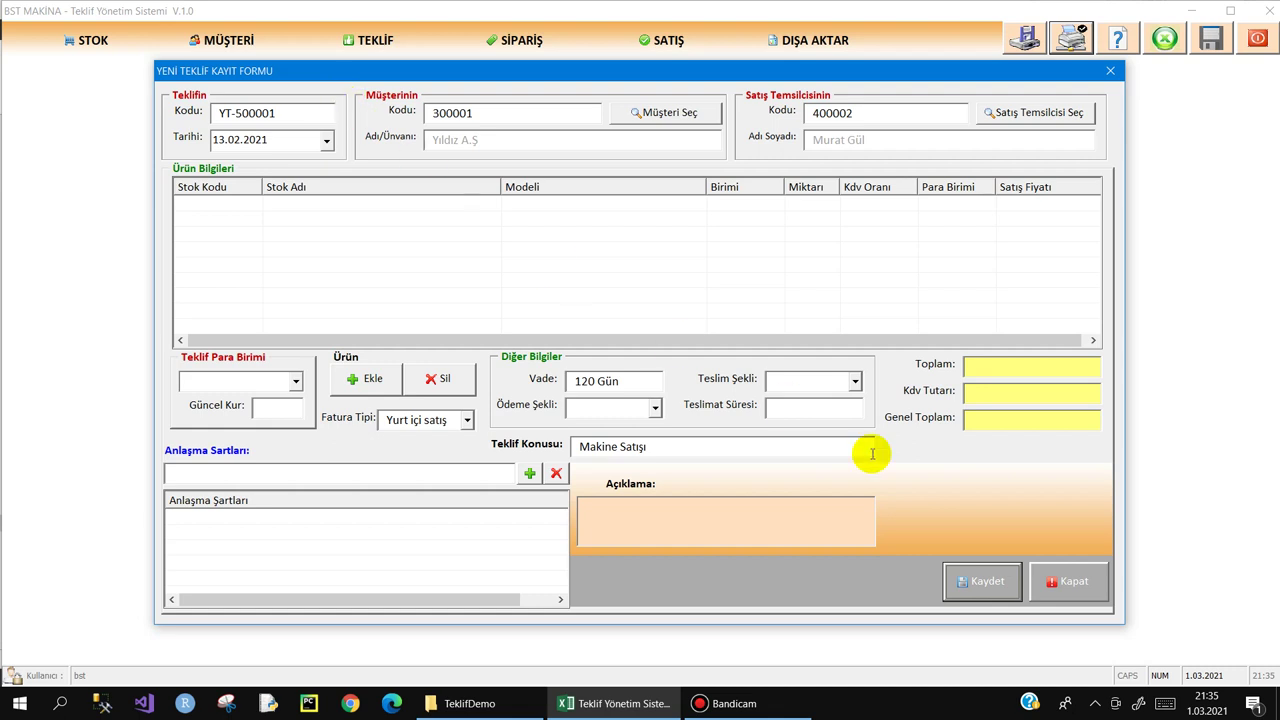
- Choose EURO as Teklif Para Birimi, enter 5 in Güncel Kur, and save again
left_click(981, 582)
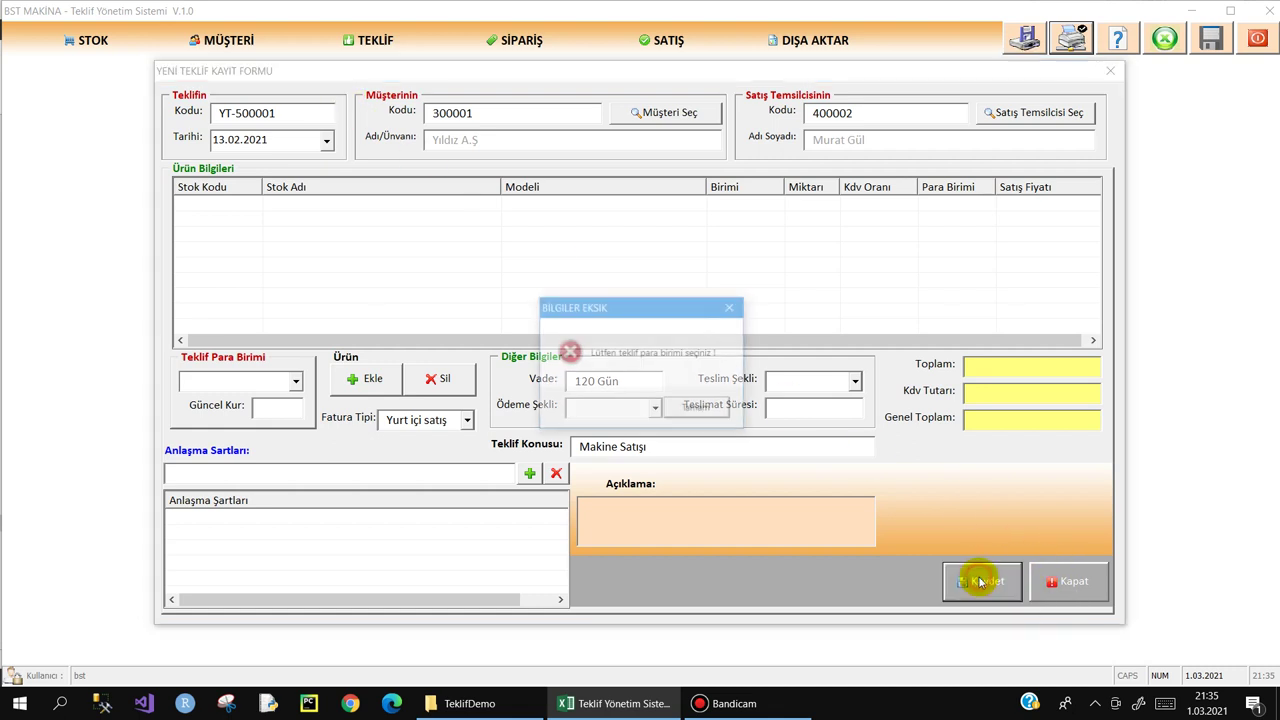
left_click(697, 408)
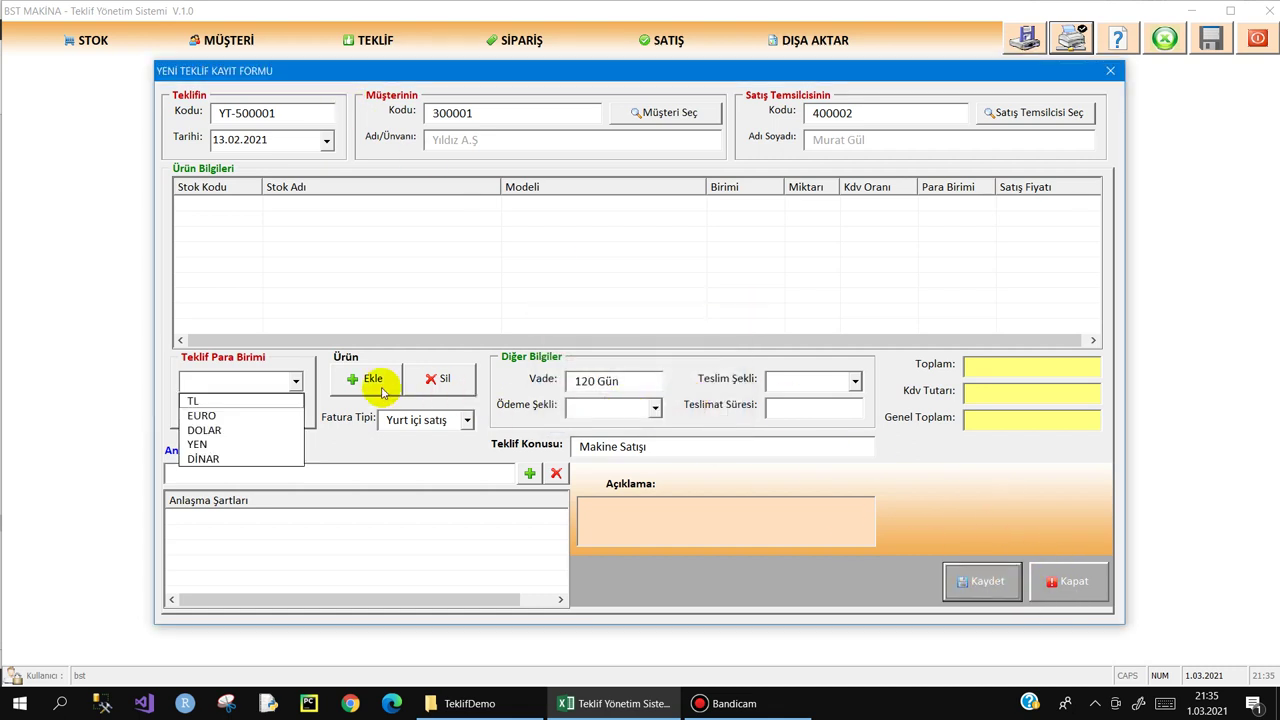
left_click(229, 417)
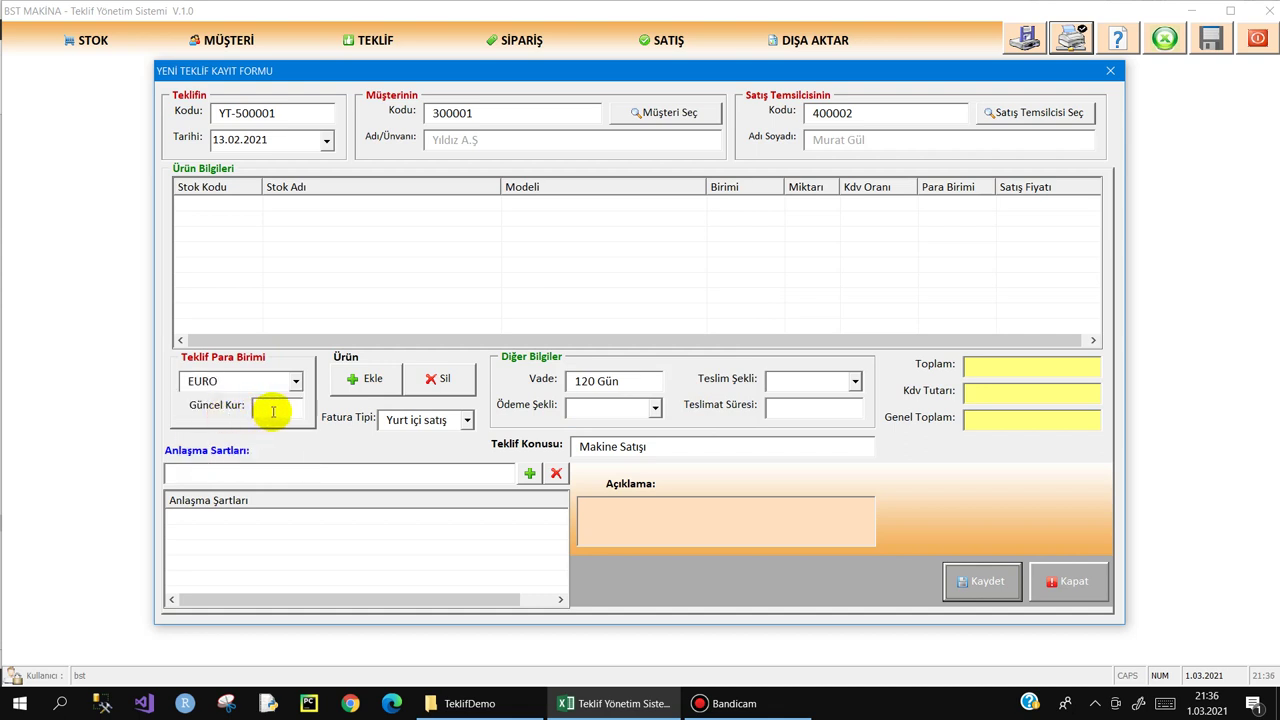
left_click(981, 580)
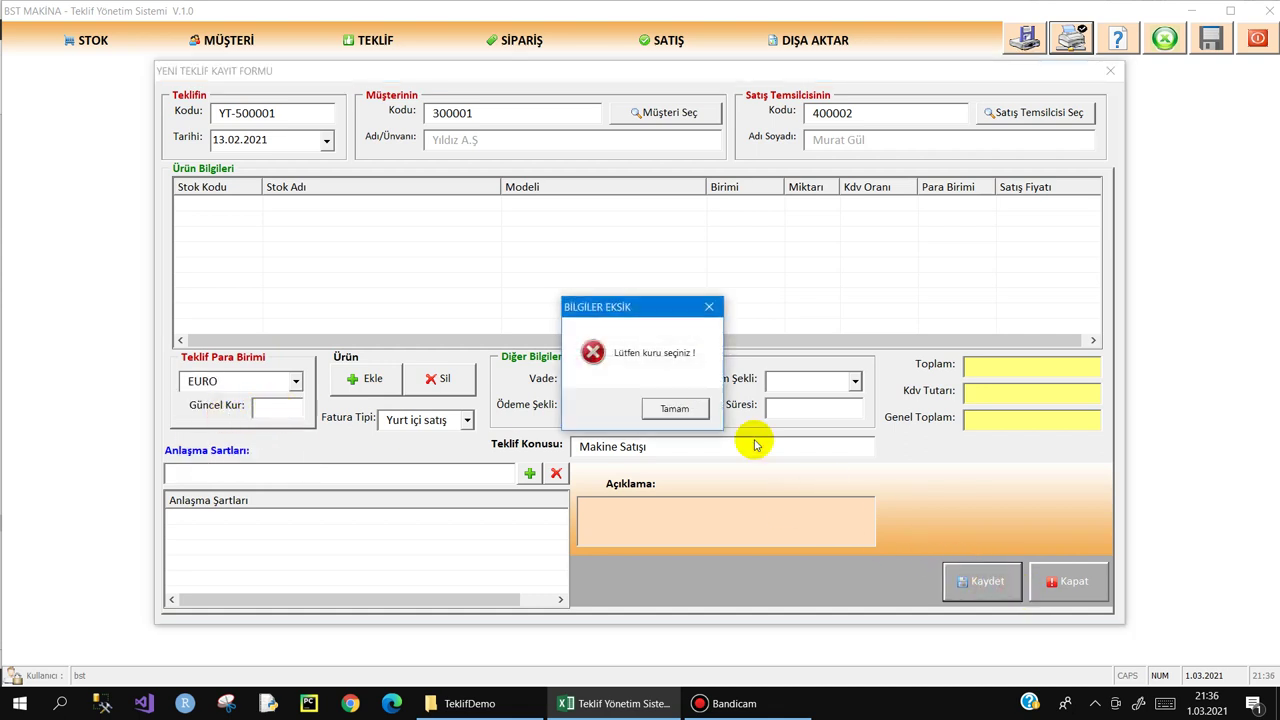
left_click(652, 410)
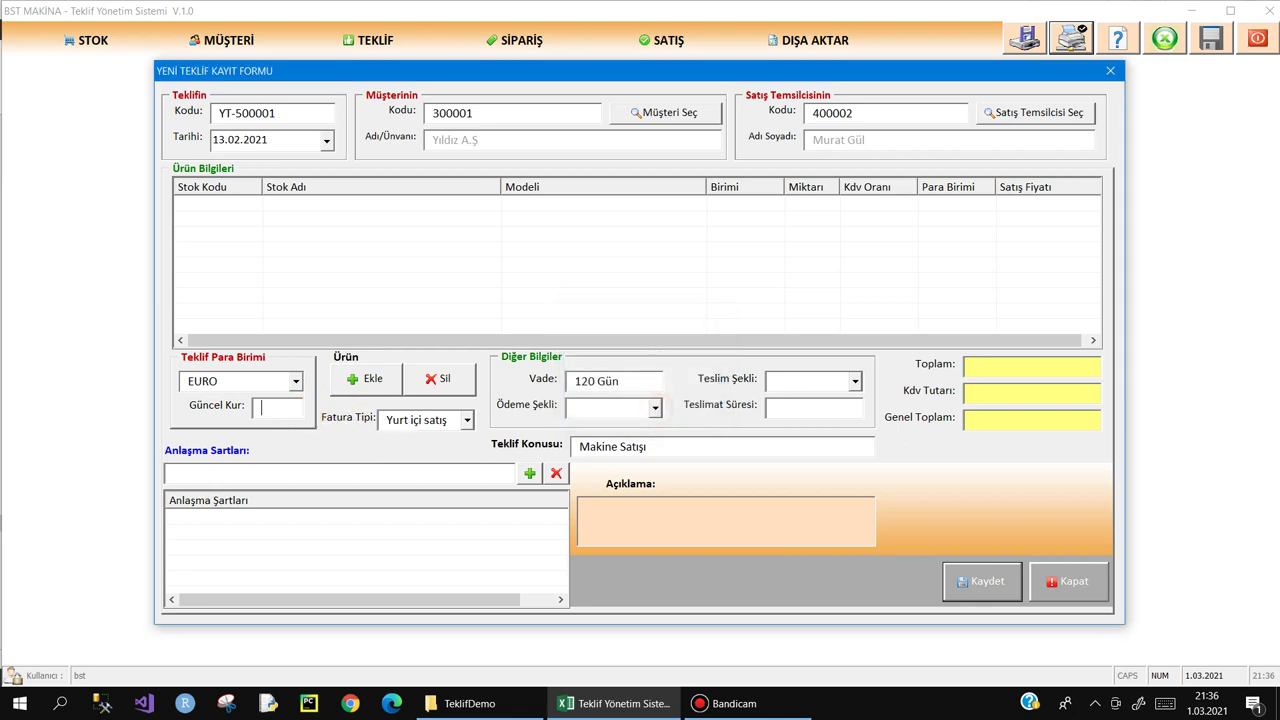
type("5")
left_click(983, 583)
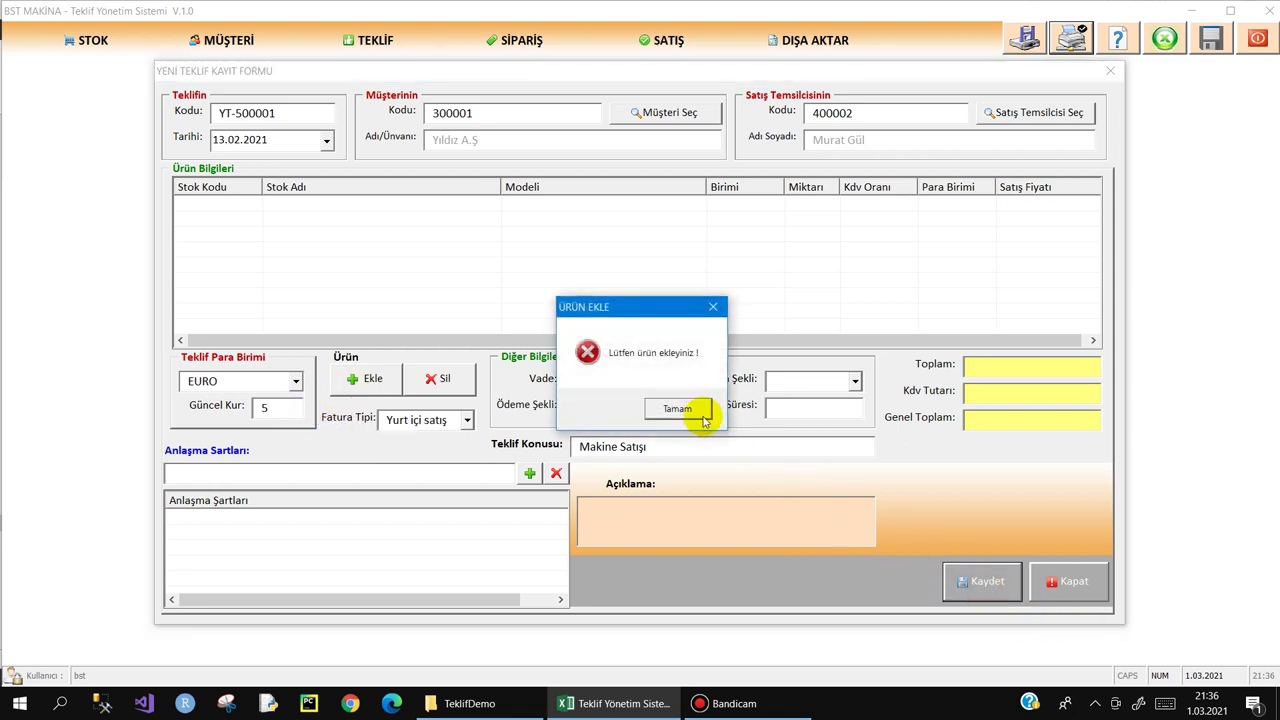
- Dismiss the missing-product warning and add 4 Öğütme makinesi at 90.000 to the offer
left_click(680, 410)
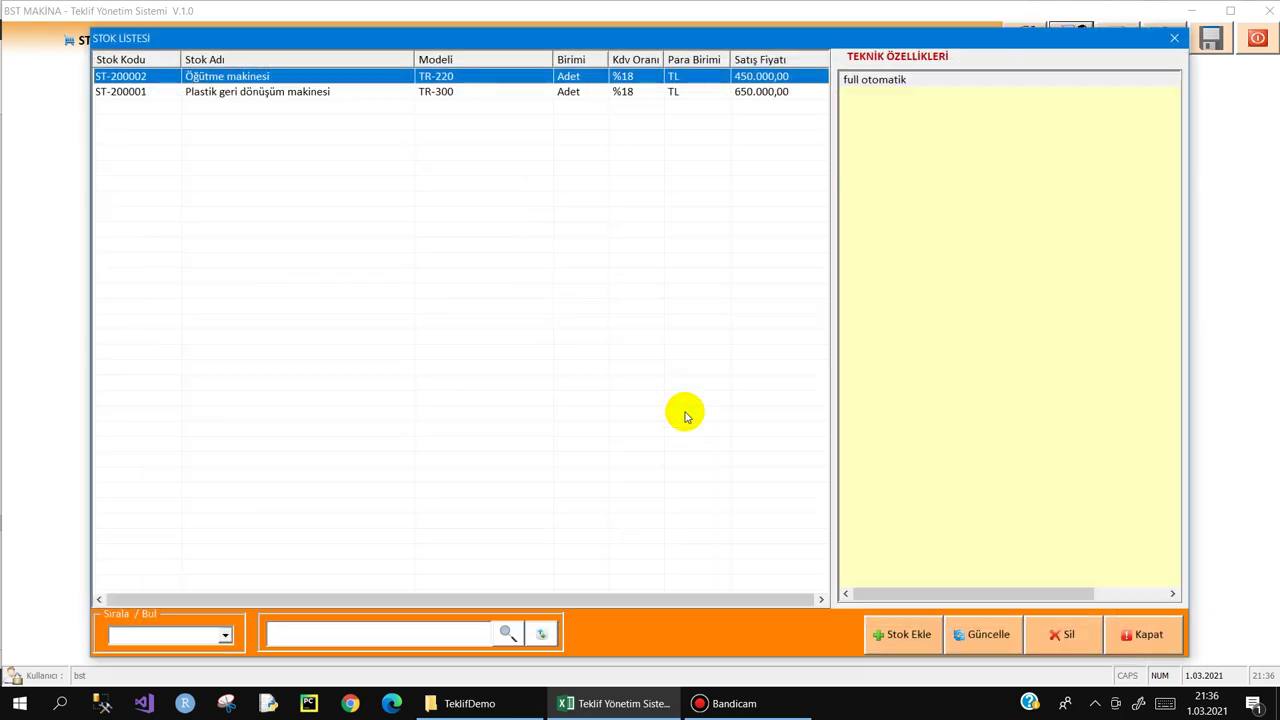
double_click(371, 80)
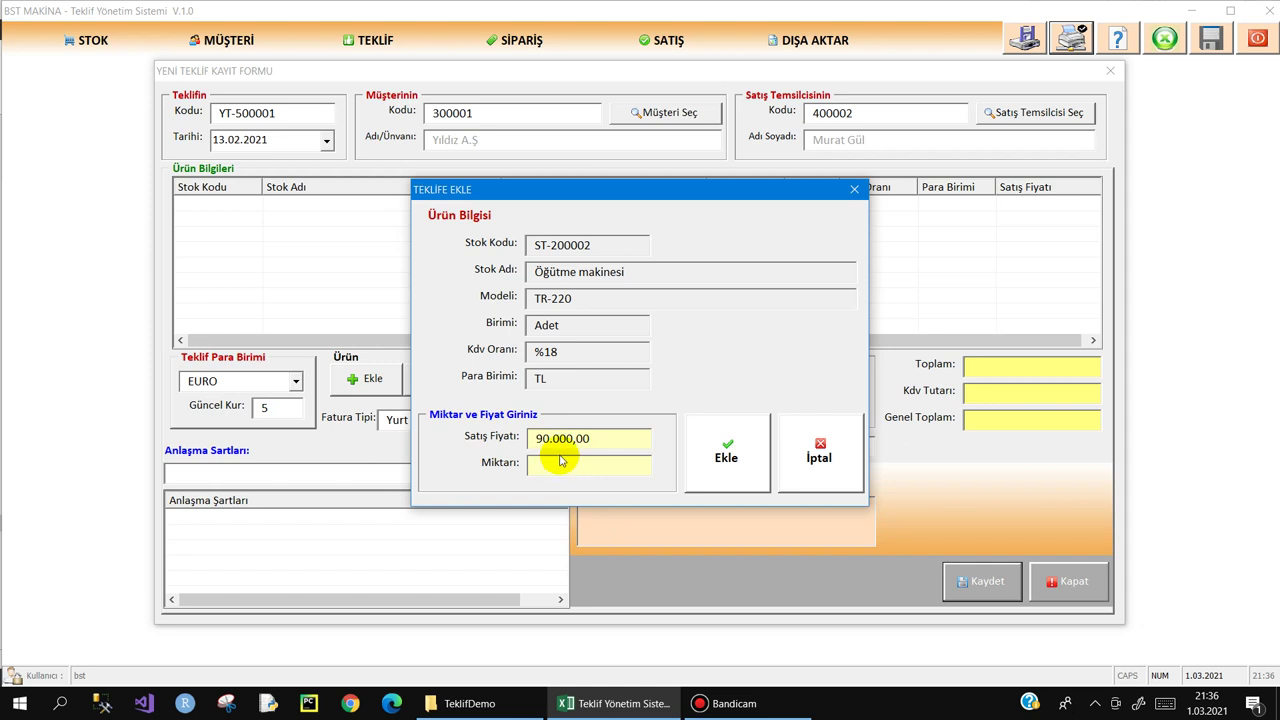
type("4")
left_click(730, 456)
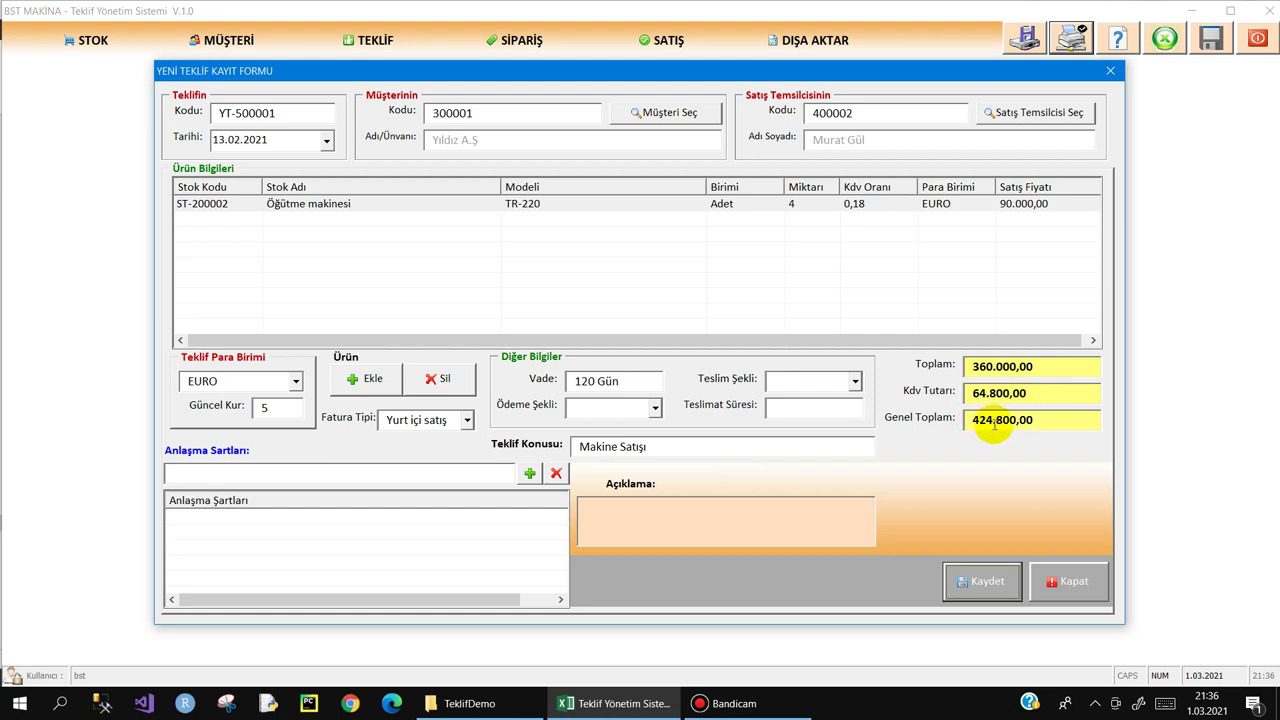
- Add 3 Plastik geri dönüşüm makinesi at 130.000 EURO, bringing the total to 885.000,00
left_click(363, 379)
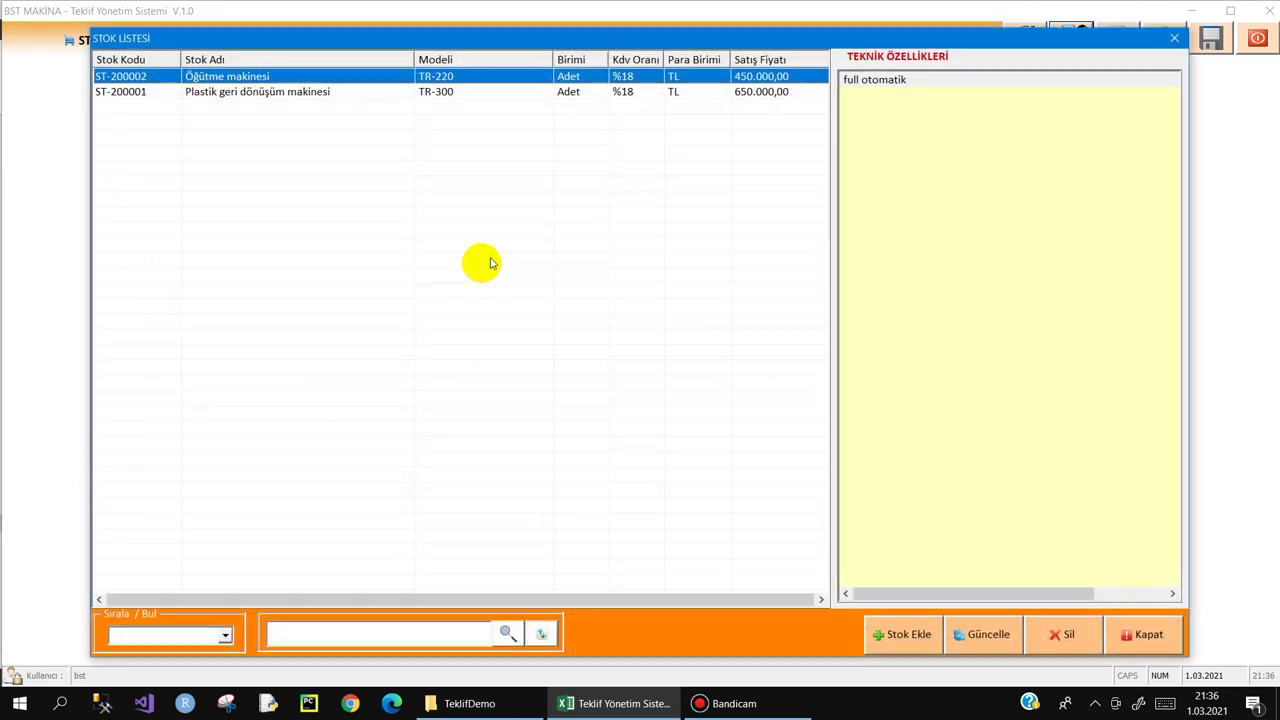
left_click(749, 92)
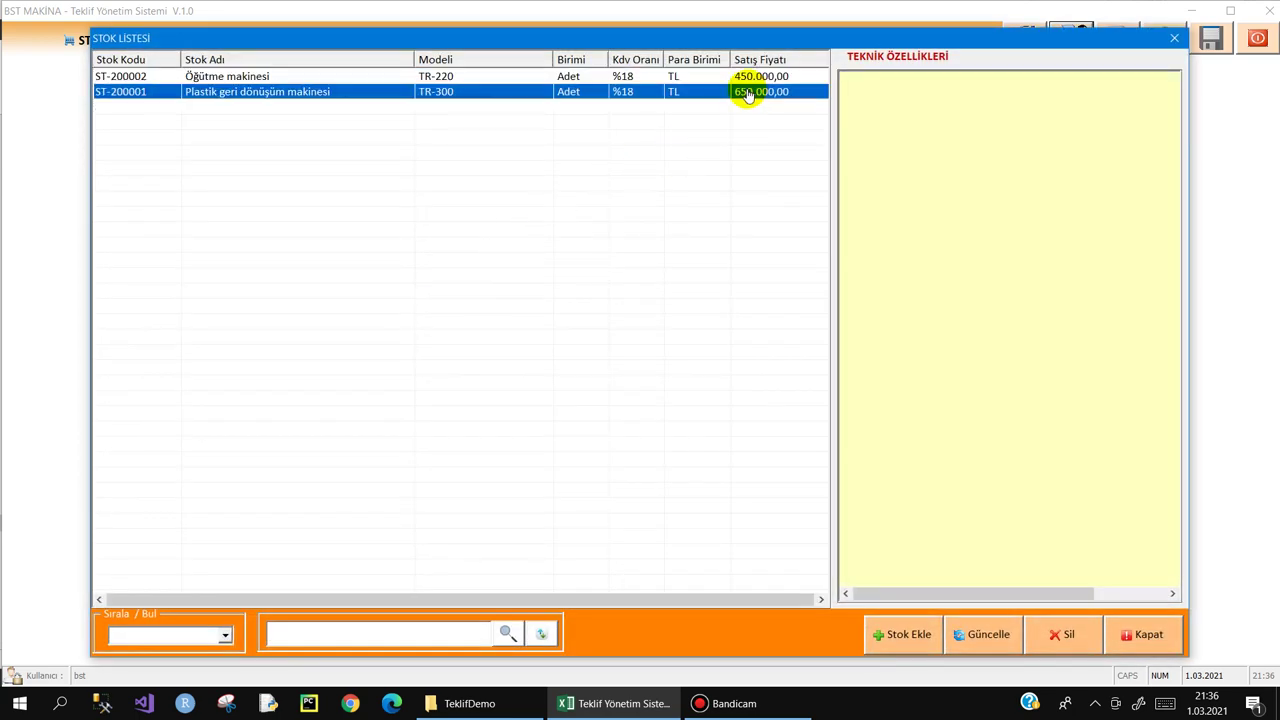
double_click(537, 92)
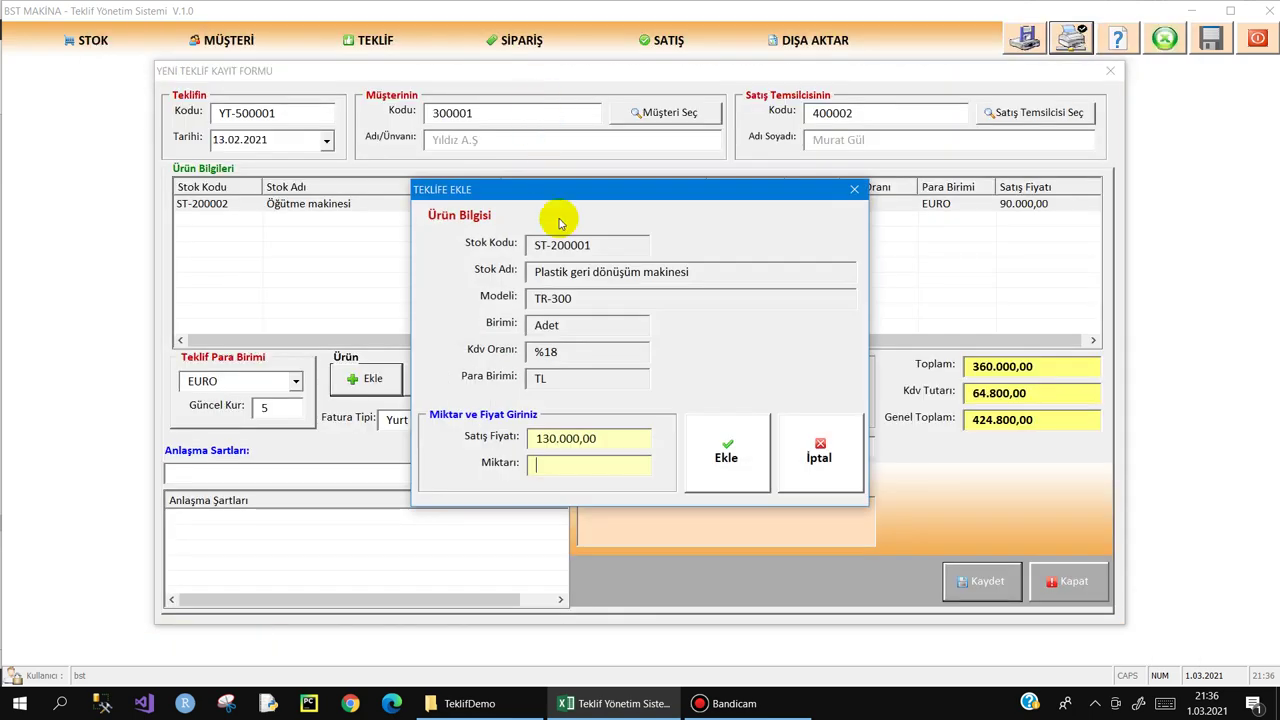
left_click(573, 462)
type("3")
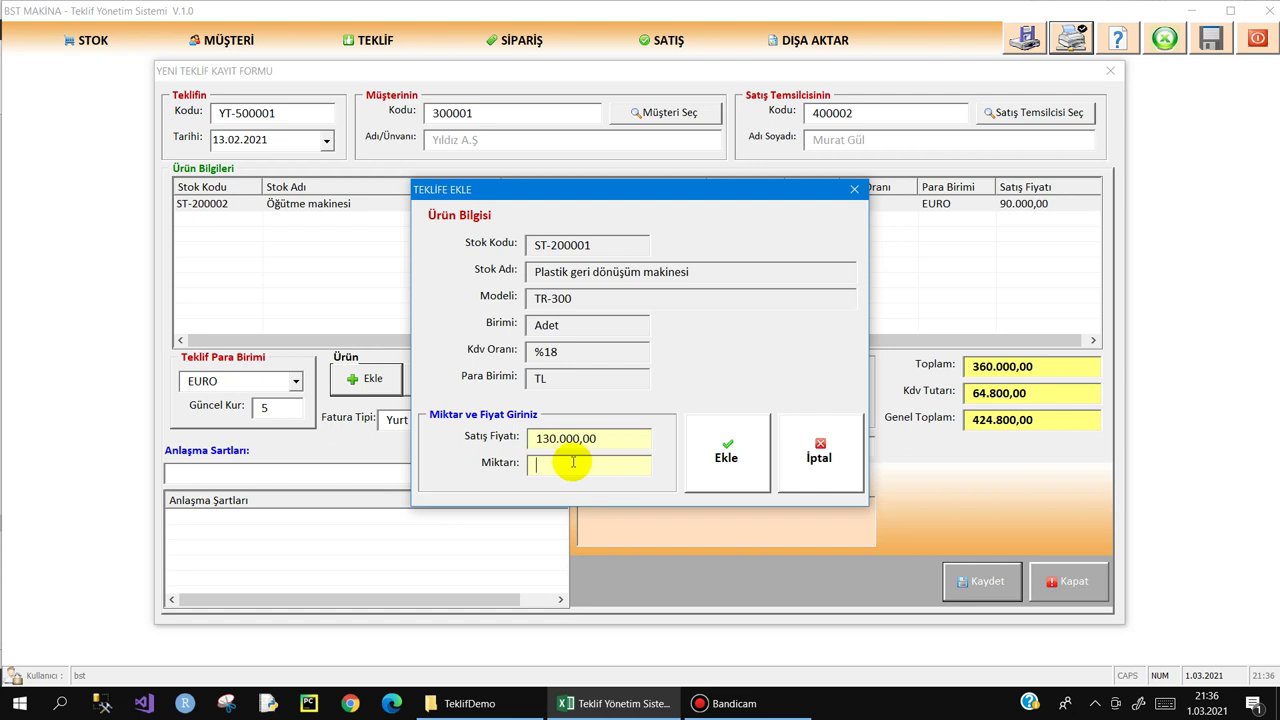
left_click(742, 455)
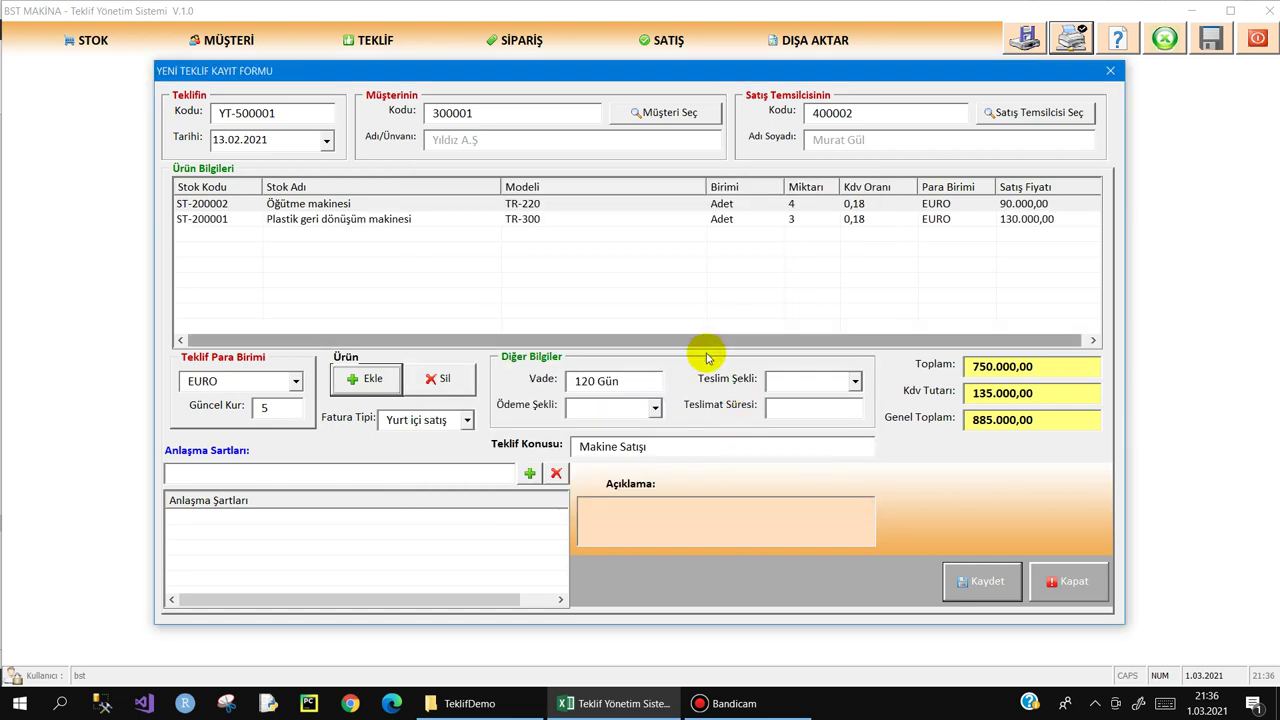
- Set the invoice type to Yurt dışı satış and the payment method to Çek
left_click(464, 419)
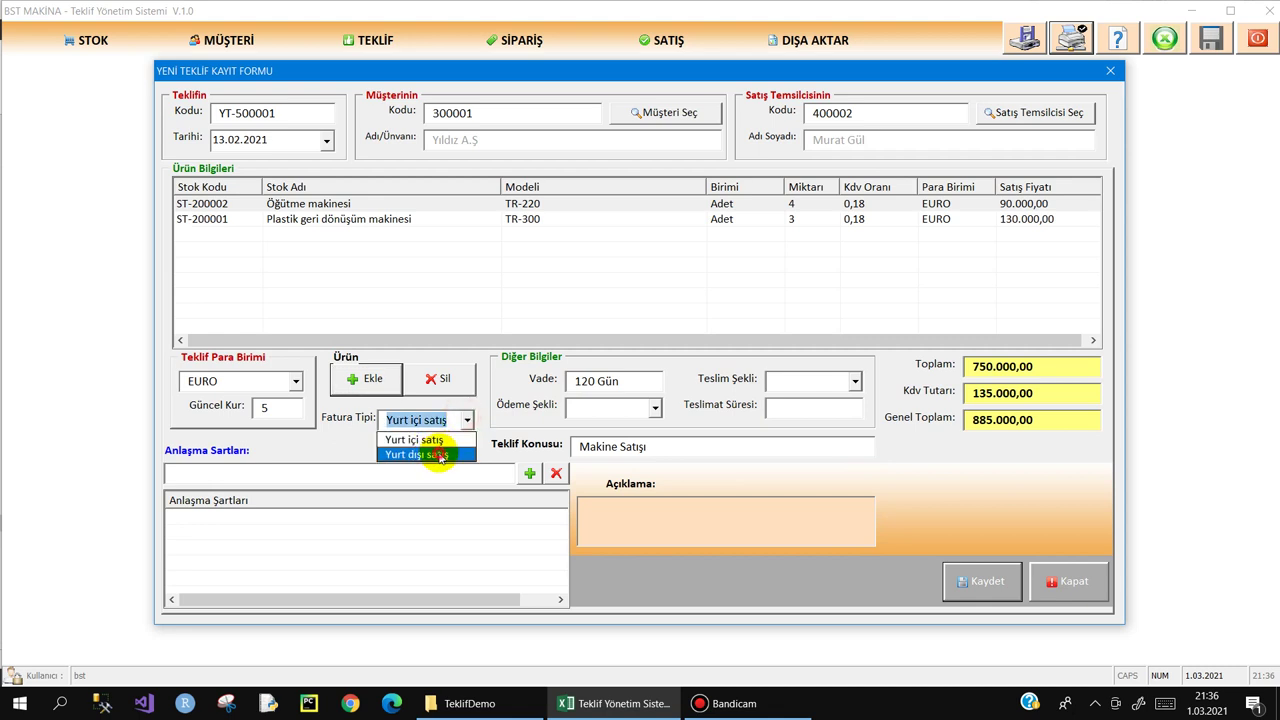
left_click(440, 456)
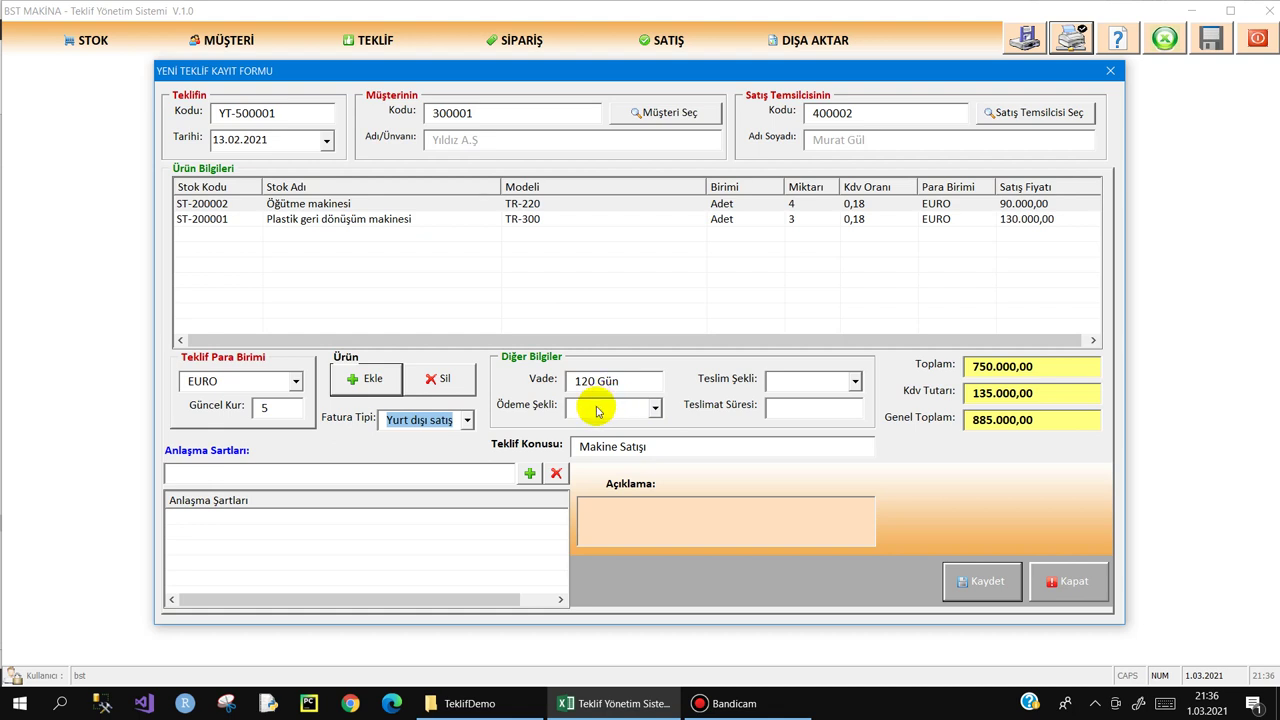
left_click(597, 410)
left_click(585, 434)
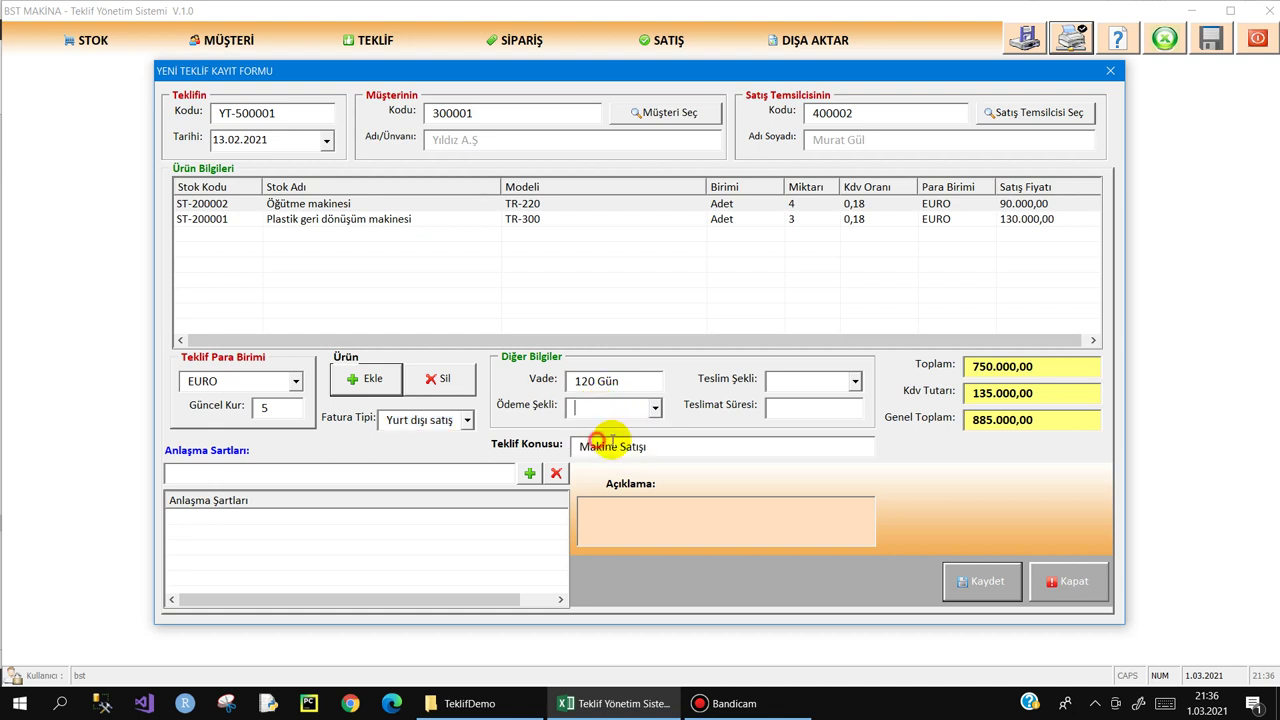
- Set the delivery method to DAP with a delivery time of 150 gün
left_click(852, 384)
left_click(800, 418)
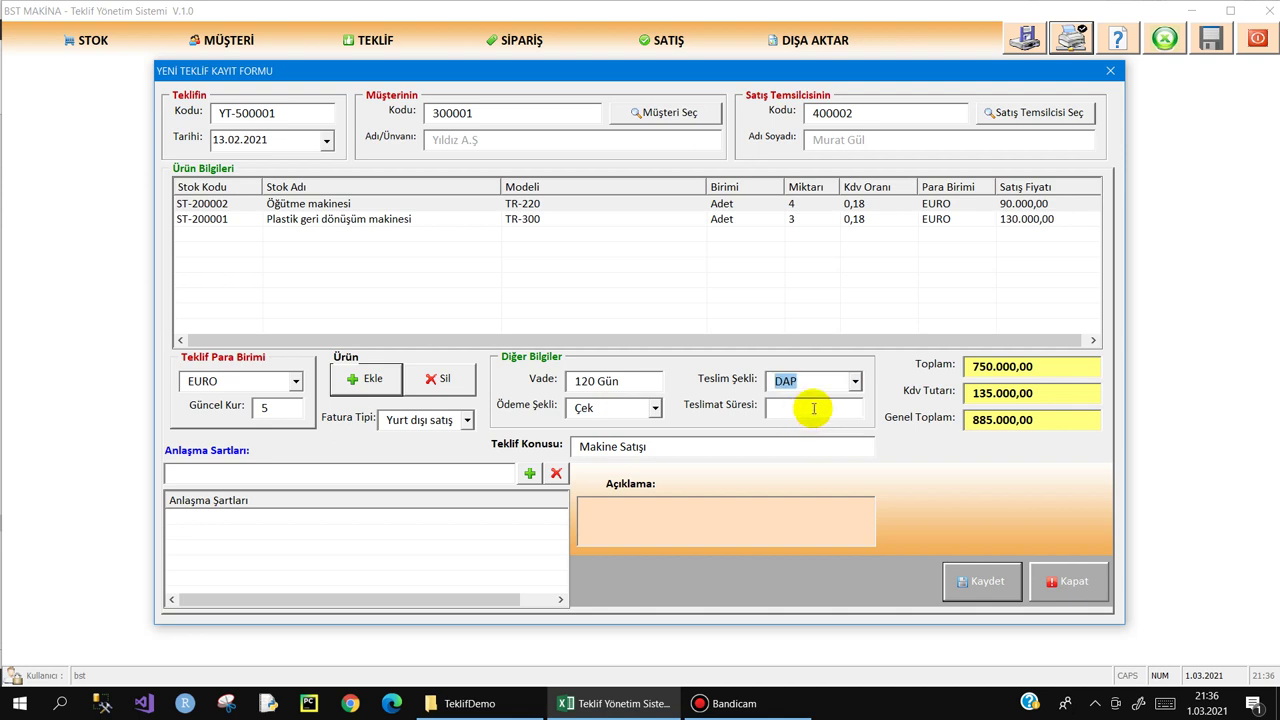
left_click(853, 381)
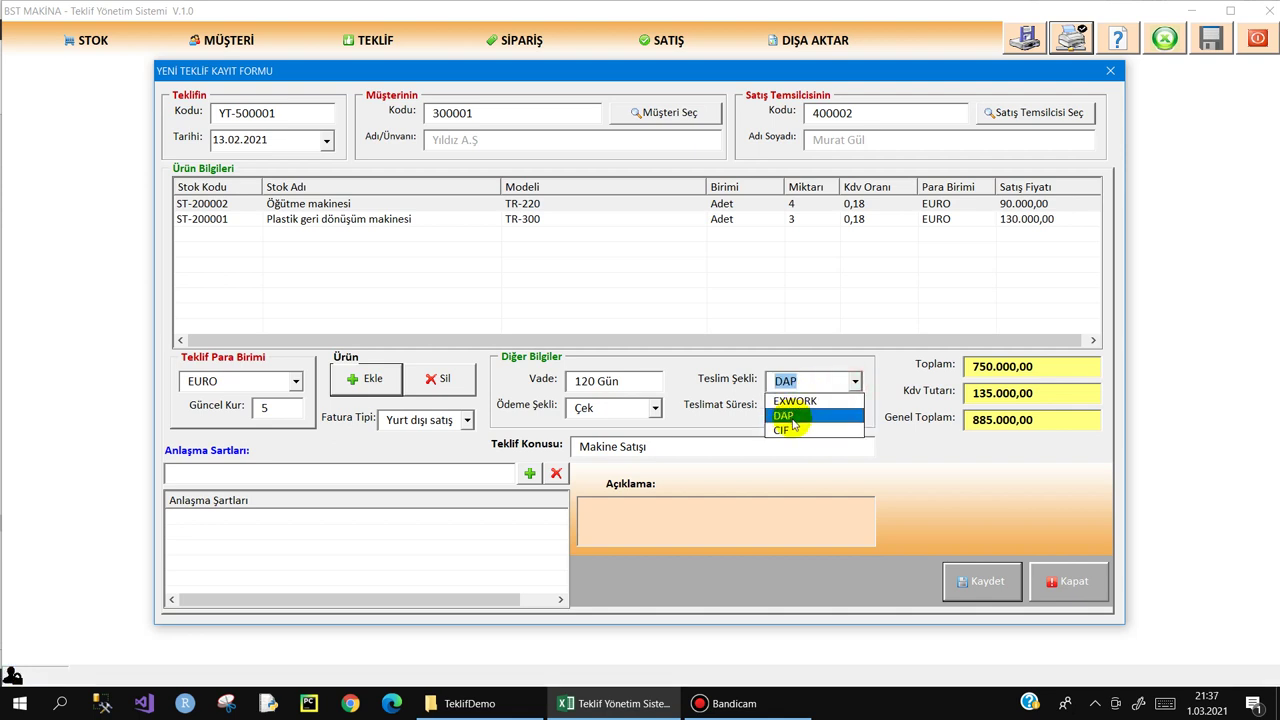
left_click(791, 418)
type("150 gün")
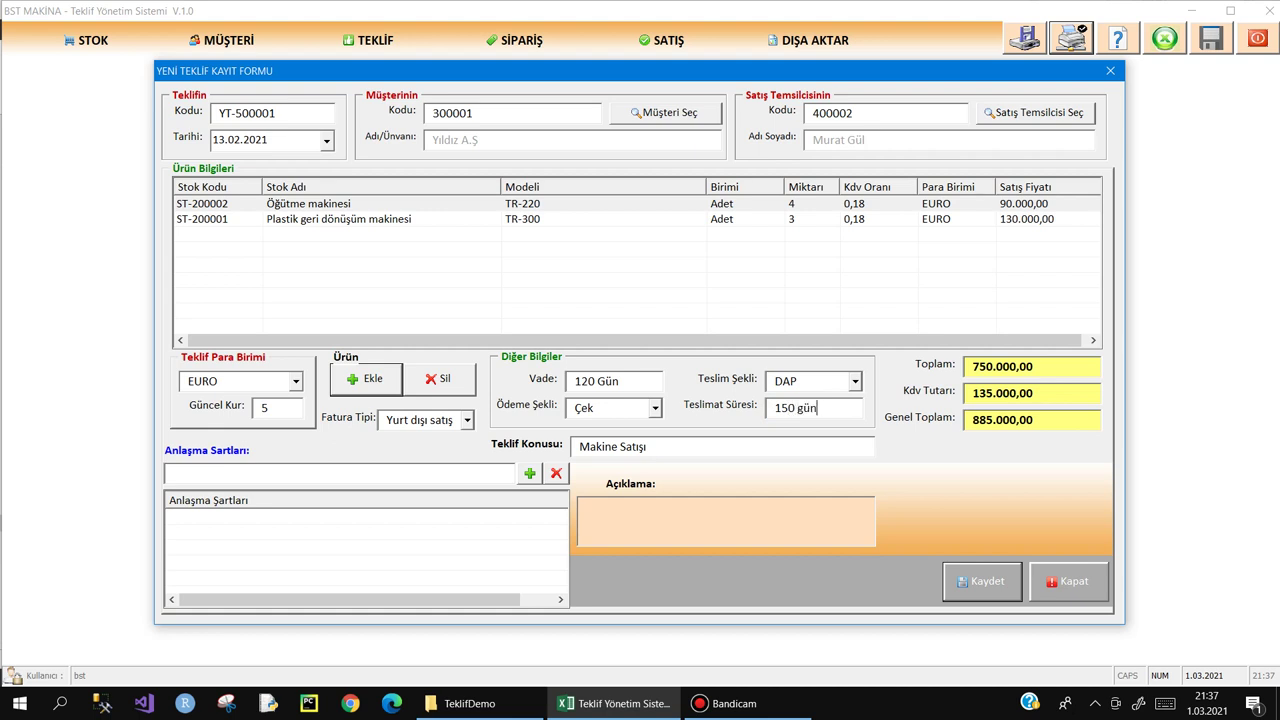
left_click(227, 473)
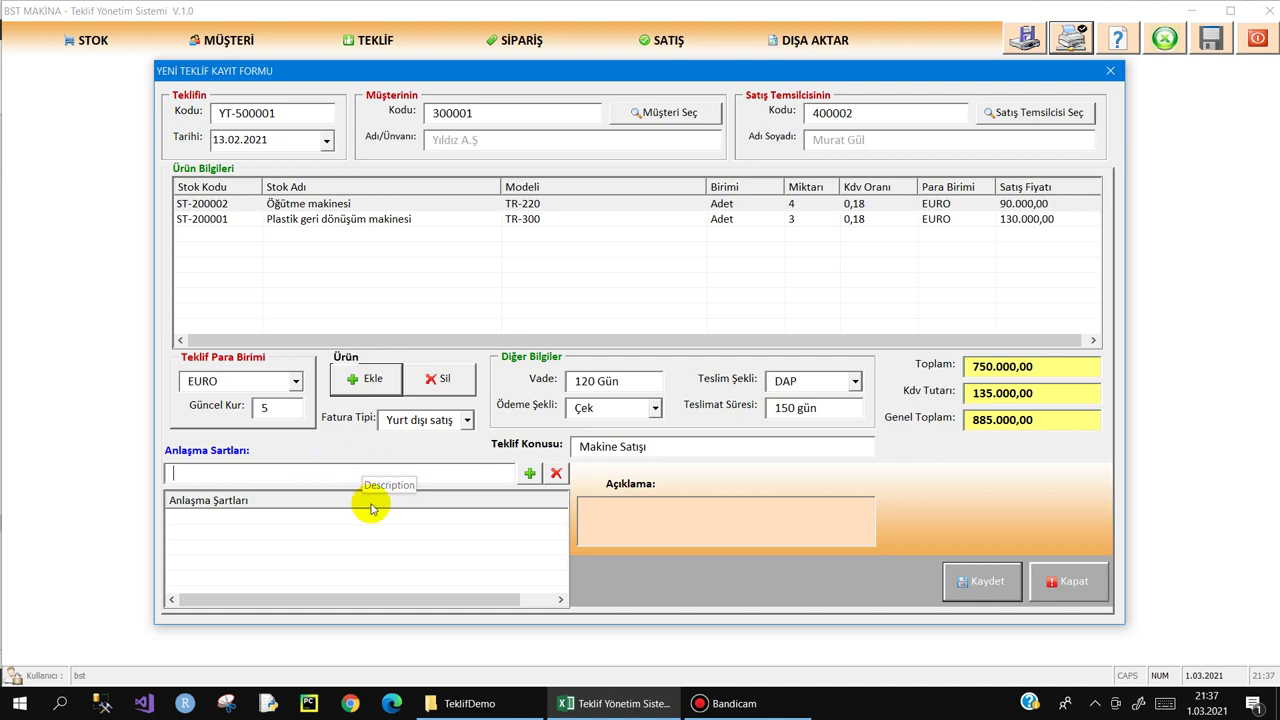
- Add the agreement terms 'Ücretsiz kargo' and '3 yıl yerinde servis' to the quote
left_click(268, 473)
type("Ücretsiz kargo")
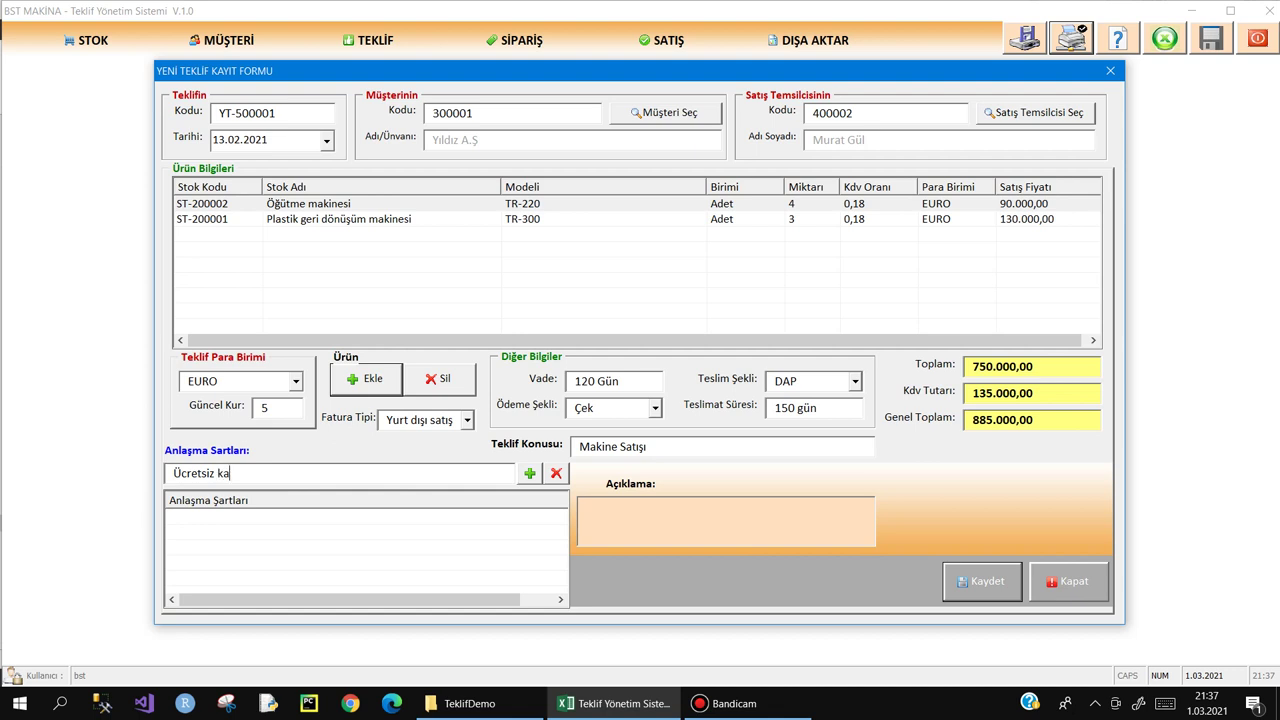
left_click(529, 473)
type("3 yıl yerinde servis")
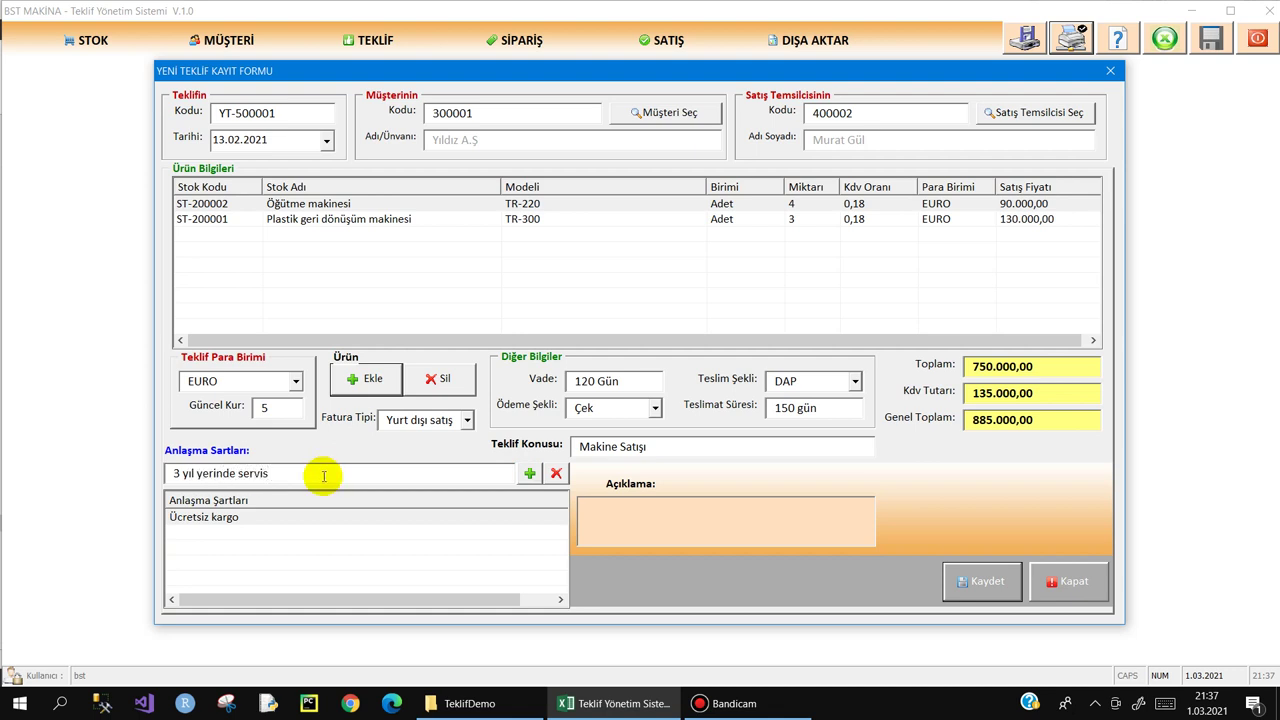
left_click(529, 473)
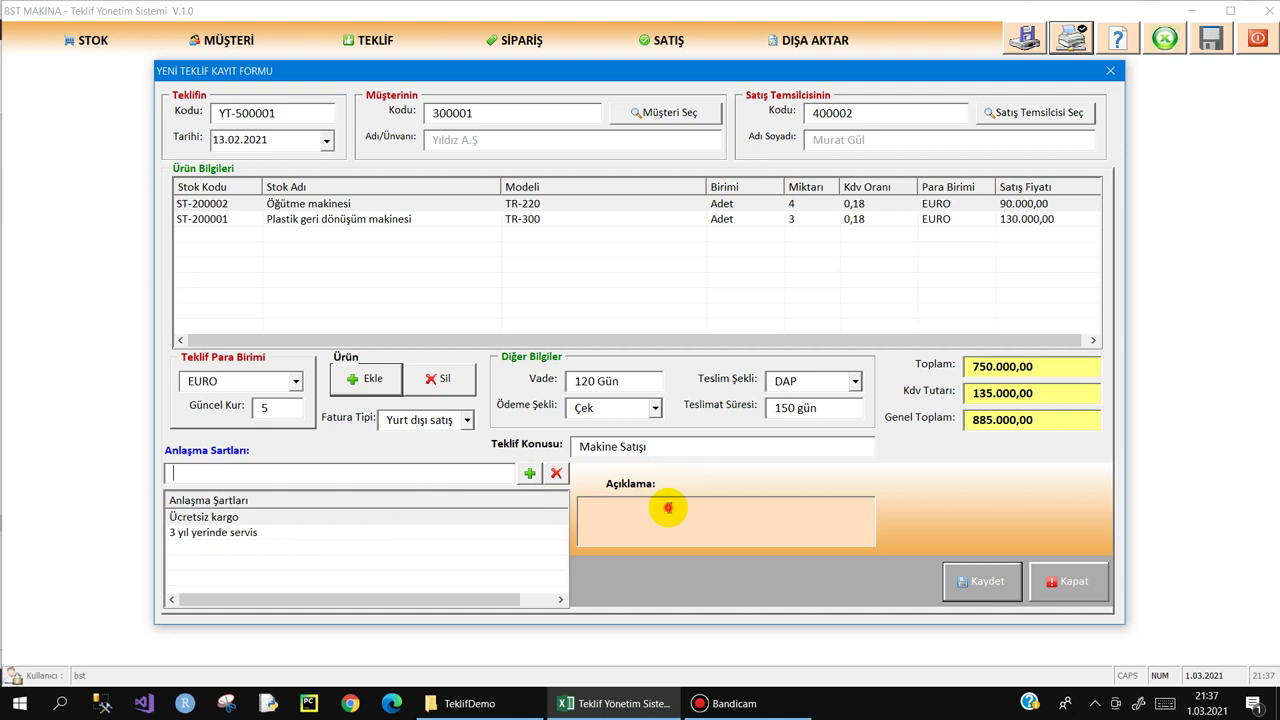
- Save the Makine Satışı quote and acknowledge the saved message
type("dfdfgh")
left_click(975, 581)
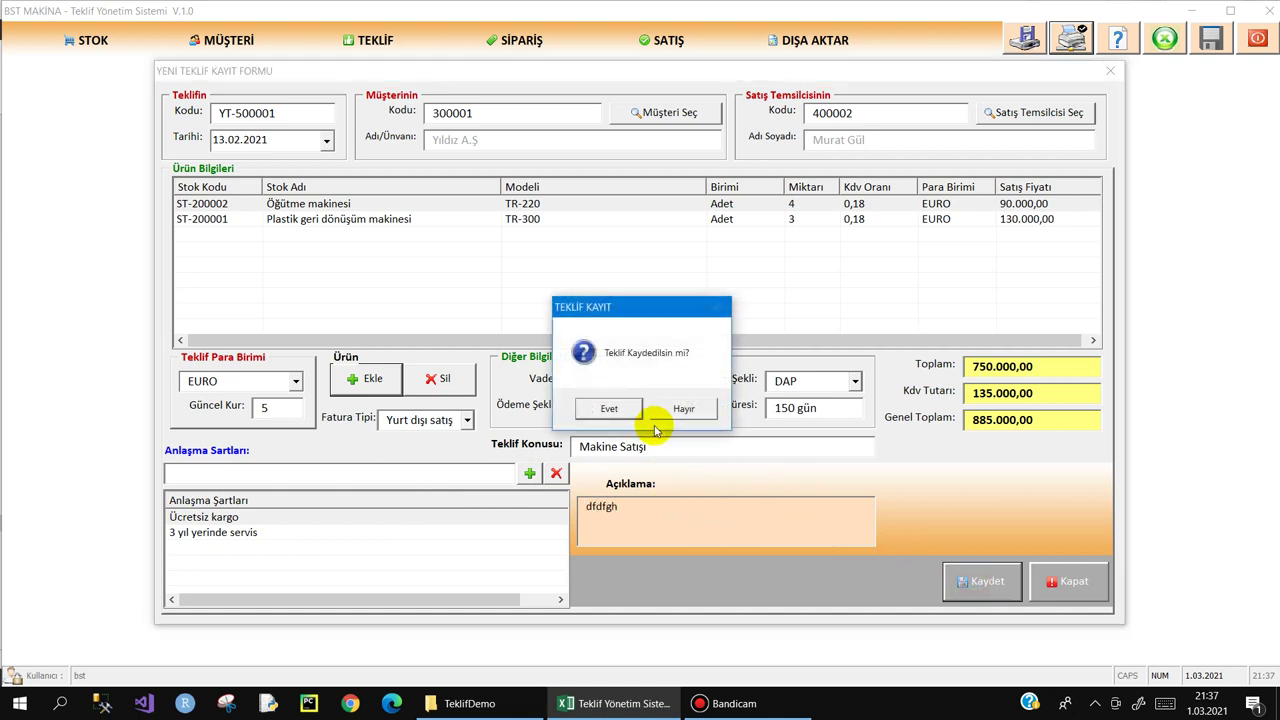
left_click(598, 412)
left_click(648, 410)
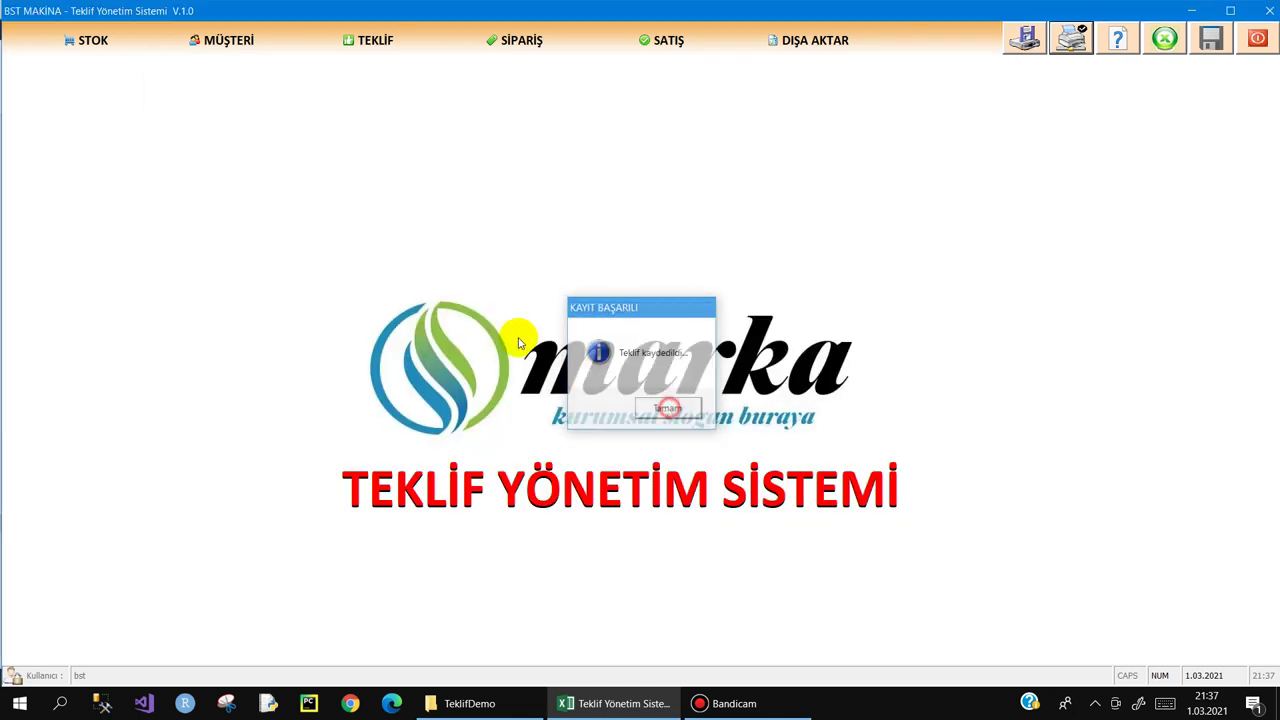
- Confirm YT-500001 appears in Teklif Listesi, then close the list
left_click(365, 40)
left_click(366, 117)
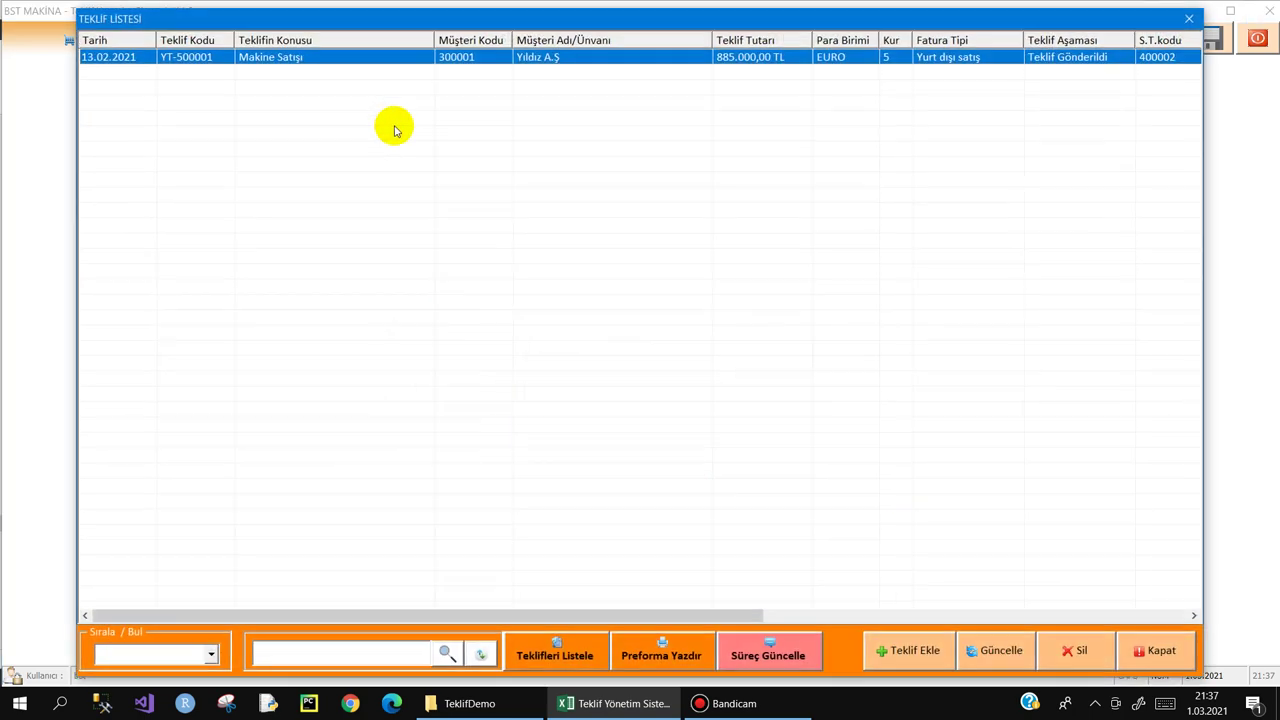
left_click(455, 60)
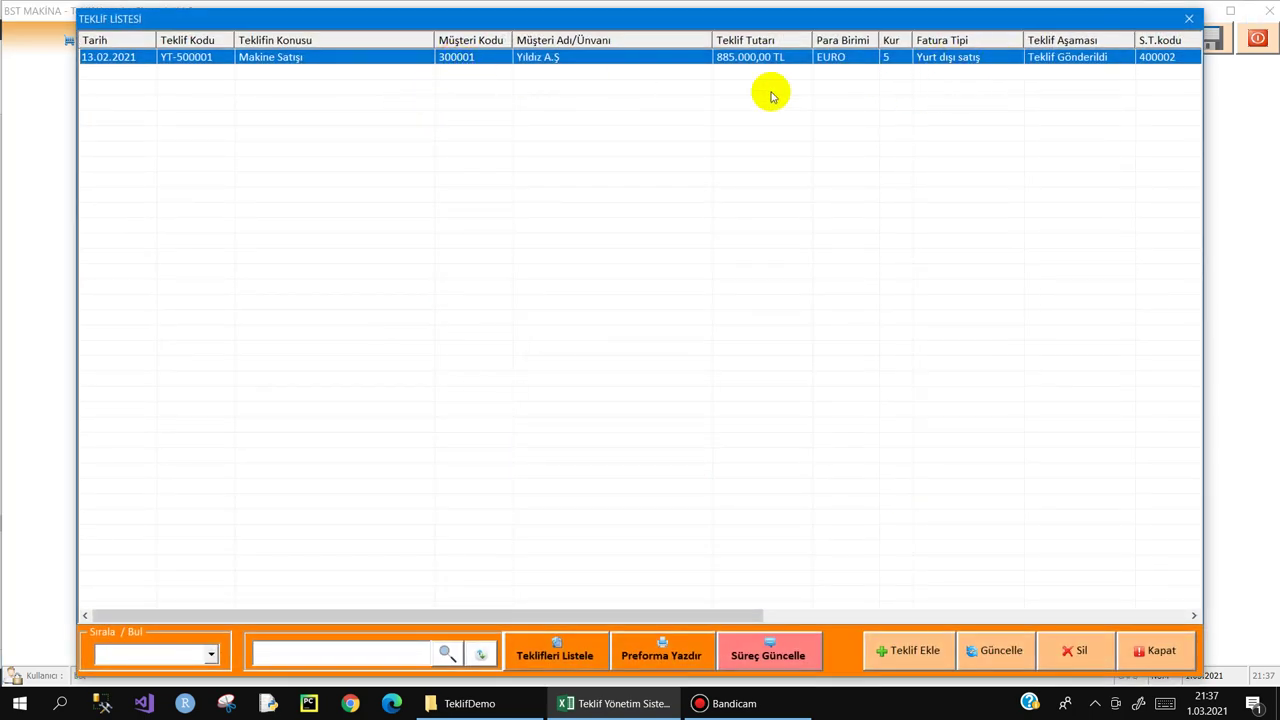
key("Escape")
left_click(240, 44)
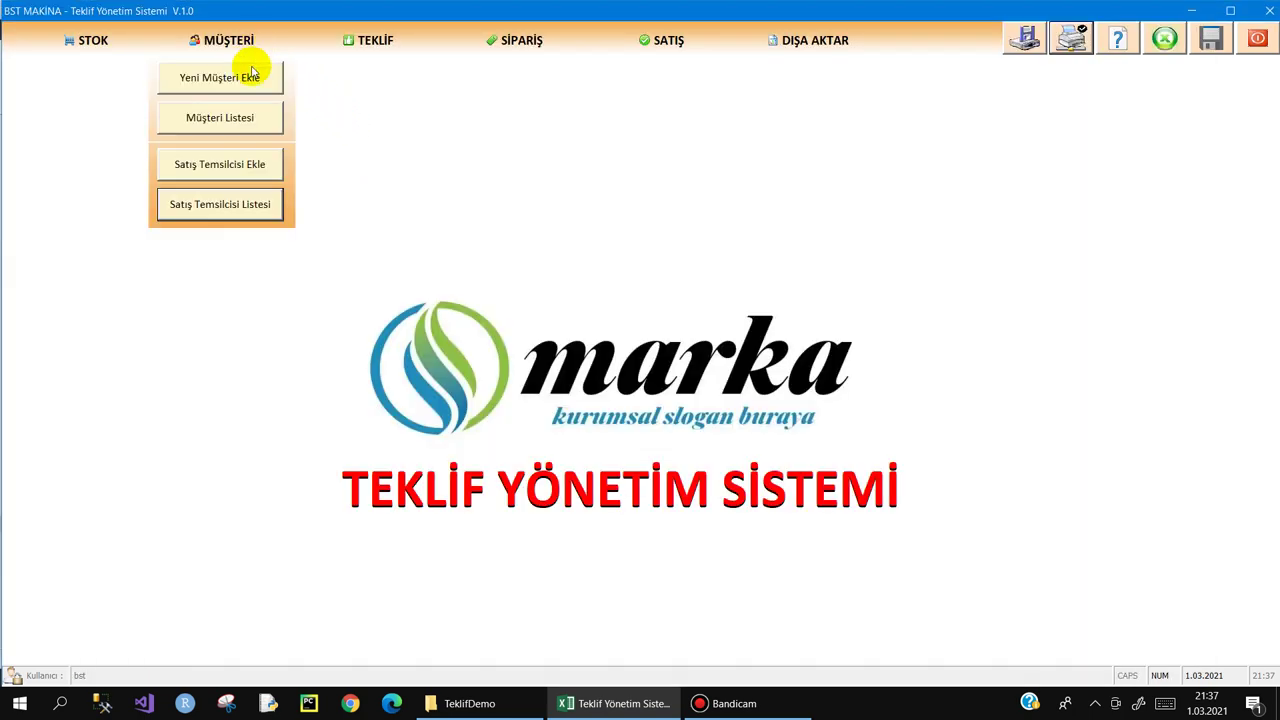
left_click(223, 122)
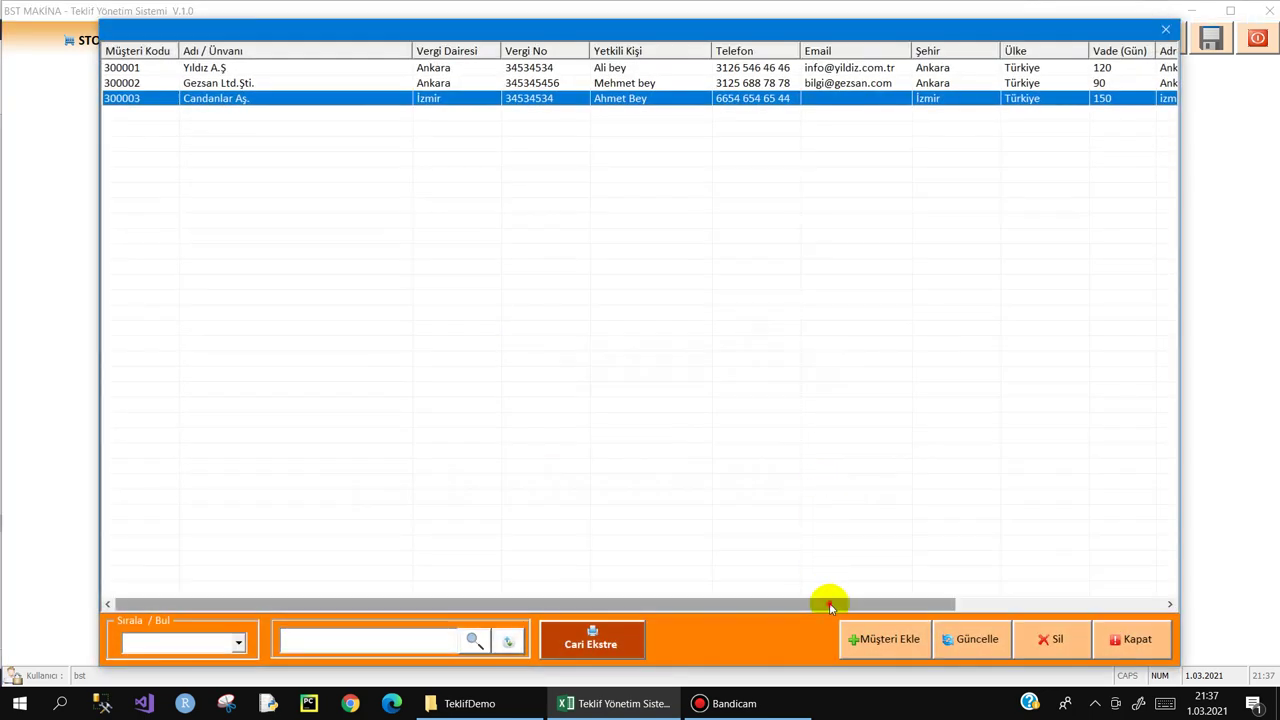
left_click_drag(826, 604, 1078, 607)
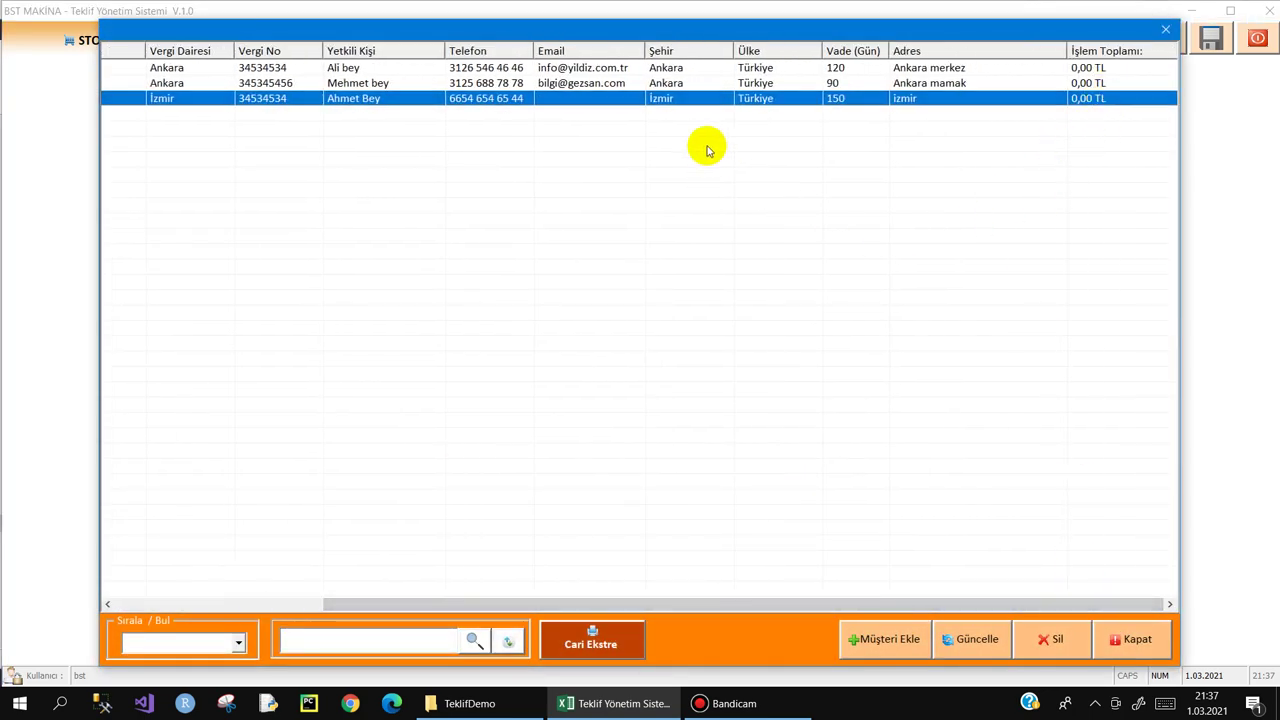
key("Escape")
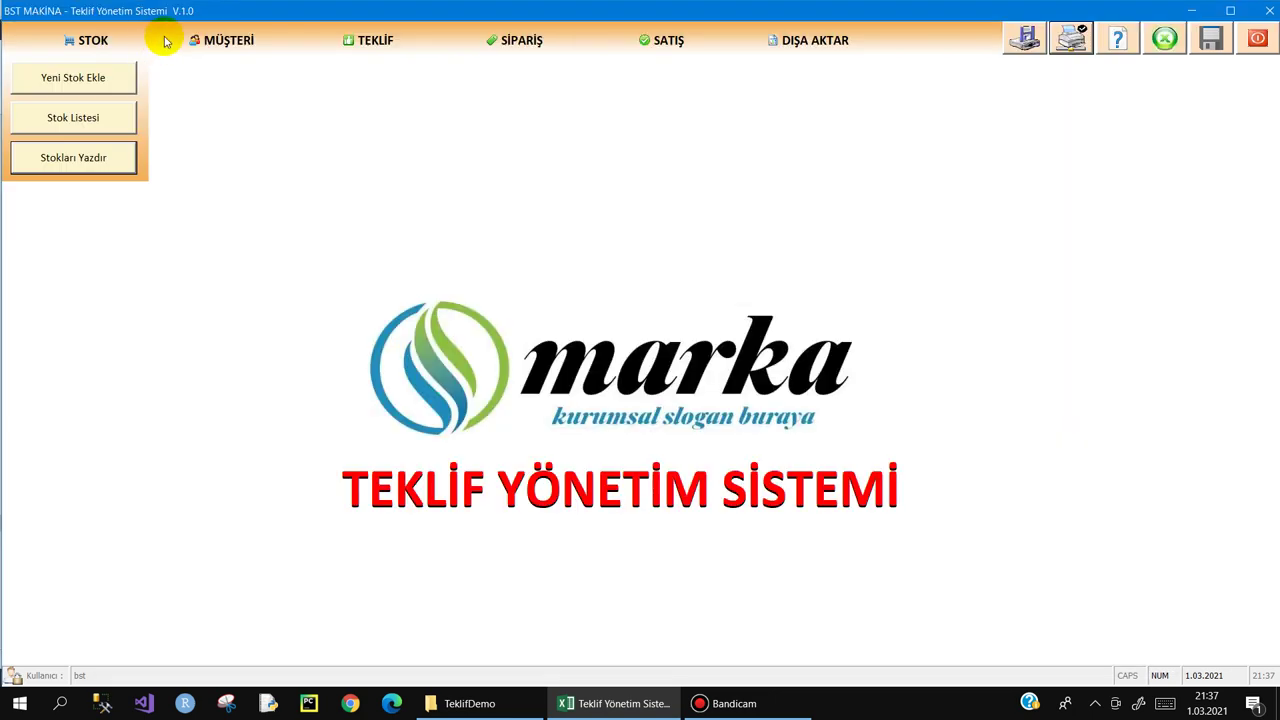
left_click(224, 209)
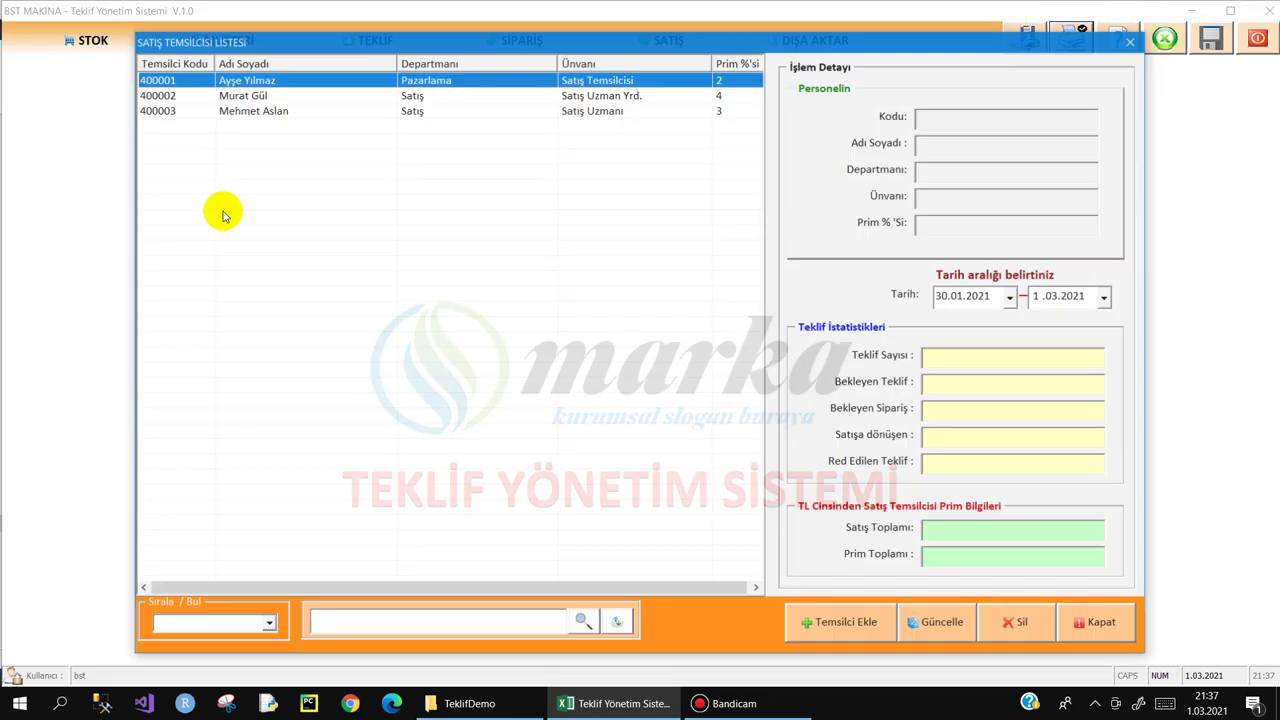
left_click(294, 94)
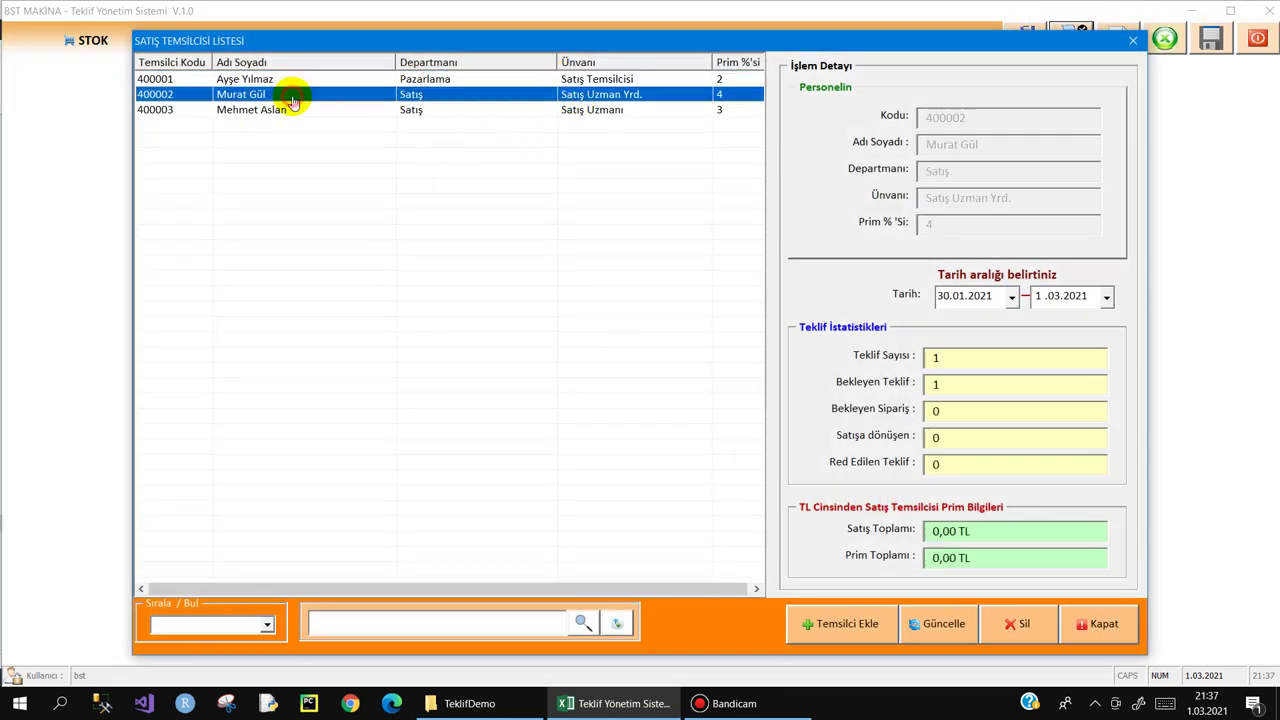
left_click(940, 357)
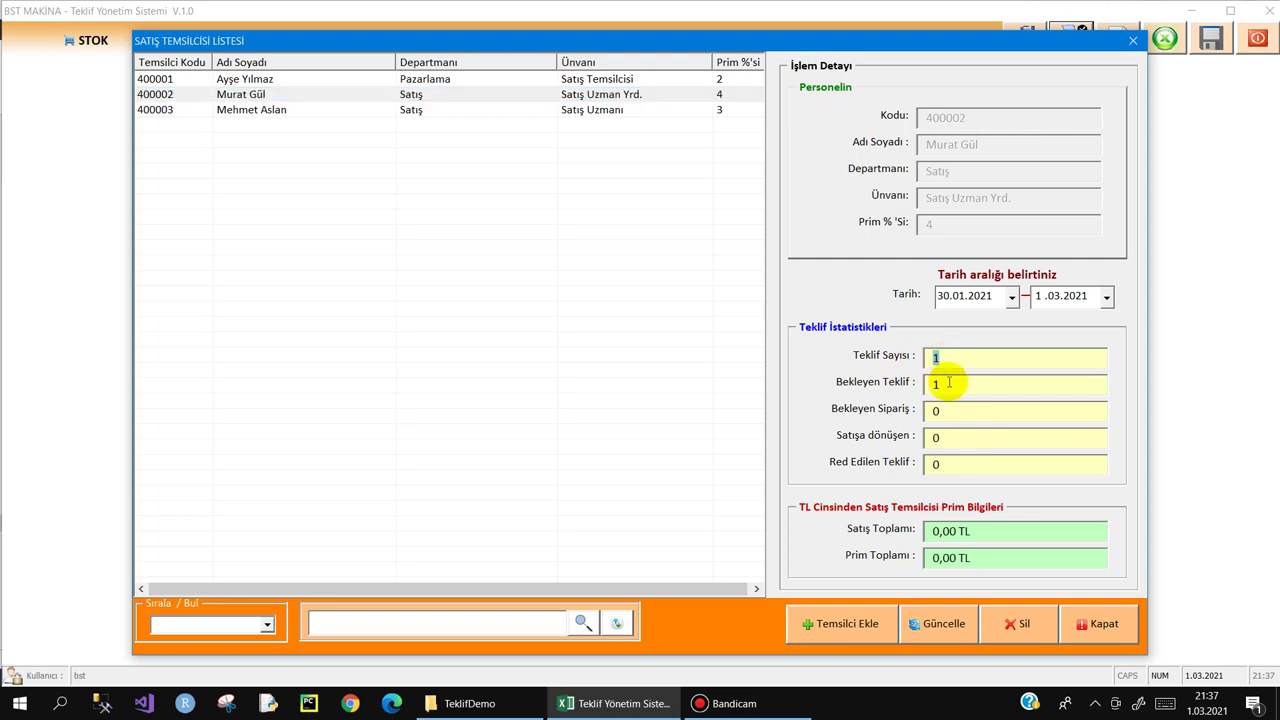
left_click(947, 384)
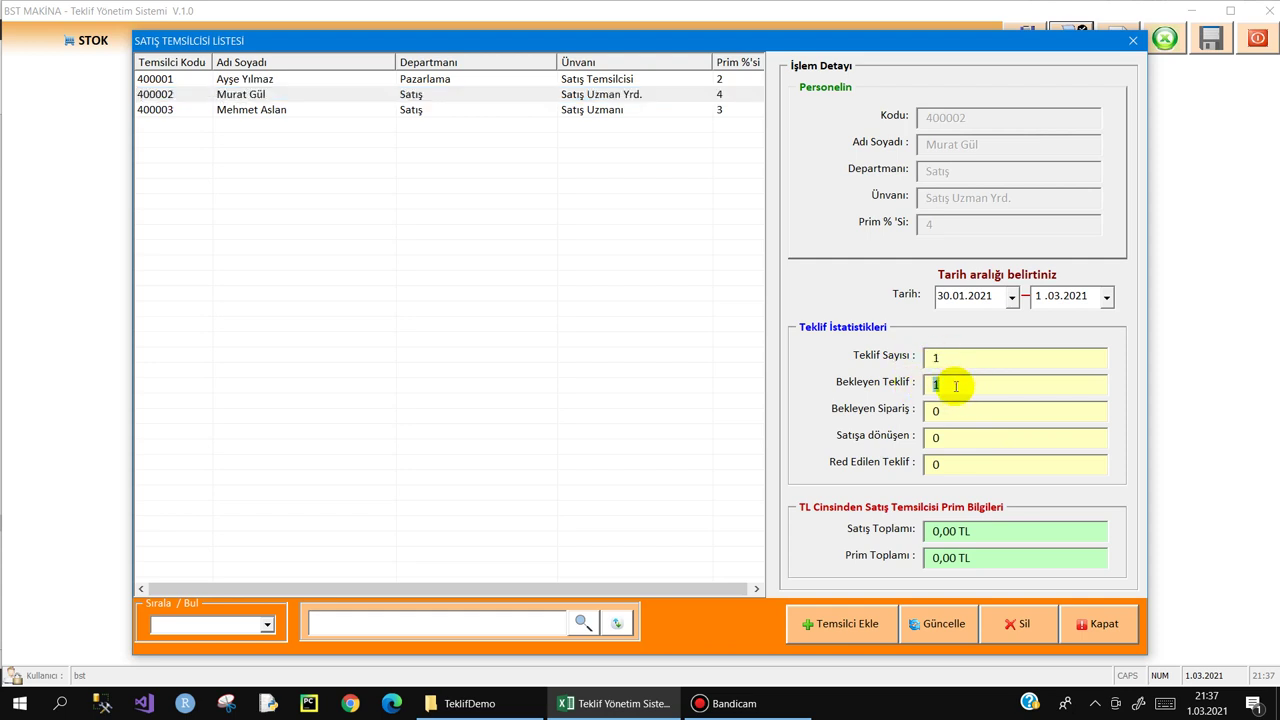
key("Escape")
- Print the YT-500001 proforma invoice as a PDF named p1 on the desktop
left_click(398, 40)
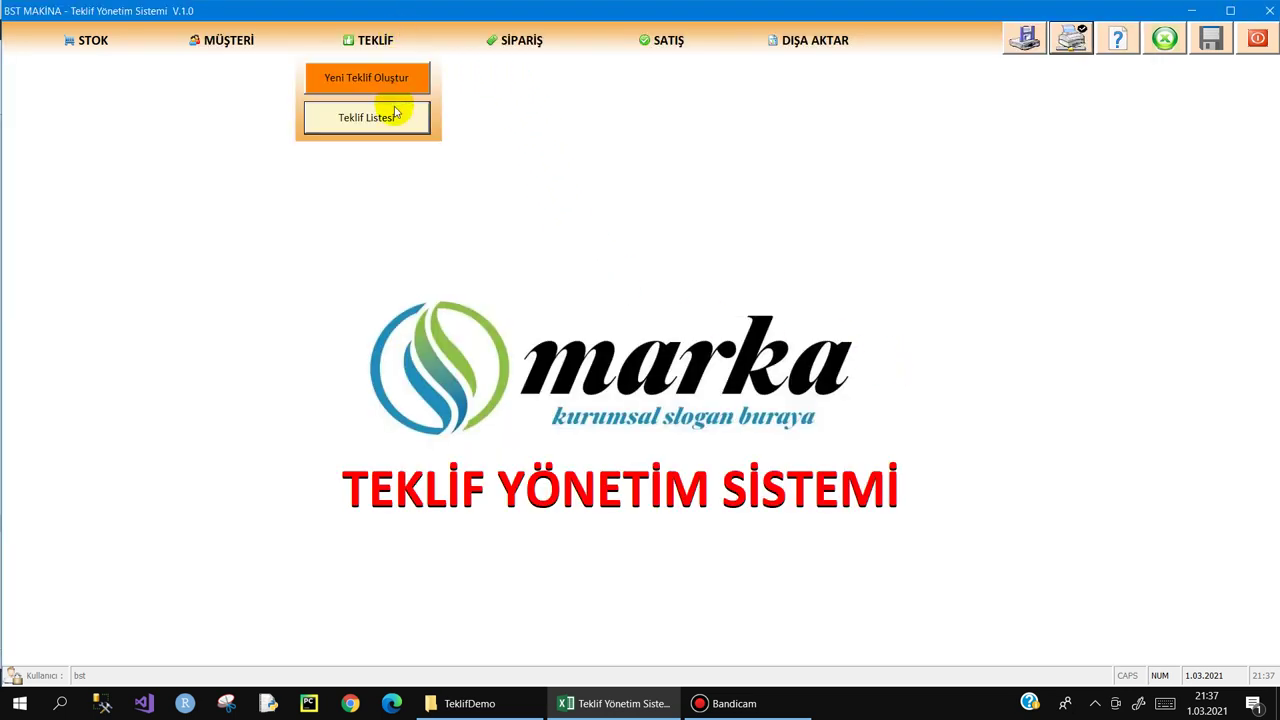
left_click(408, 122)
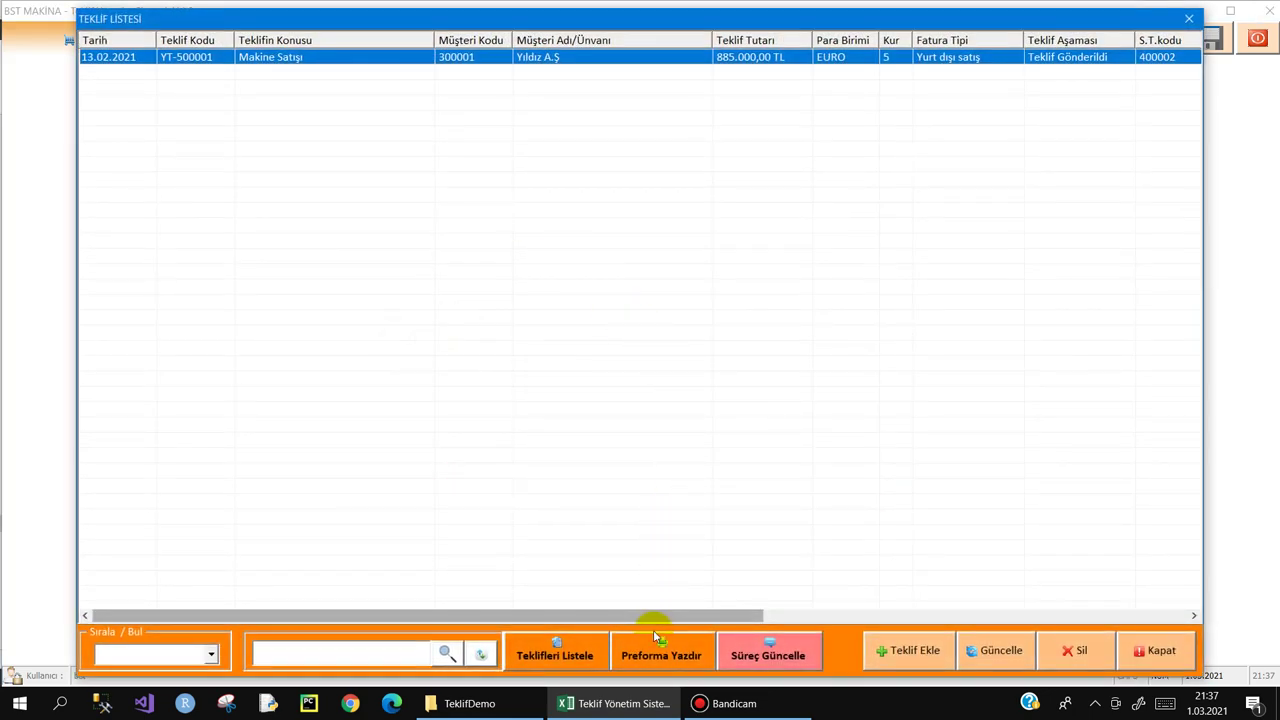
left_click(652, 655)
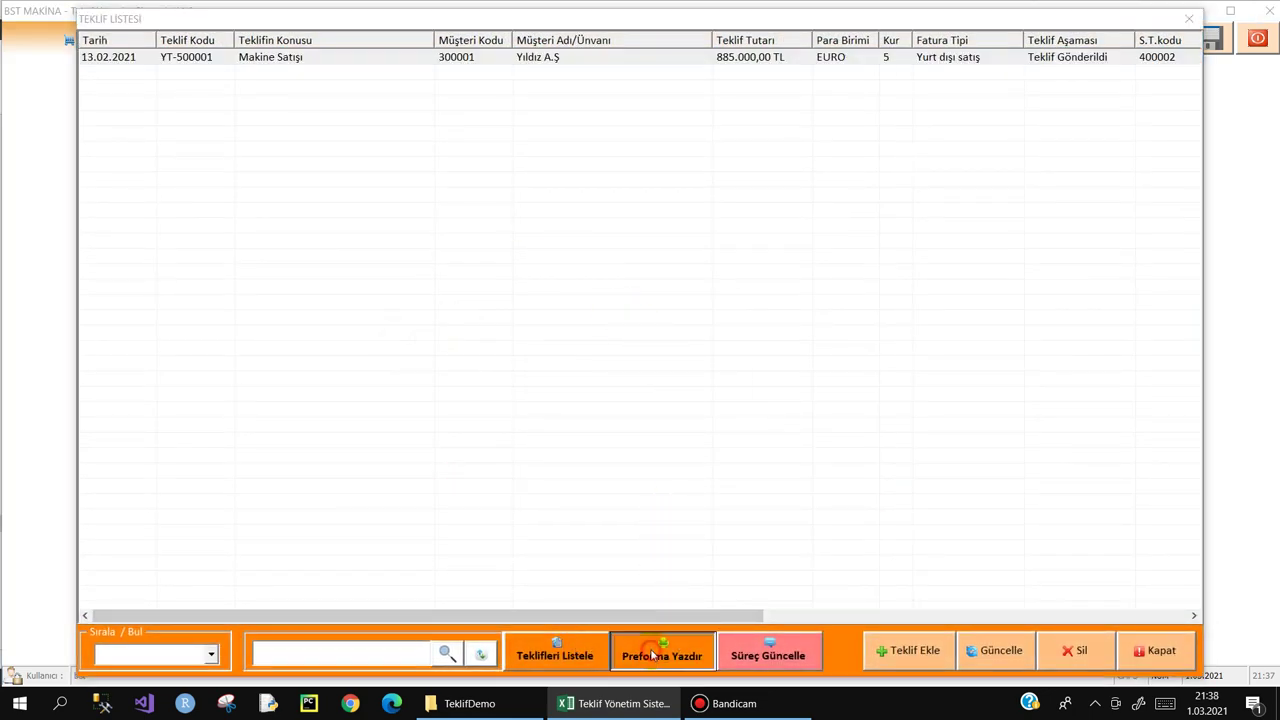
left_click(628, 406)
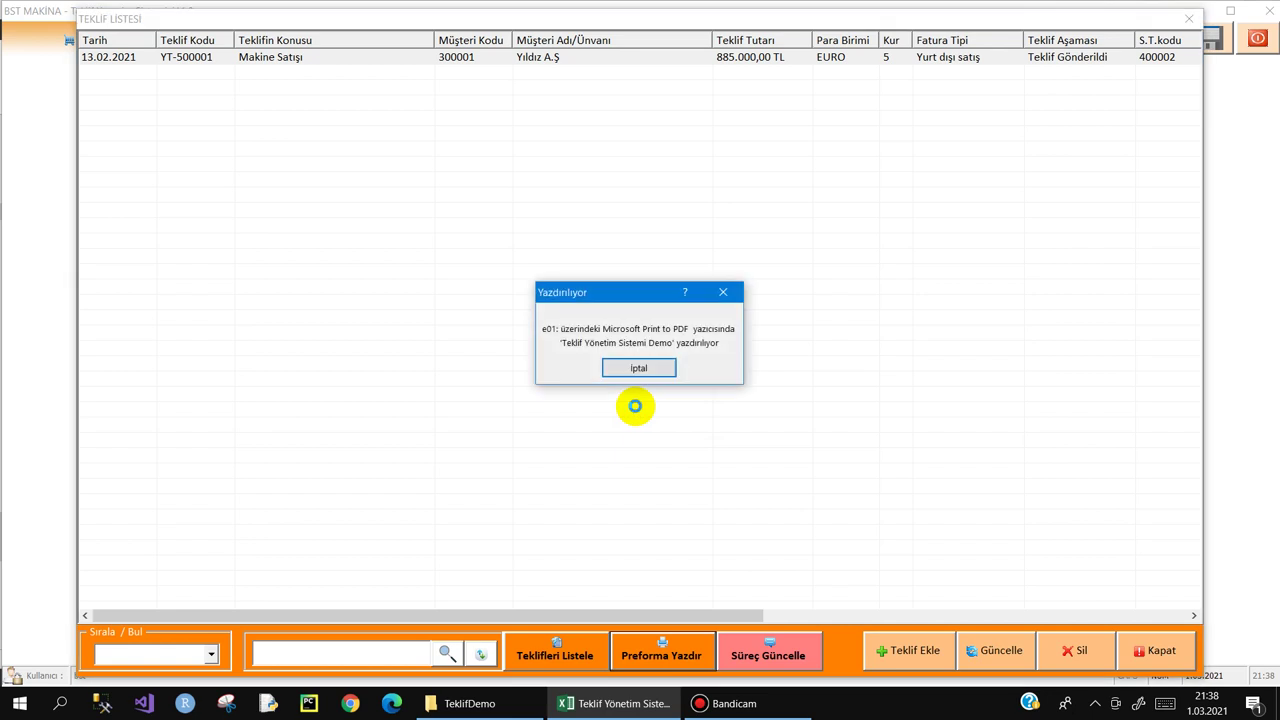
left_click(619, 416)
type("p1")
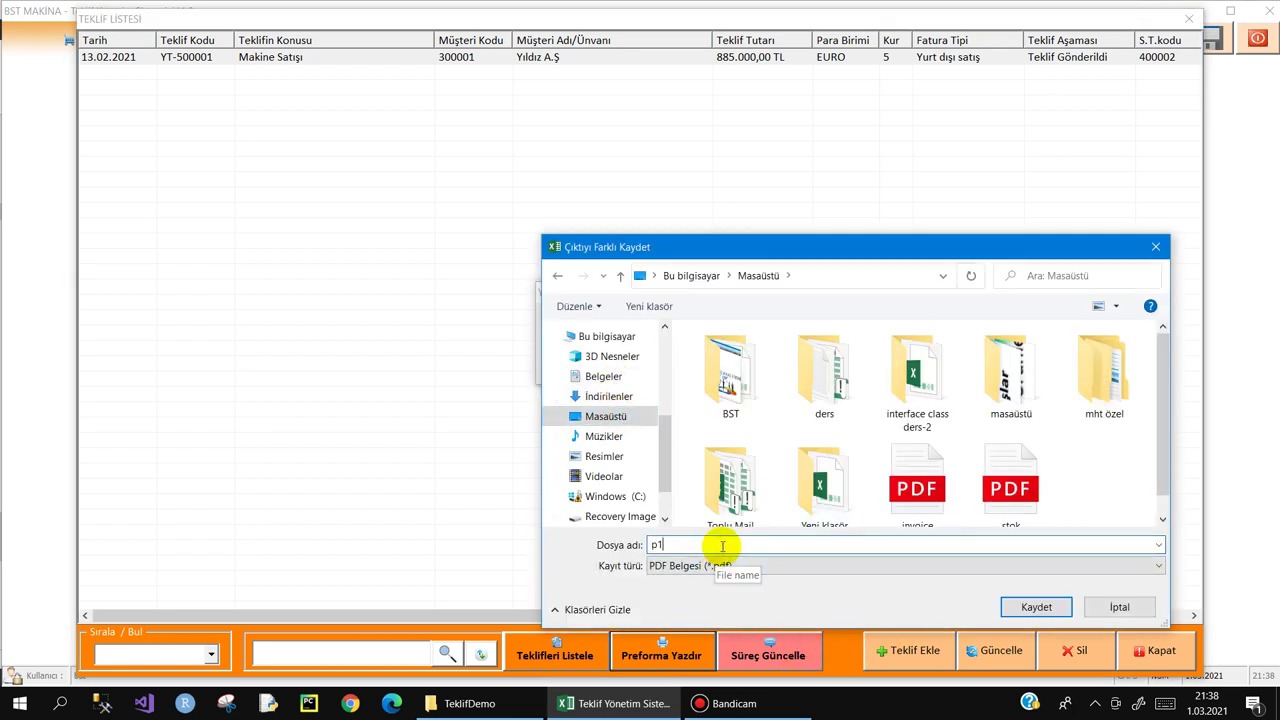
key("Return")
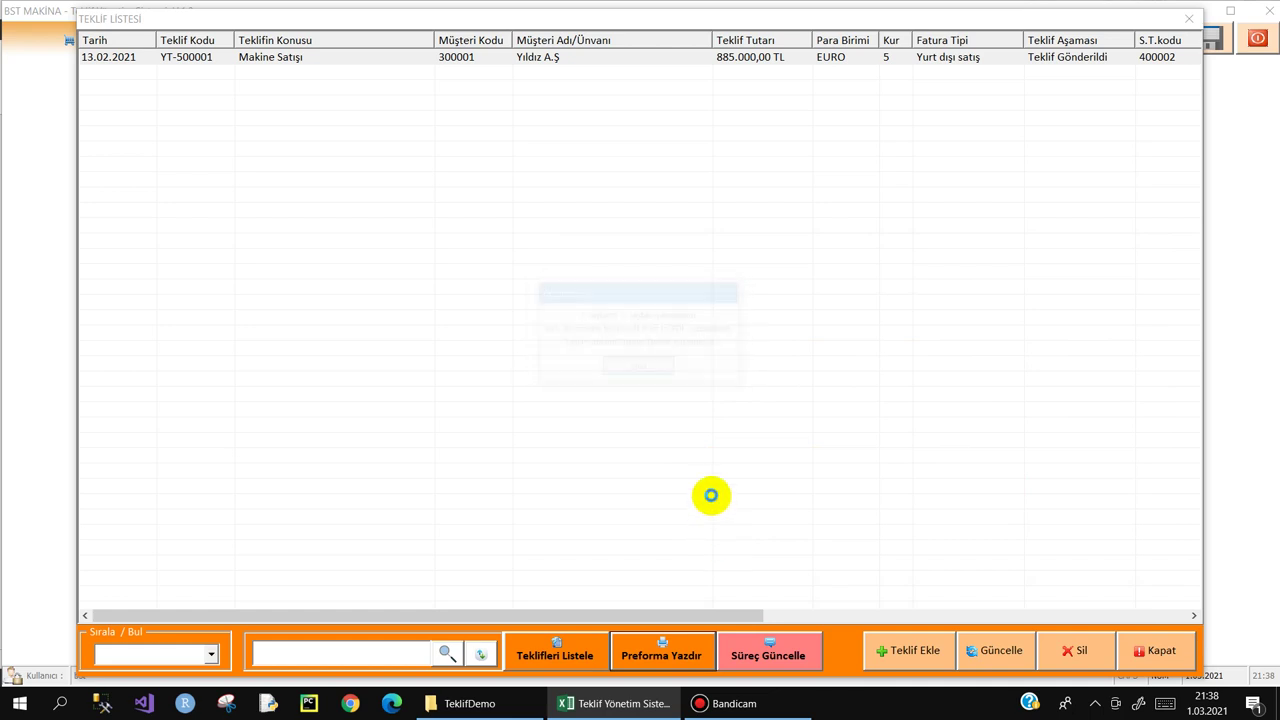
key("Return")
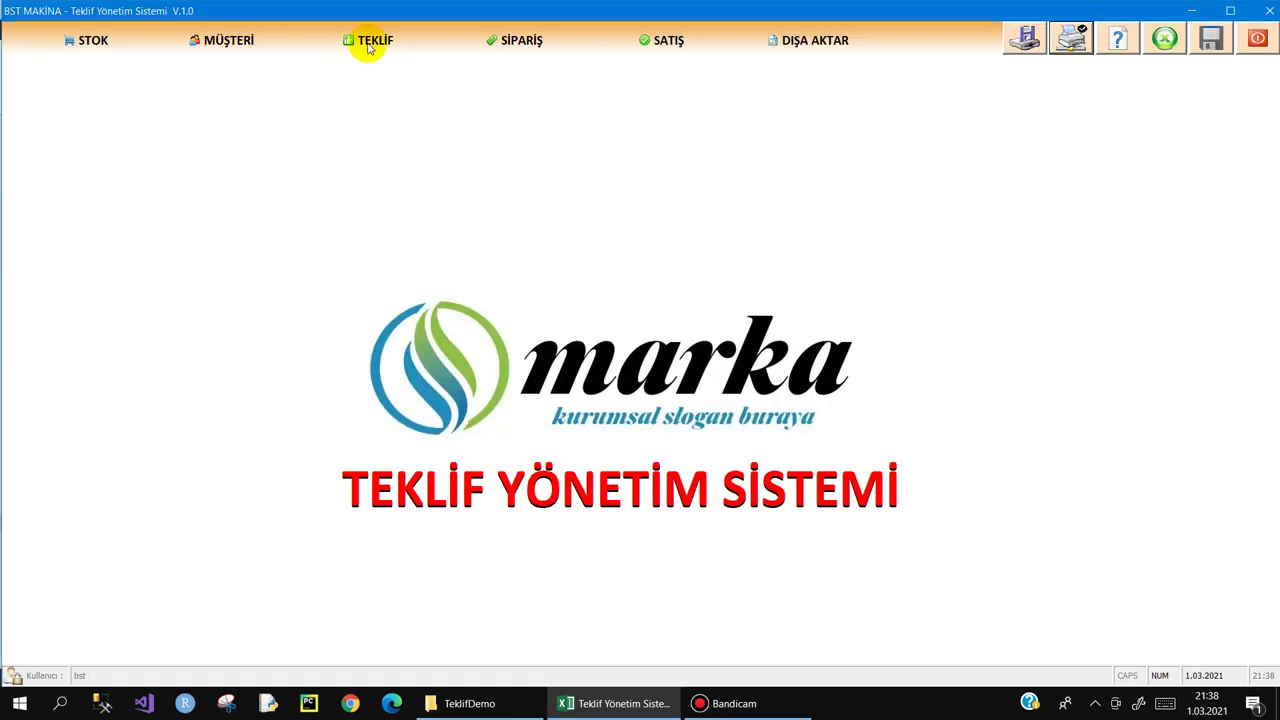
- Close the quote list and application window to show the desktop
mouse_move(375, 40)
left_click(377, 120)
left_click(891, 651)
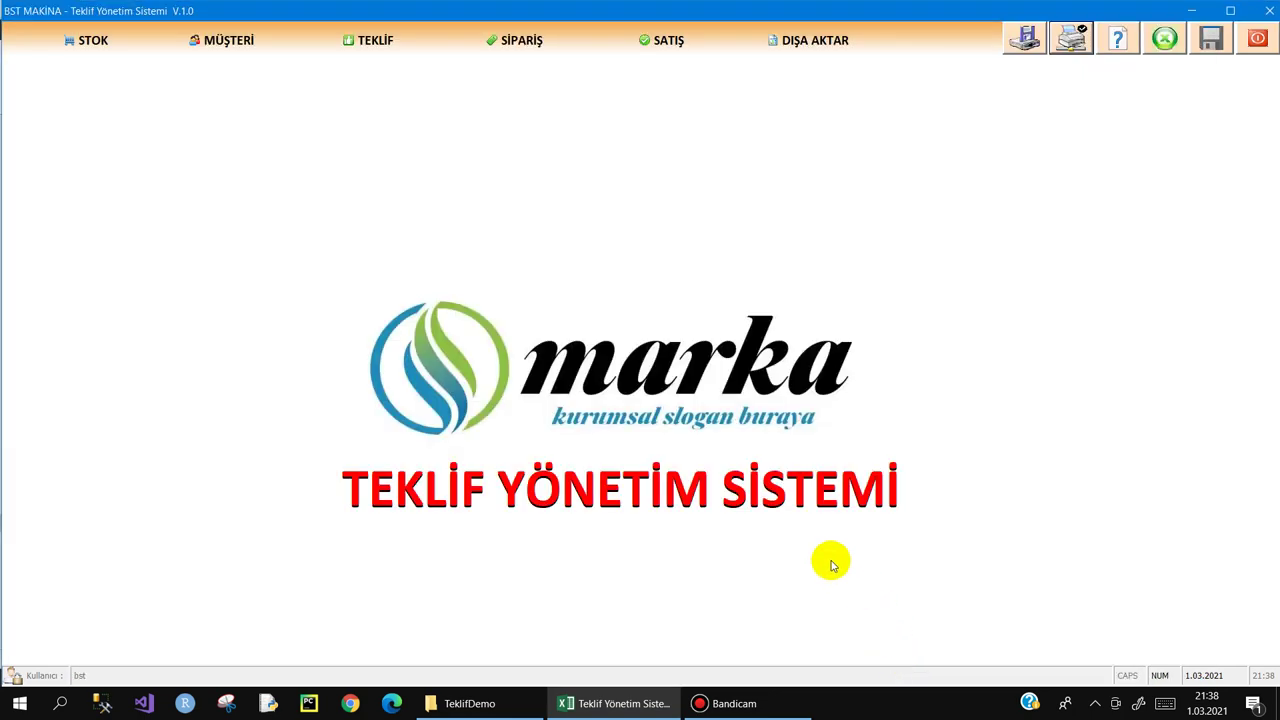
key("super+d")
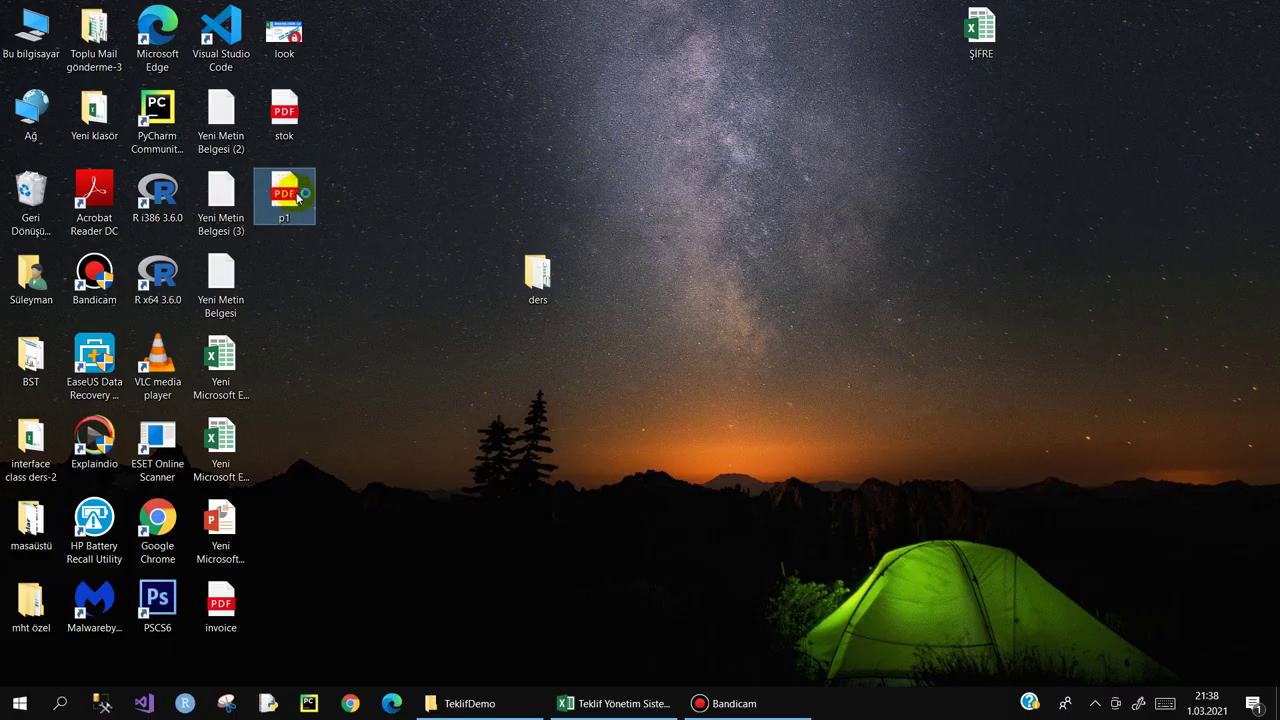
- Open p1.pdf in Edge and zoom in on the invoice page
double_click(295, 197)
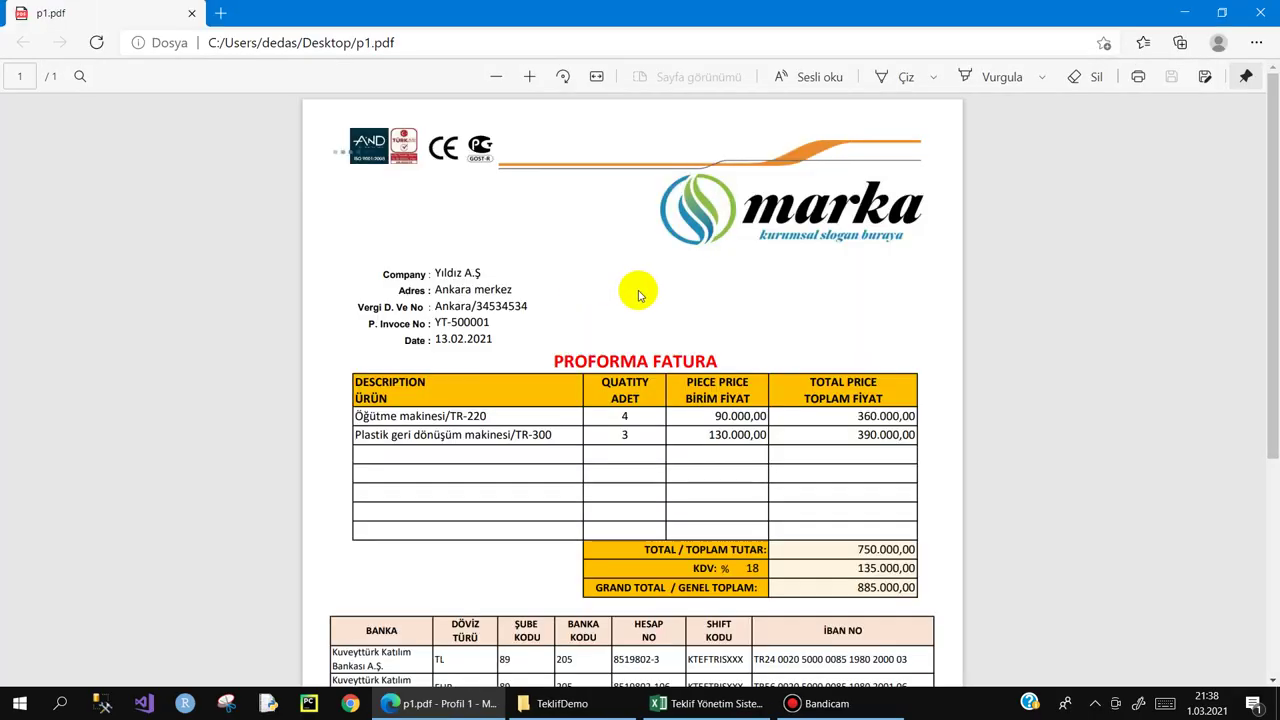
left_click(529, 77)
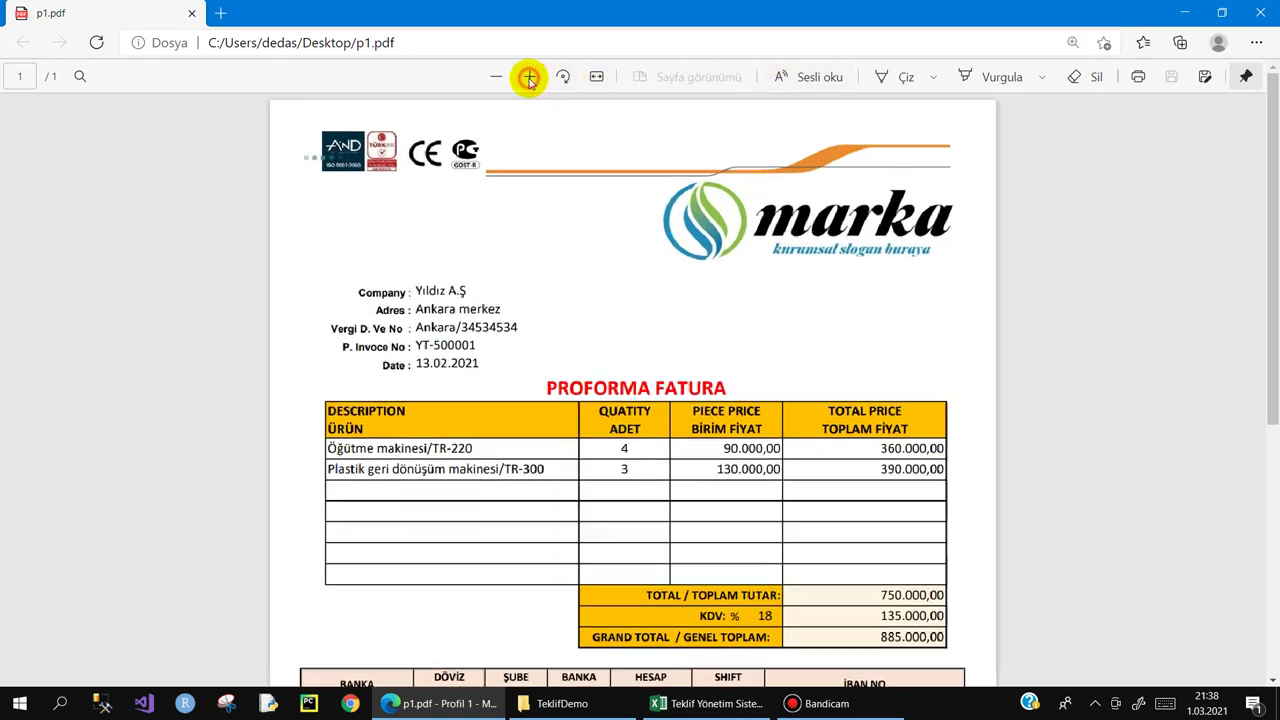
left_click(529, 77)
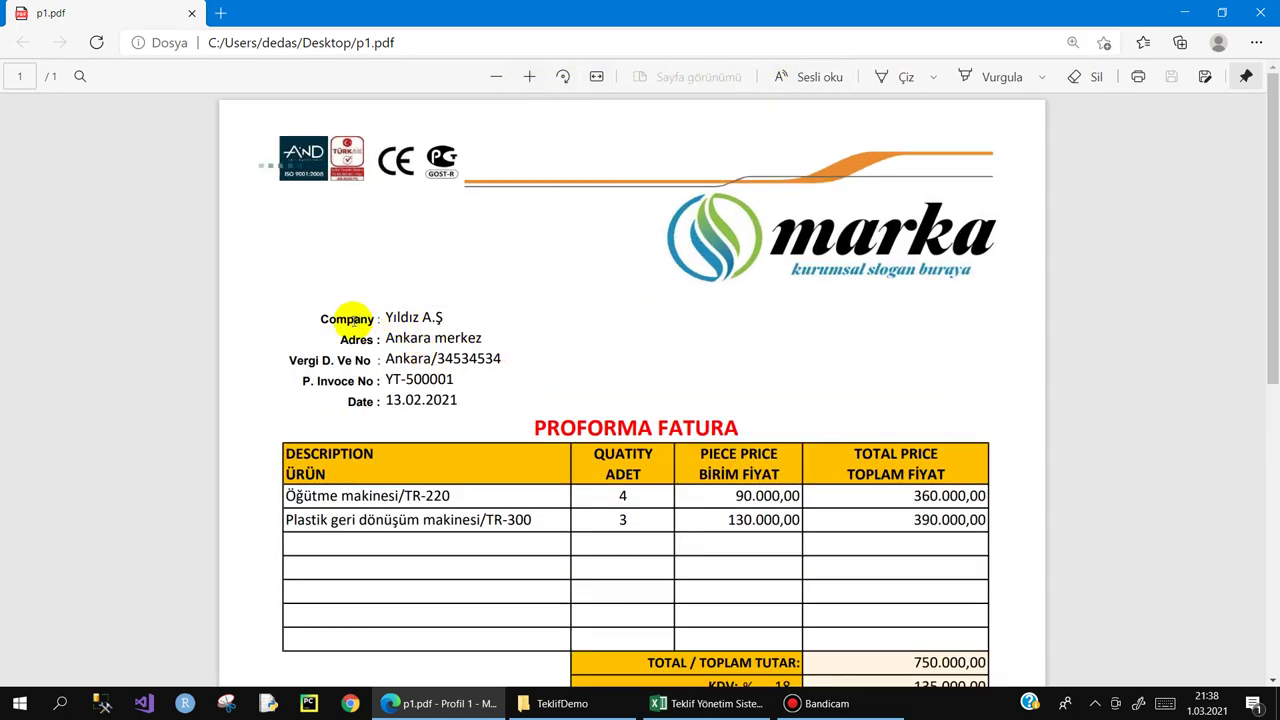
scroll(460, 315, "down", 2)
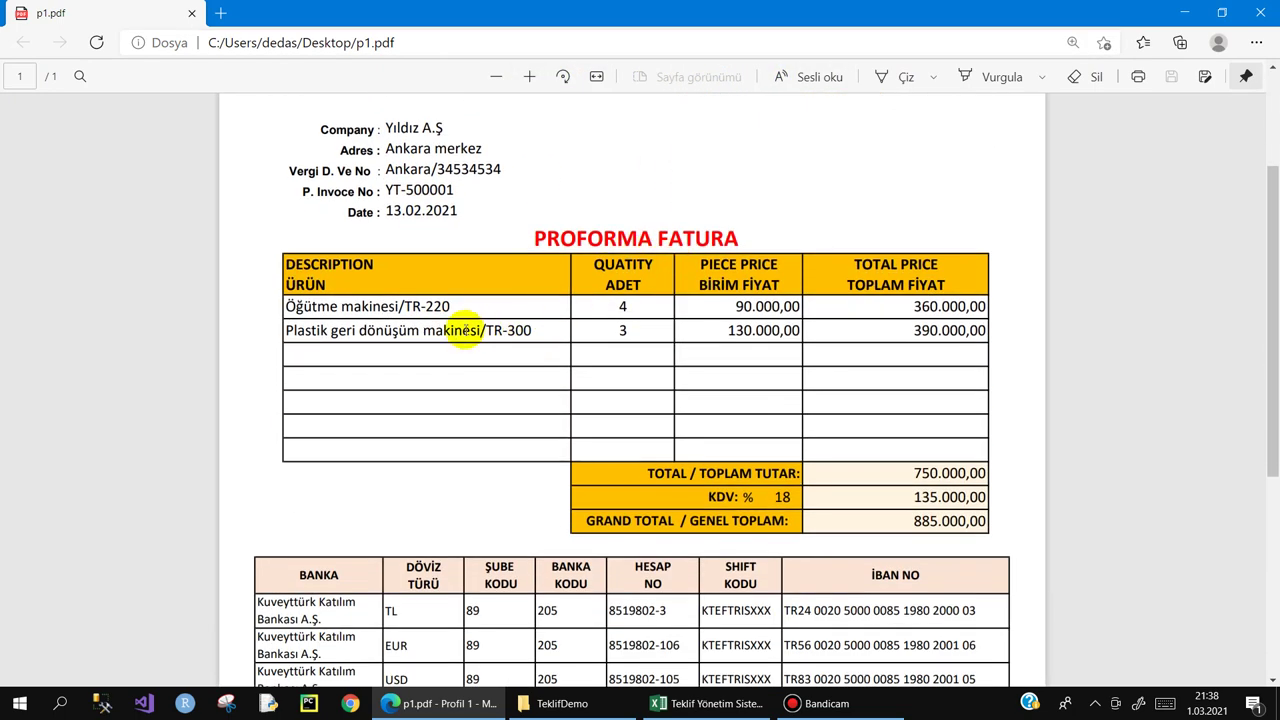
- Select the invoice's product lines and grand total, then close the PDF
left_click_drag(330, 306, 938, 377)
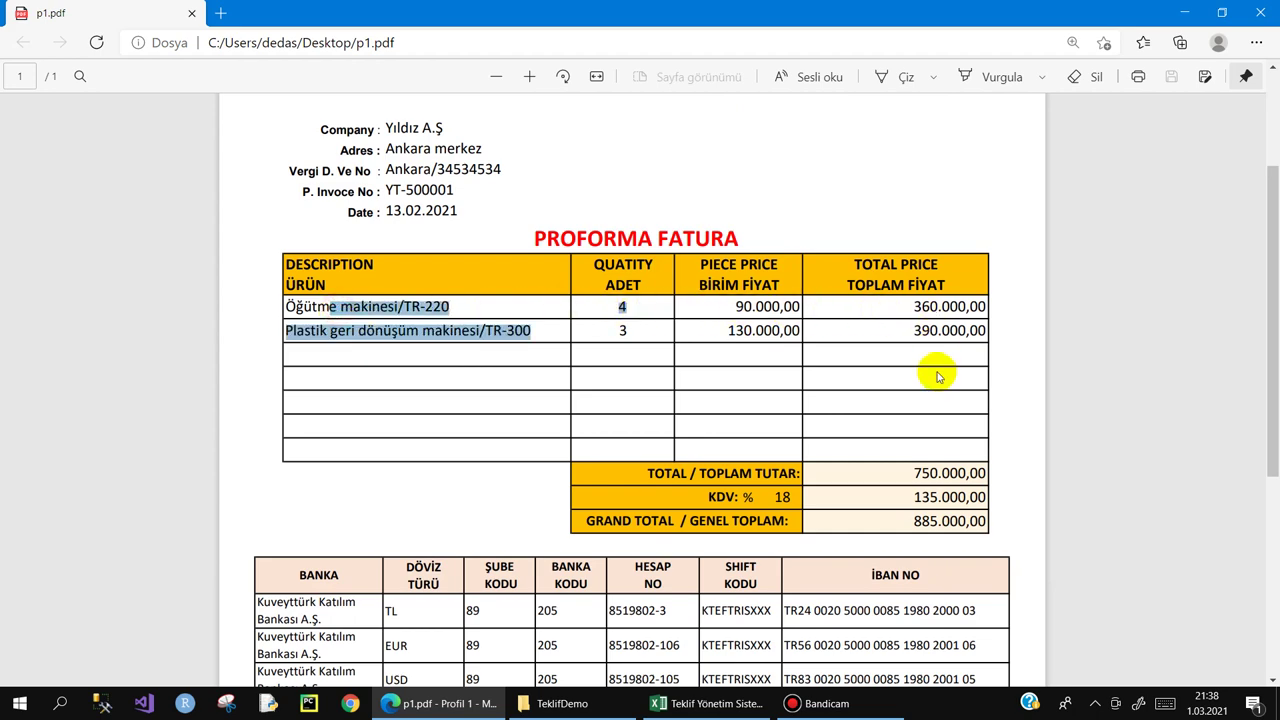
scroll(938, 377, "down", 2)
mouse_move(913, 332)
left_mouse_down()
mouse_move(950, 331)
mouse_move(935, 340)
left_mouse_up()
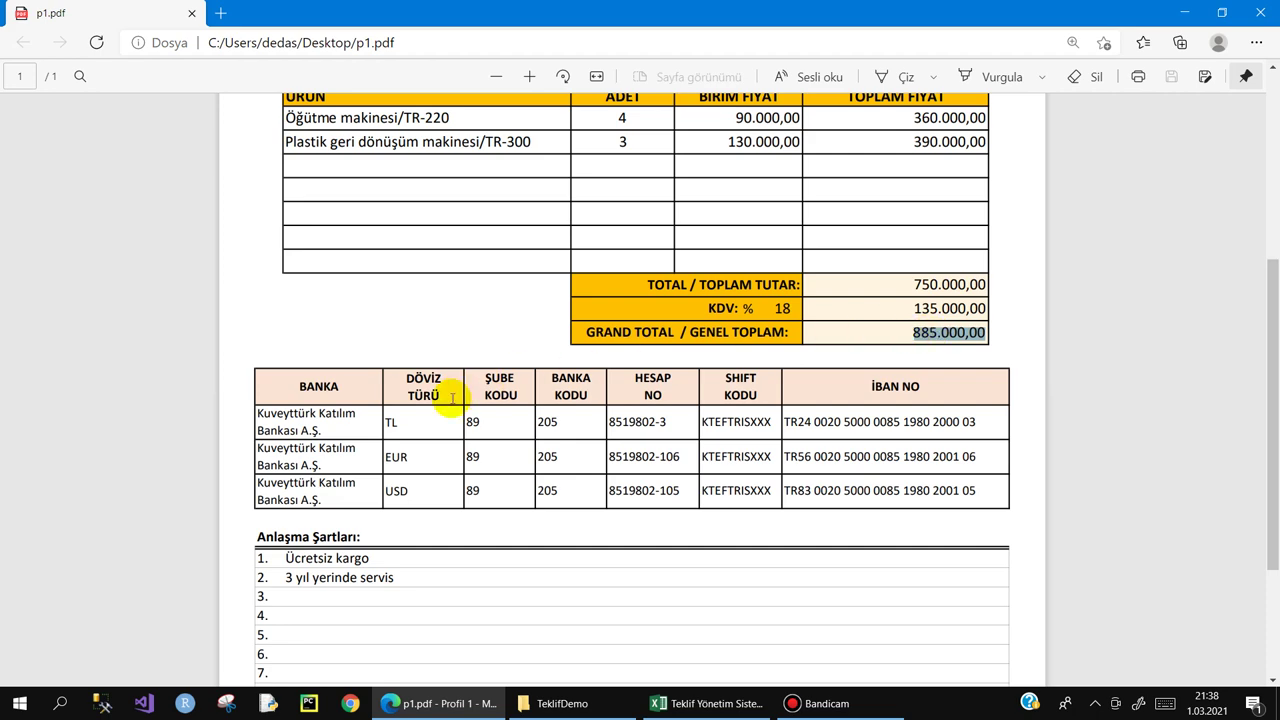
scroll(452, 398, "down", 2)
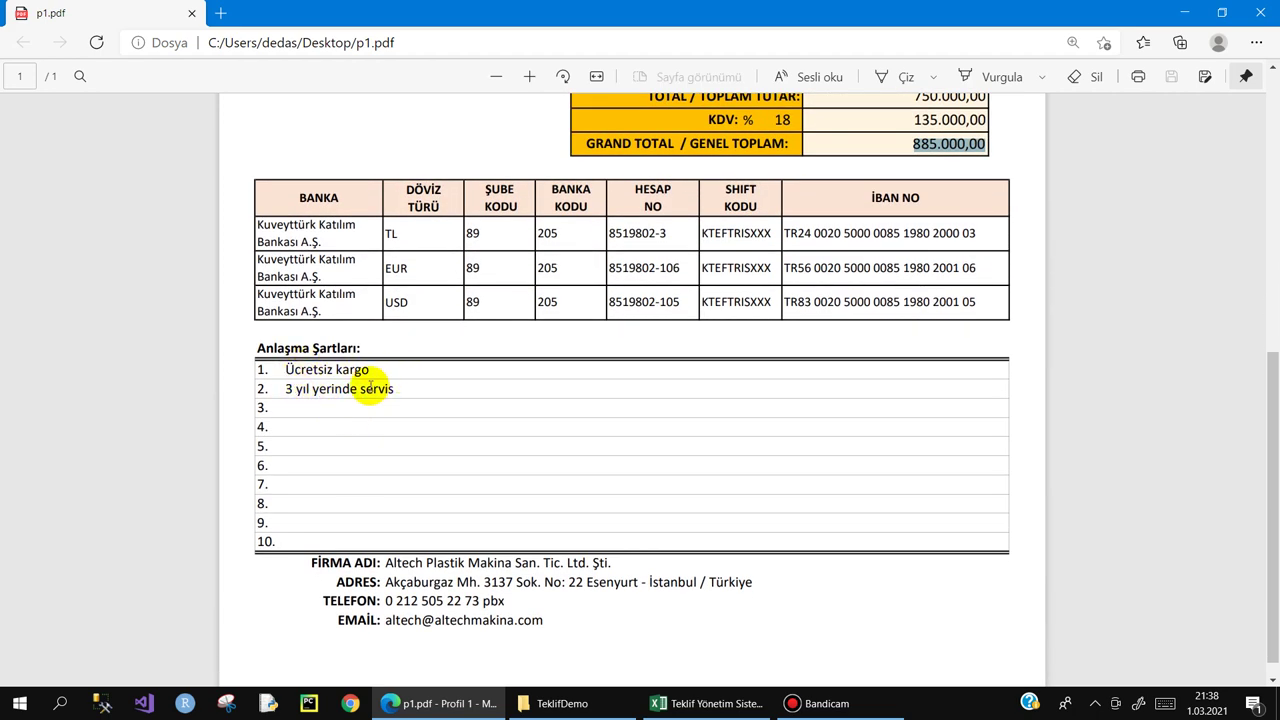
scroll(400, 445, "down", 1)
scroll(400, 440, "up", 1)
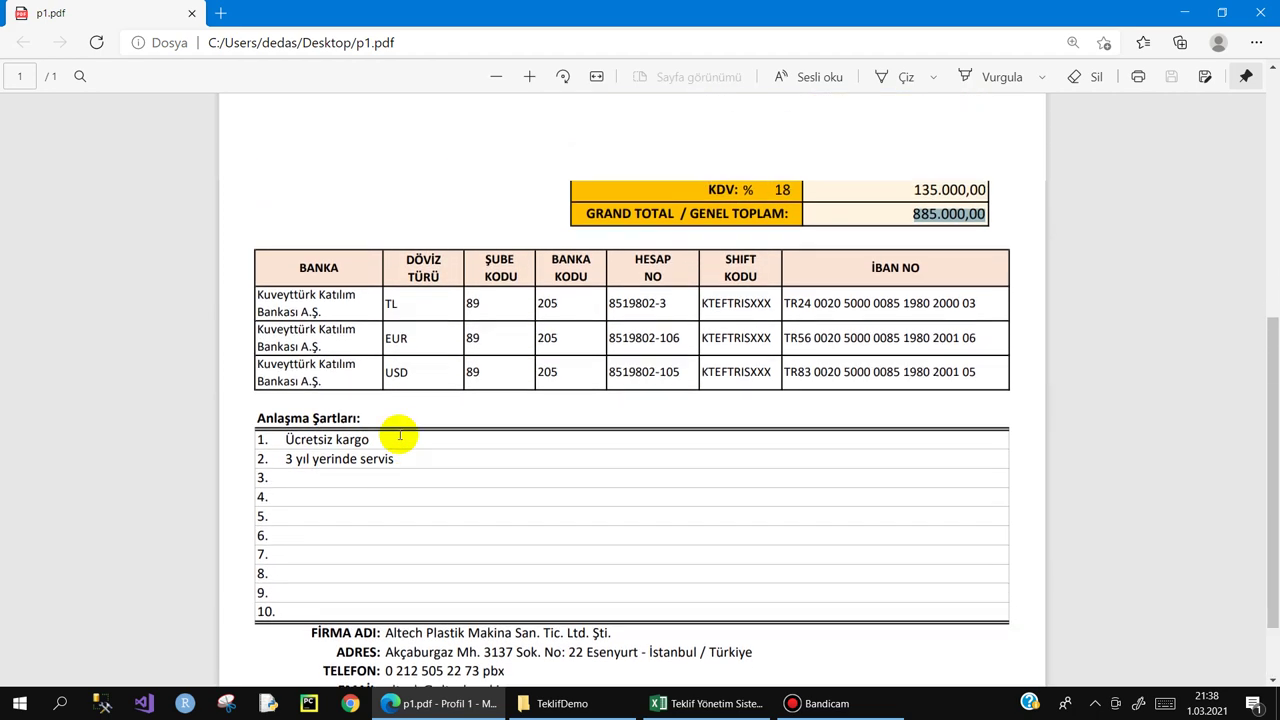
scroll(430, 400, "up", 4)
left_click(1260, 12)
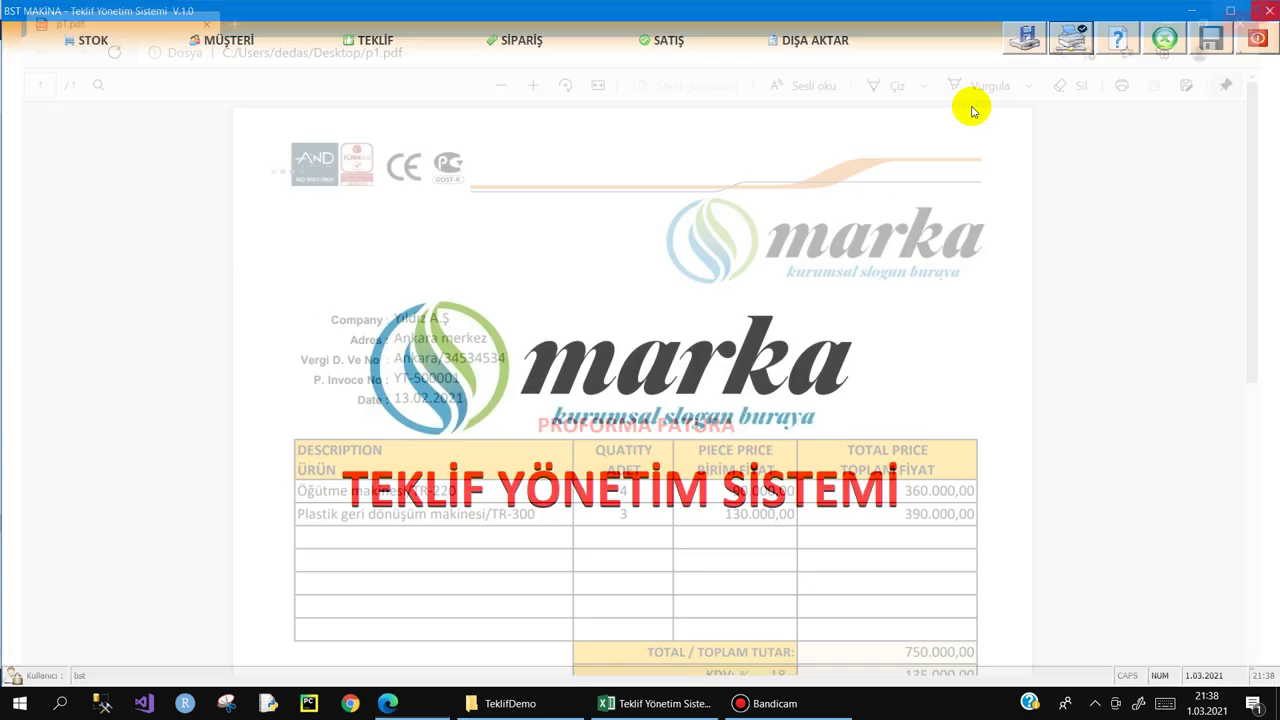
mouse_move(370, 40)
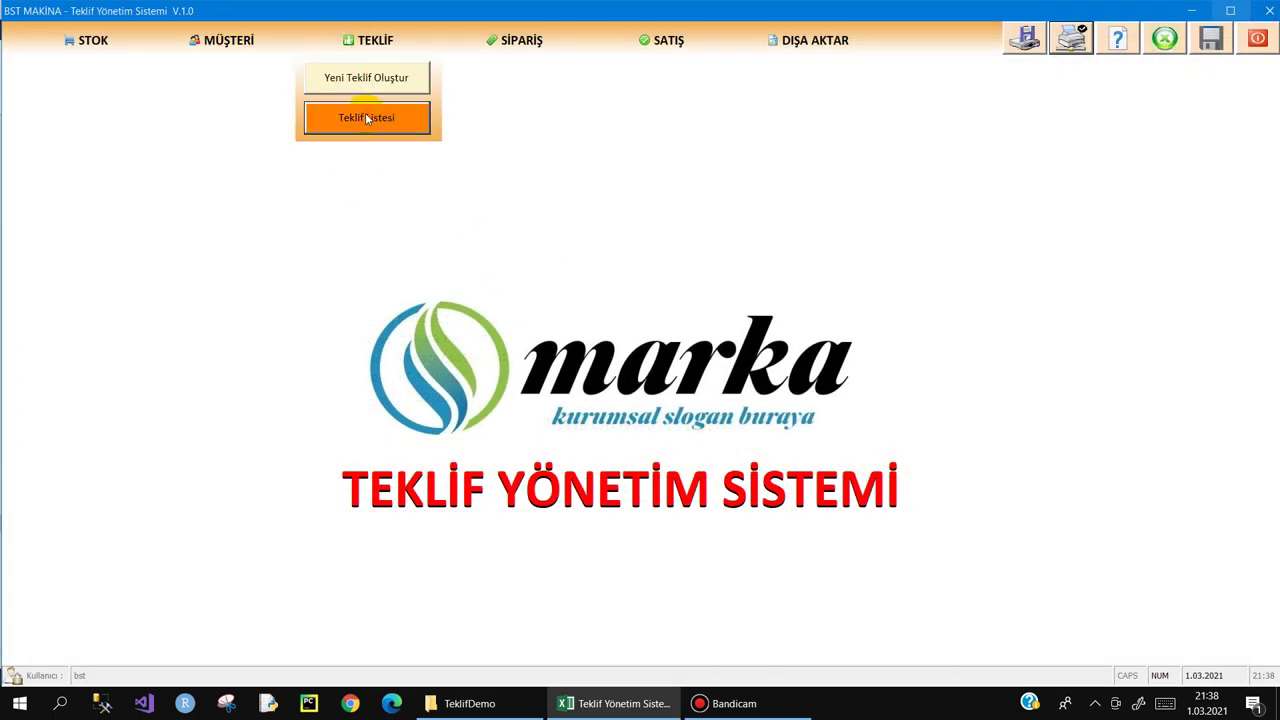
- Log a 'cevap bekleniyor' process note dated 1.03.2021 on quote YT-500001
left_click(365, 114)
left_click(751, 648)
type("cevap bekleniyor")
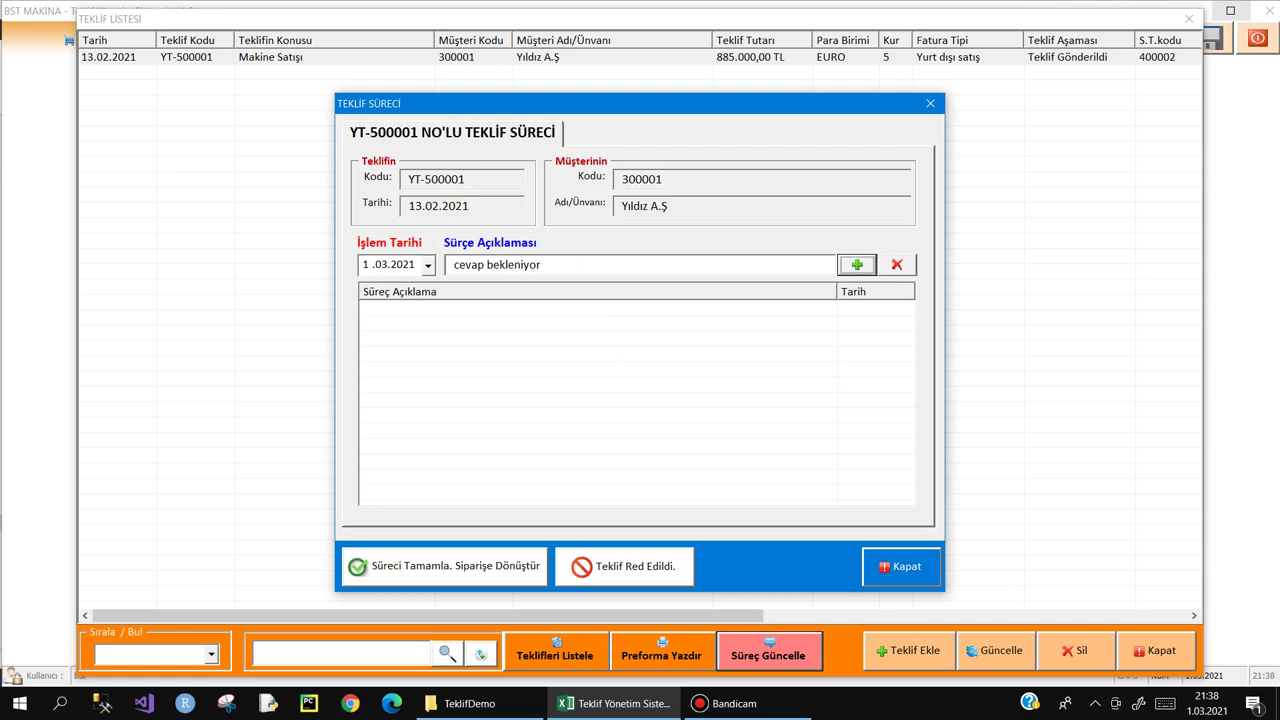
key("Return")
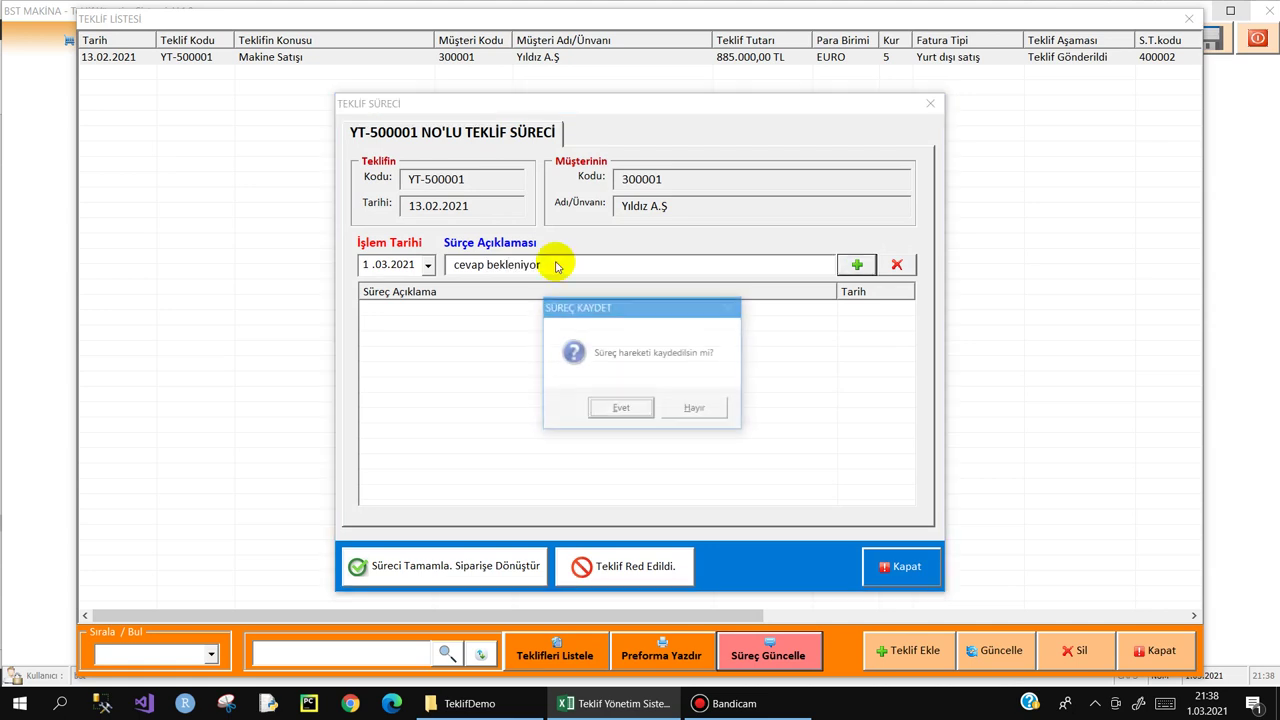
key("Return")
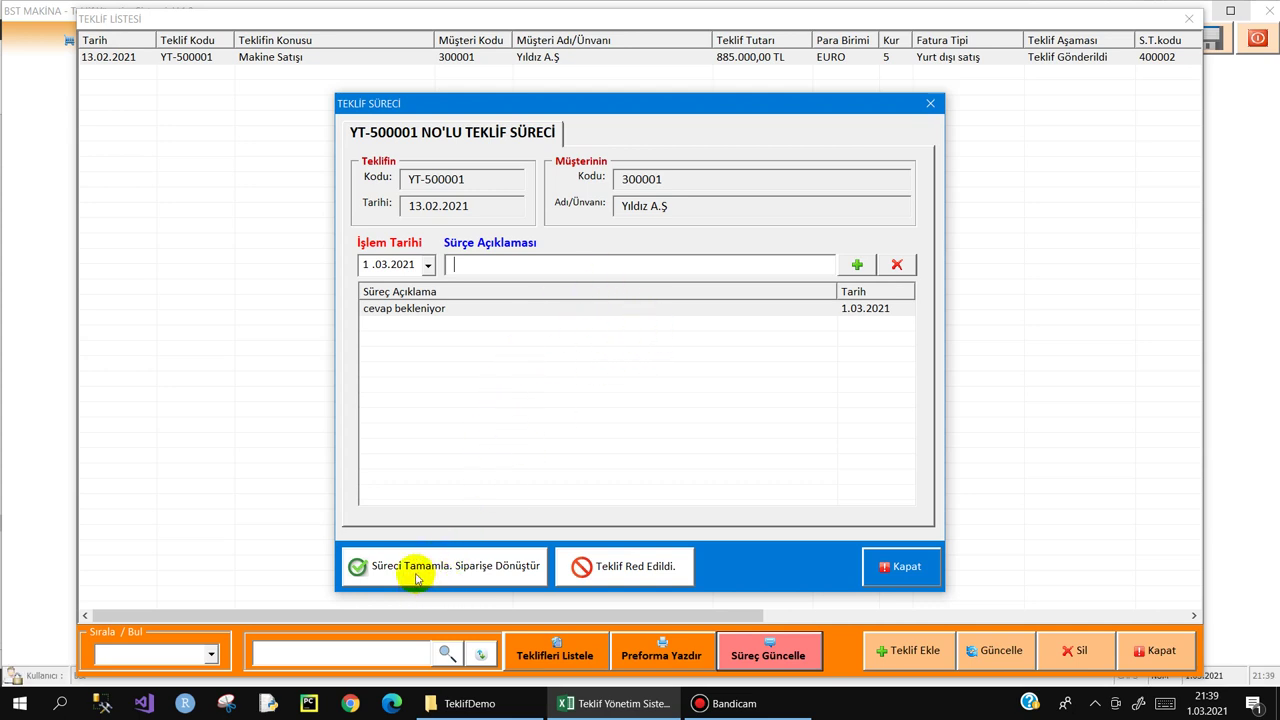
- Mark quote YT-500001 as Teklif Red Edildi and confirm the rejection
left_click(629, 570)
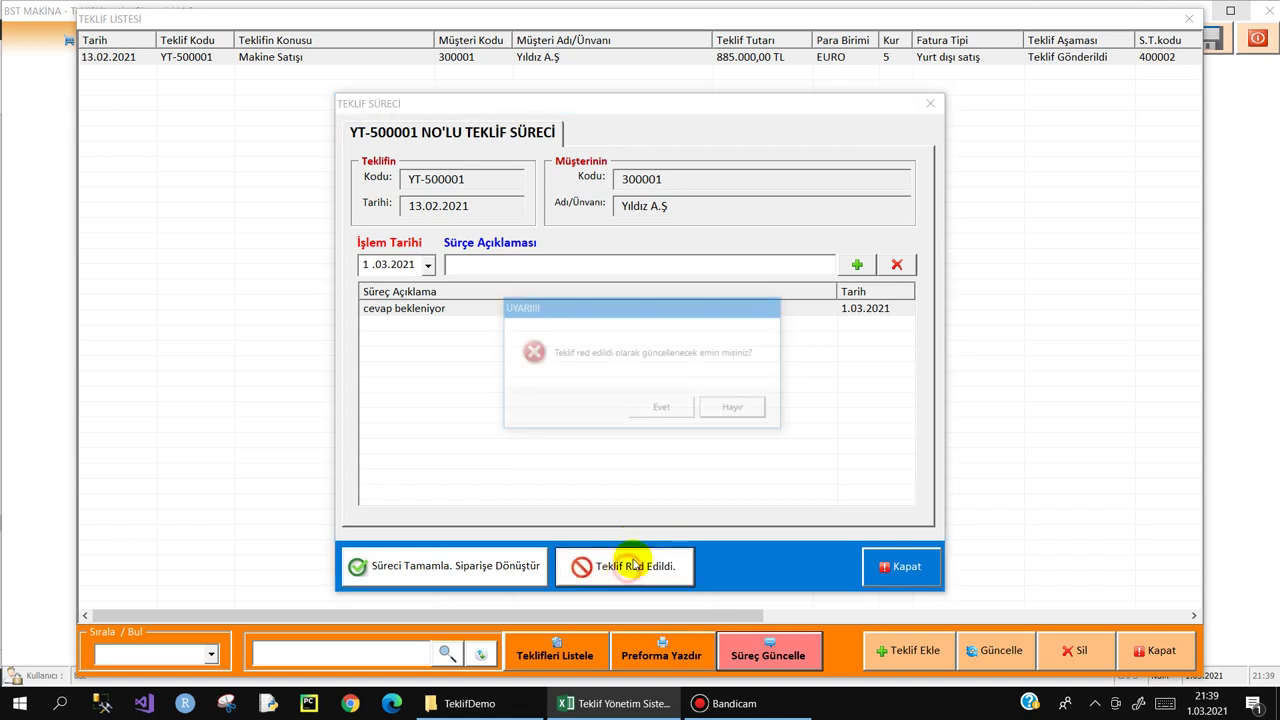
left_click(658, 411)
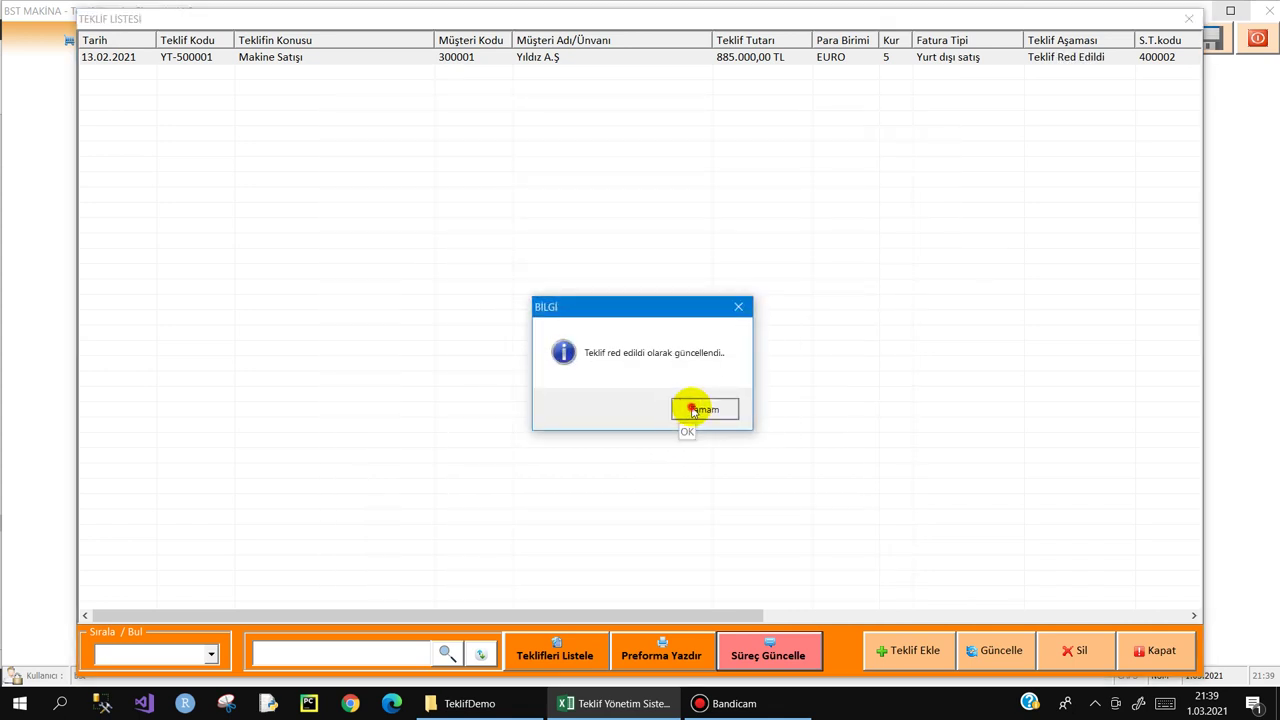
left_click(697, 407)
left_click(1096, 58)
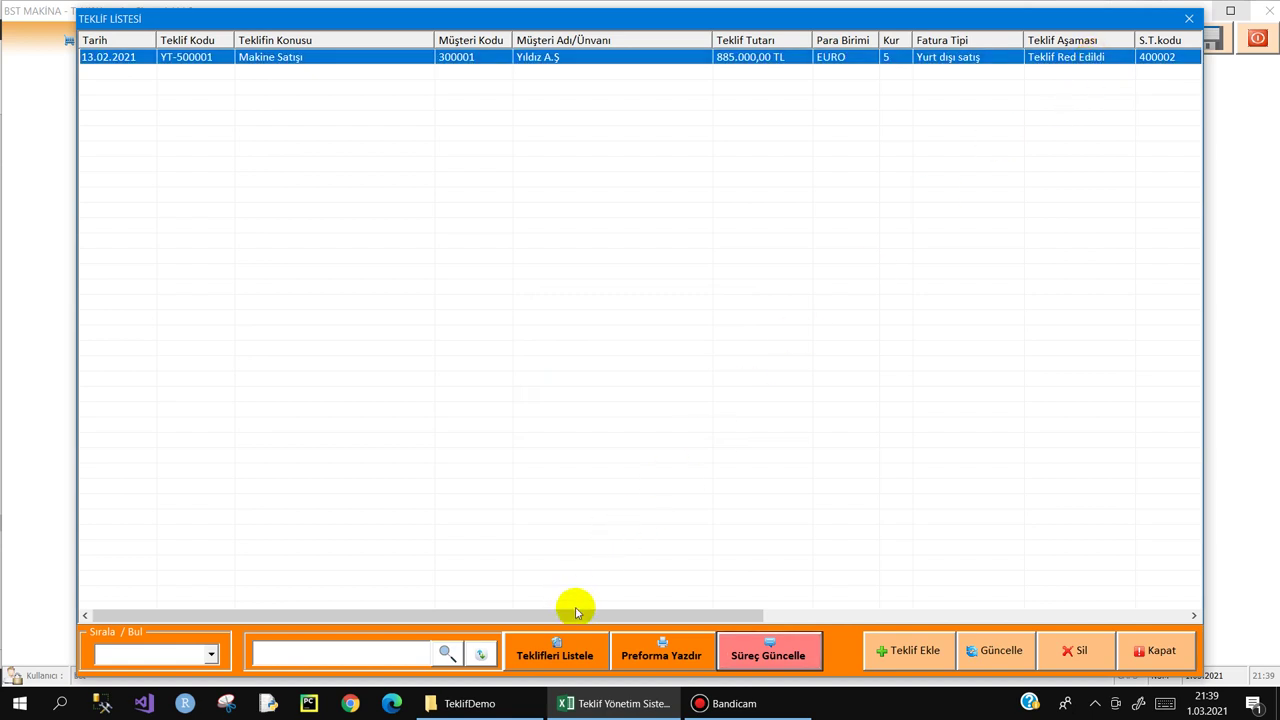
- Filter quotes by stage, confirming YT-500001 shows only under Teklif Red Edildi
left_click(536, 654)
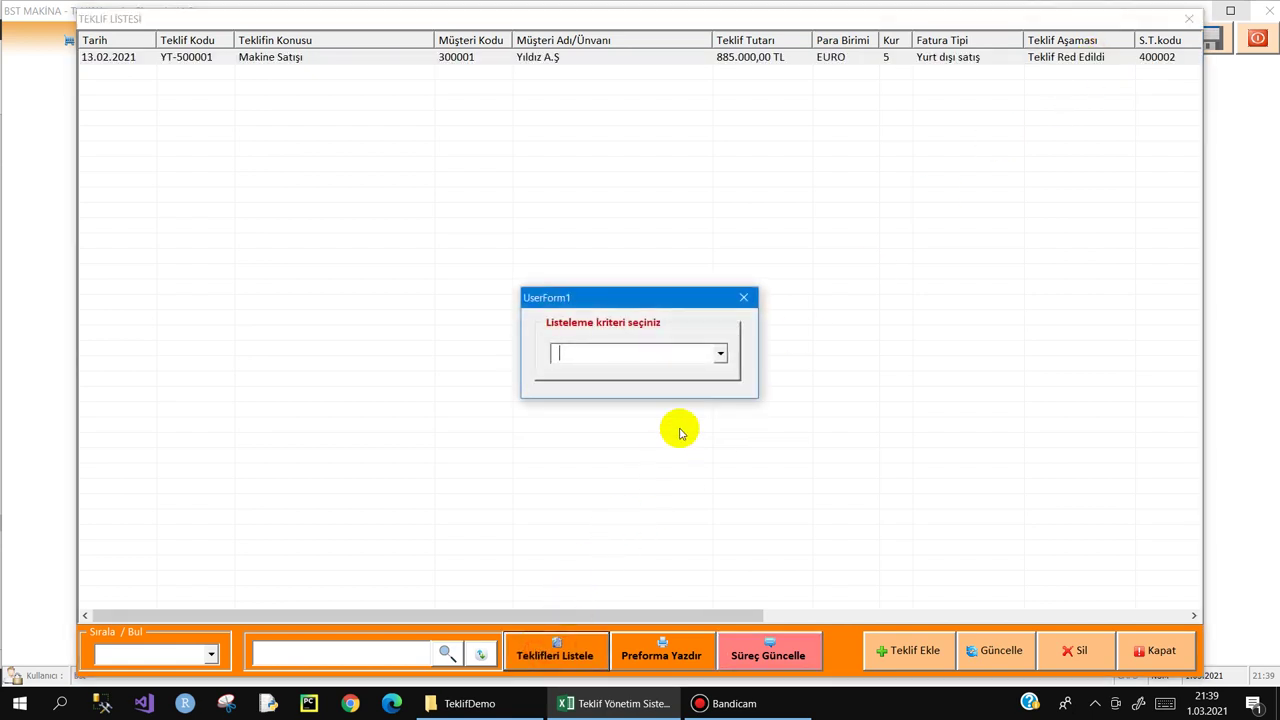
left_click(720, 351)
left_click(650, 388)
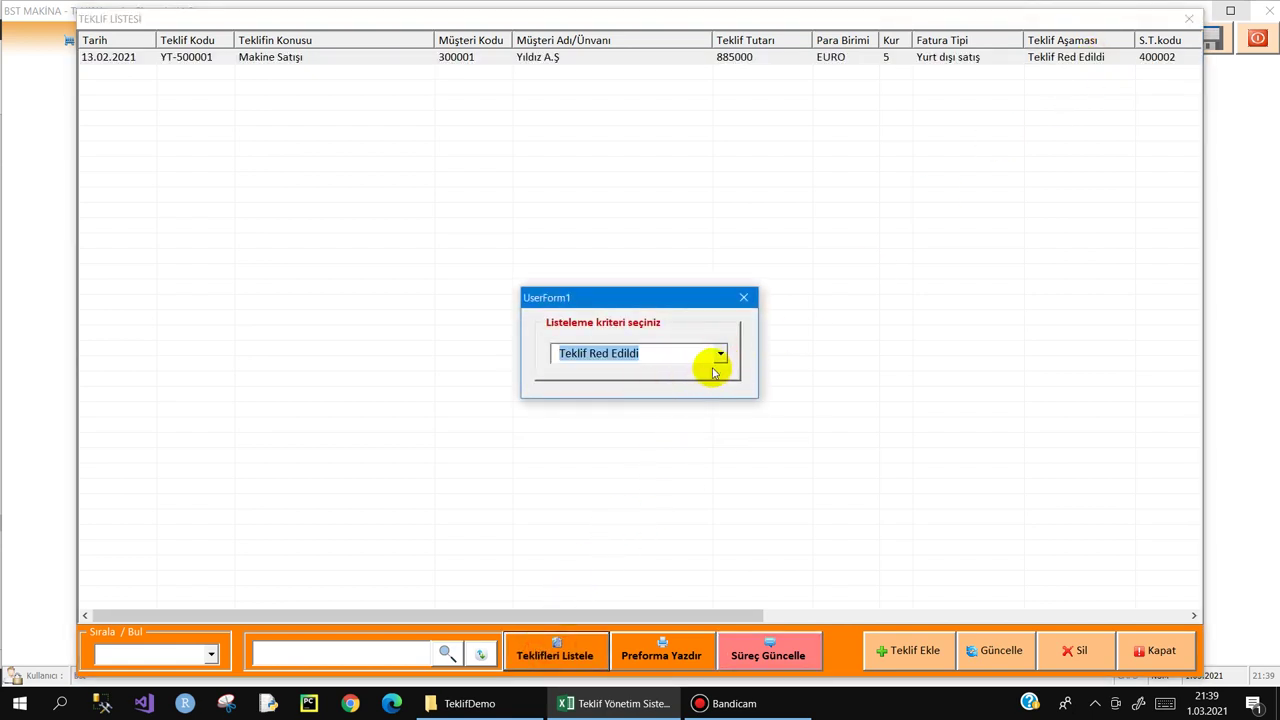
left_click(719, 352)
left_click(638, 376)
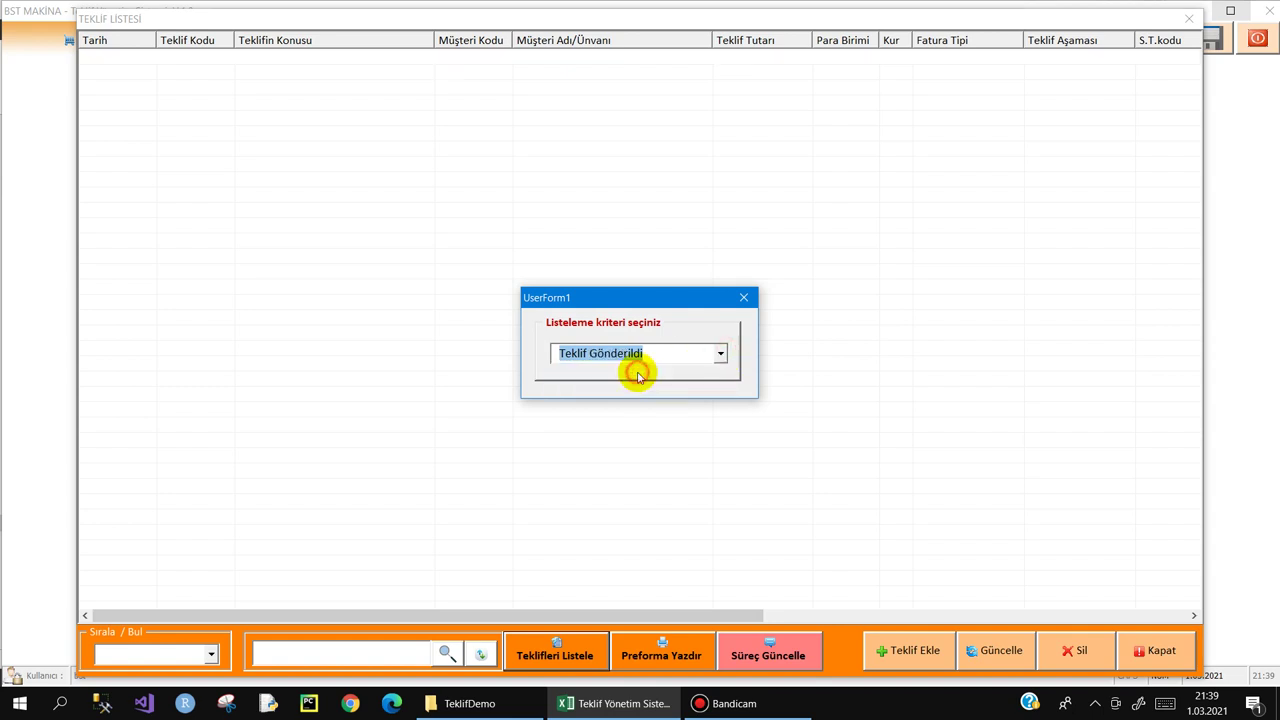
left_click(720, 353)
left_click(660, 387)
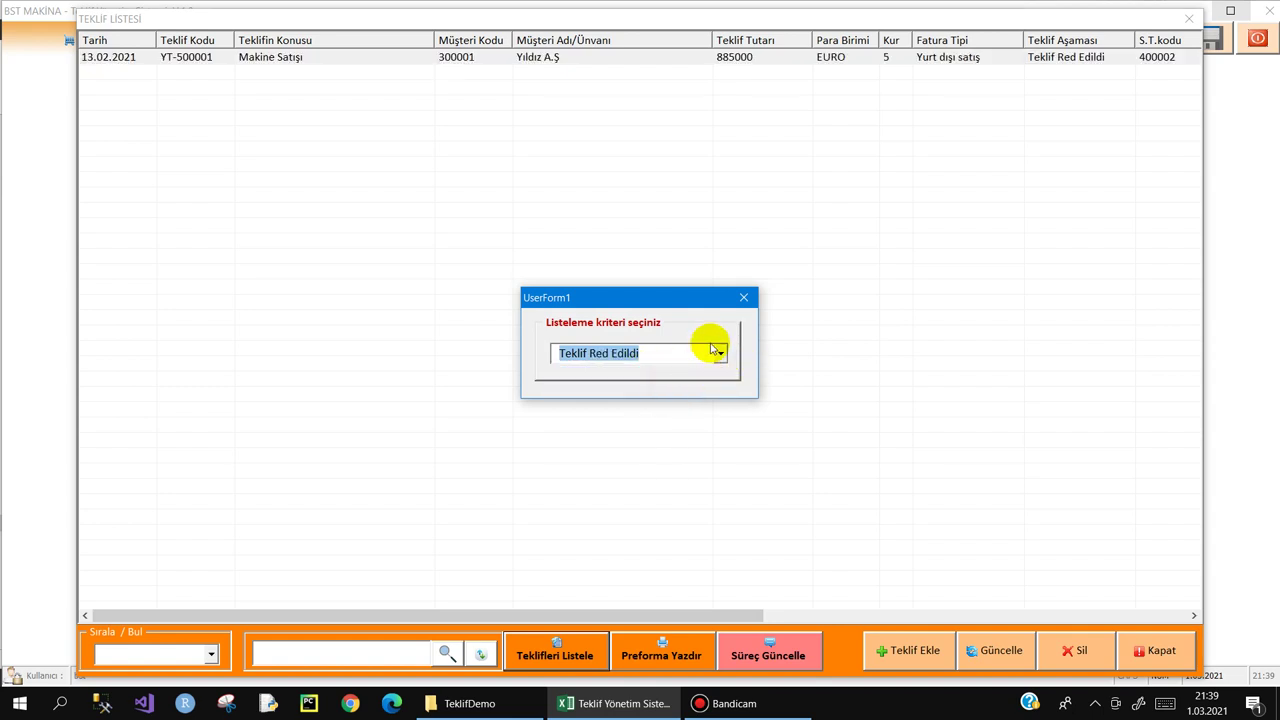
left_click(480, 654)
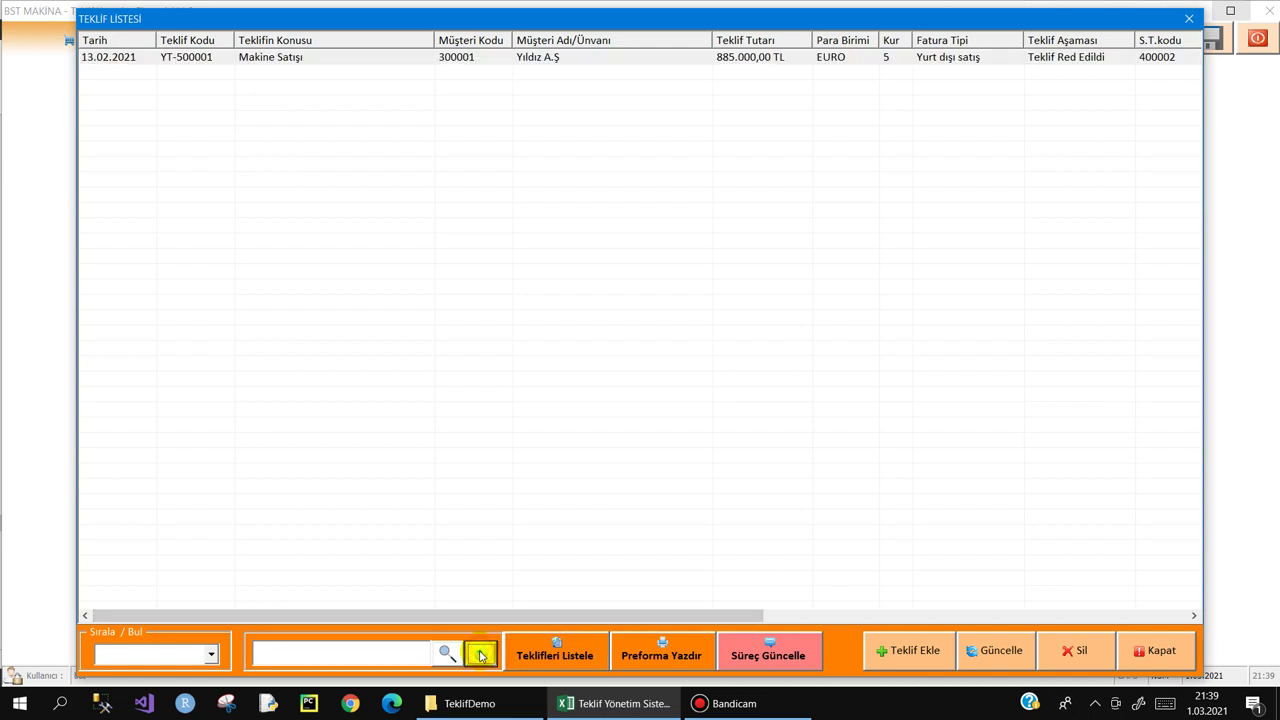
- Sort the quote list by Müşteri Kodu and select YT-500001
left_click(211, 655)
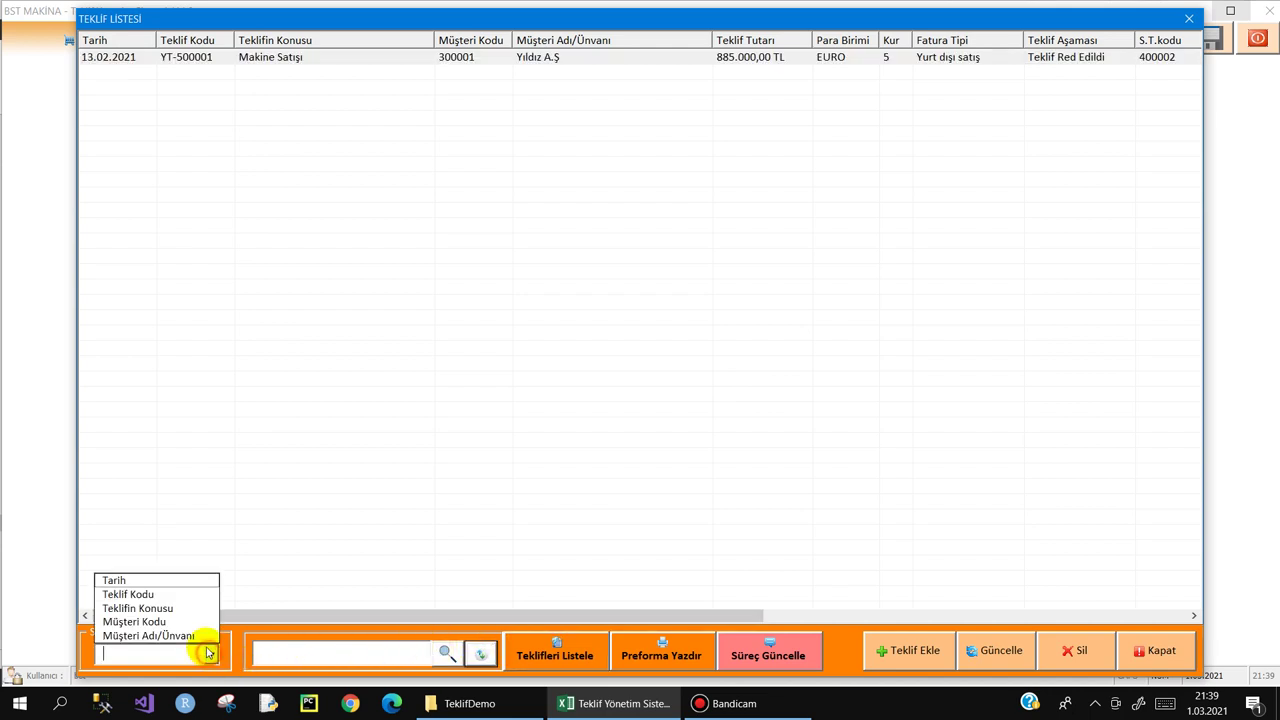
left_click(160, 606)
left_click(209, 655)
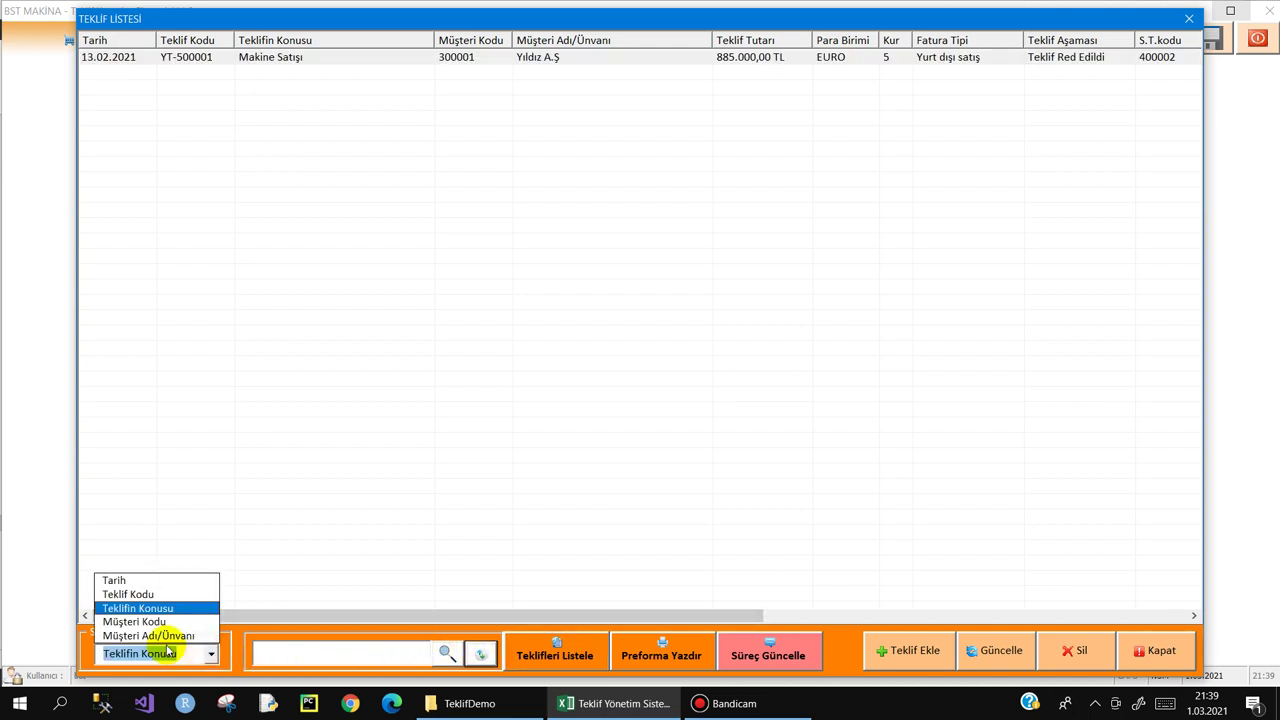
left_click(168, 634)
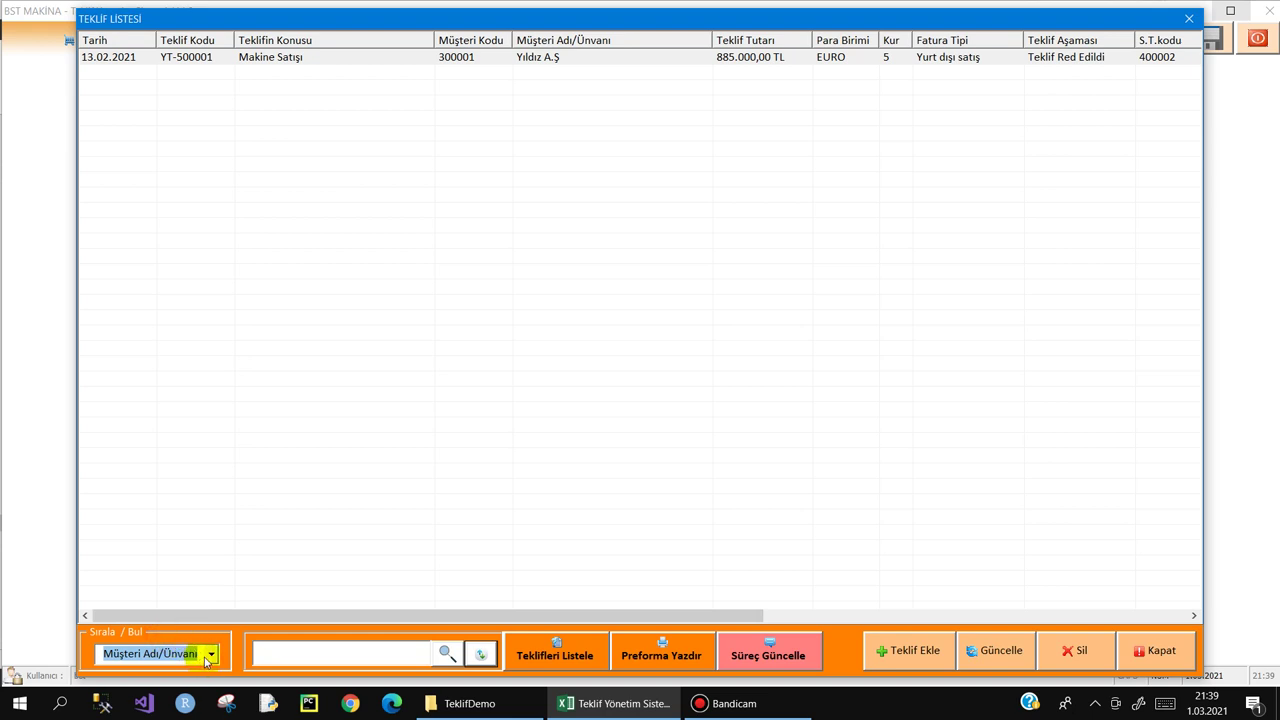
left_click(209, 655)
left_click(170, 621)
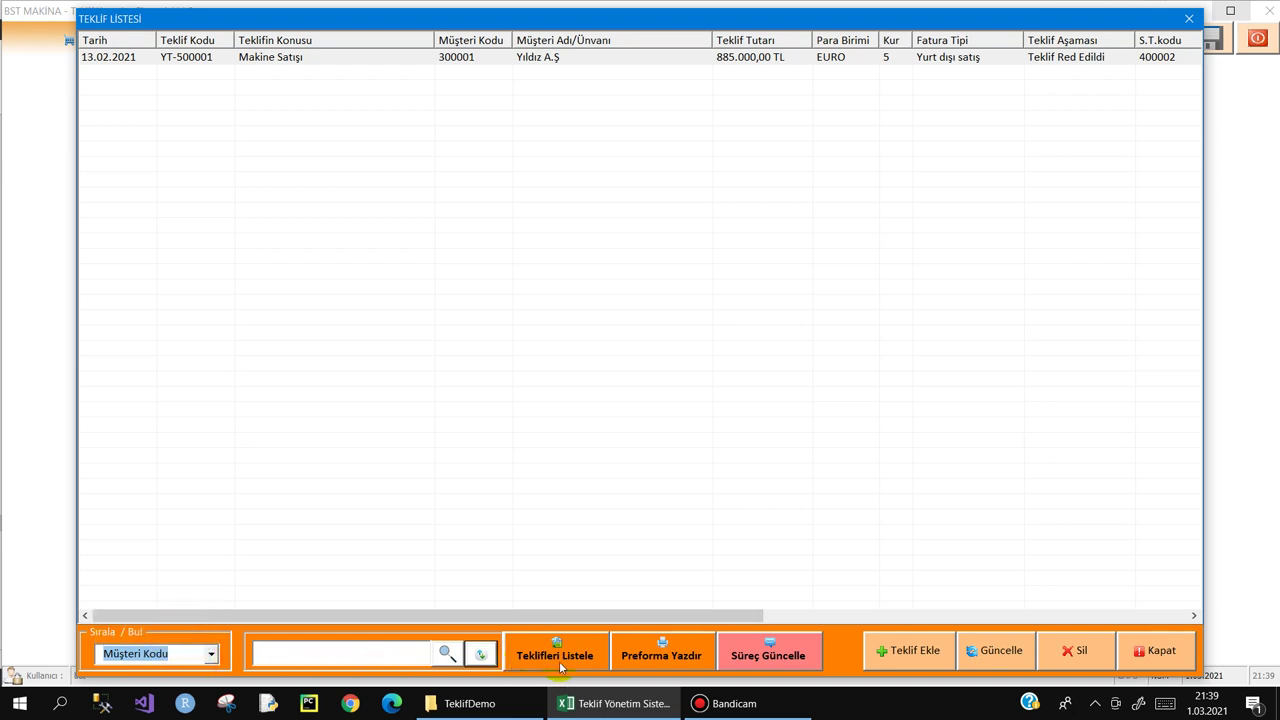
double_click(990, 58)
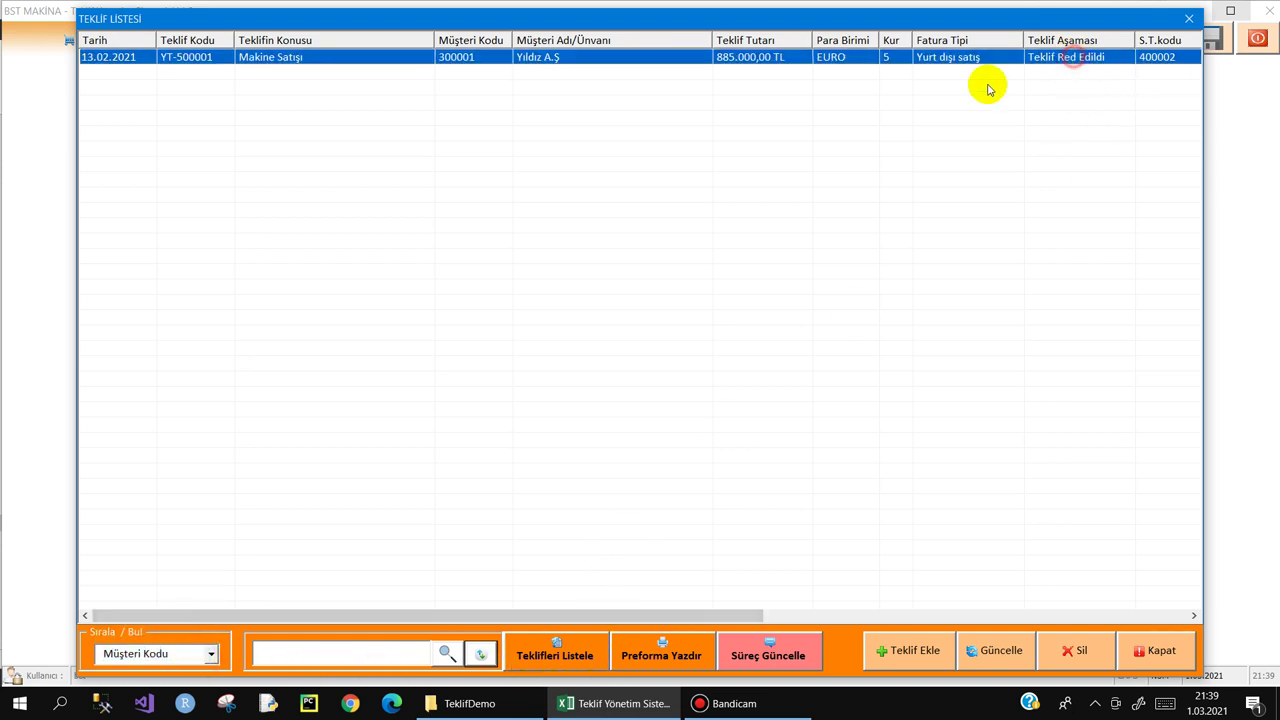
- Review sales rep 400002's quote statistics showing one rejected quote, then reopen Teklif Listesi
left_click(220, 204)
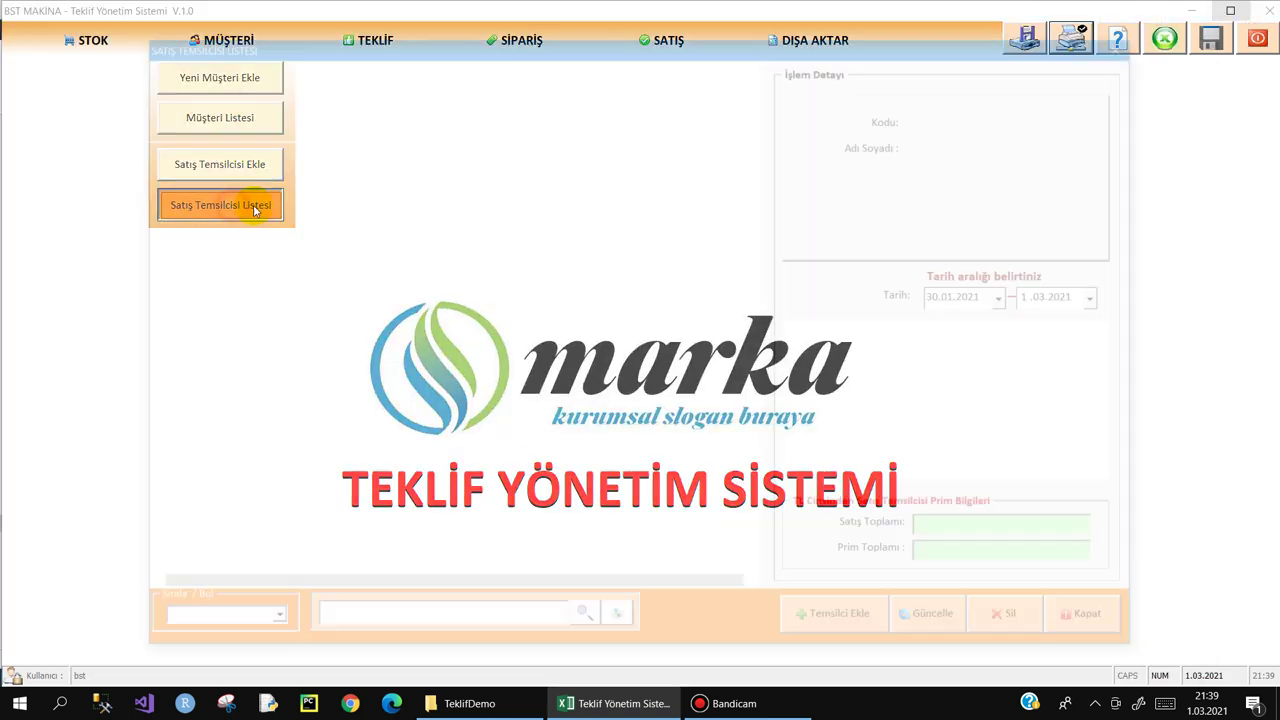
left_click(438, 97)
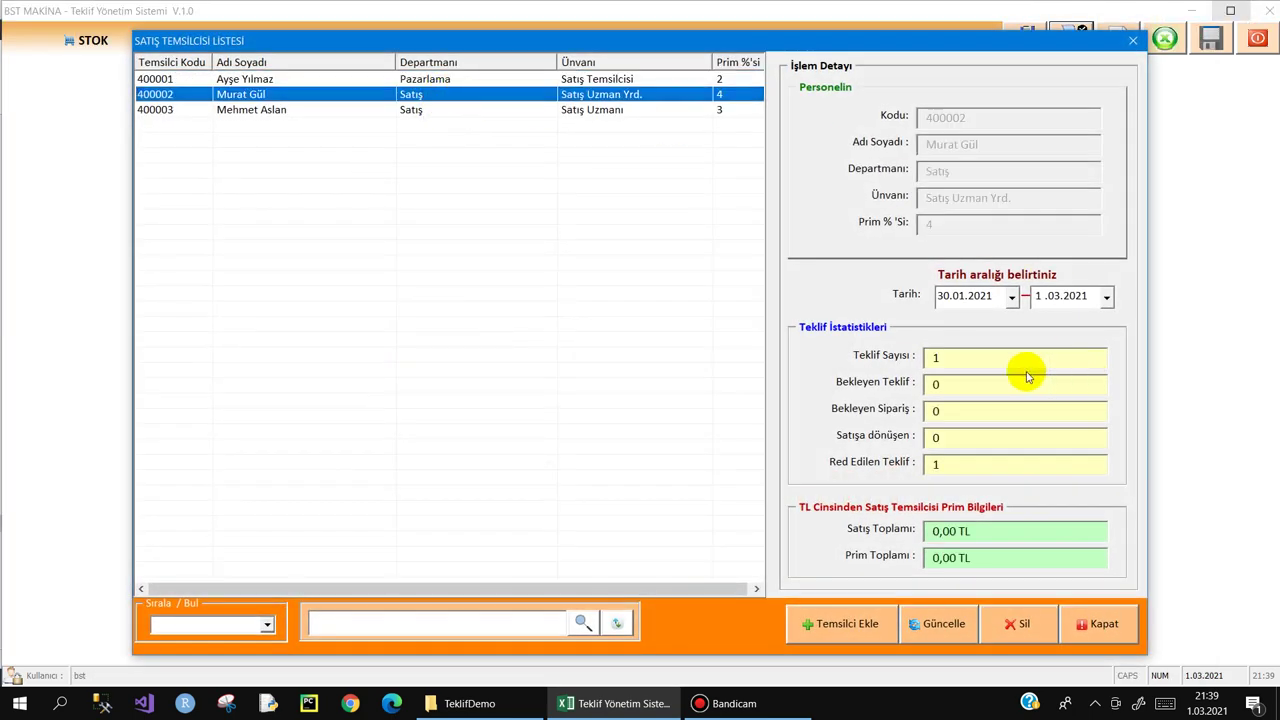
left_click(940, 355)
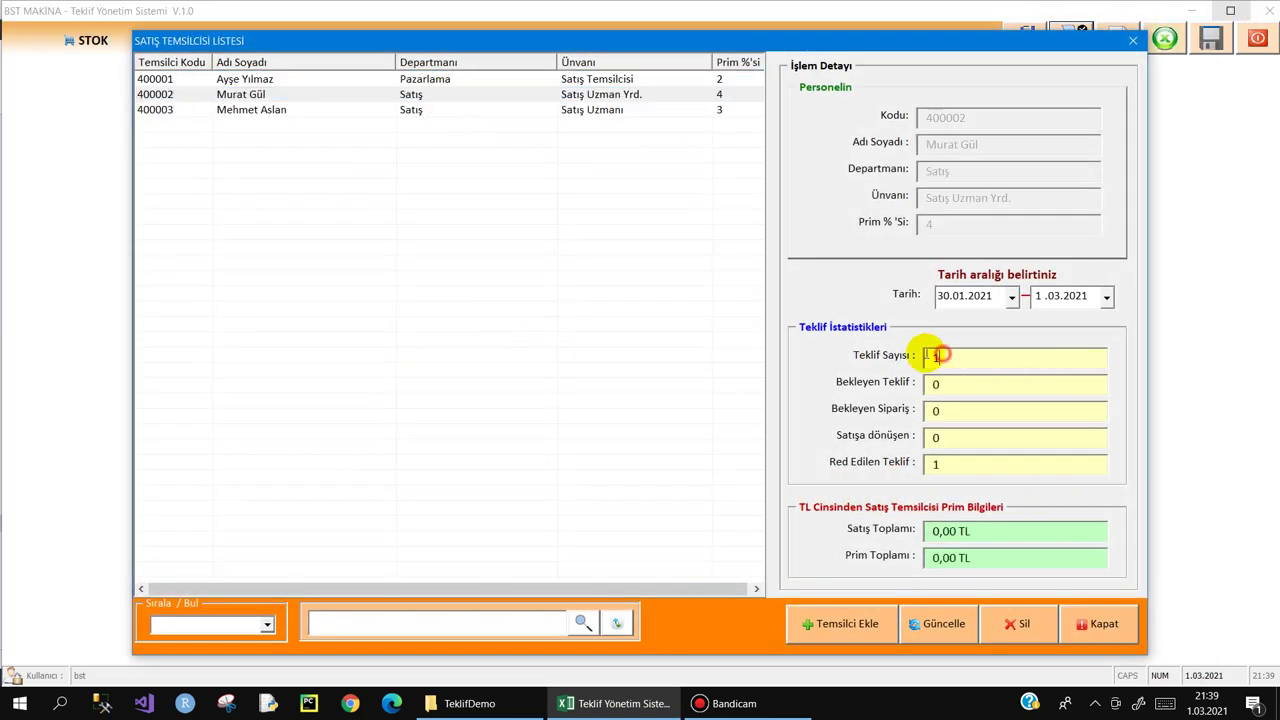
double_click(956, 464)
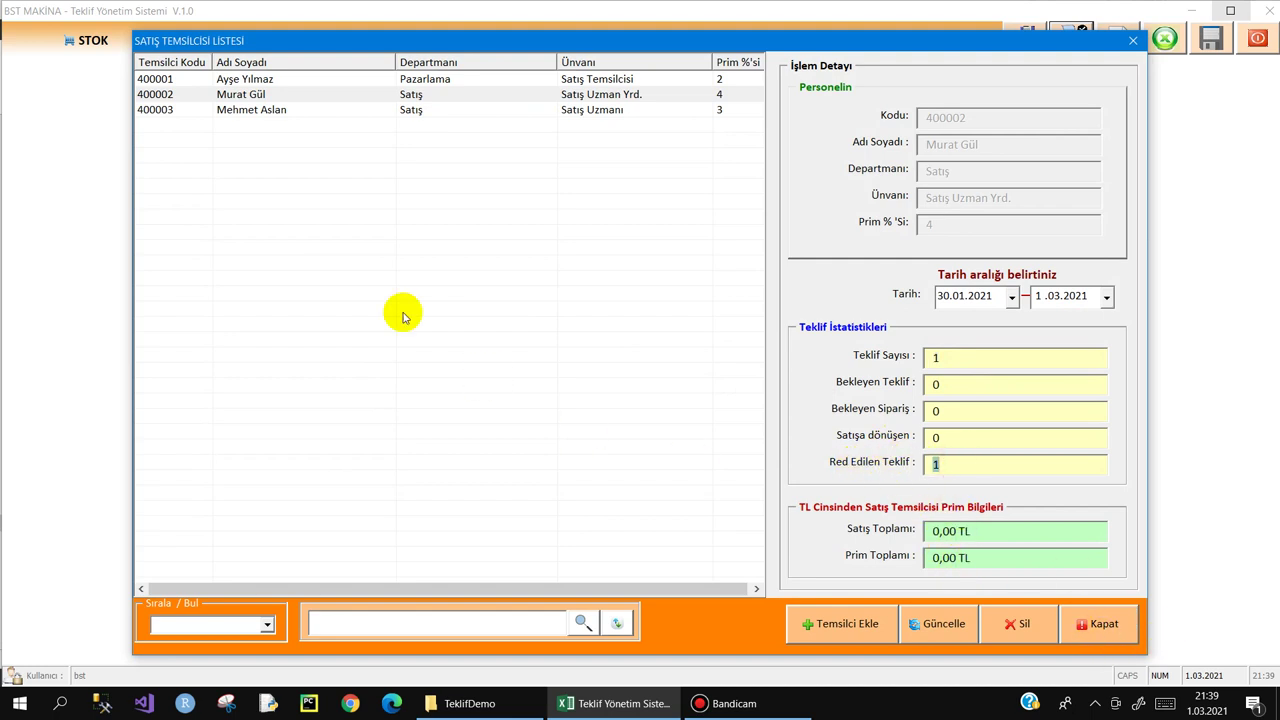
key("Escape")
left_click(380, 44)
left_click(370, 124)
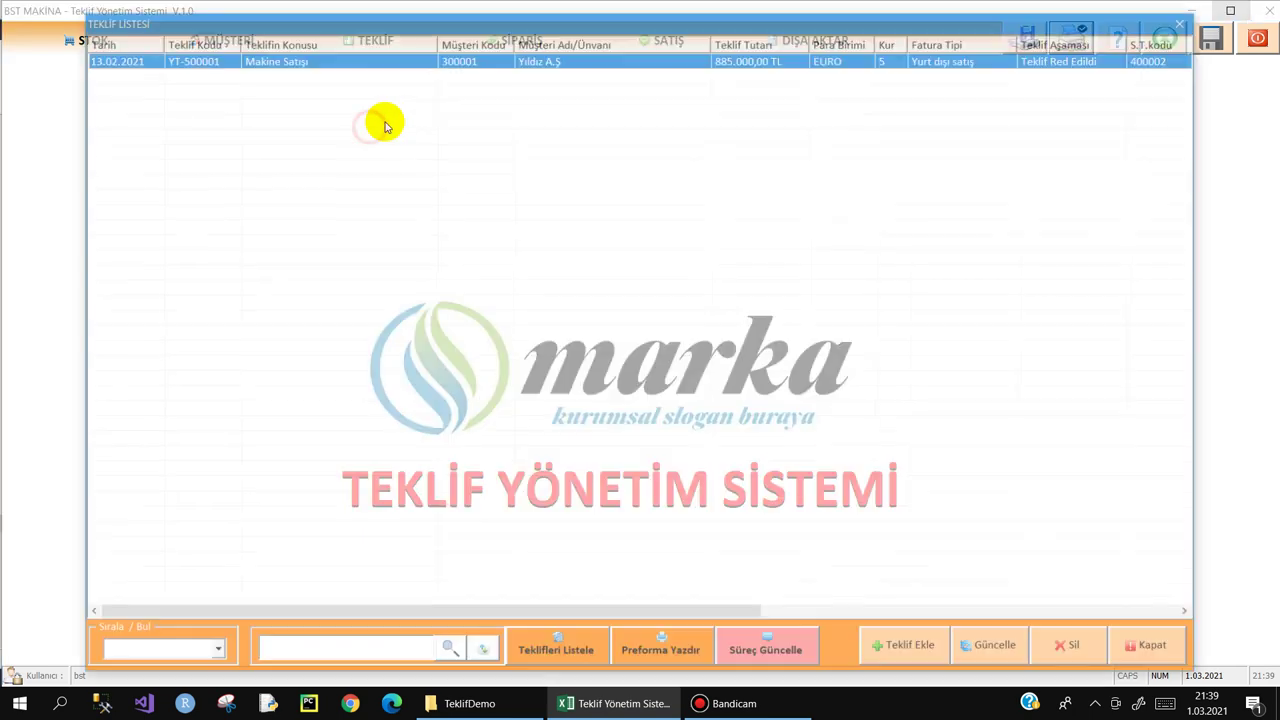
- Change quote YT-500001 from rejected back to a sent quote
left_click(745, 655)
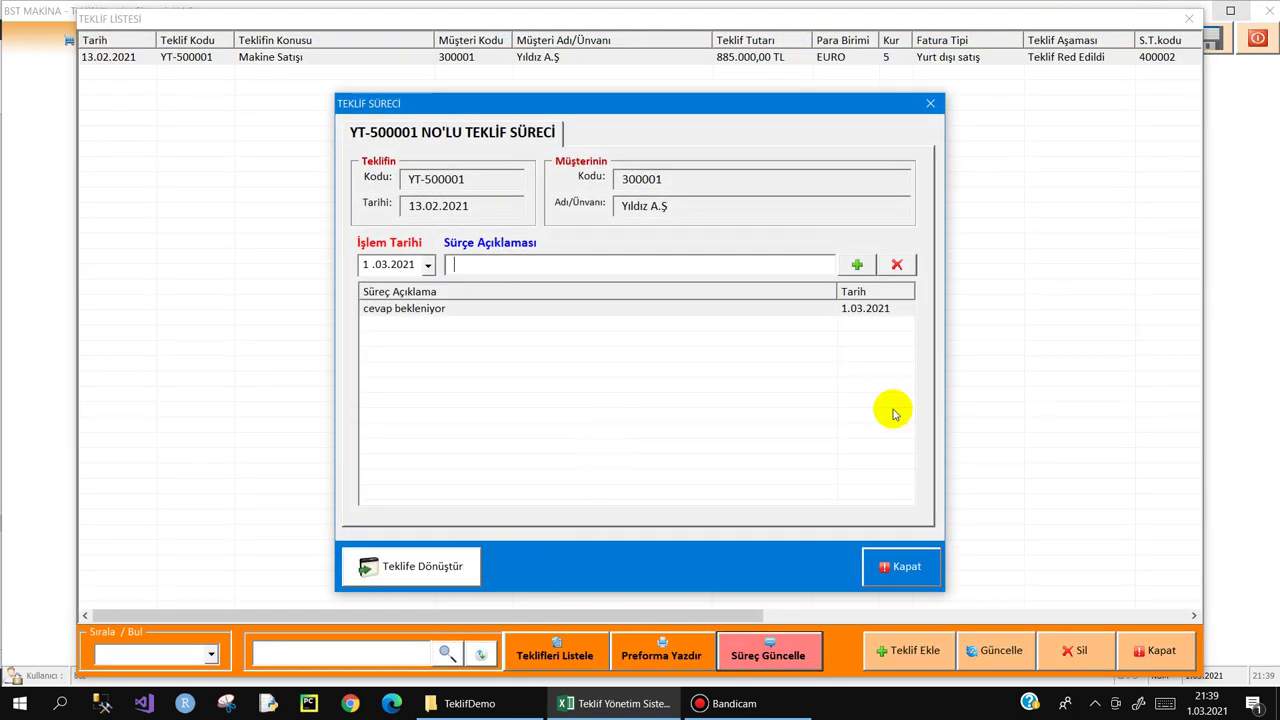
left_click(414, 568)
left_click(664, 408)
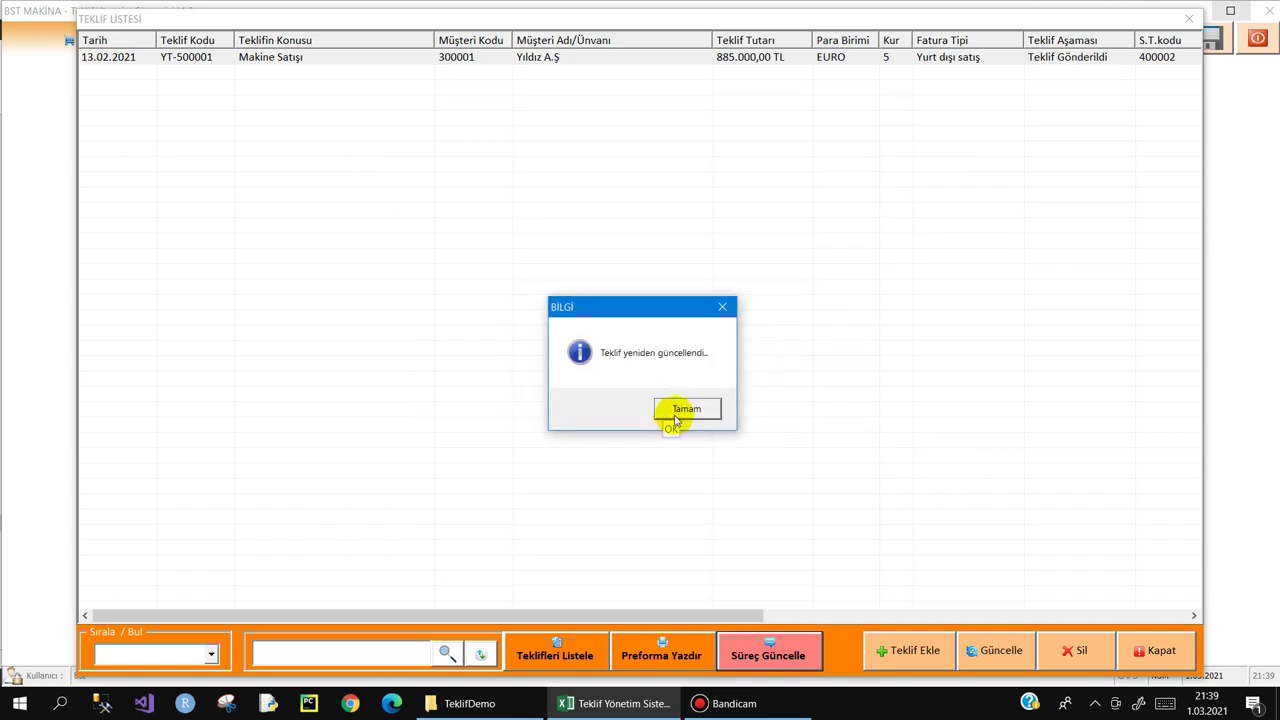
left_click(688, 410)
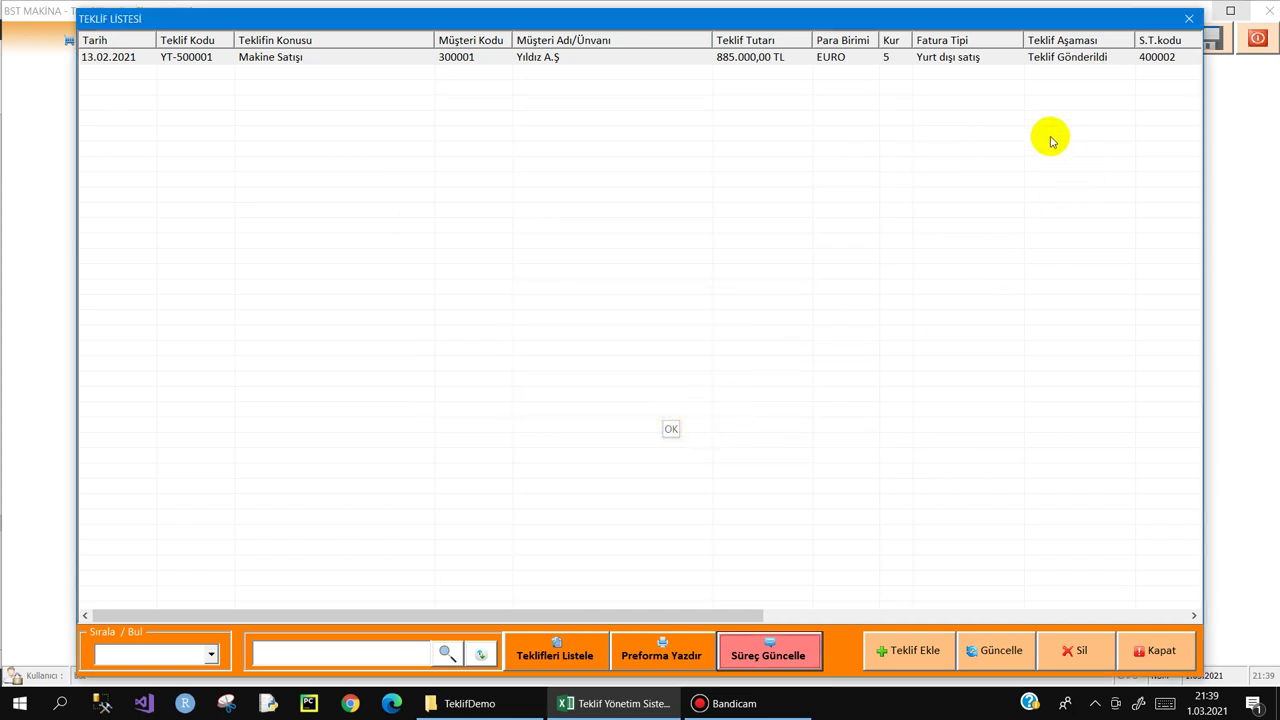
- Complete offer YT-500001 and convert it into an order
left_click(868, 62)
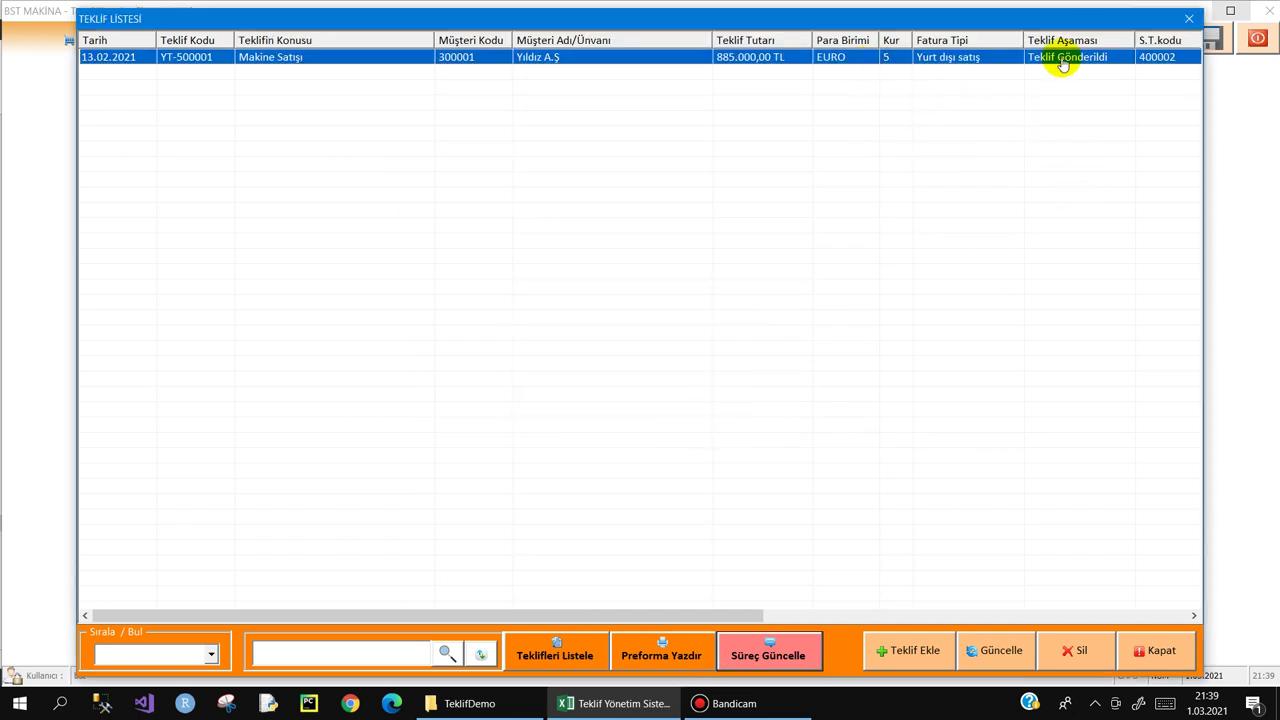
left_click(750, 655)
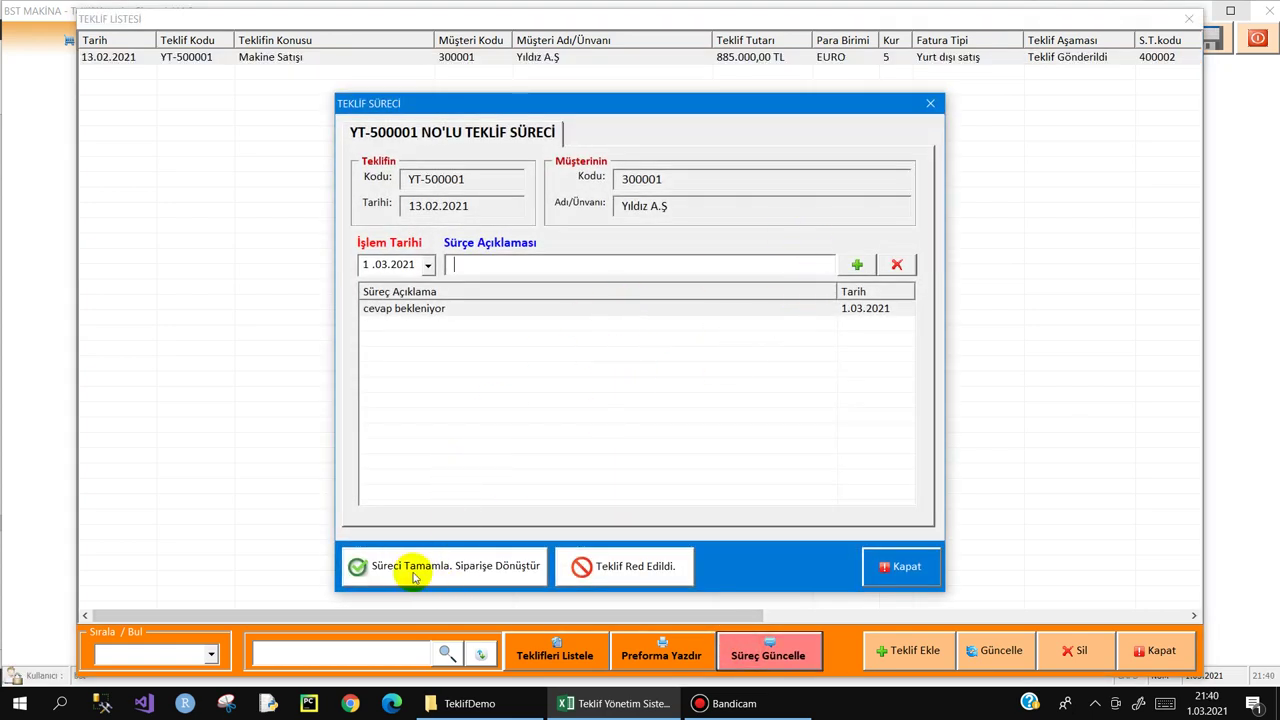
left_click(466, 570)
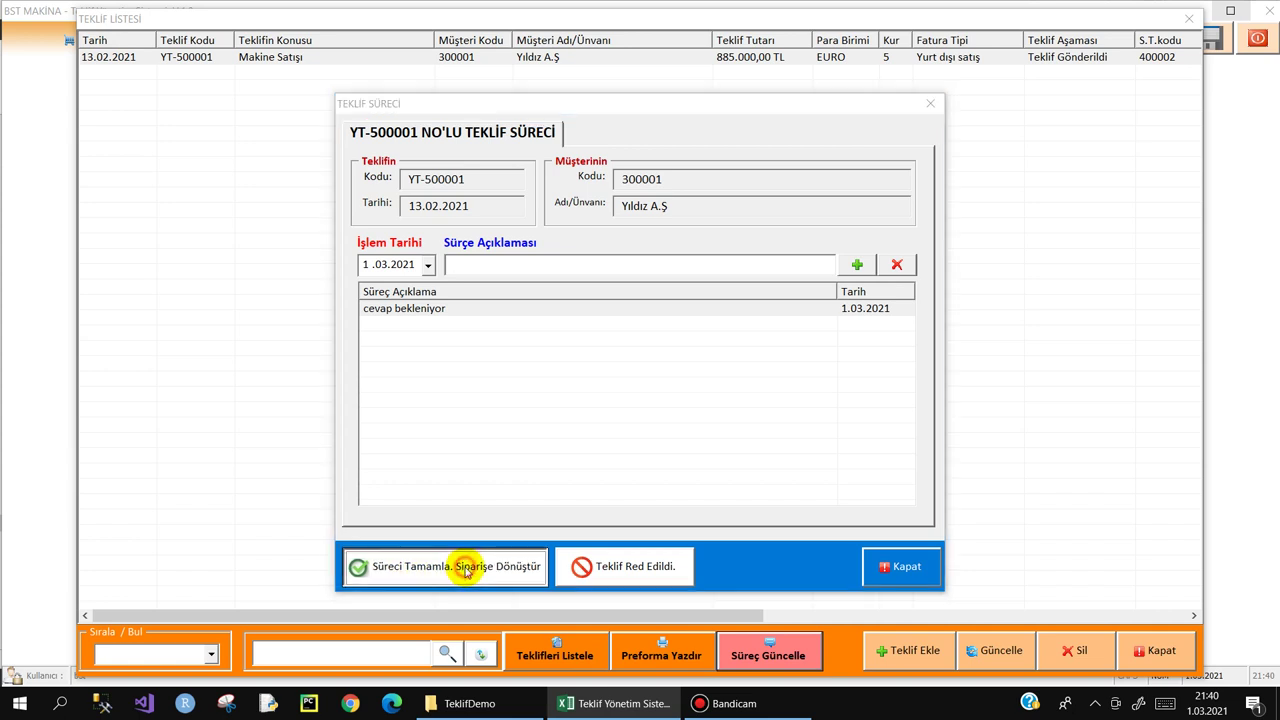
left_click(620, 410)
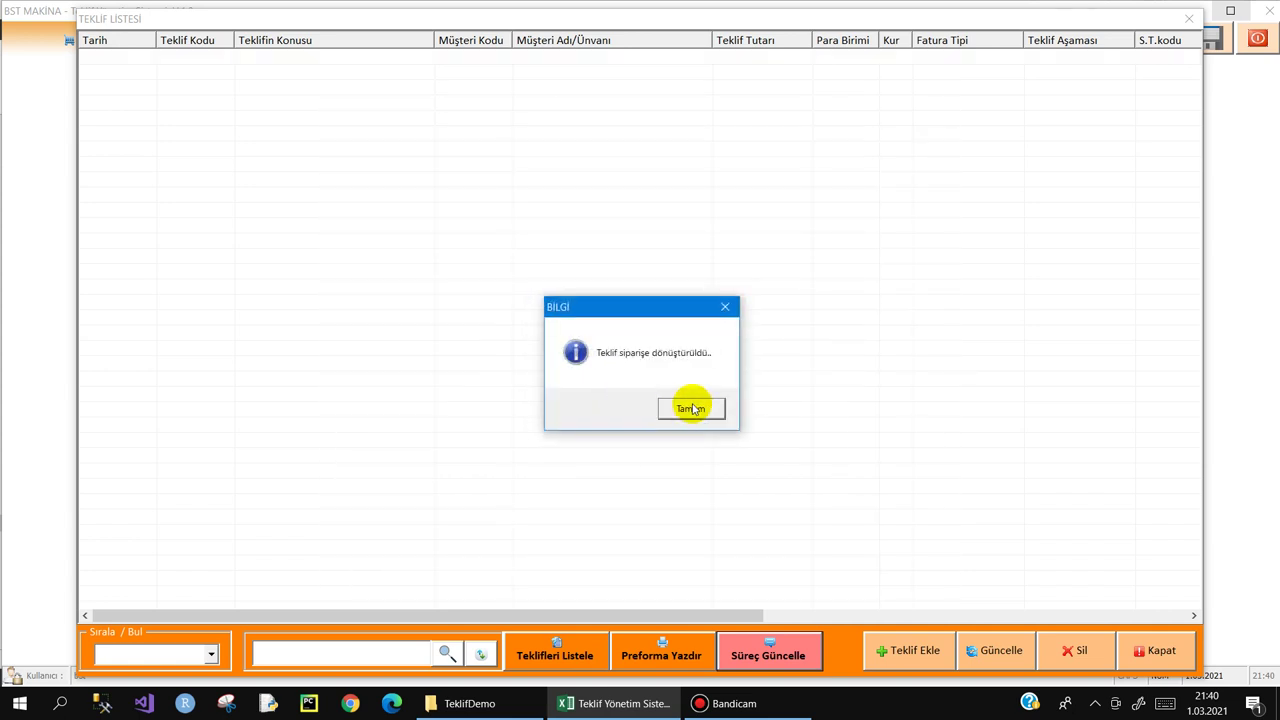
left_click(695, 416)
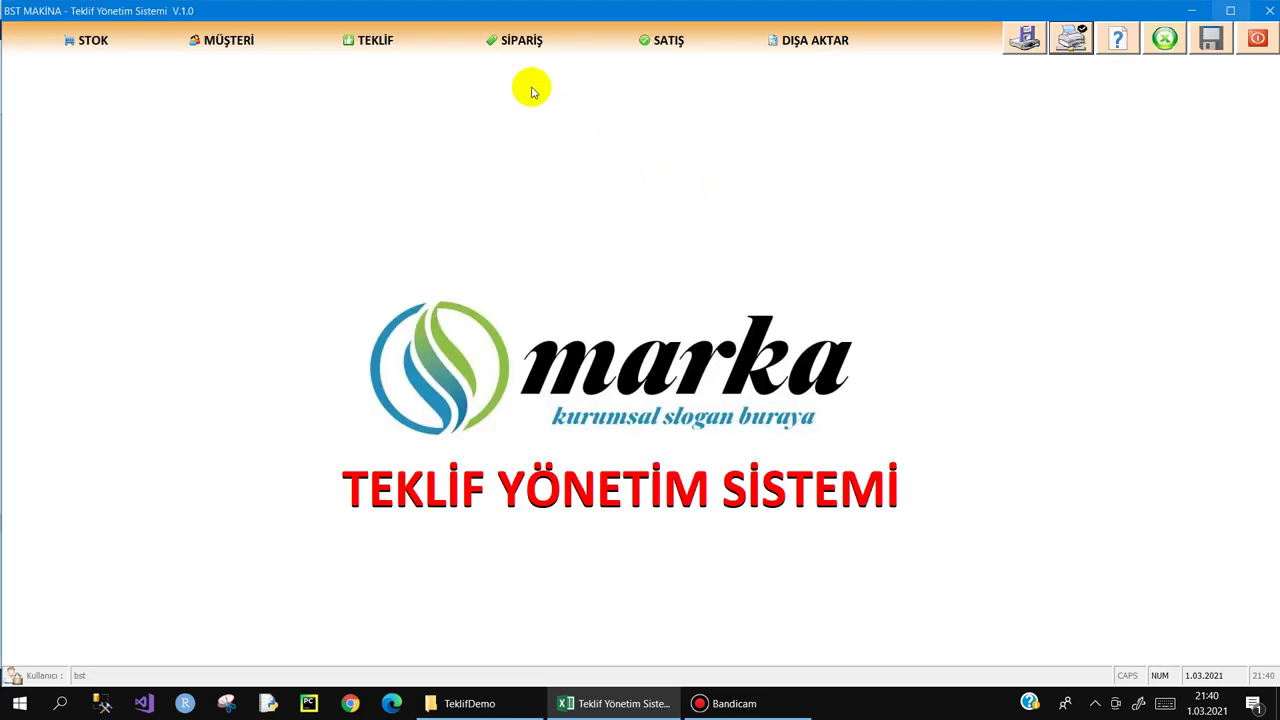
left_click(514, 38)
left_click(524, 82)
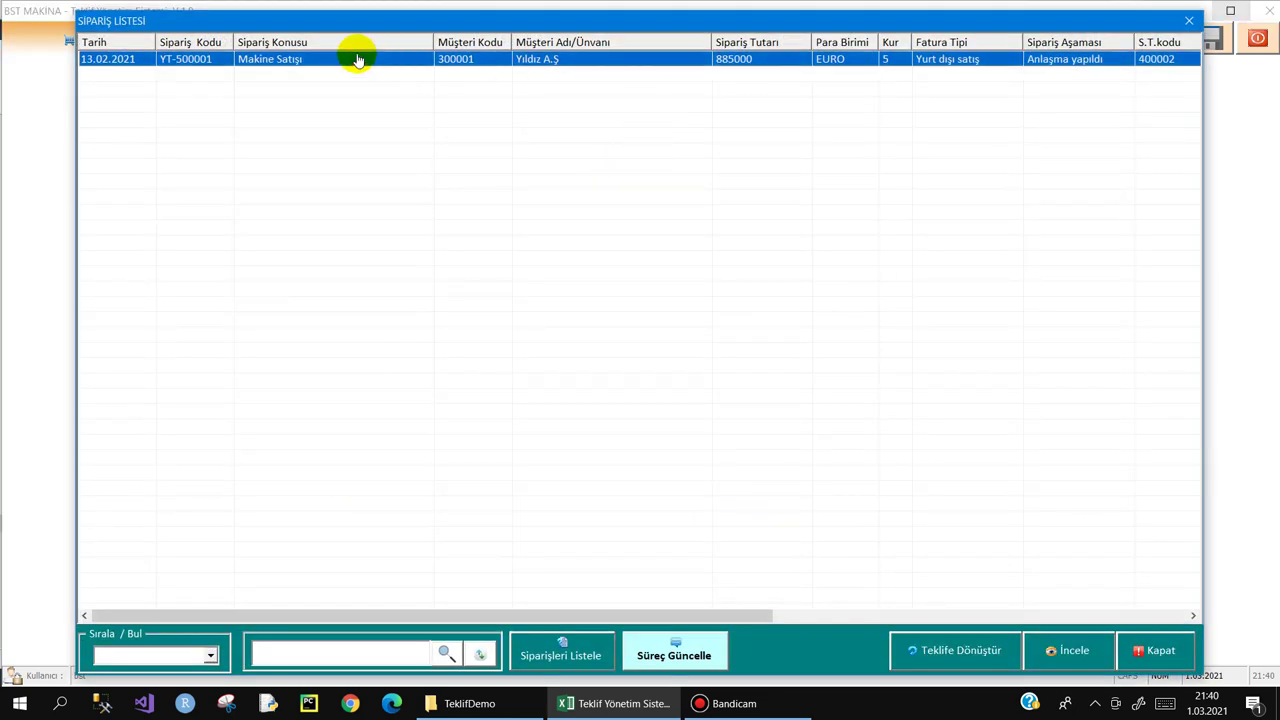
left_click(200, 40)
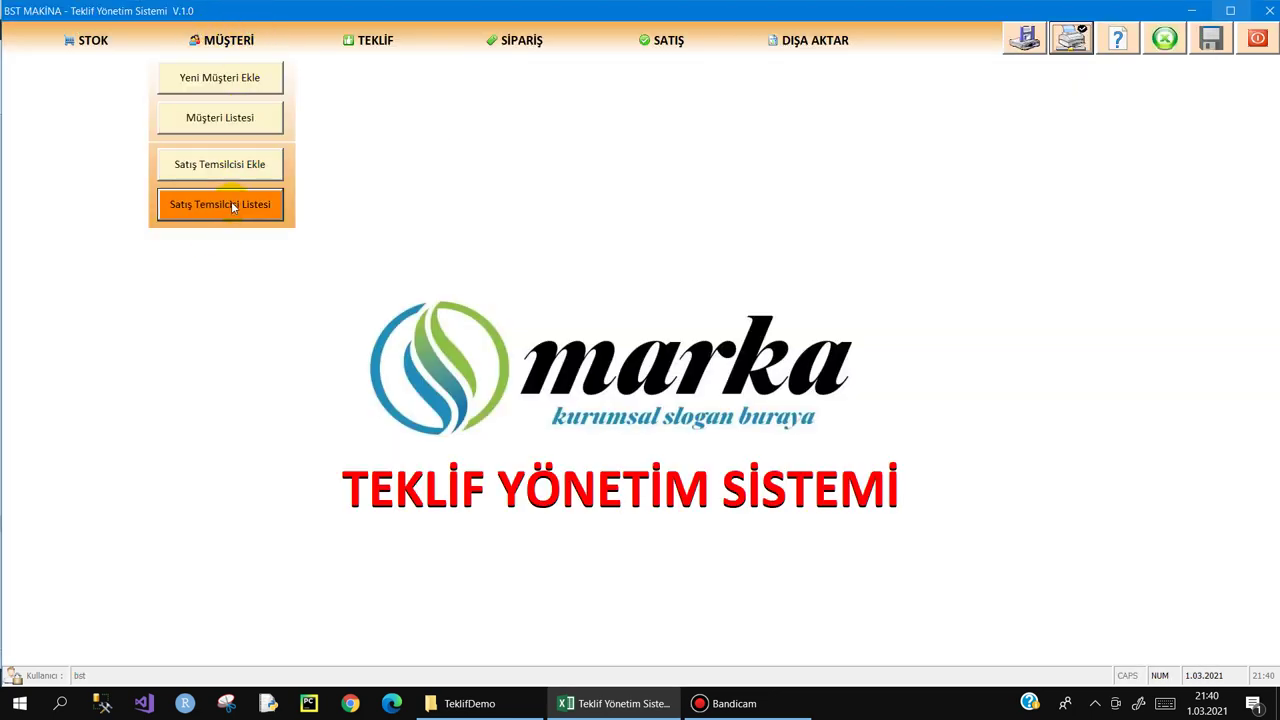
left_click(234, 205)
left_click(386, 96)
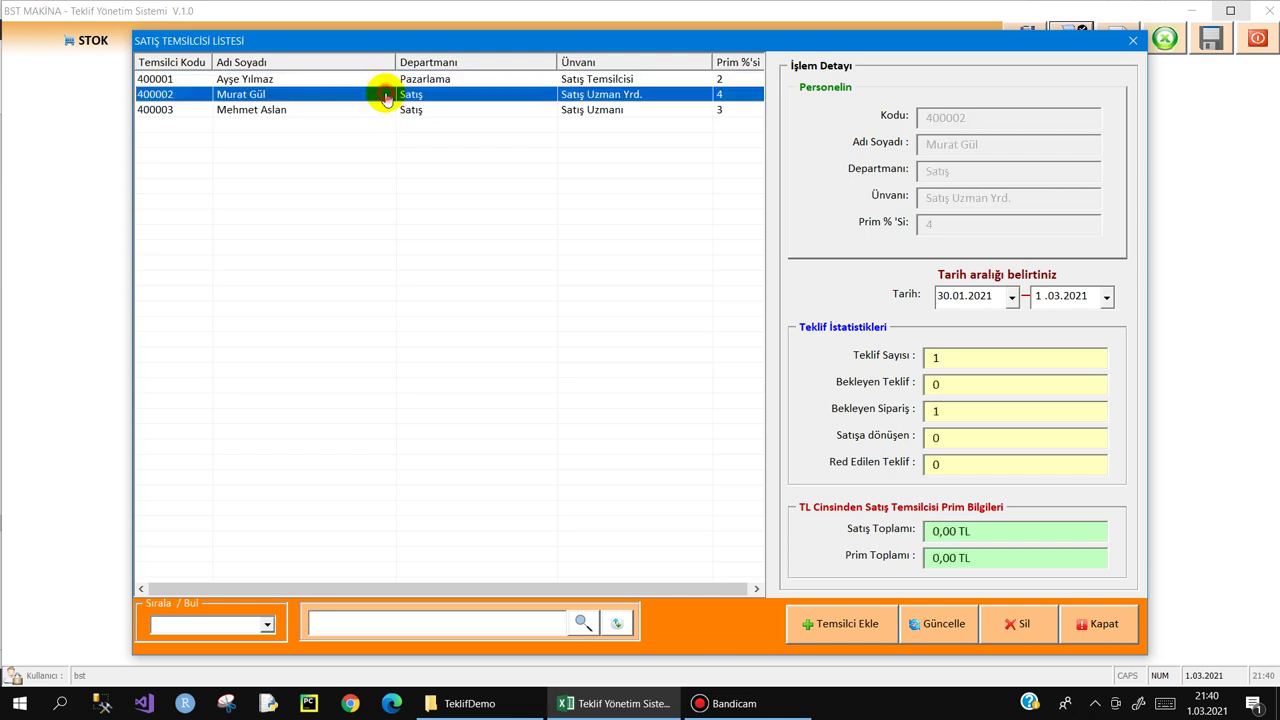
double_click(945, 411)
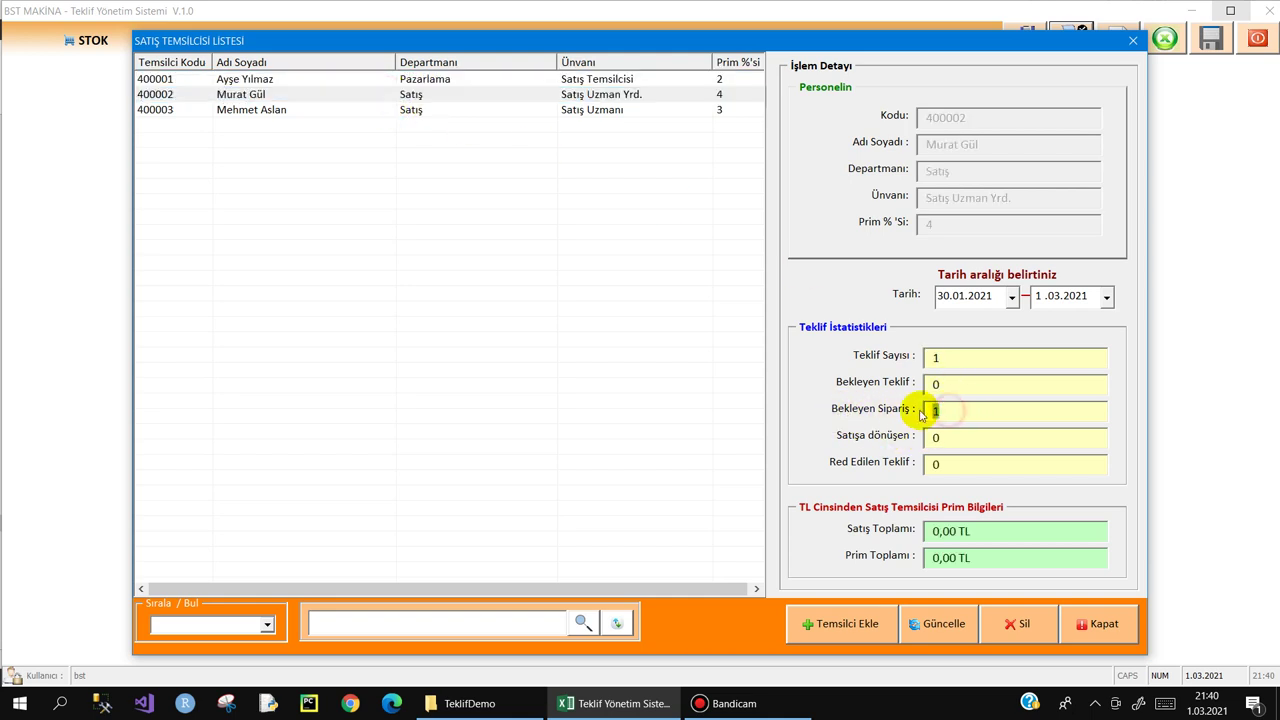
double_click(936, 464)
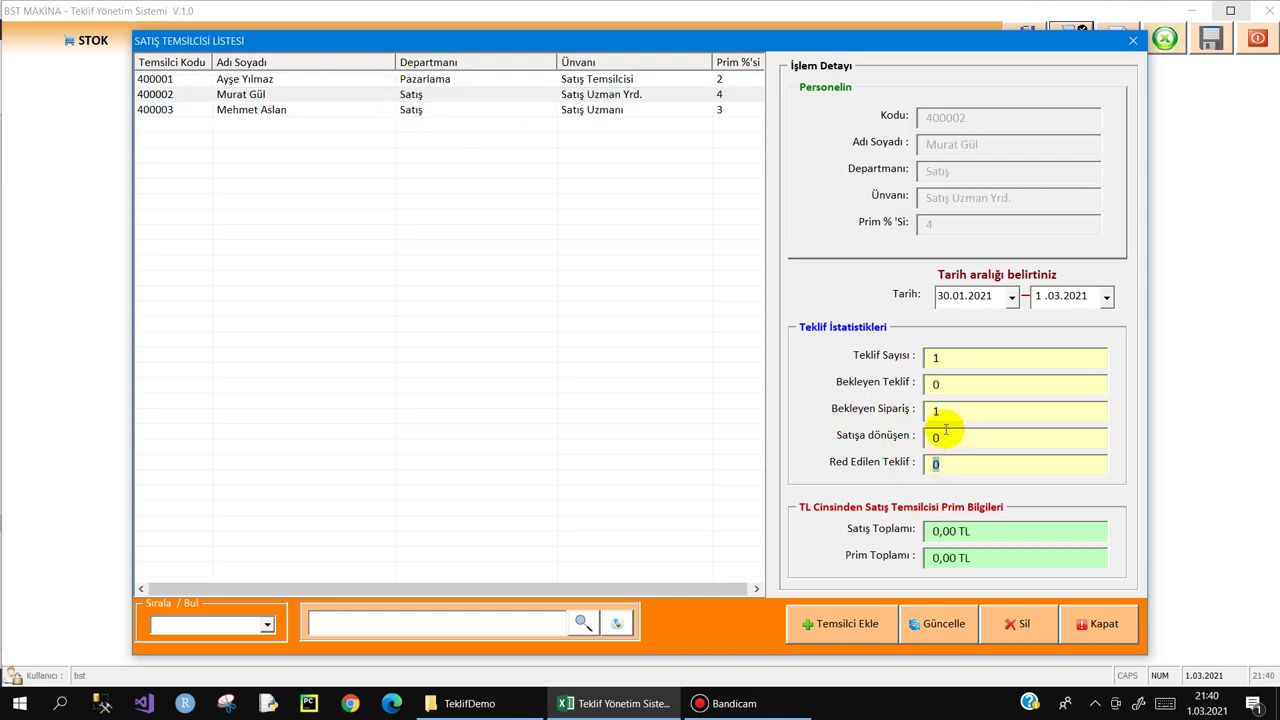
double_click(945, 411)
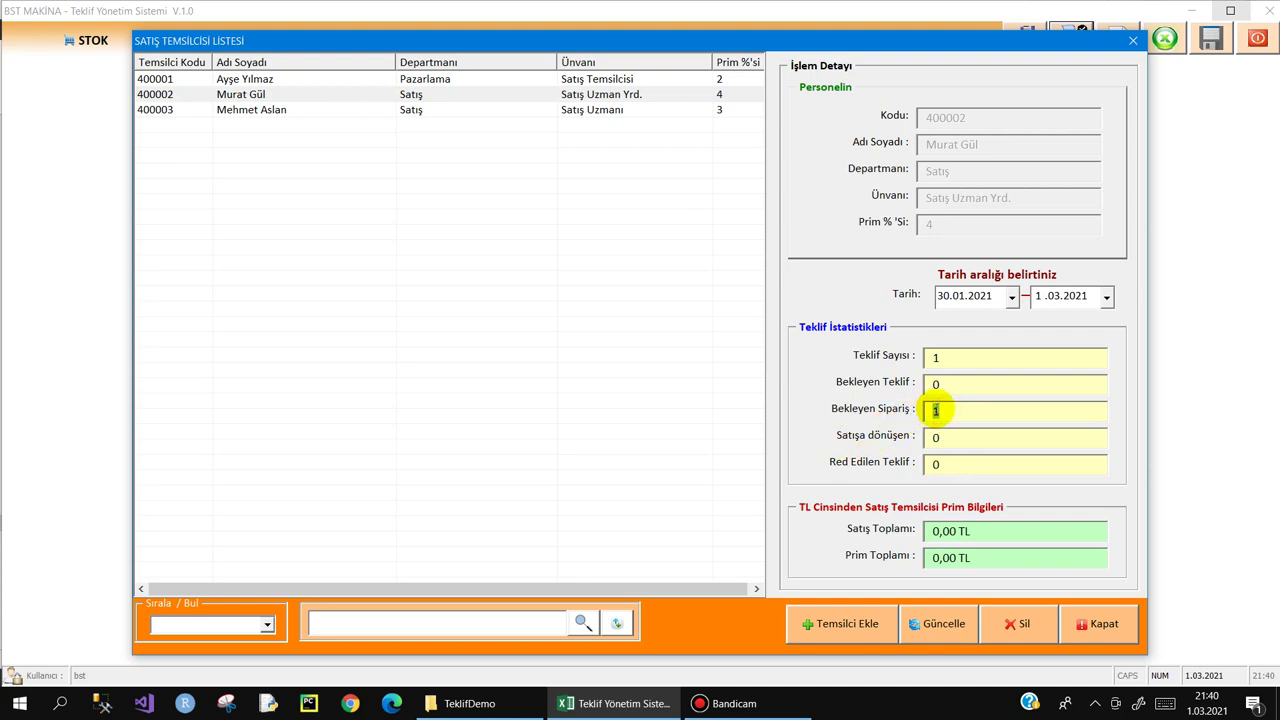
key("Escape")
- Bring up the order list and look through the stage filter criteria without applying one
left_click(520, 40)
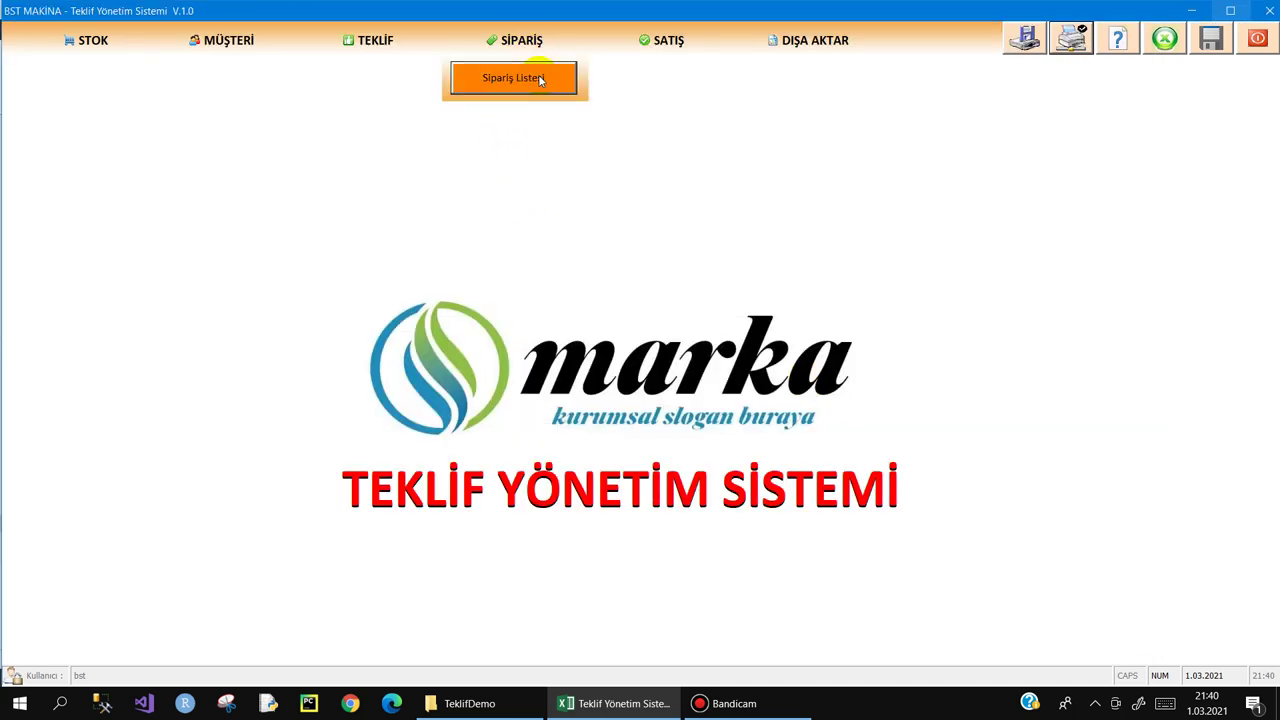
left_click(538, 77)
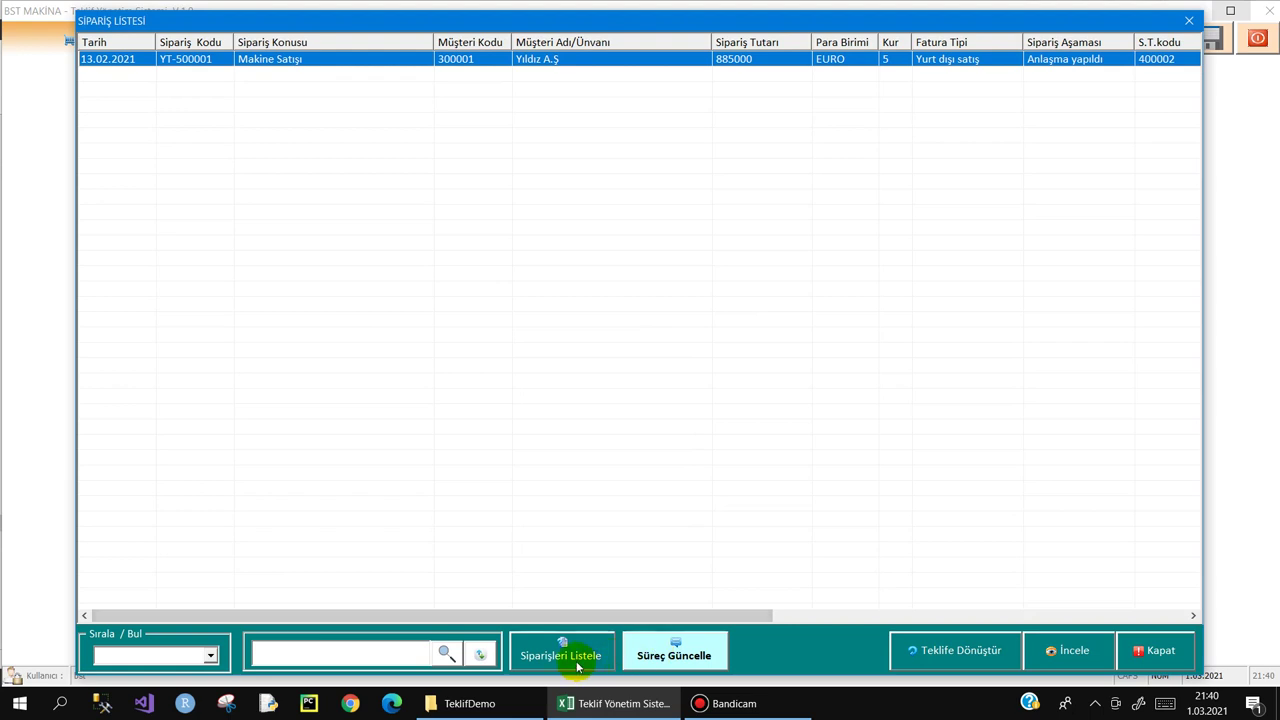
left_click(576, 656)
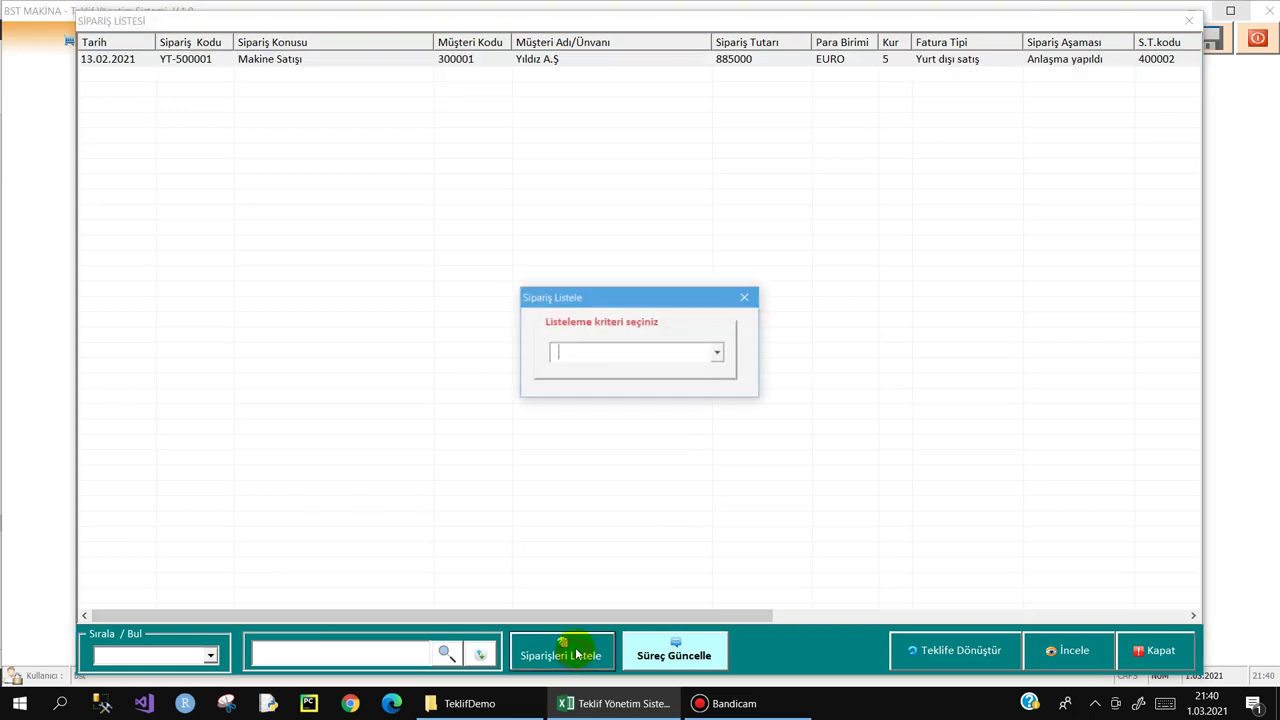
left_click(715, 352)
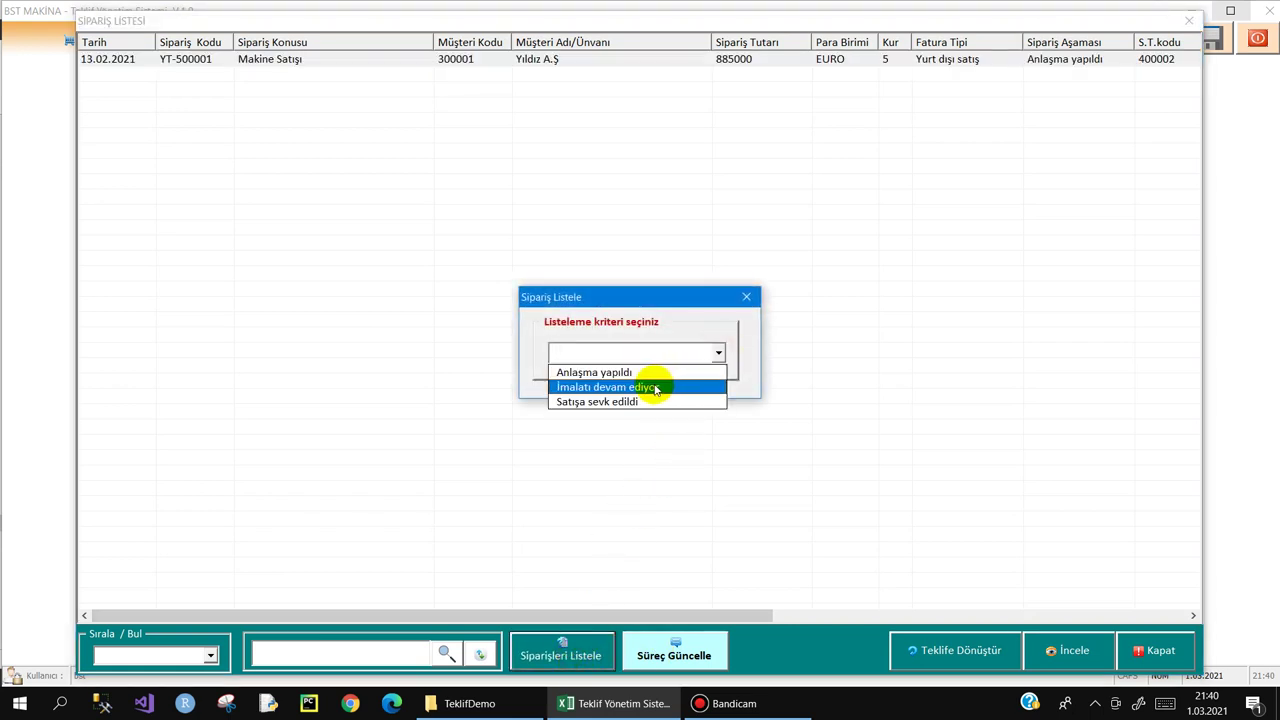
left_click(718, 345)
left_click(746, 297)
- Update order YT-500001's process stage to İmalatı devam ediyor
left_click(676, 651)
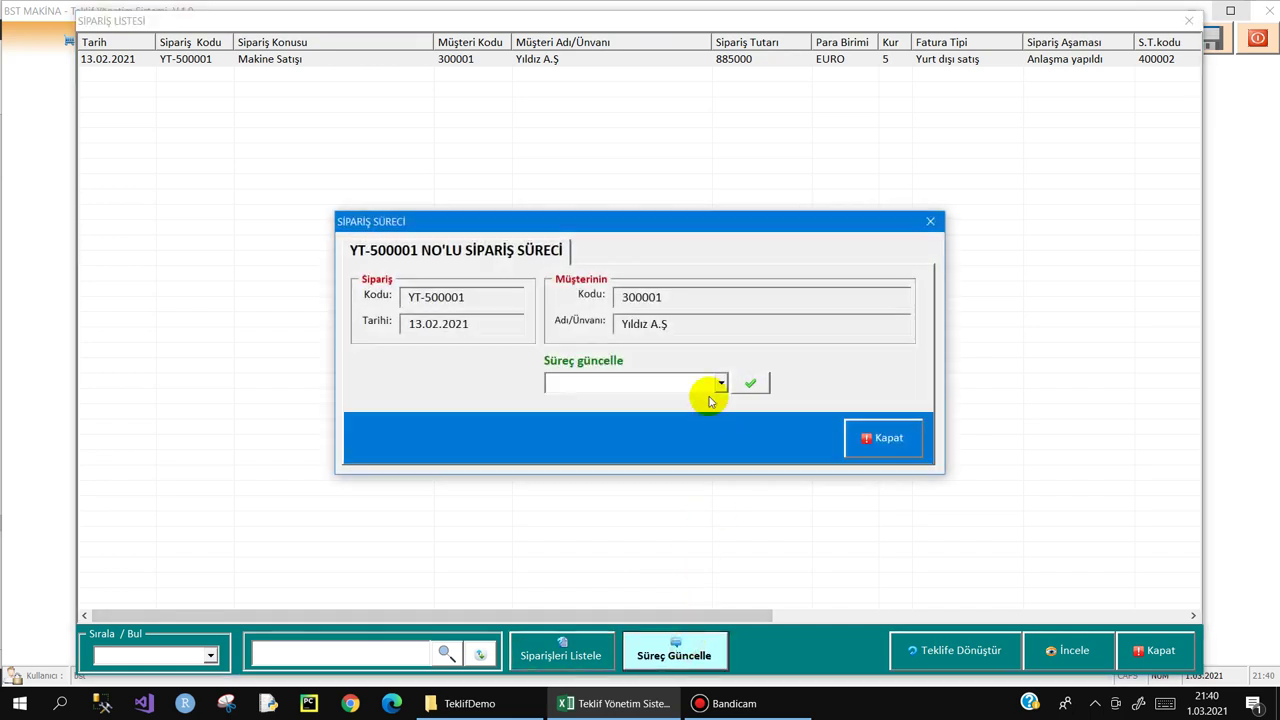
left_click(720, 384)
left_click(663, 417)
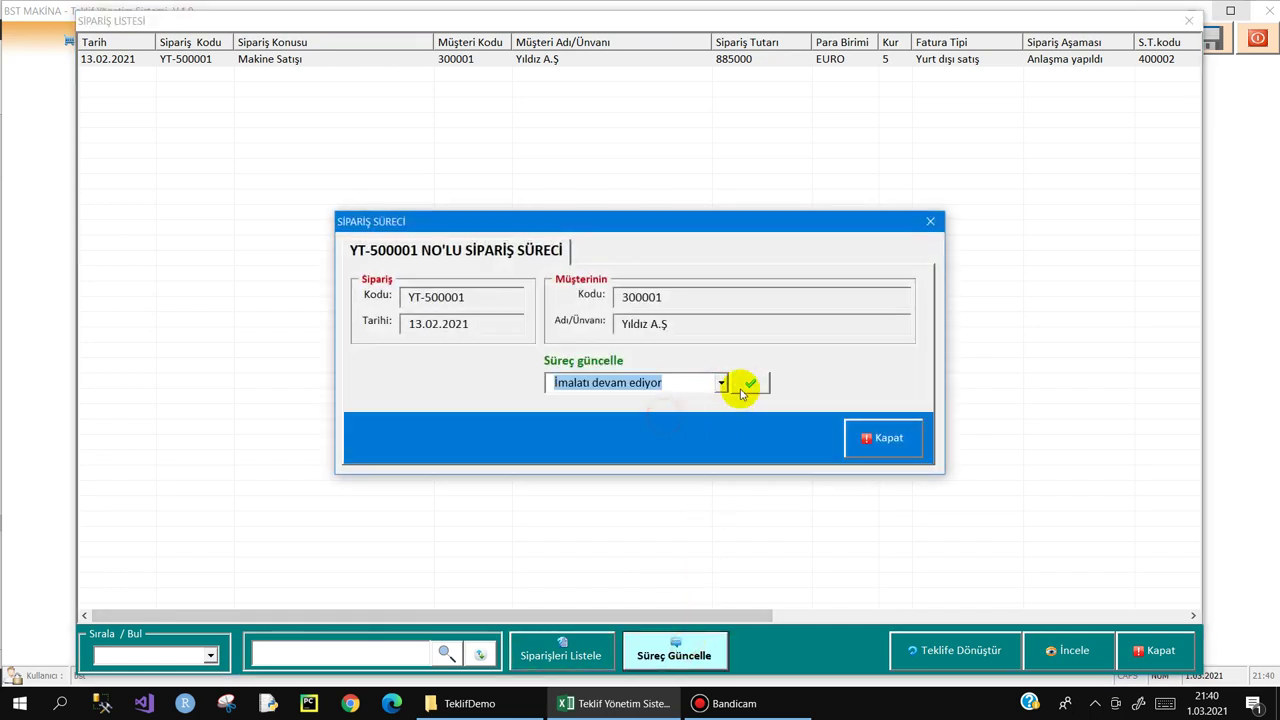
left_click(745, 384)
left_click(609, 405)
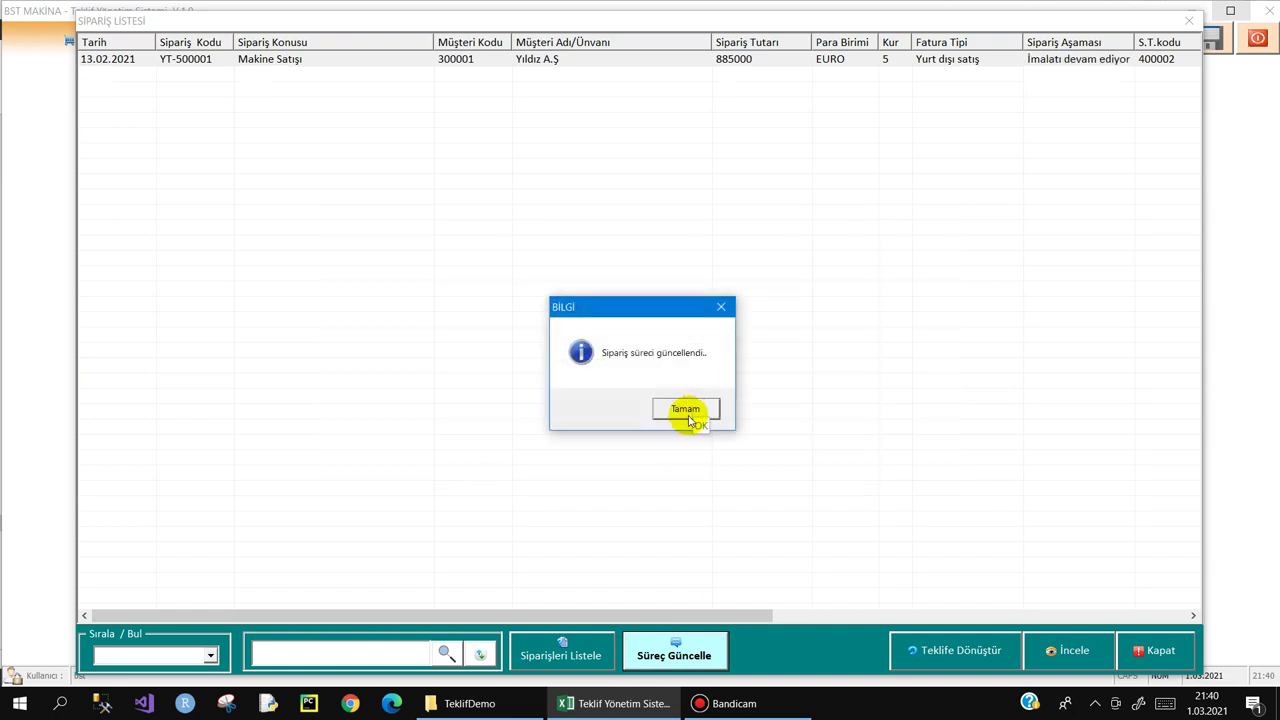
left_click(684, 409)
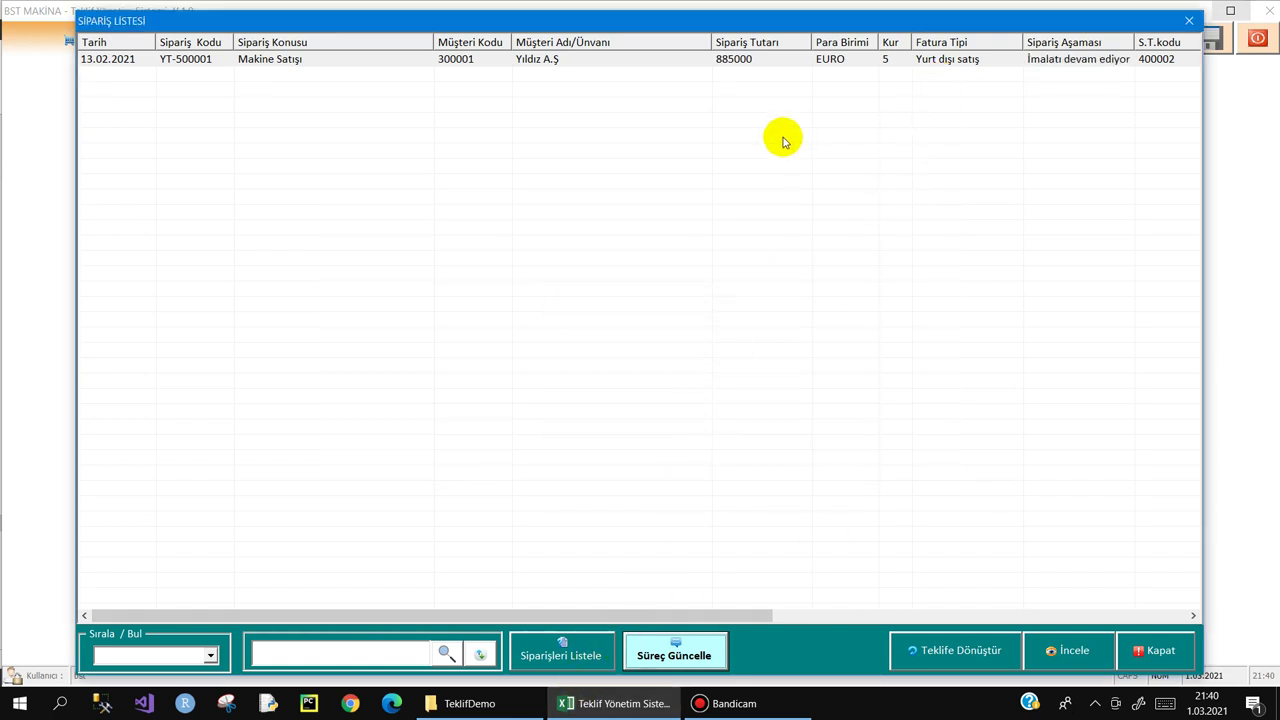
- Filter orders by Satışa sevk edildi, Anlaşma yapıldı, then İmalatı devam ediyor, and select YT-500001
left_click(565, 650)
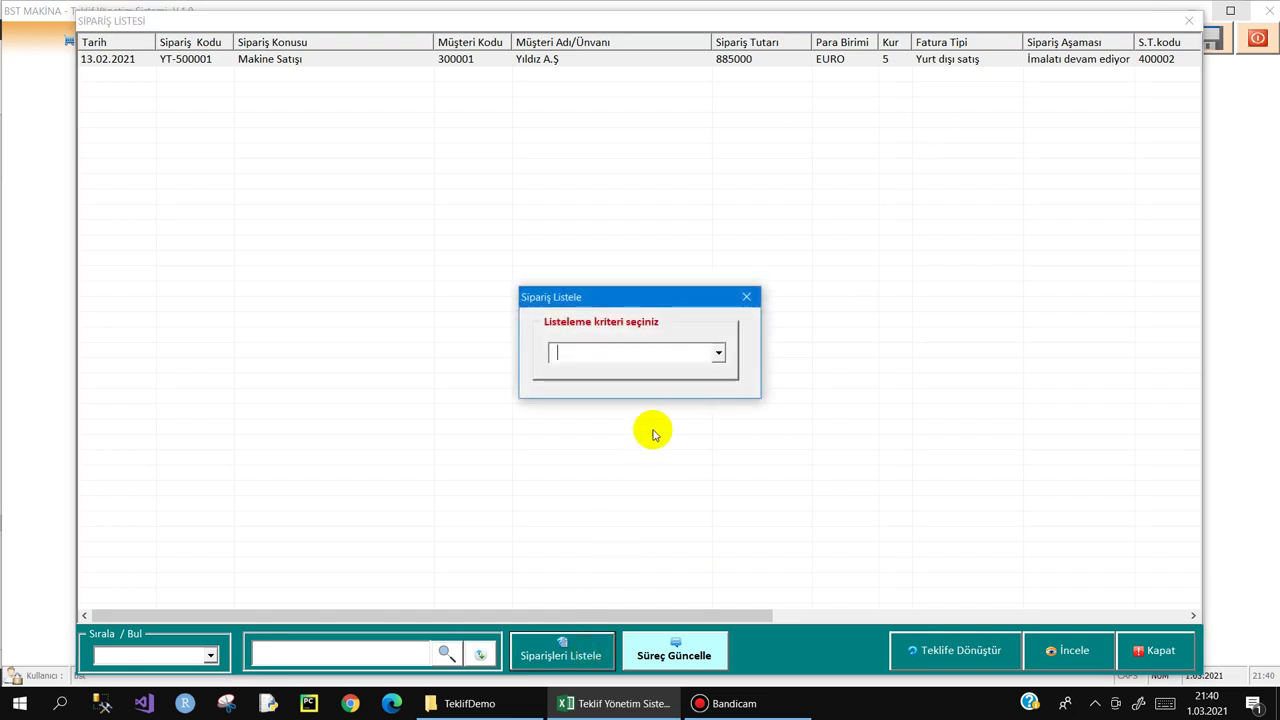
left_click(718, 352)
left_click(645, 401)
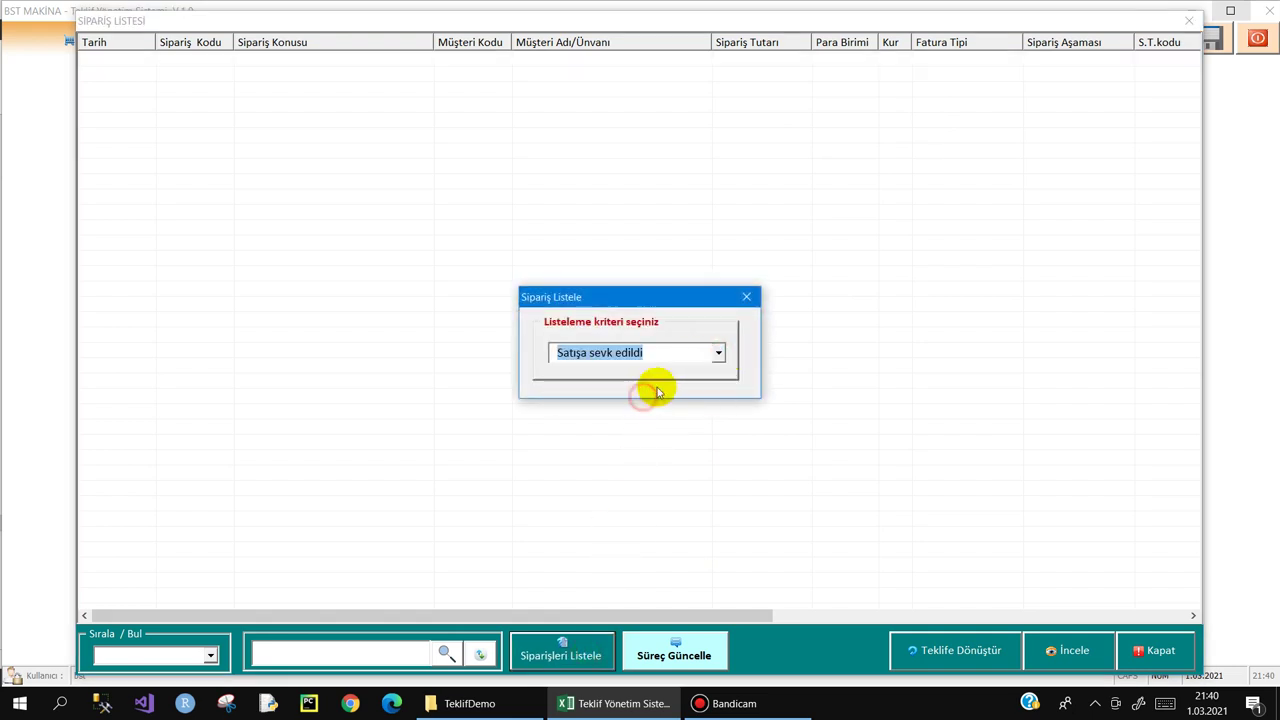
left_click(718, 352)
left_click(641, 375)
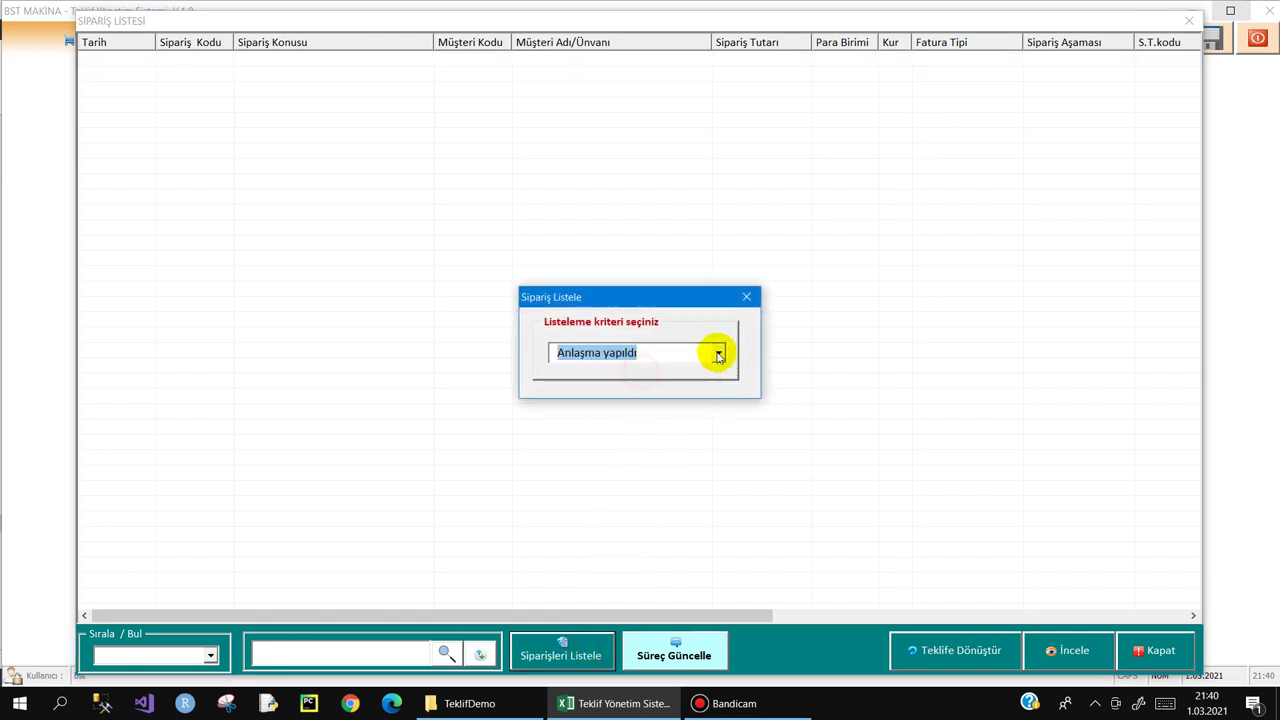
left_click(718, 352)
left_click(651, 387)
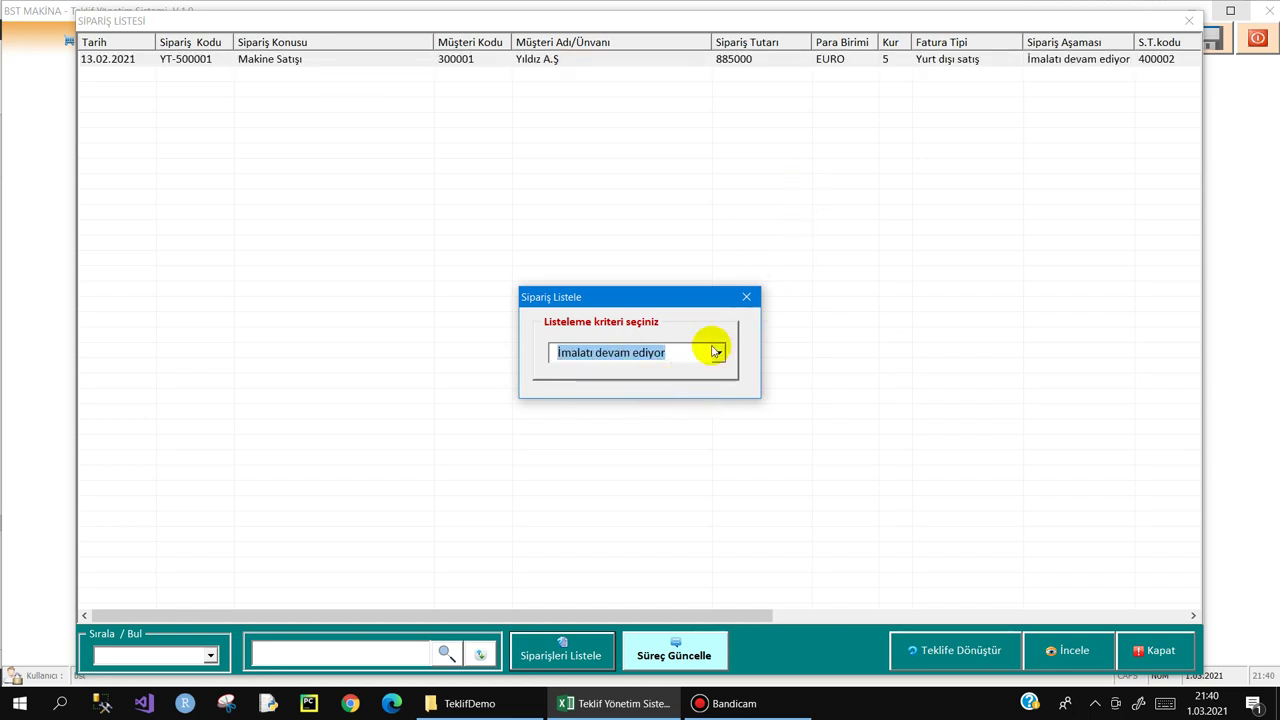
left_click(746, 298)
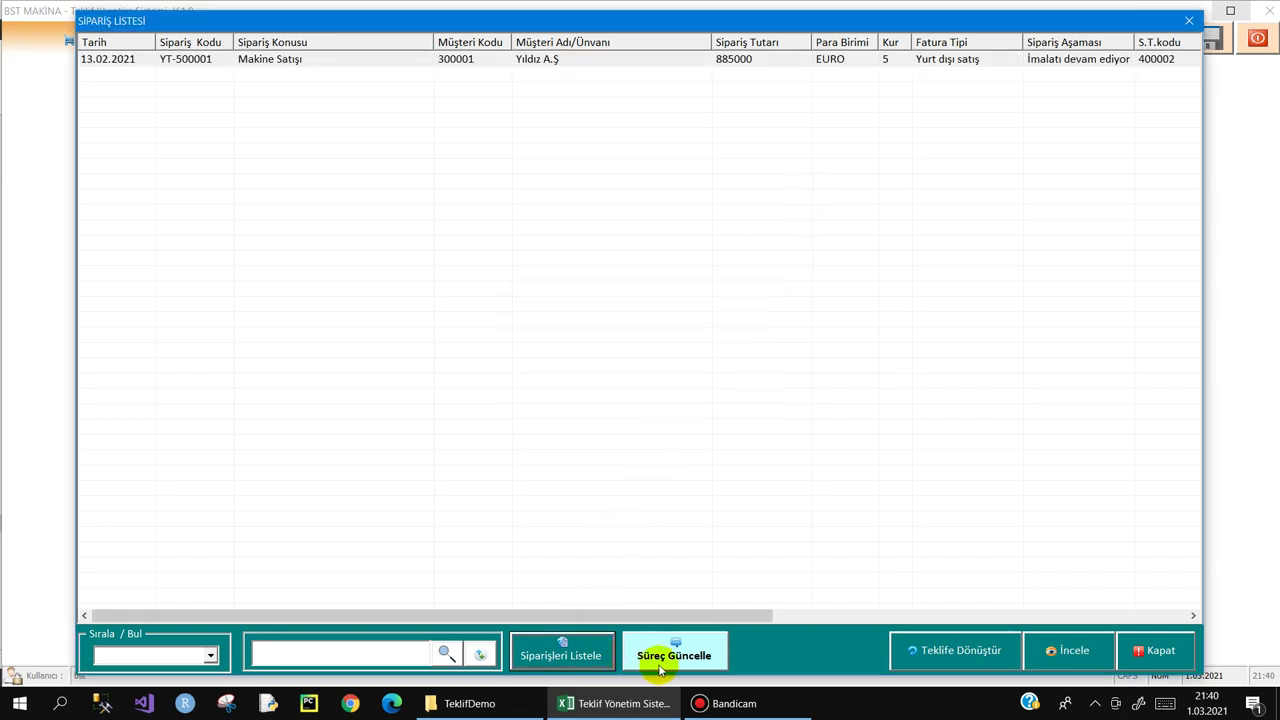
left_click(760, 59)
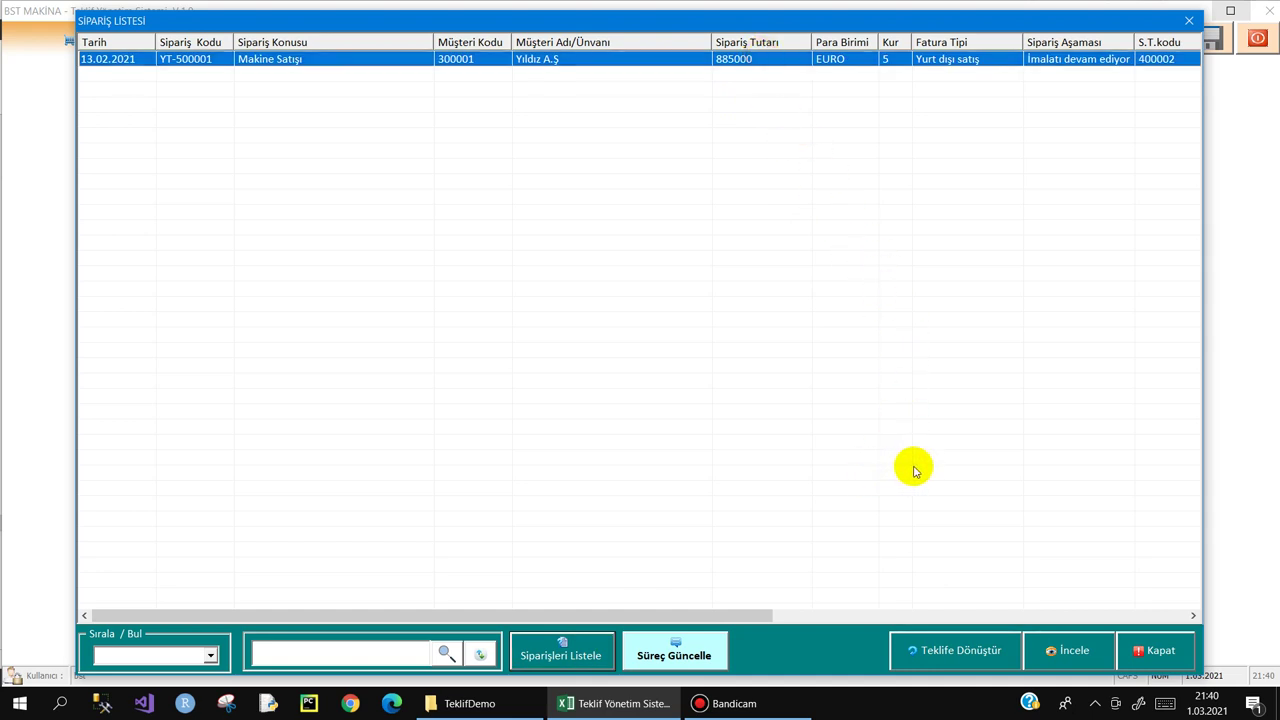
- Turn order YT-500001 back into a quote
left_click(945, 651)
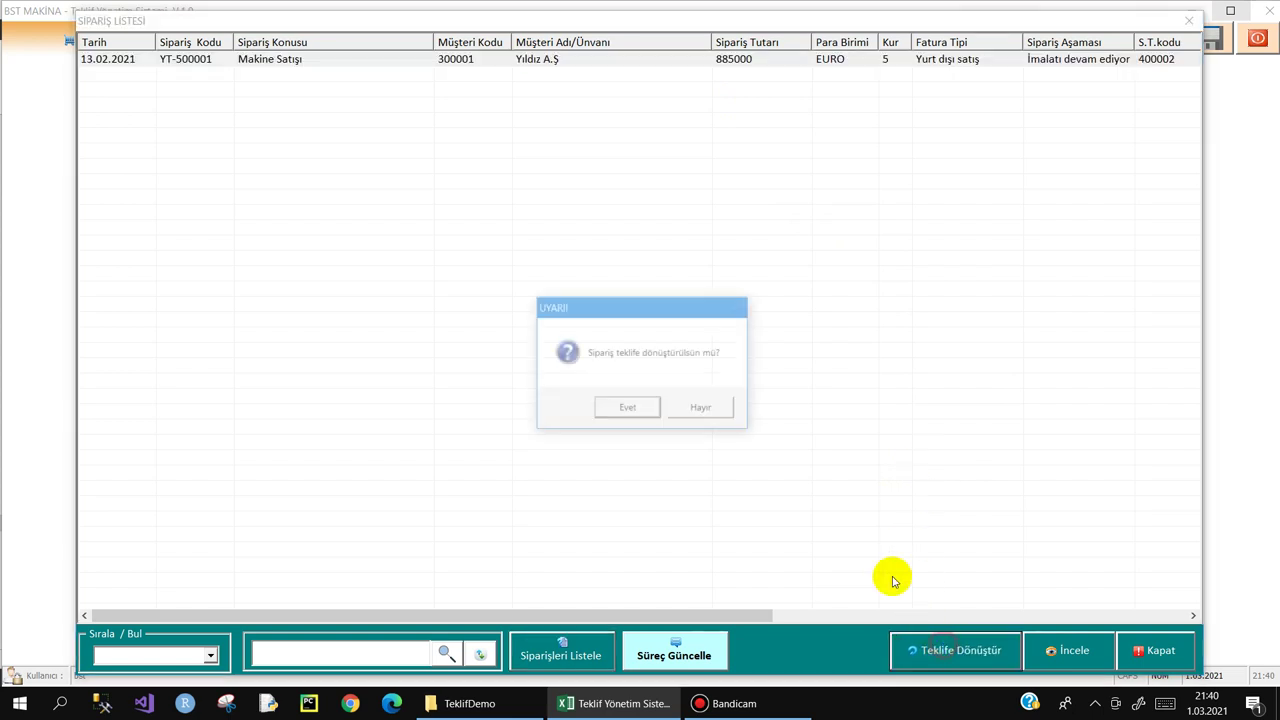
left_click(633, 410)
left_click(677, 412)
- From the quote list, complete quote YT-500001 and convert it into an order again
left_click(525, 41)
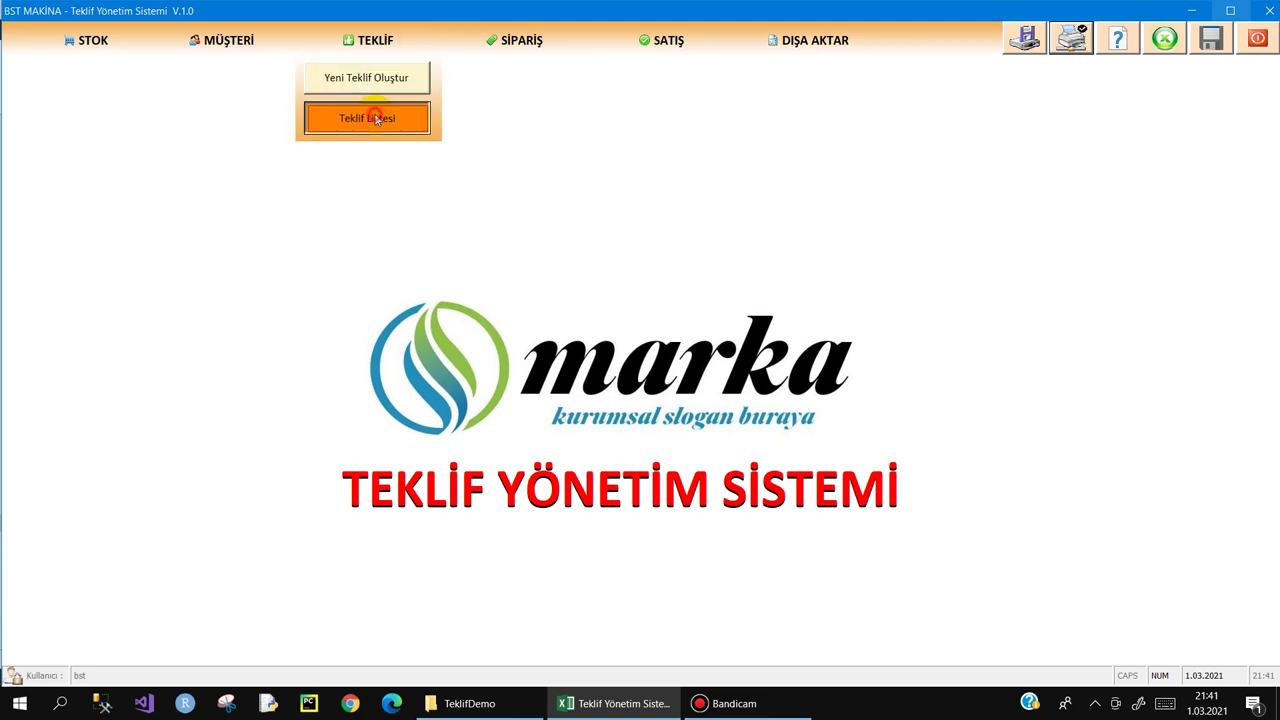
left_click(367, 118)
left_click(766, 652)
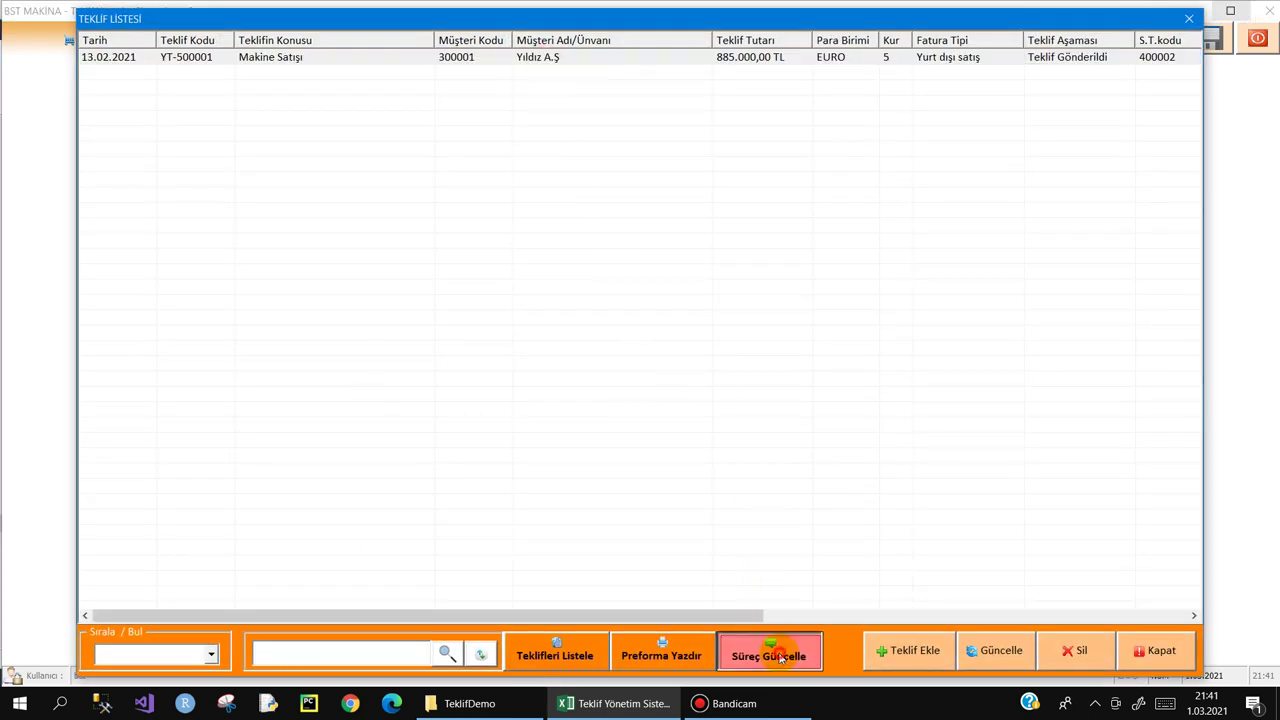
left_click(455, 567)
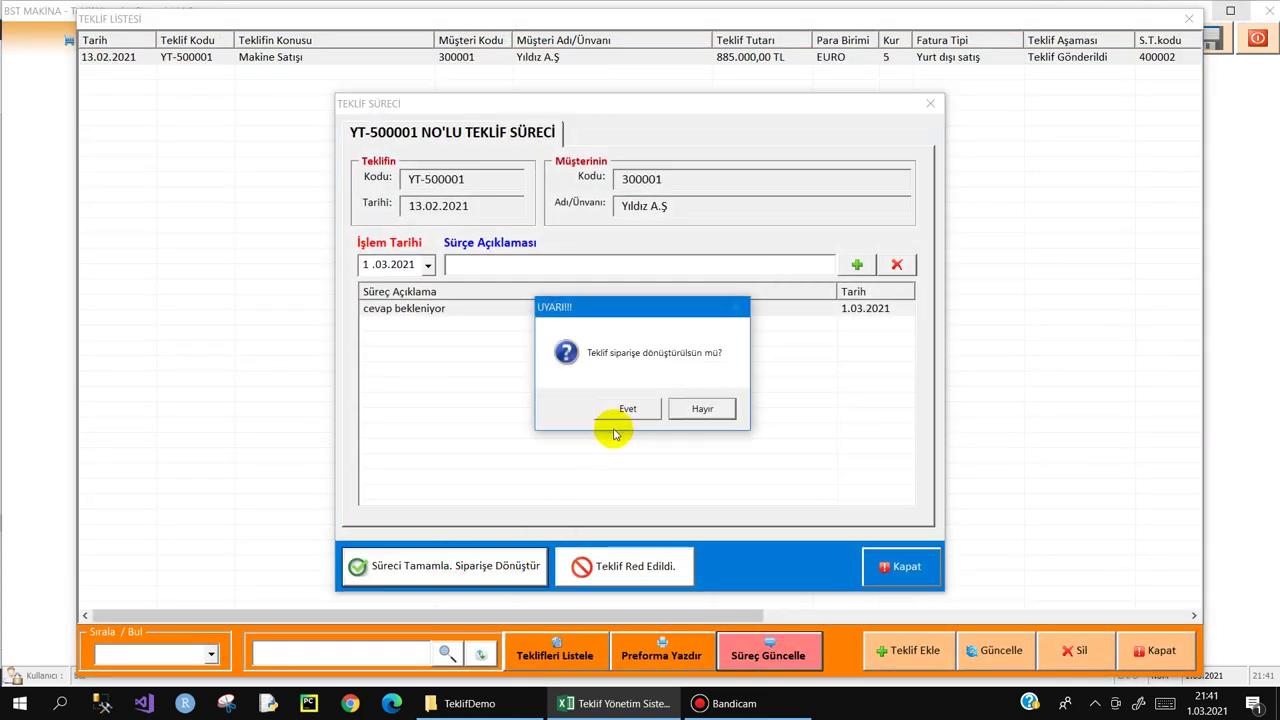
left_click(625, 405)
left_click(675, 410)
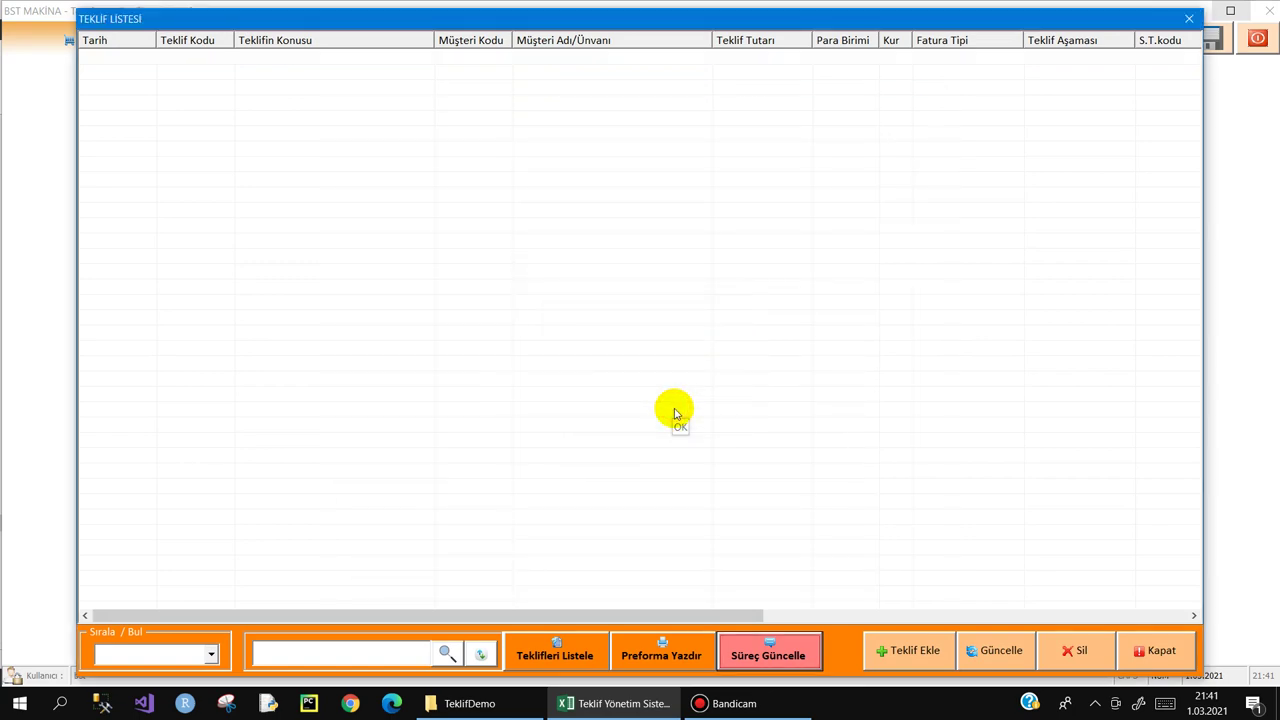
- Close the quote list and show the Sipariş Listesi order list
key("Escape")
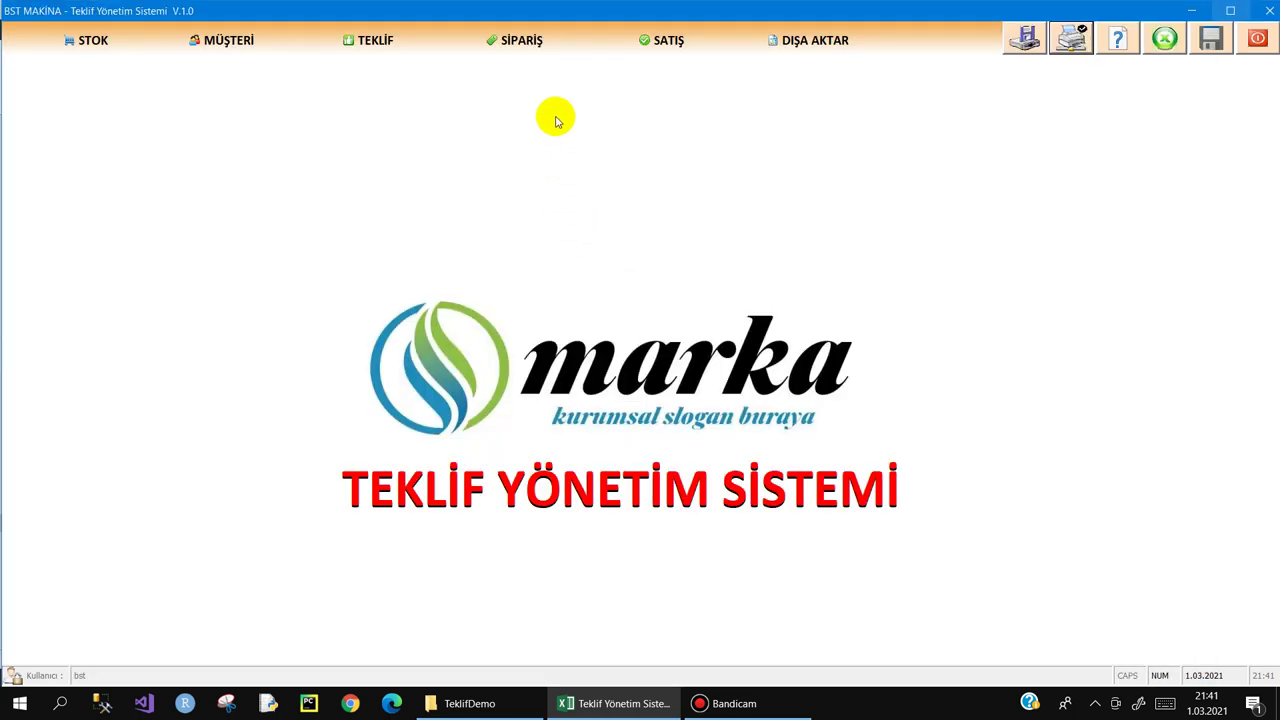
left_click(545, 38)
left_click(525, 87)
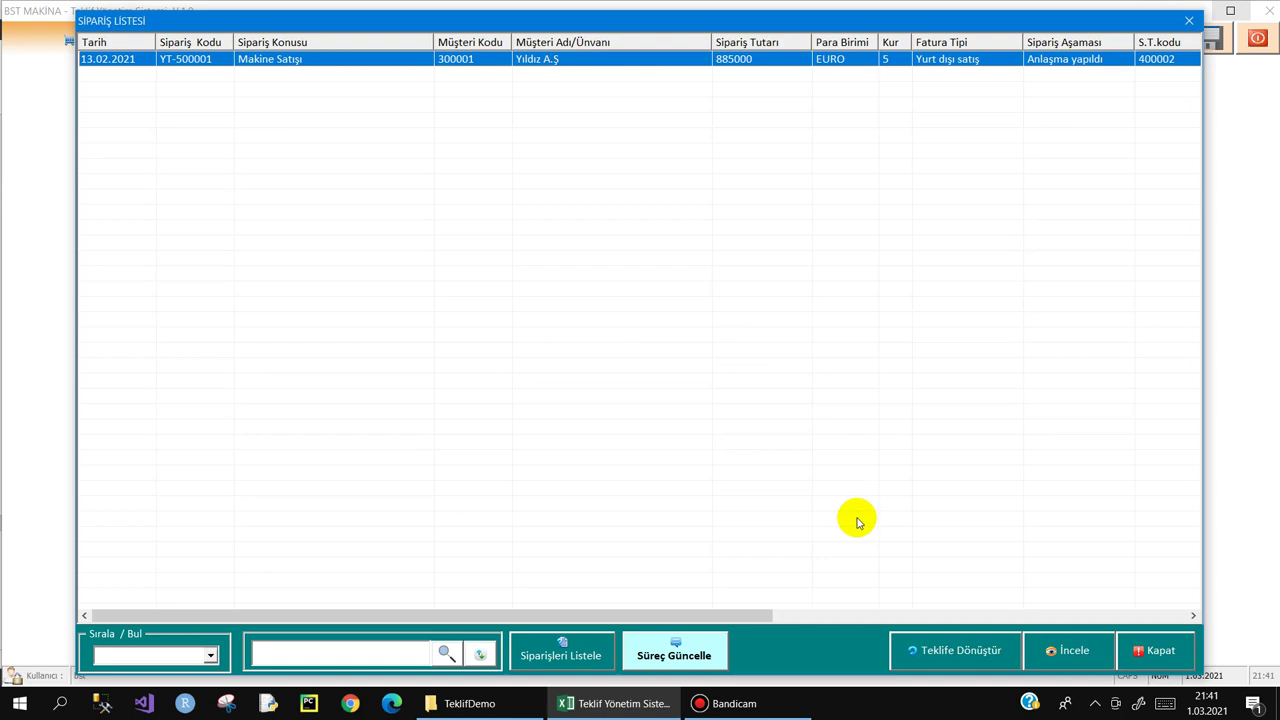
- Review order YT-500001's details, checking product lines ST-200002 and ST-200001
left_click(1066, 651)
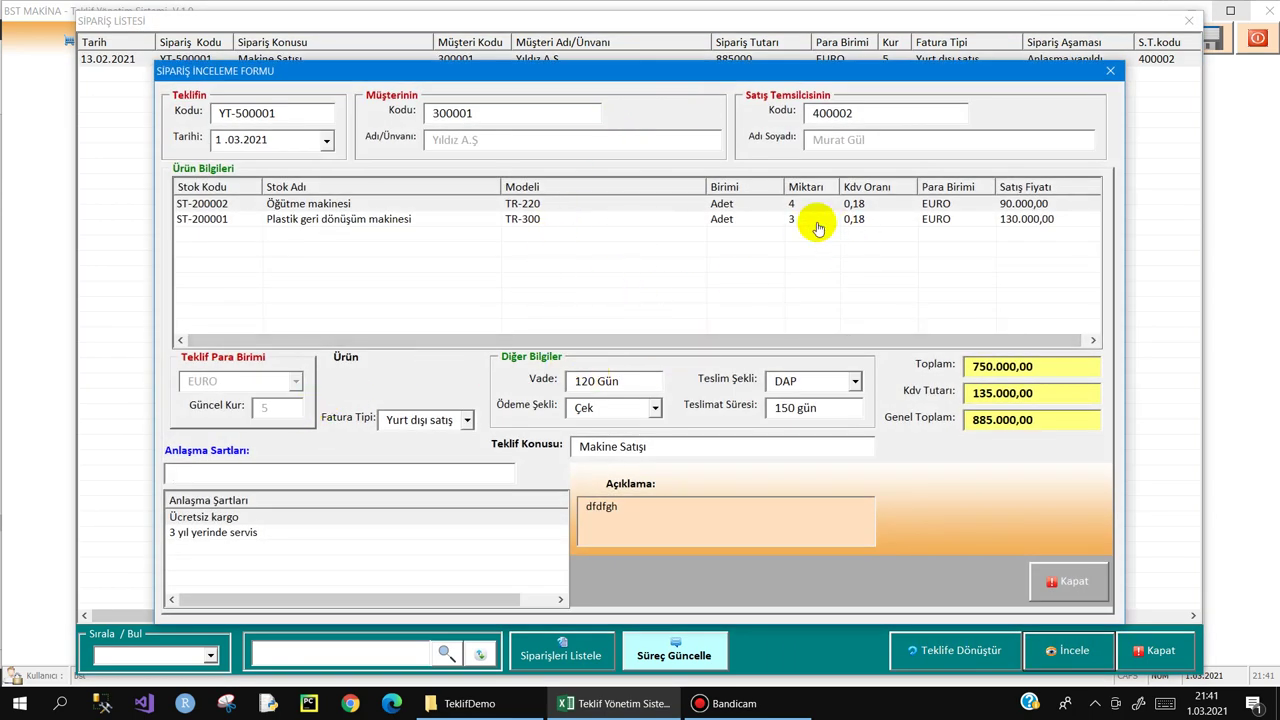
left_click(795, 205)
left_click(790, 220)
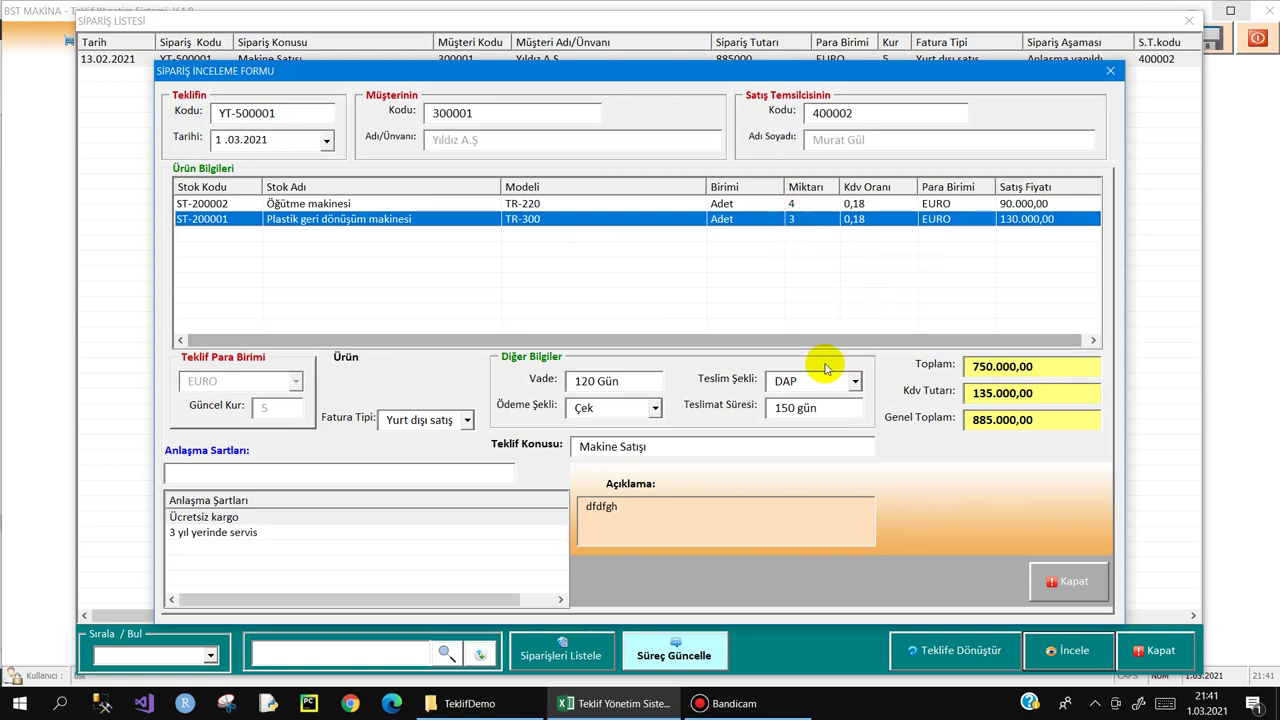
key("Escape")
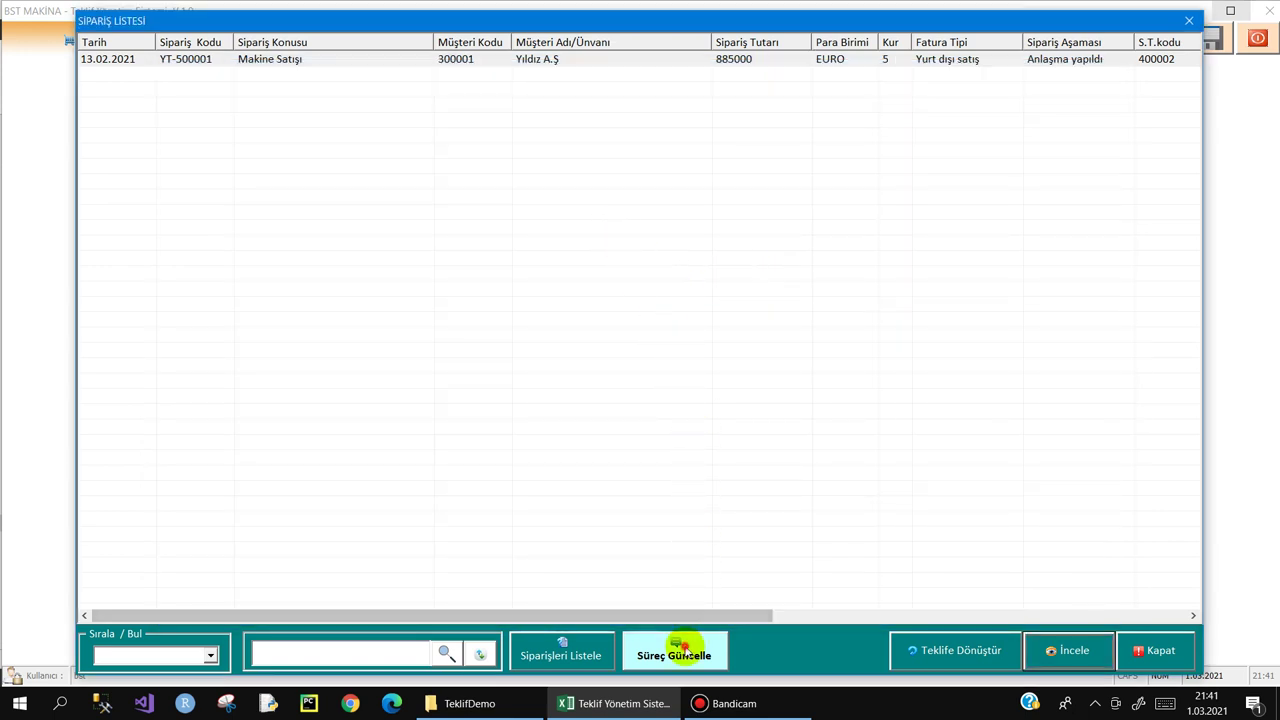
- Update the order's process stage to Satışa sevk edildi and confirm
left_click(676, 648)
left_click(721, 383)
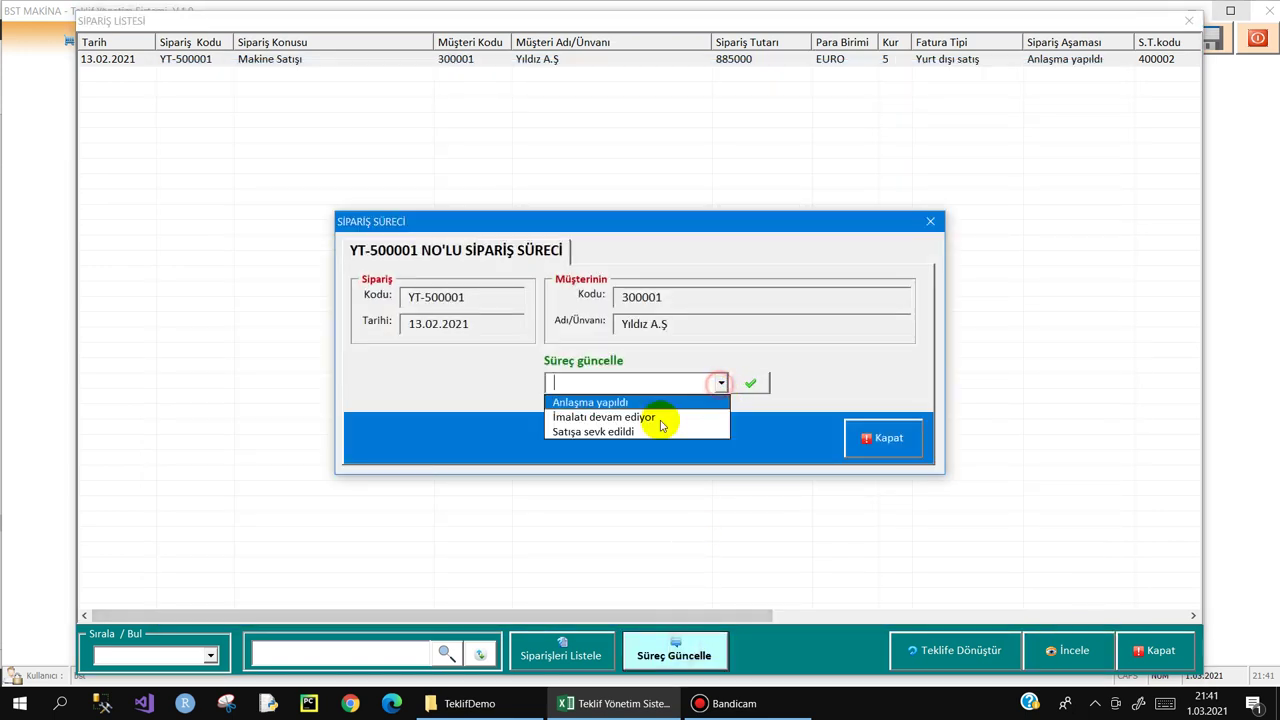
left_click(603, 432)
left_click(752, 384)
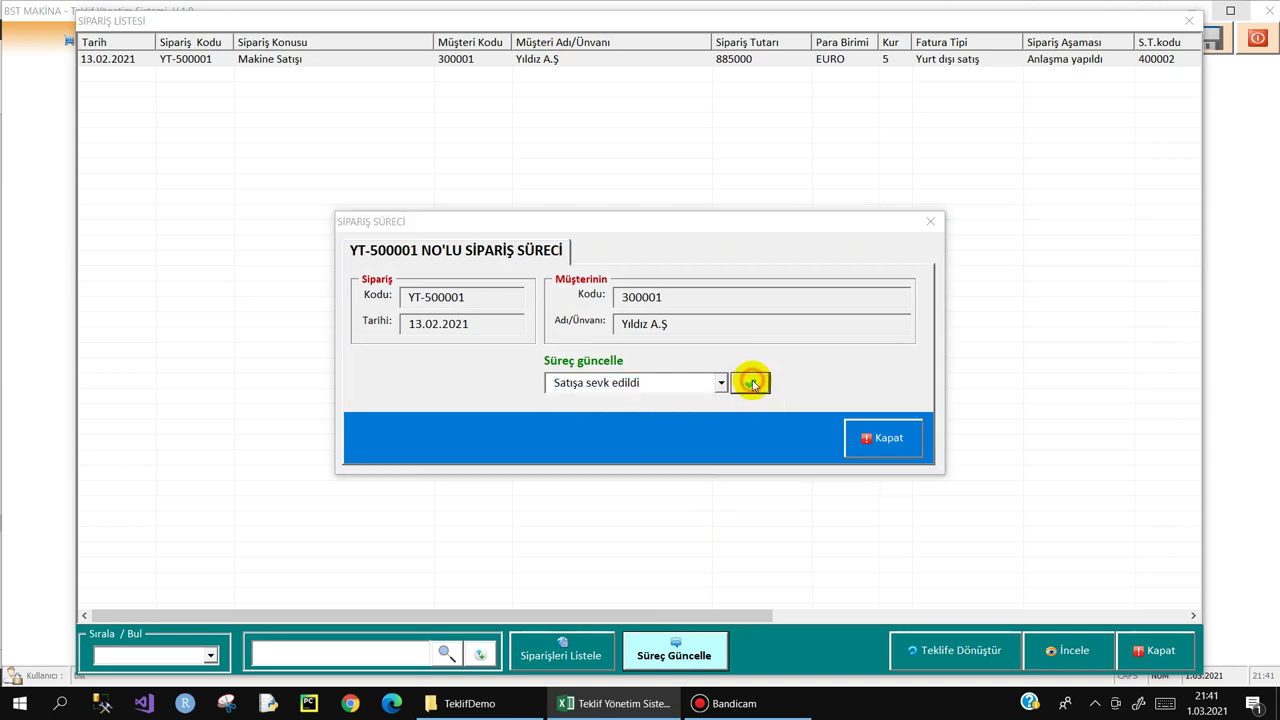
left_click(610, 410)
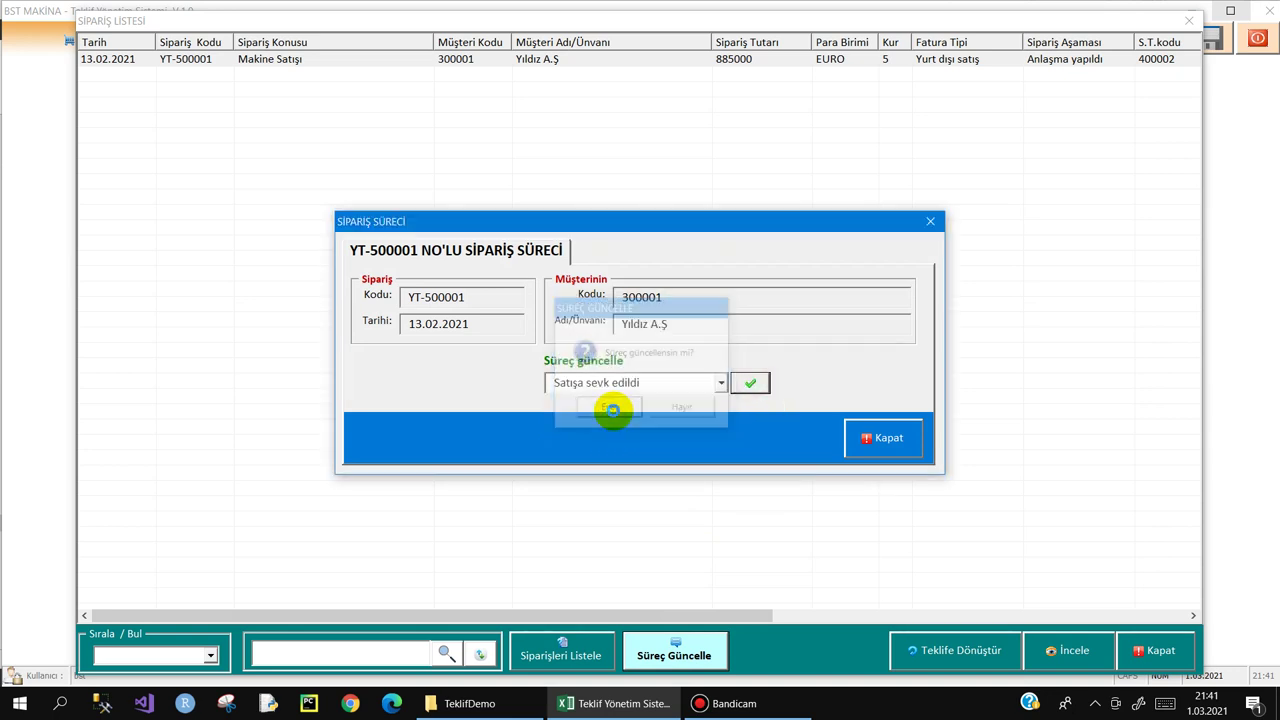
left_click(682, 412)
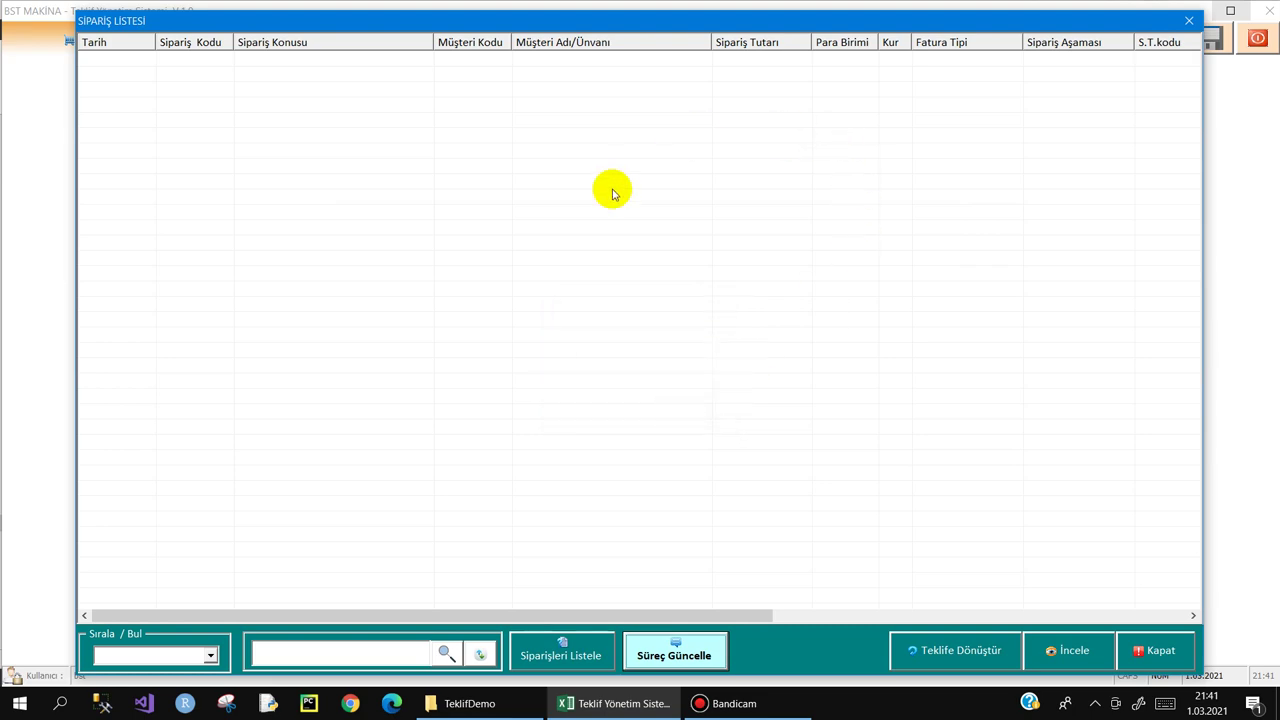
mouse_move(223, 40)
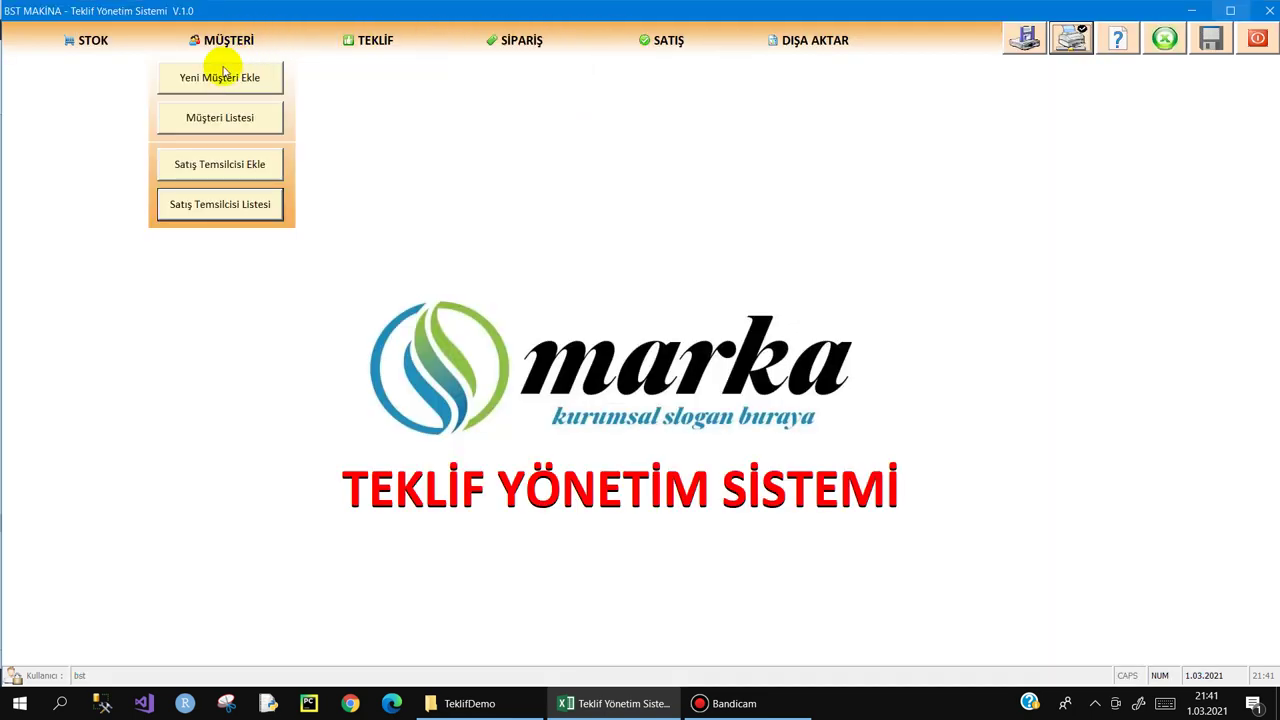
left_click(222, 206)
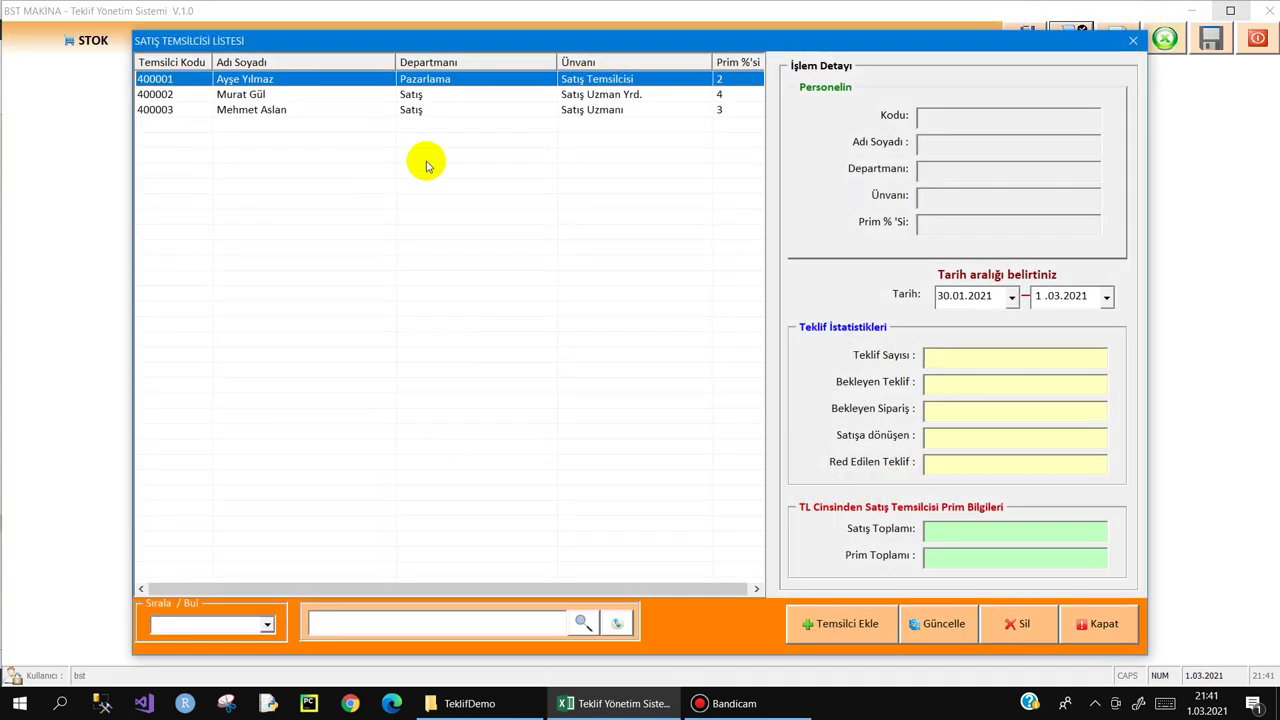
left_click(447, 93)
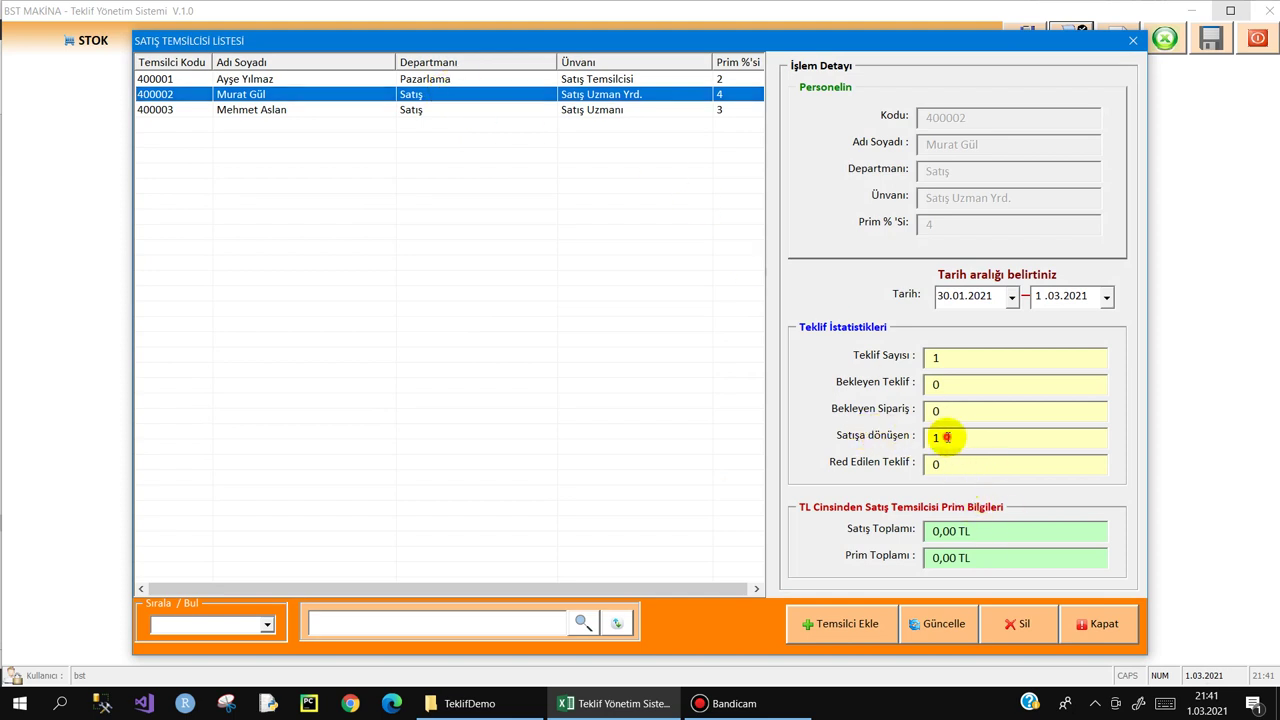
key("Escape")
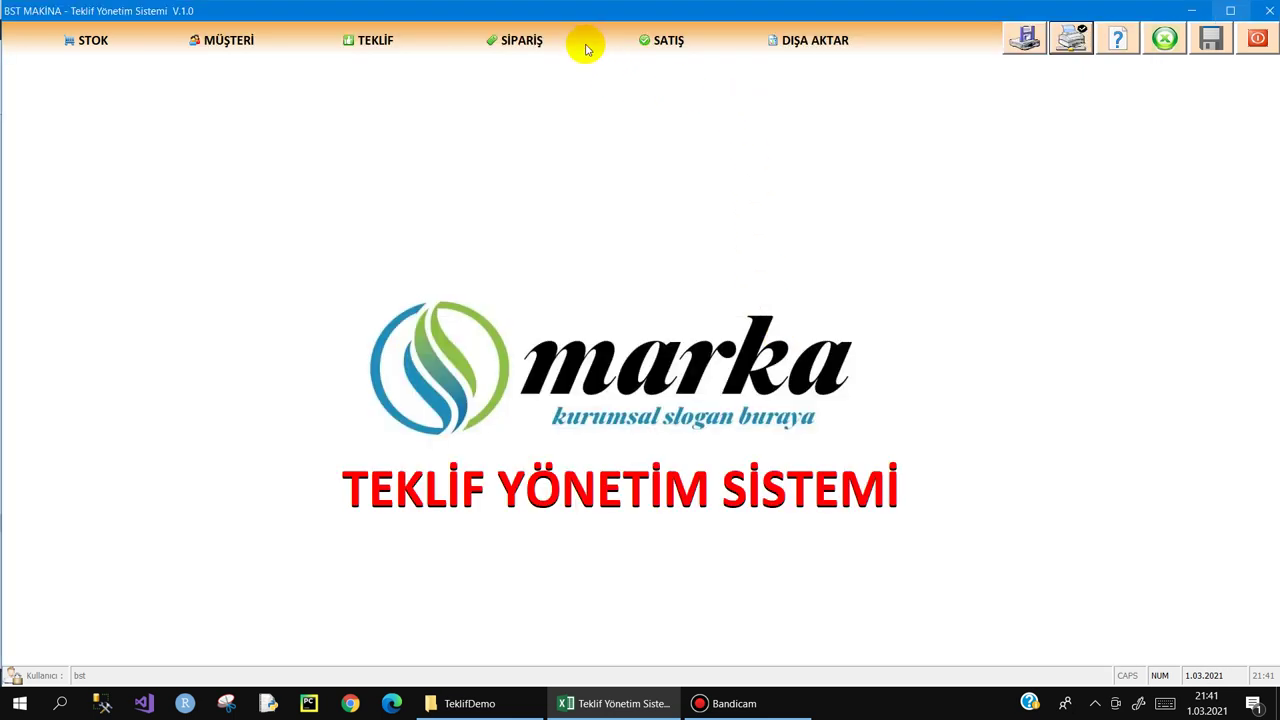
left_click(660, 40)
- From the sales list, convert sale YT-500001 back into an order
left_click(655, 77)
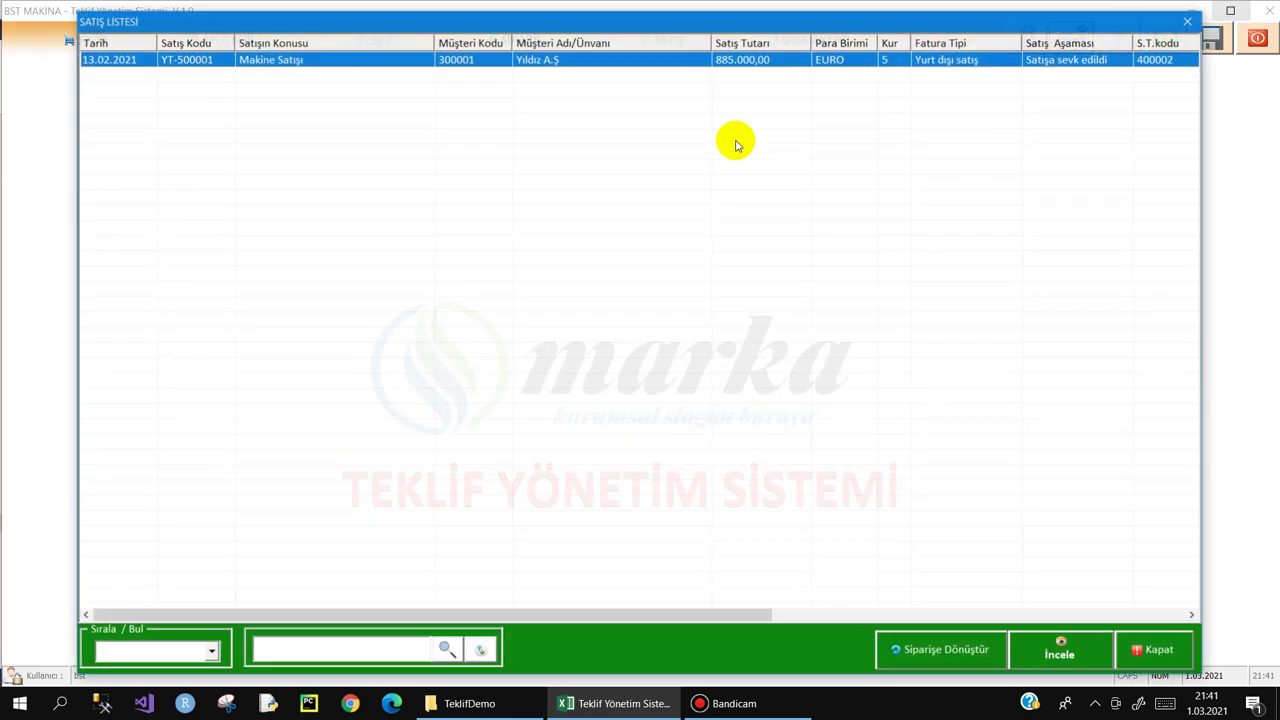
left_click(211, 652)
left_click(213, 652)
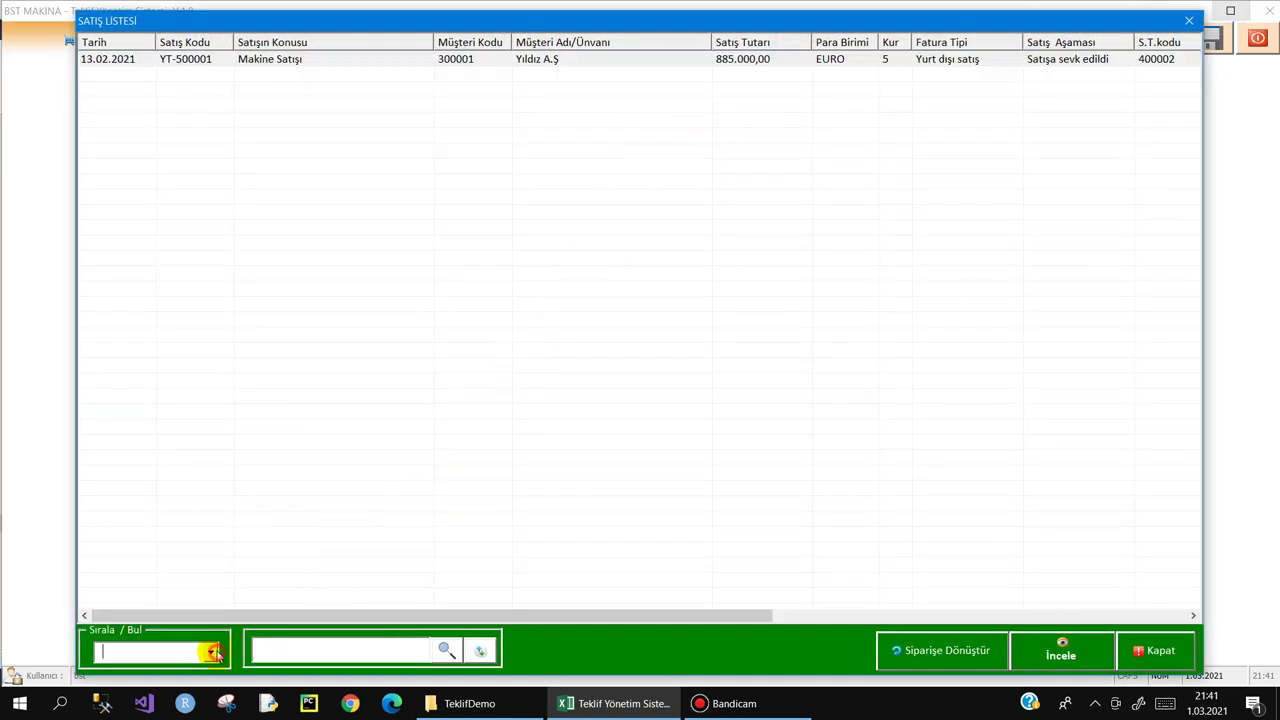
left_click(937, 651)
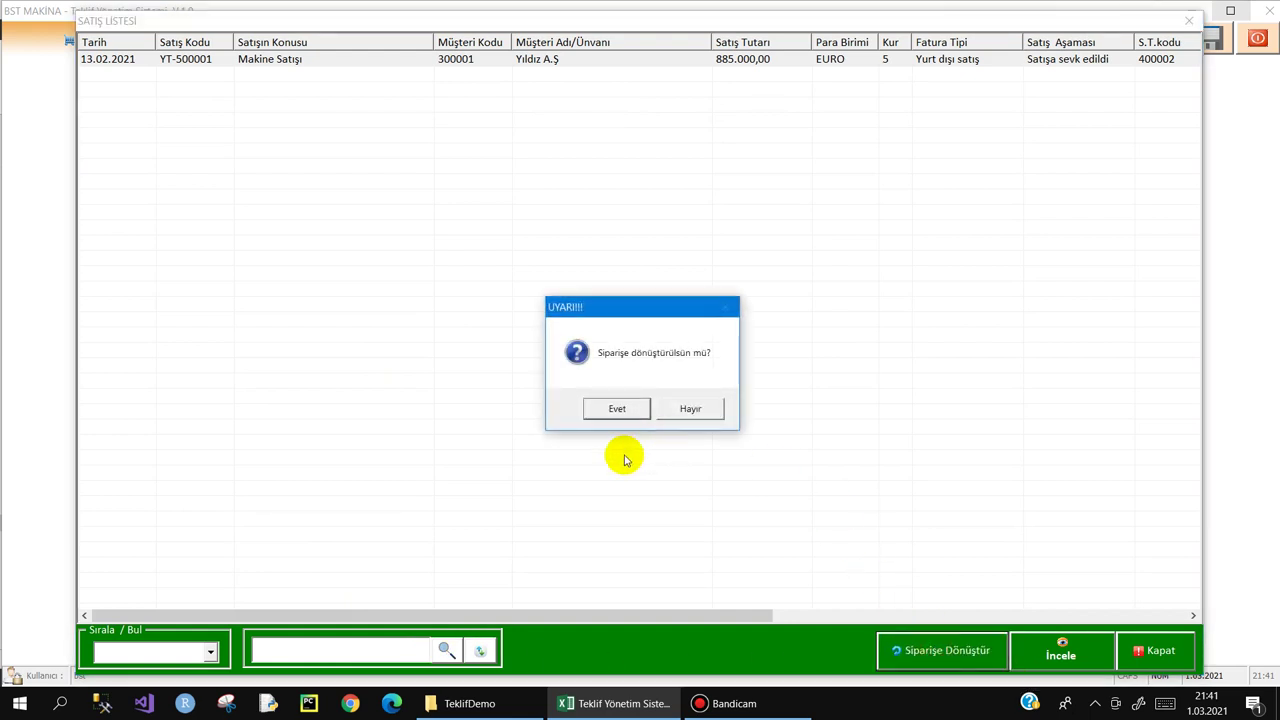
left_click(607, 407)
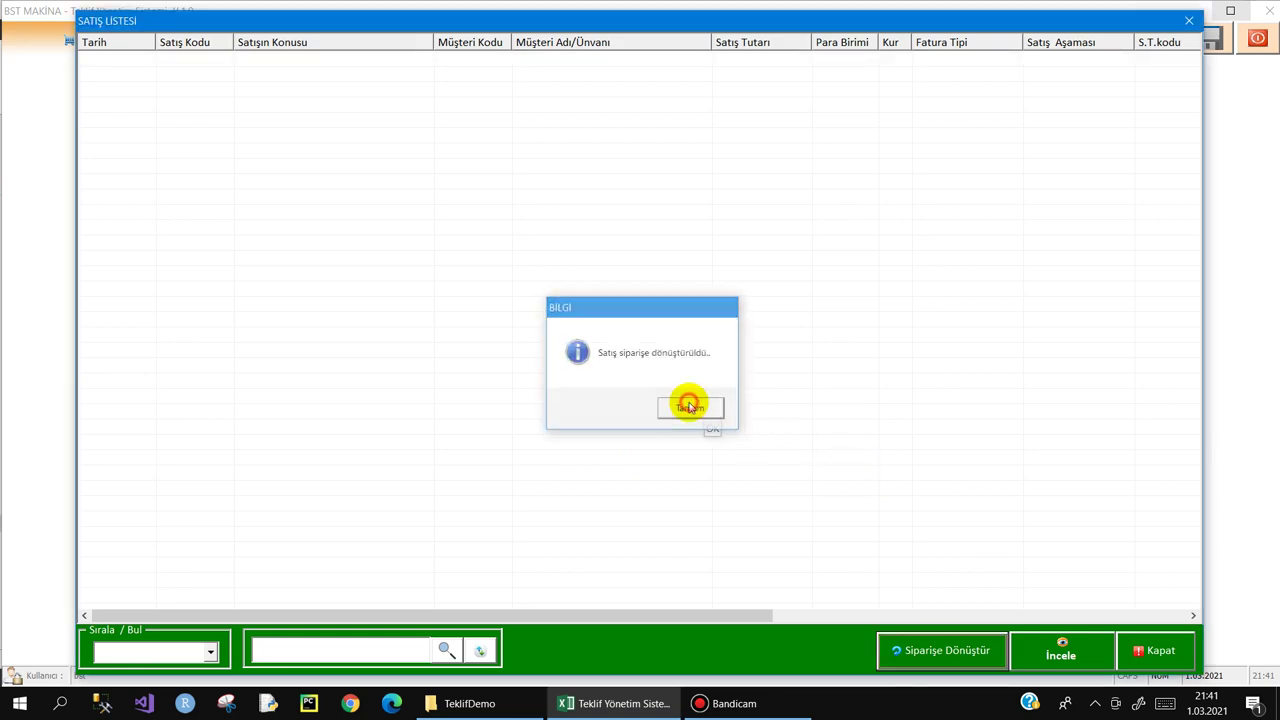
left_click(711, 418)
- In the order list, update YT-500001's process stage to Satışa sevk edildi
left_click(521, 40)
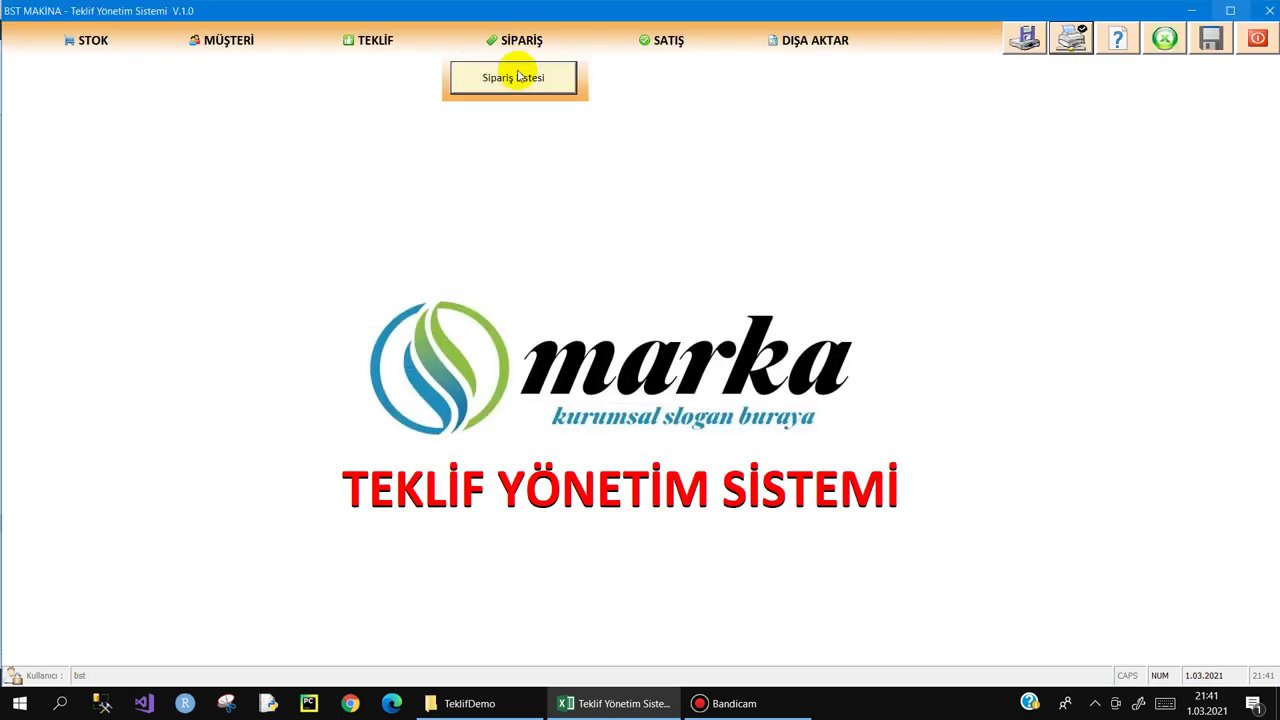
left_click(506, 80)
left_click(678, 650)
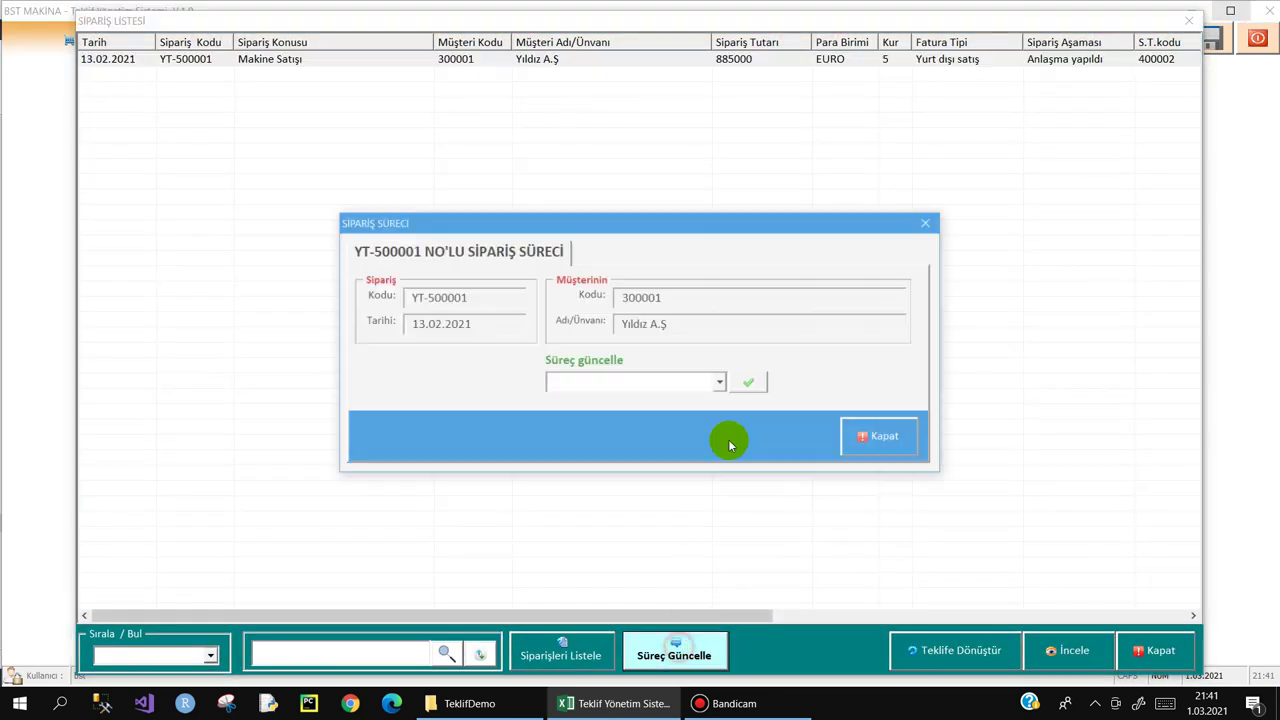
left_click(720, 382)
left_click(670, 430)
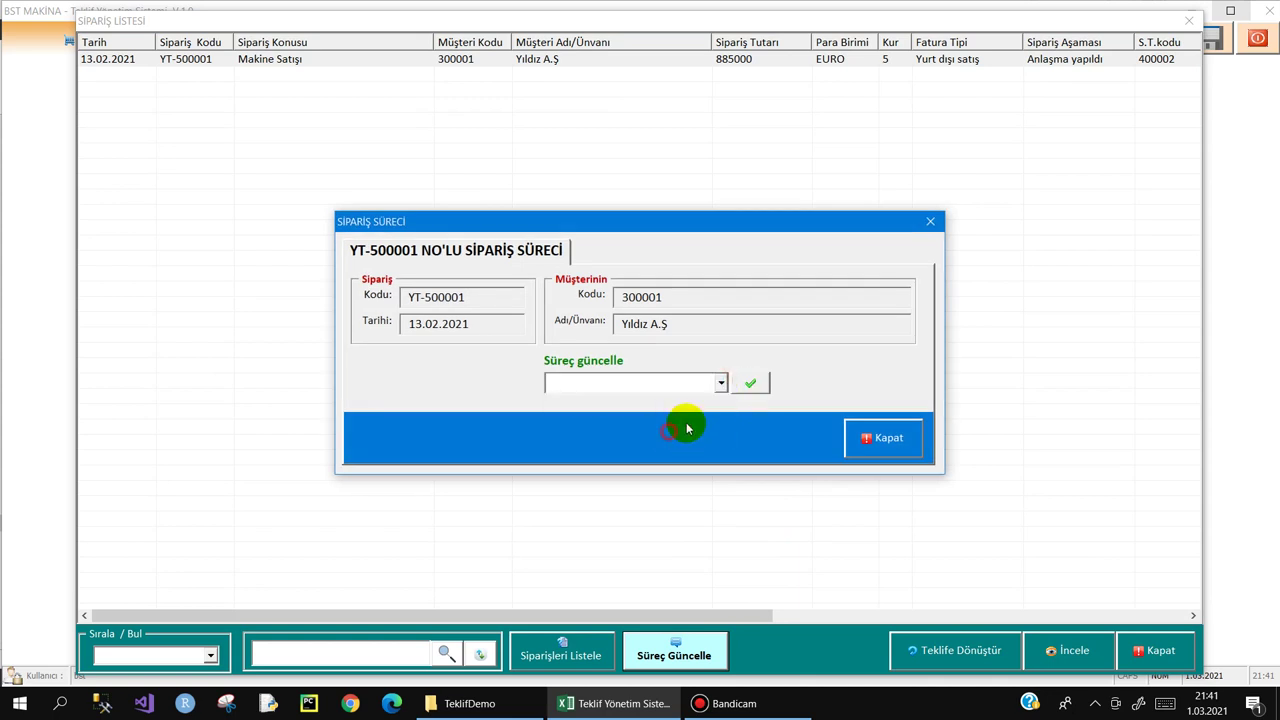
left_click(750, 383)
left_click(612, 405)
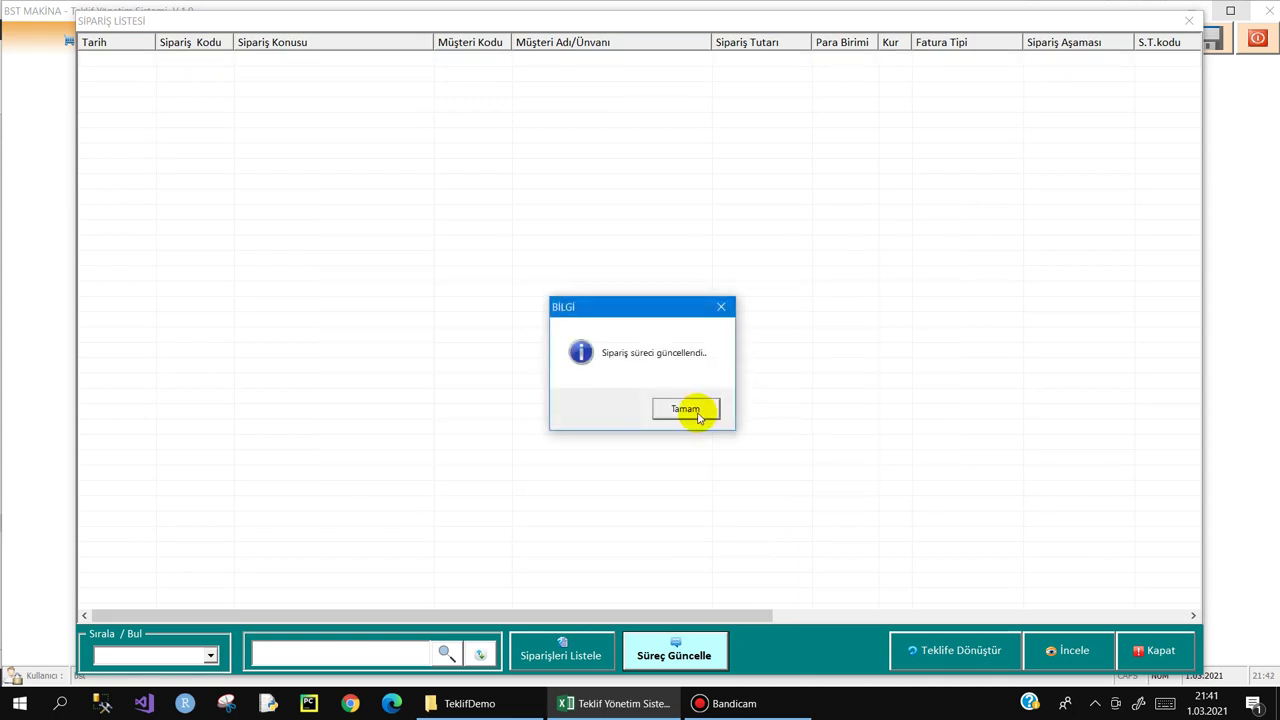
left_click(695, 407)
left_click(666, 40)
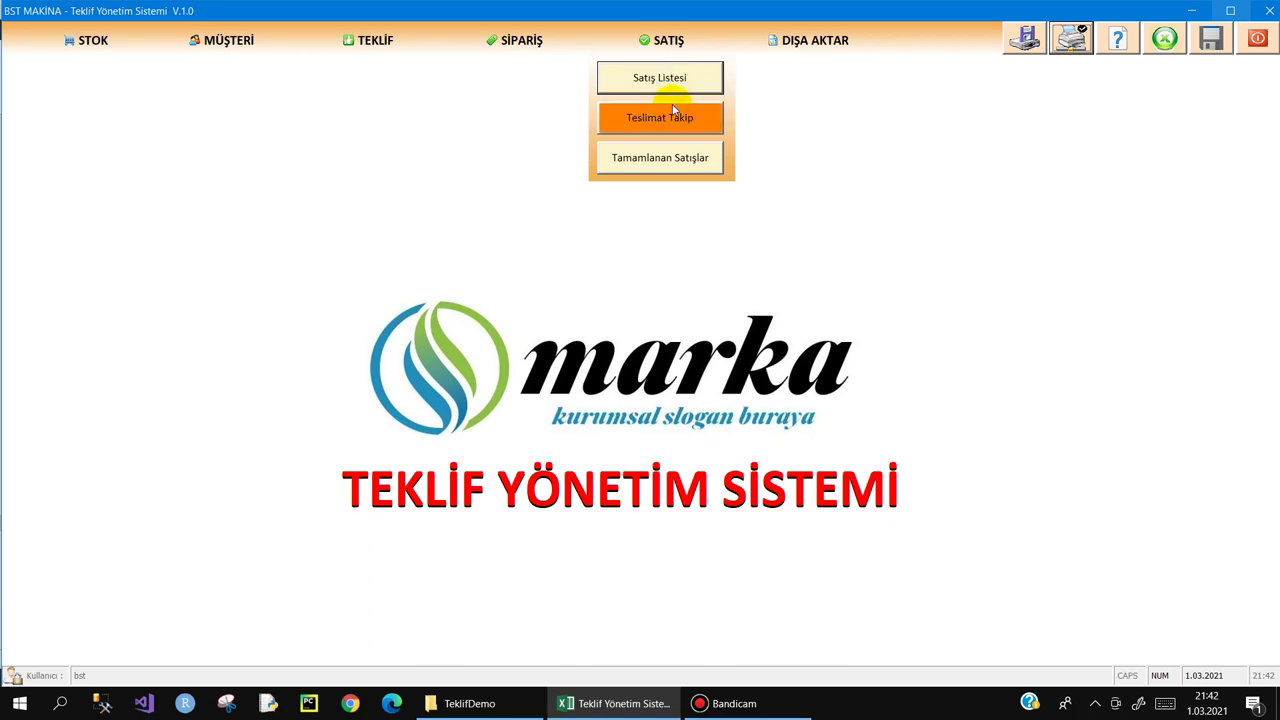
- Check sale YT-500001's details in the sales list, then open the Teslimat Takip delivery form
left_click(668, 82)
left_click(1062, 655)
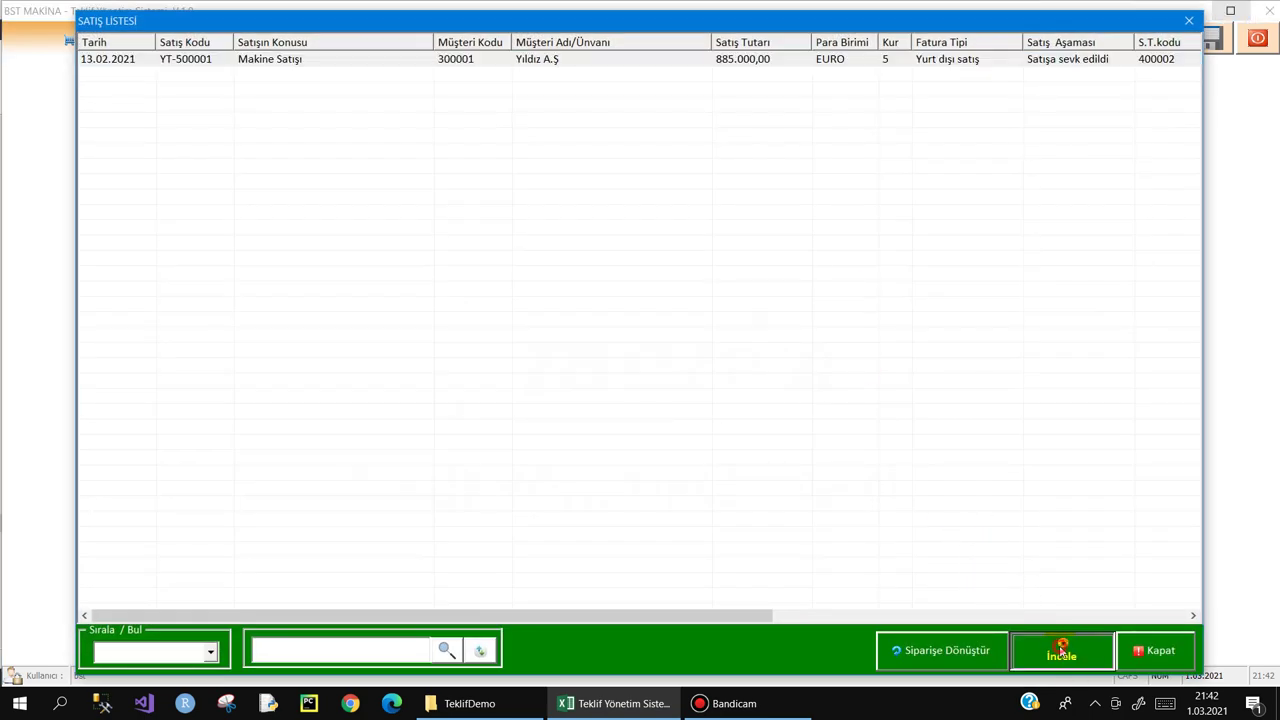
left_click(1062, 655)
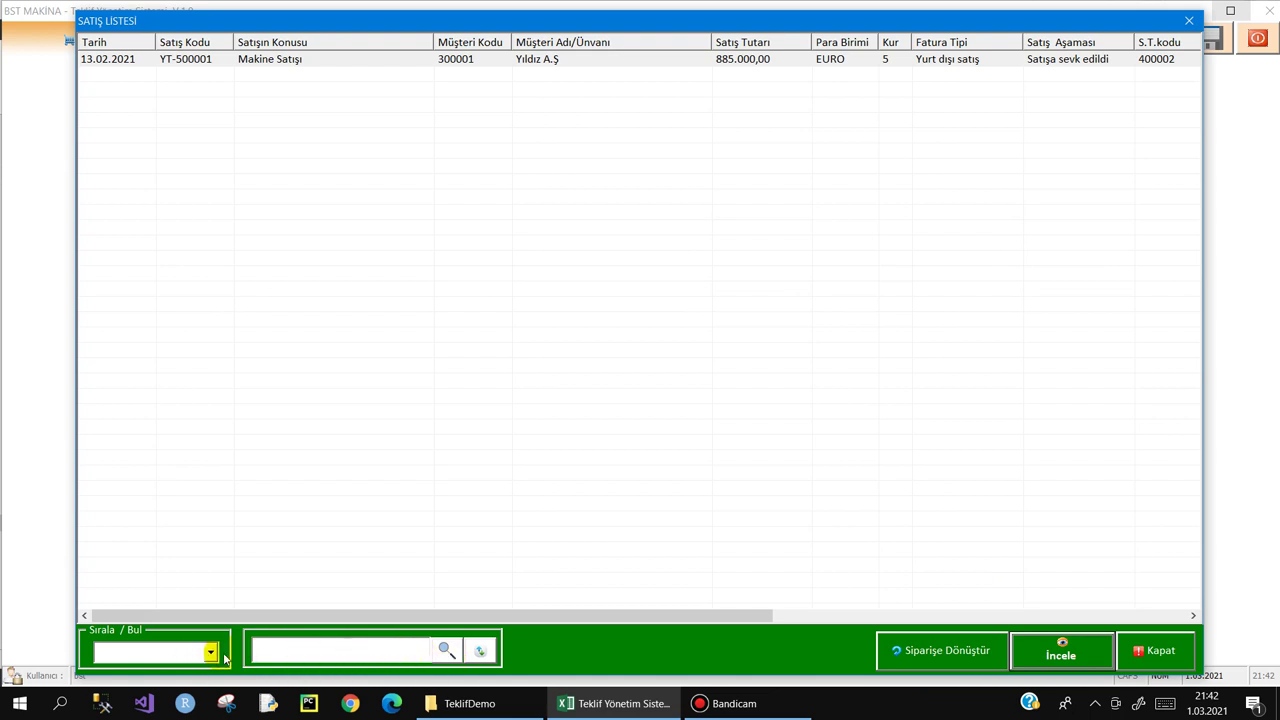
key("Escape")
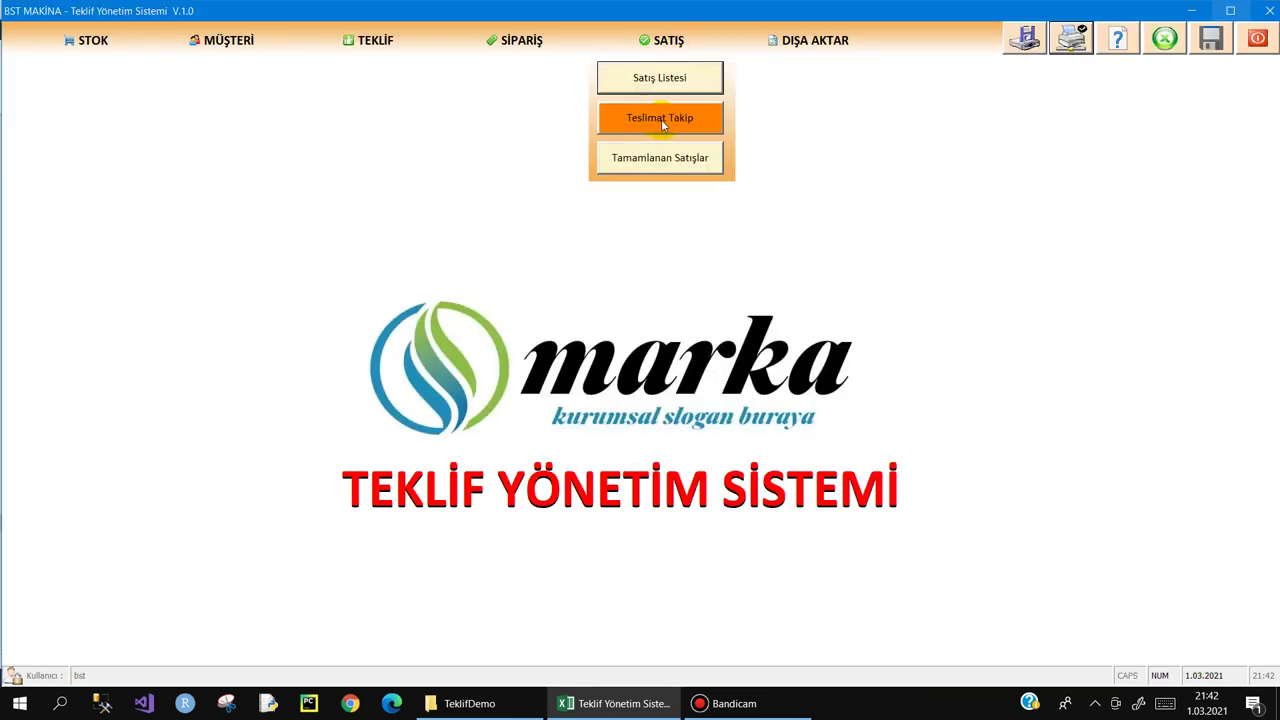
left_click(677, 121)
- Select sale YT-500001 and browse its item lines ST-200002 and ST-200001
left_click(550, 63)
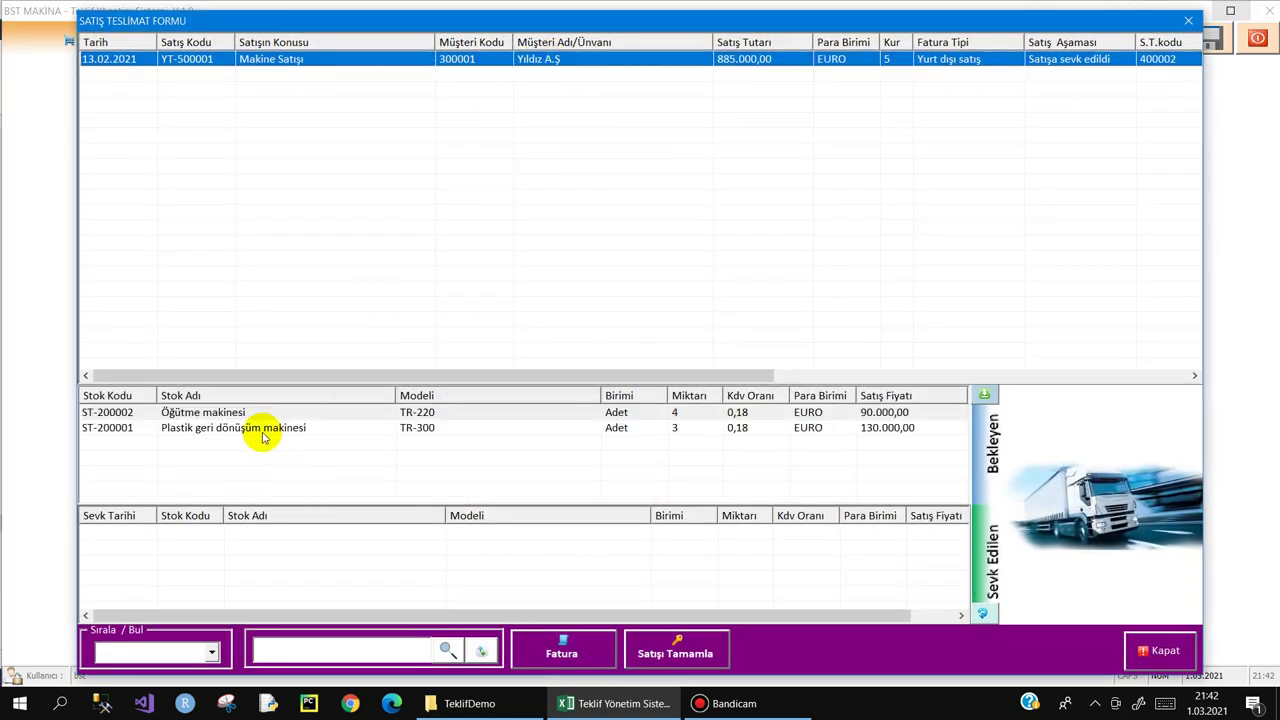
left_click(303, 415)
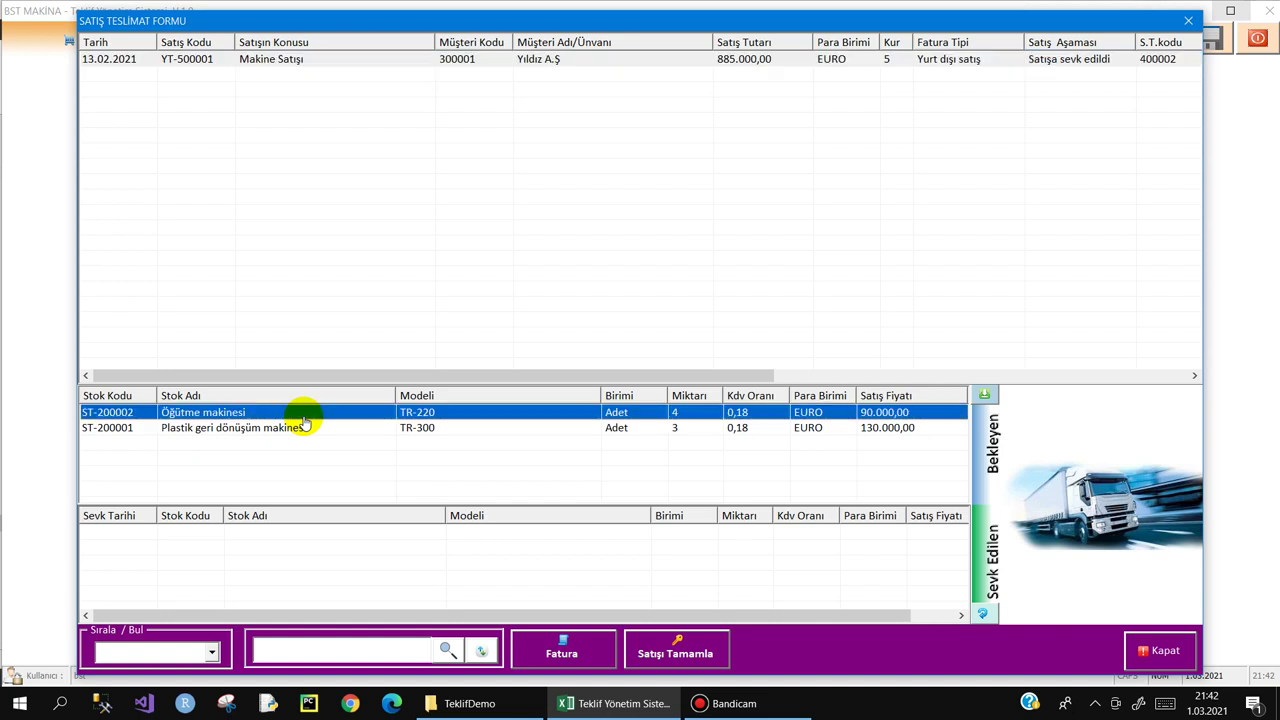
left_click(306, 428)
left_click(317, 416)
left_click(322, 427)
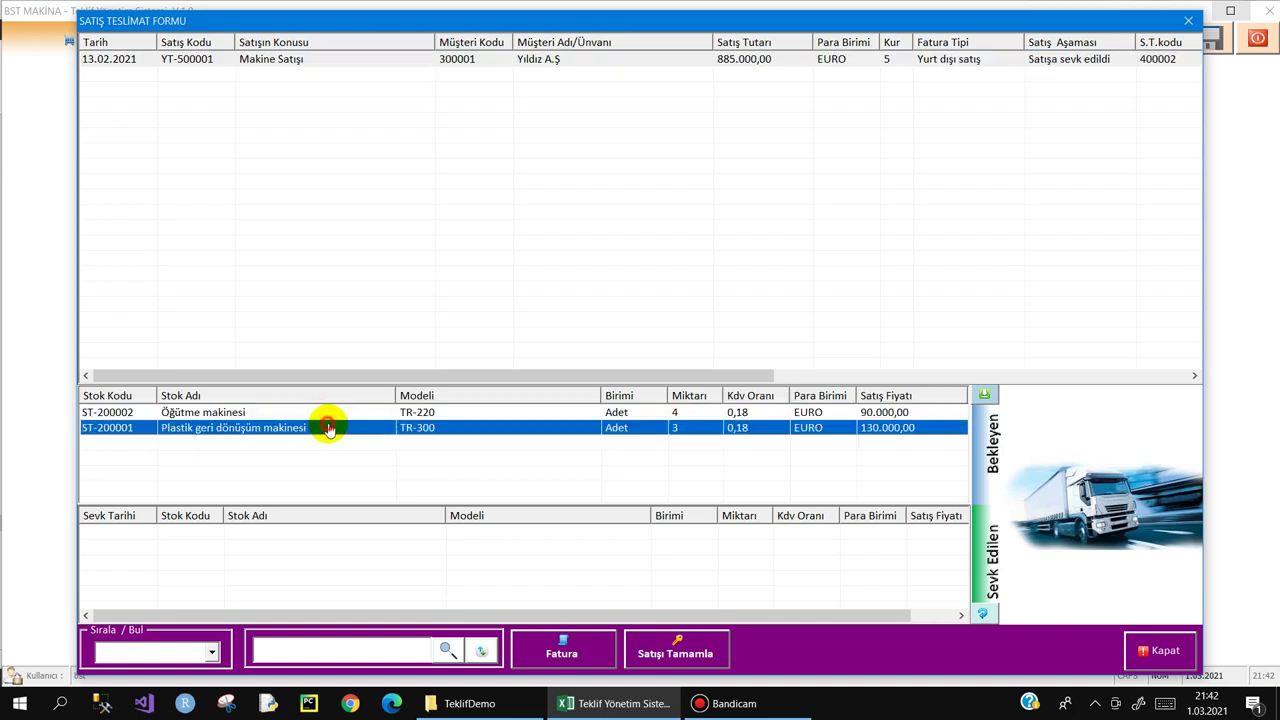
left_click(470, 414)
left_click(500, 427)
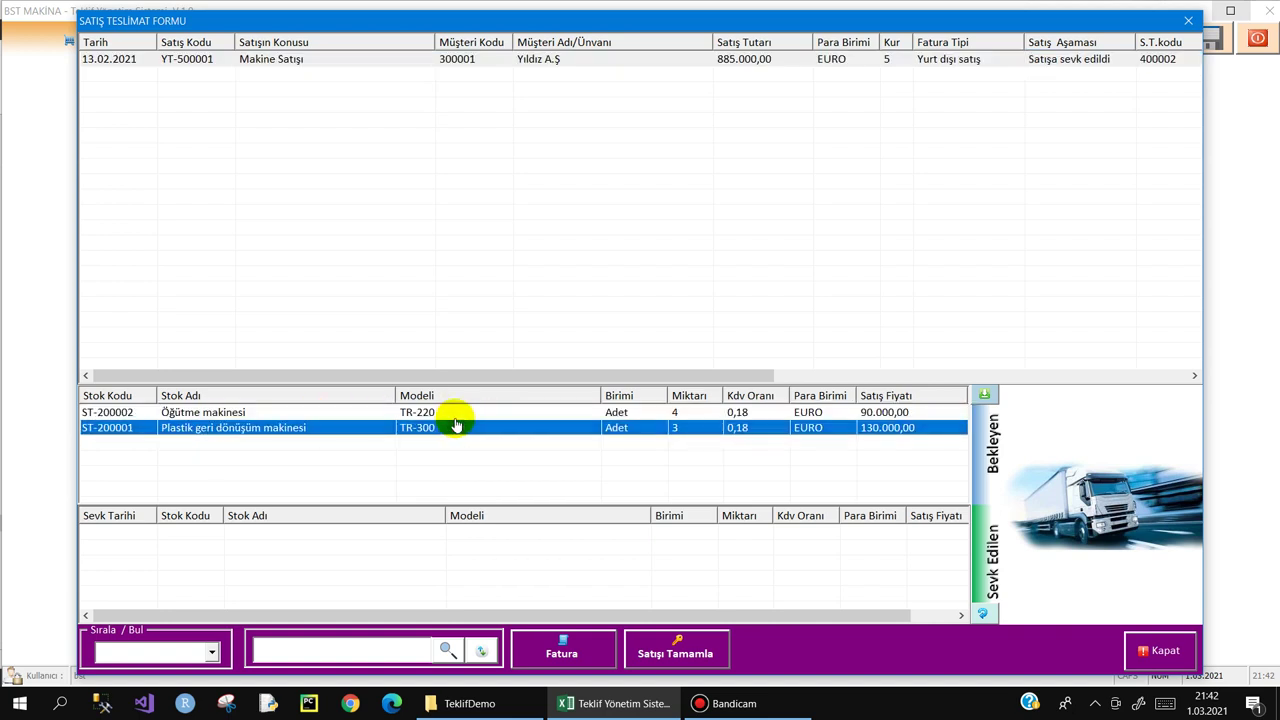
left_click(599, 414)
left_click(599, 427)
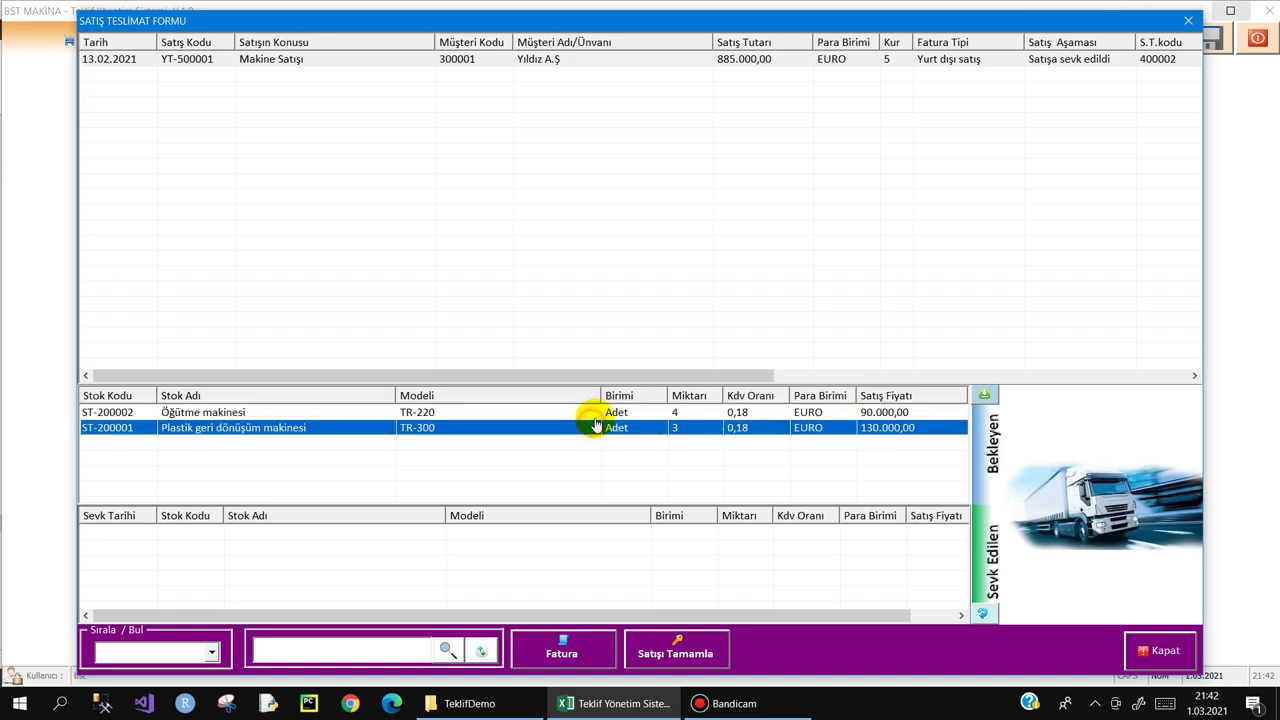
left_click(597, 417)
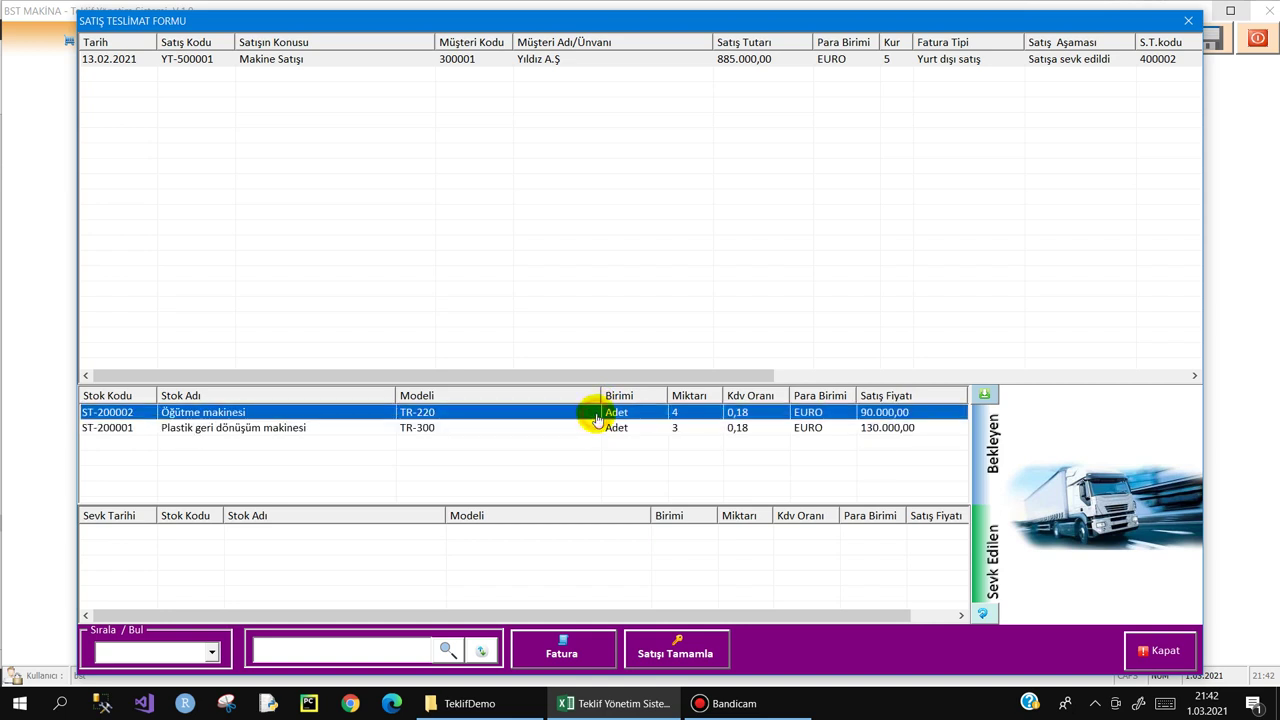
left_click(667, 429)
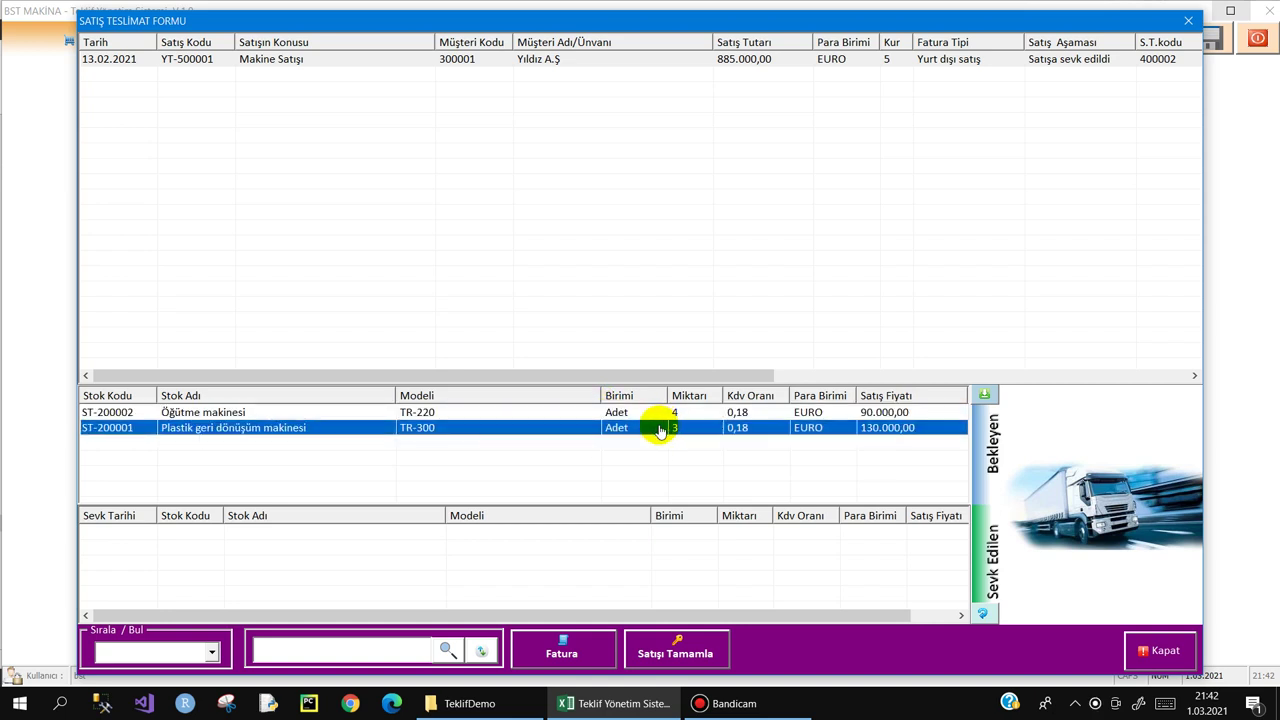
- Ship 1 unit of Öğütme makinesi
left_click(316, 412)
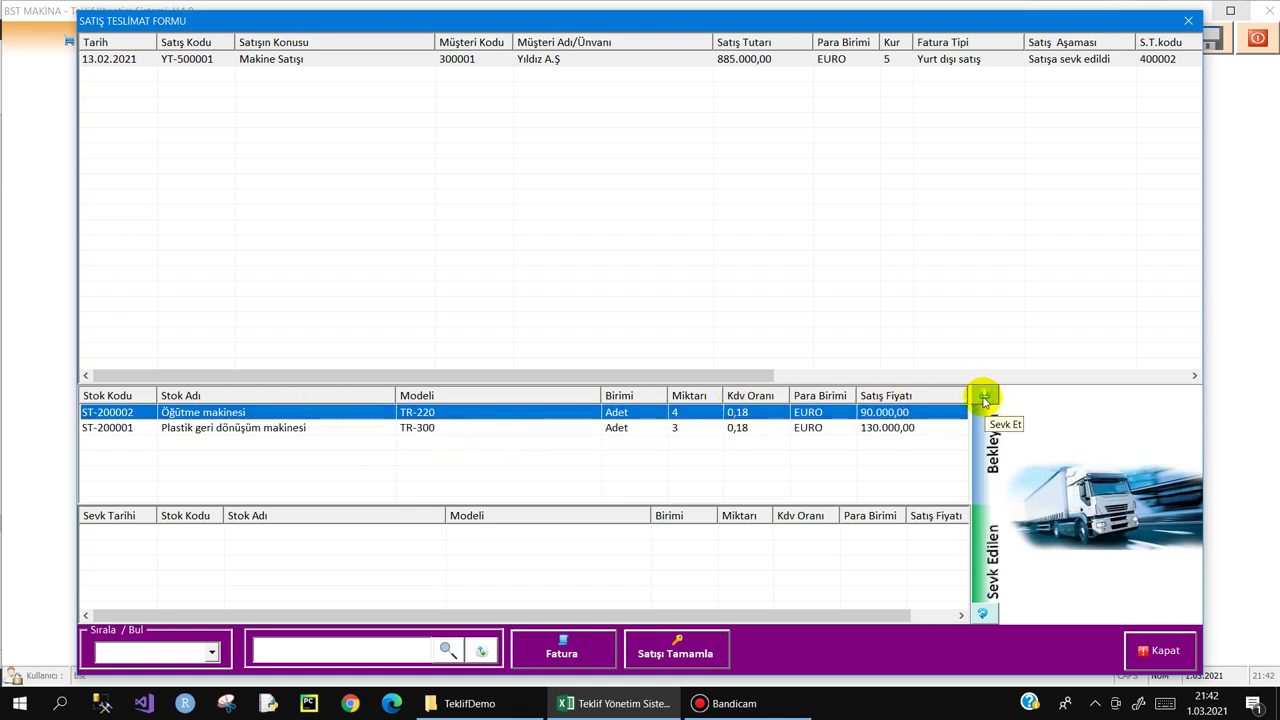
left_click(982, 399)
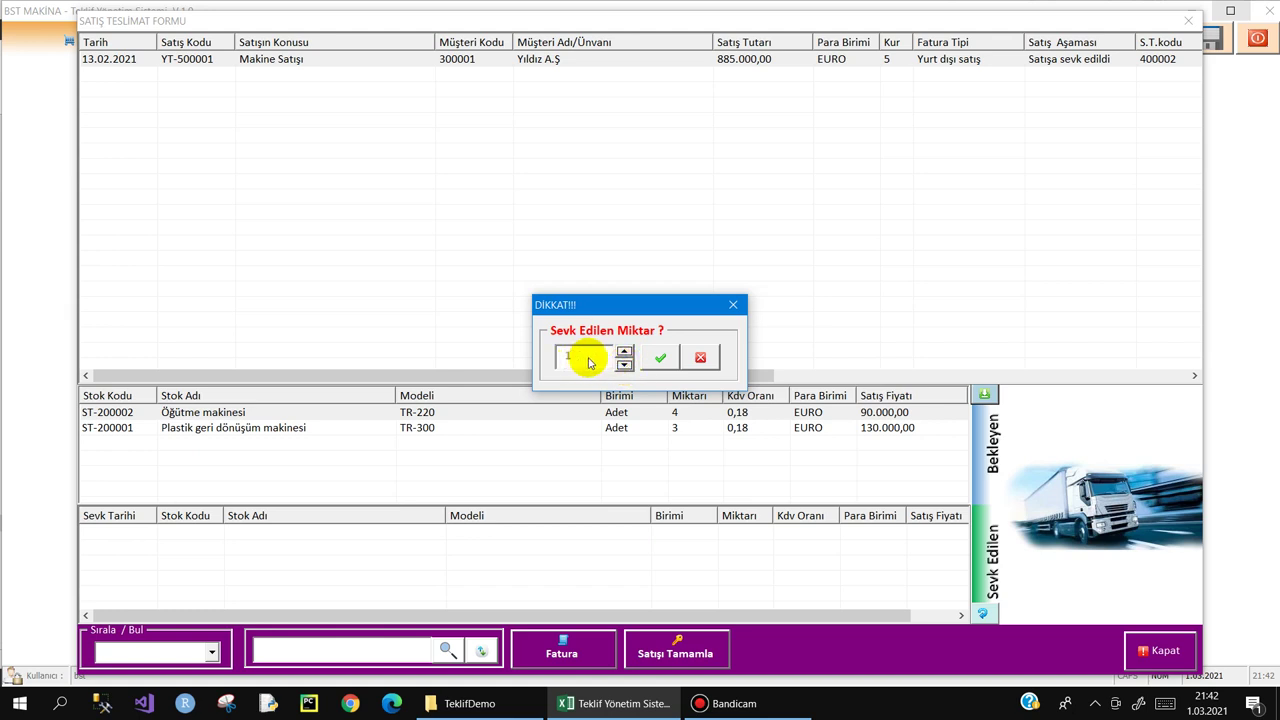
left_click(659, 359)
left_click(617, 406)
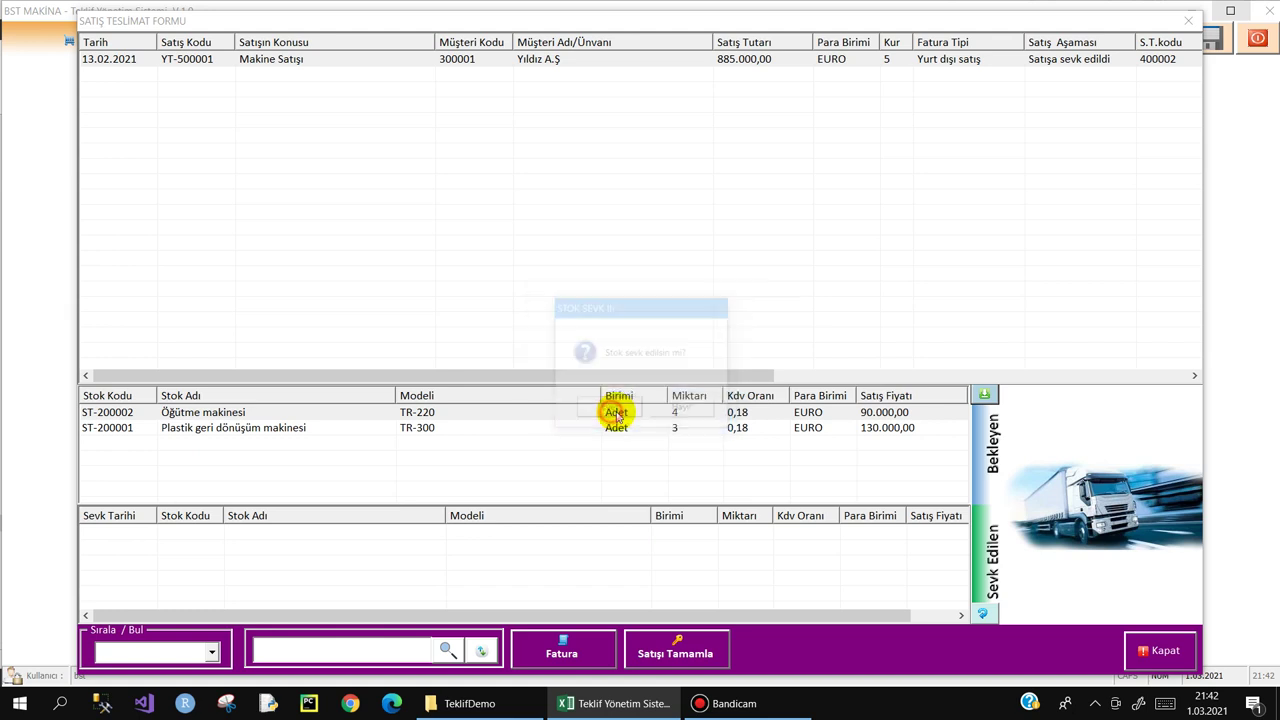
left_click(672, 407)
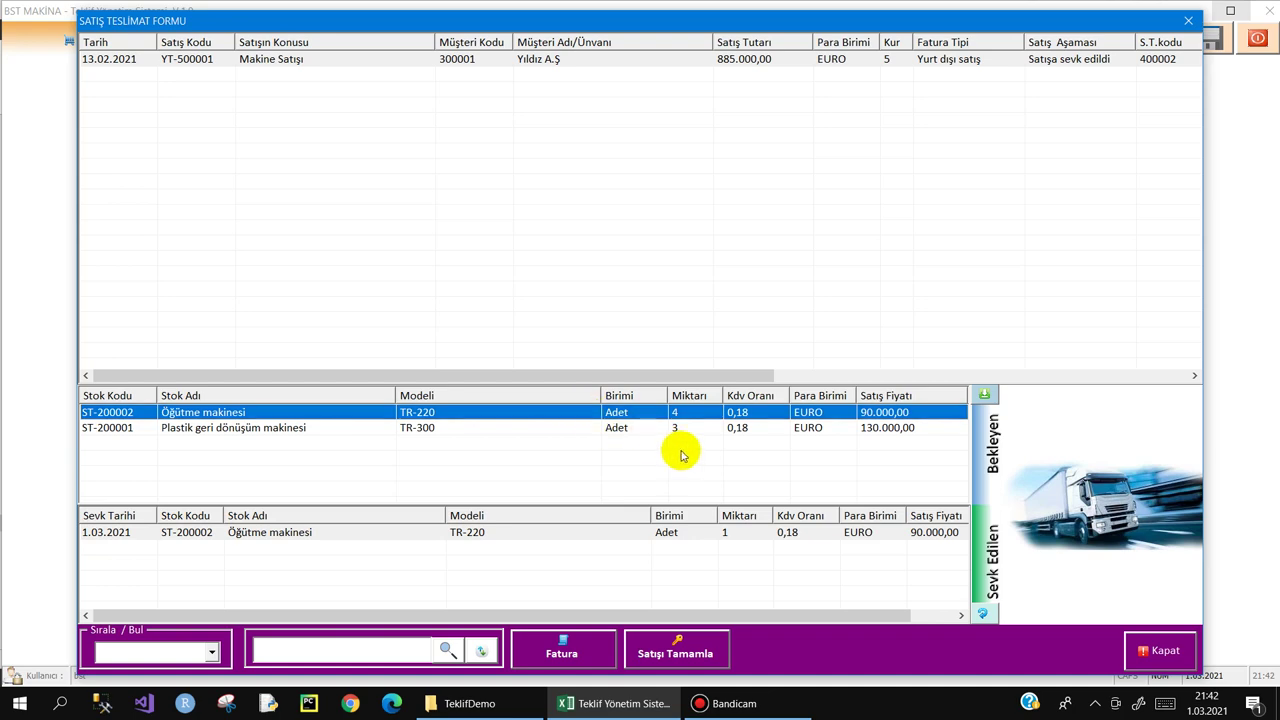
- Reopen the delivery form and ship 2 more units of Öğütme makinesi
left_click(1160, 651)
left_click(668, 42)
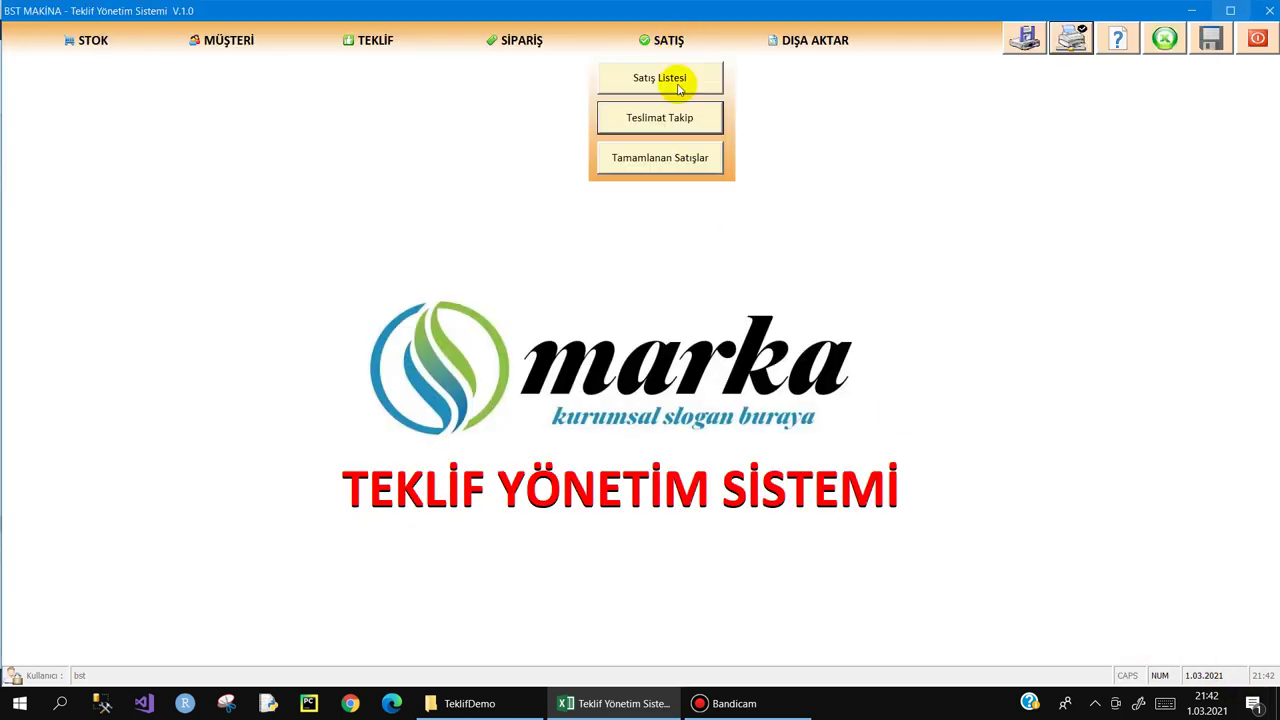
left_click(658, 117)
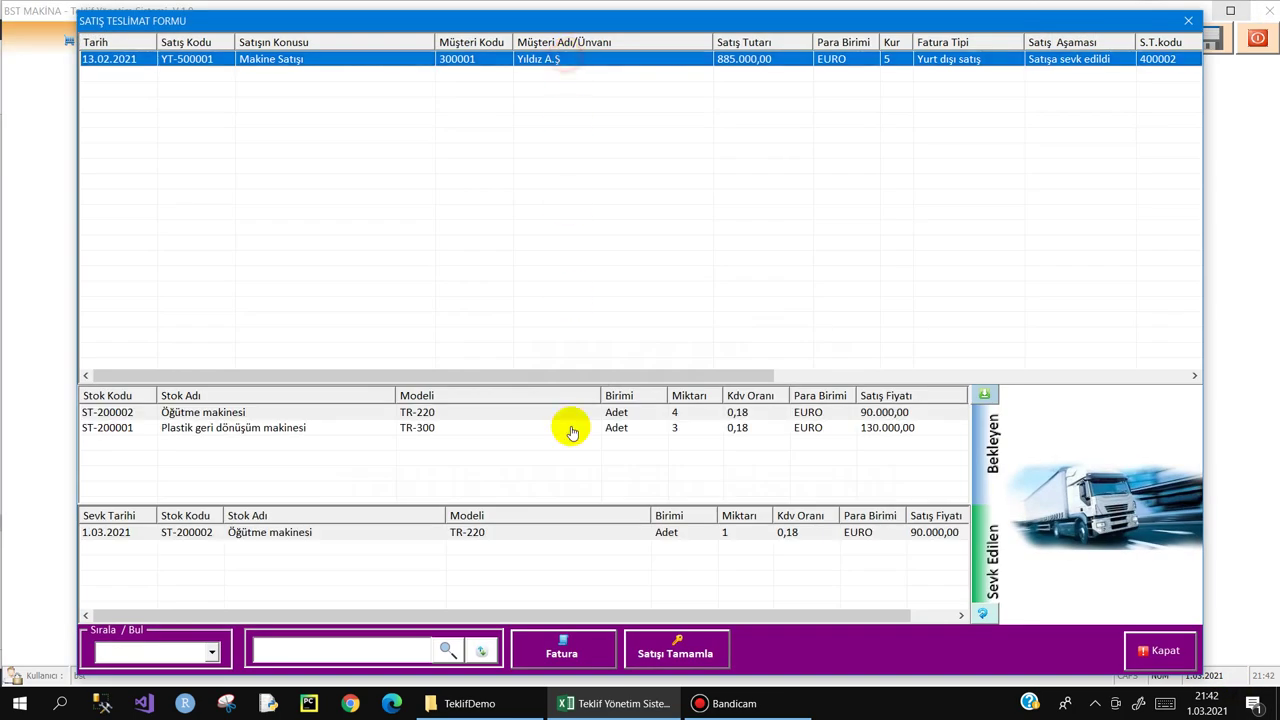
left_click(578, 416)
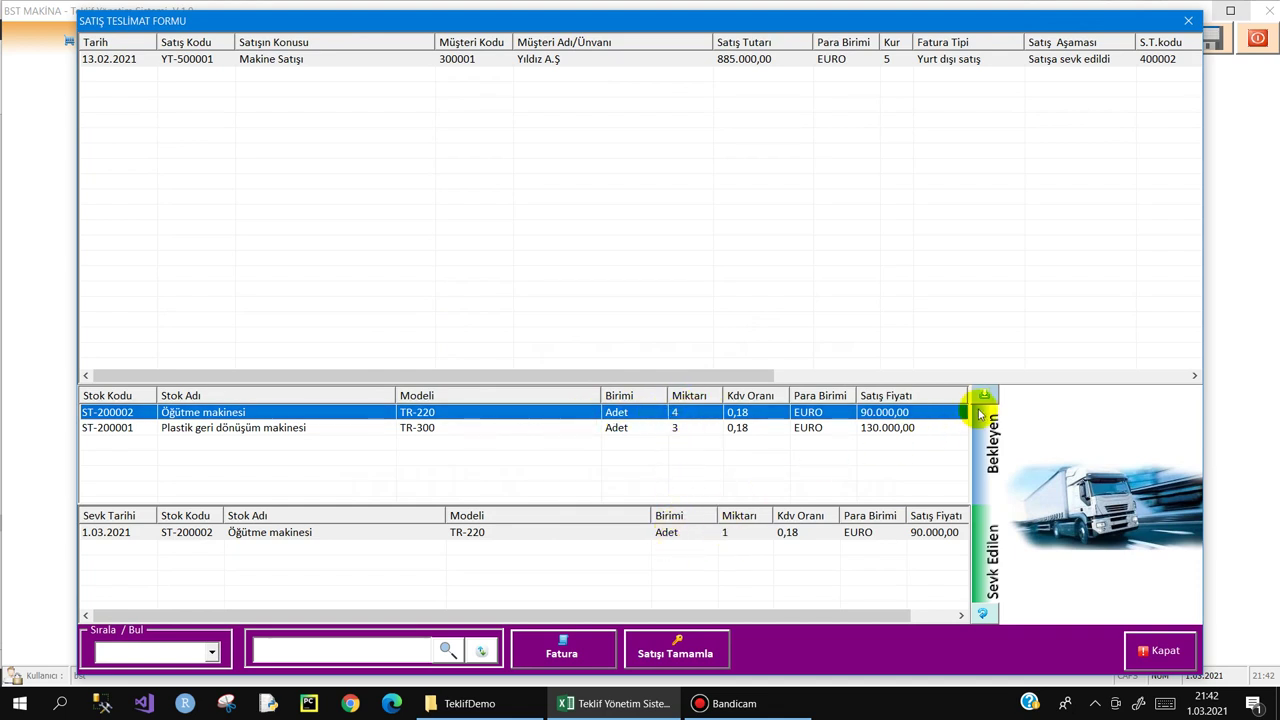
left_click(982, 397)
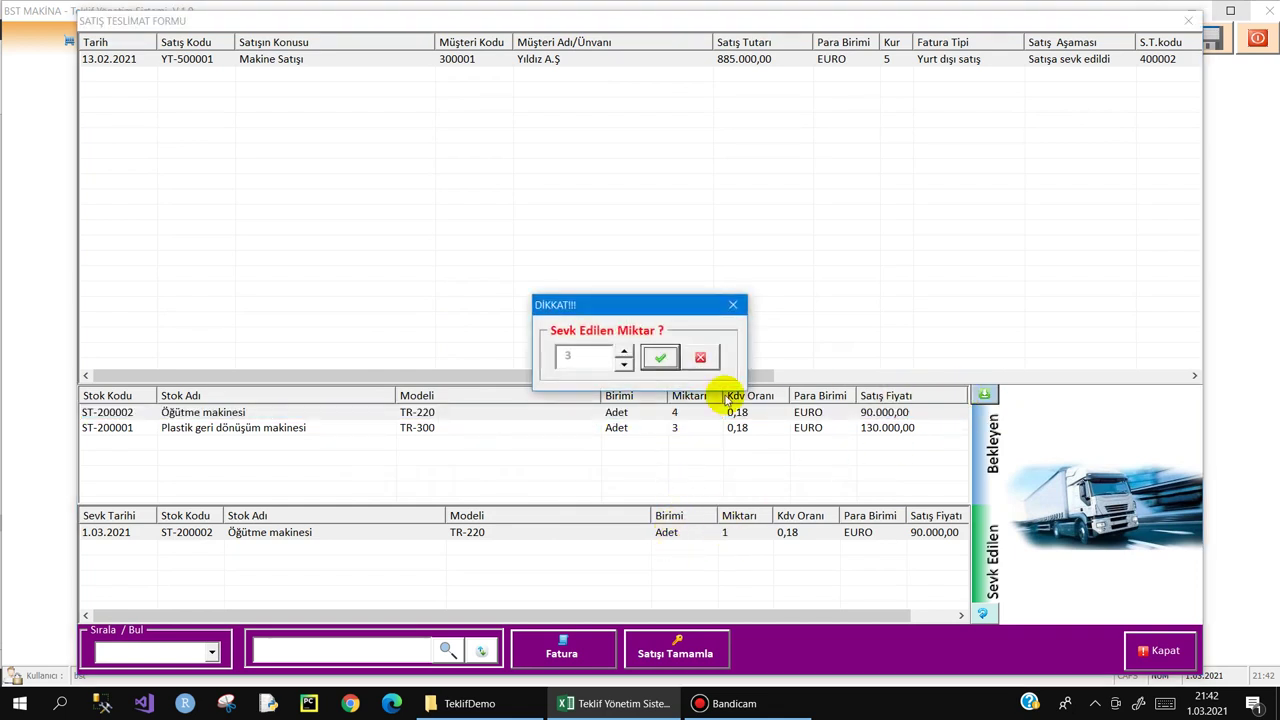
left_click(652, 360)
left_click(609, 409)
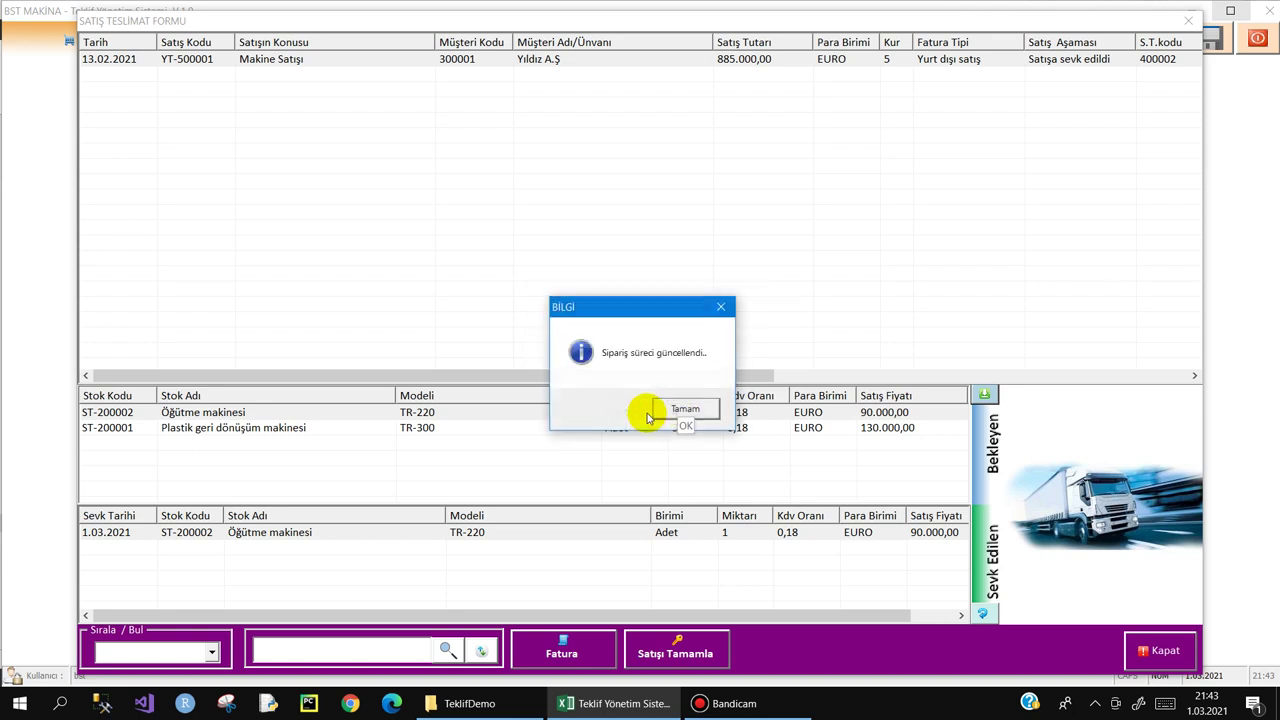
left_click(674, 411)
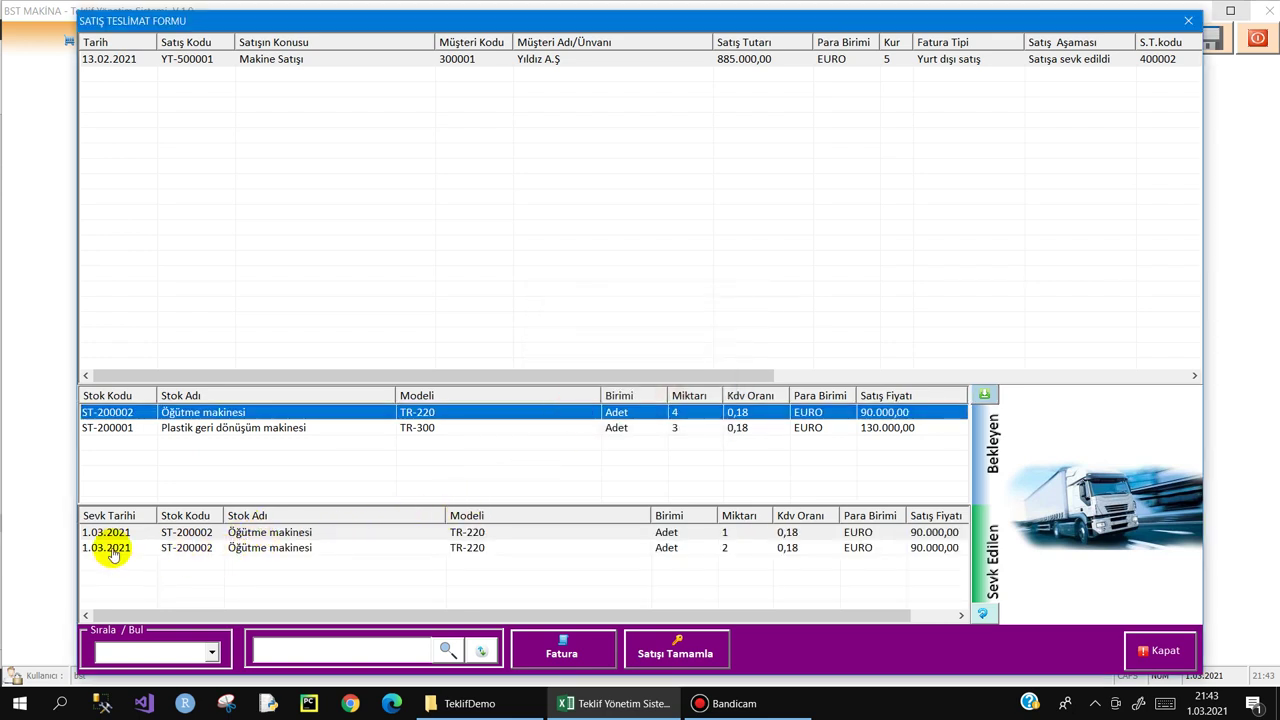
- Check the shipment records, then ship the remaining 1 unit of Öğütme makinesi
left_click(88, 553)
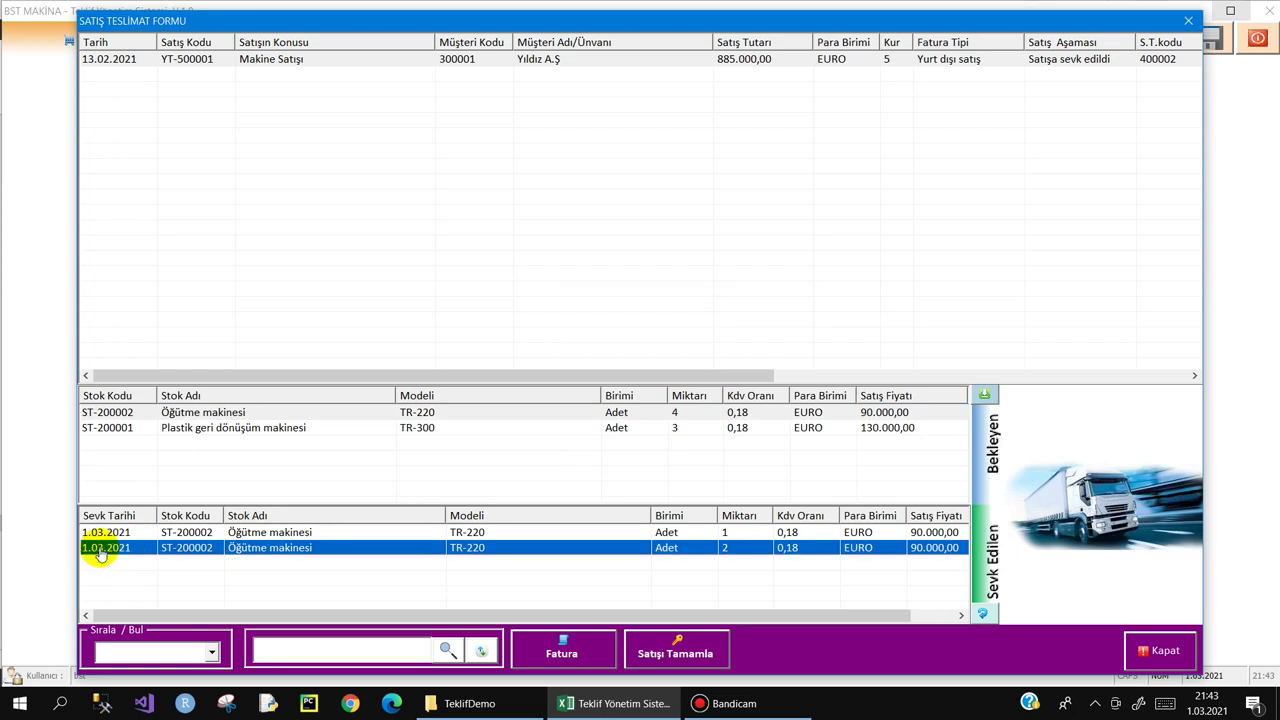
left_click(123, 535)
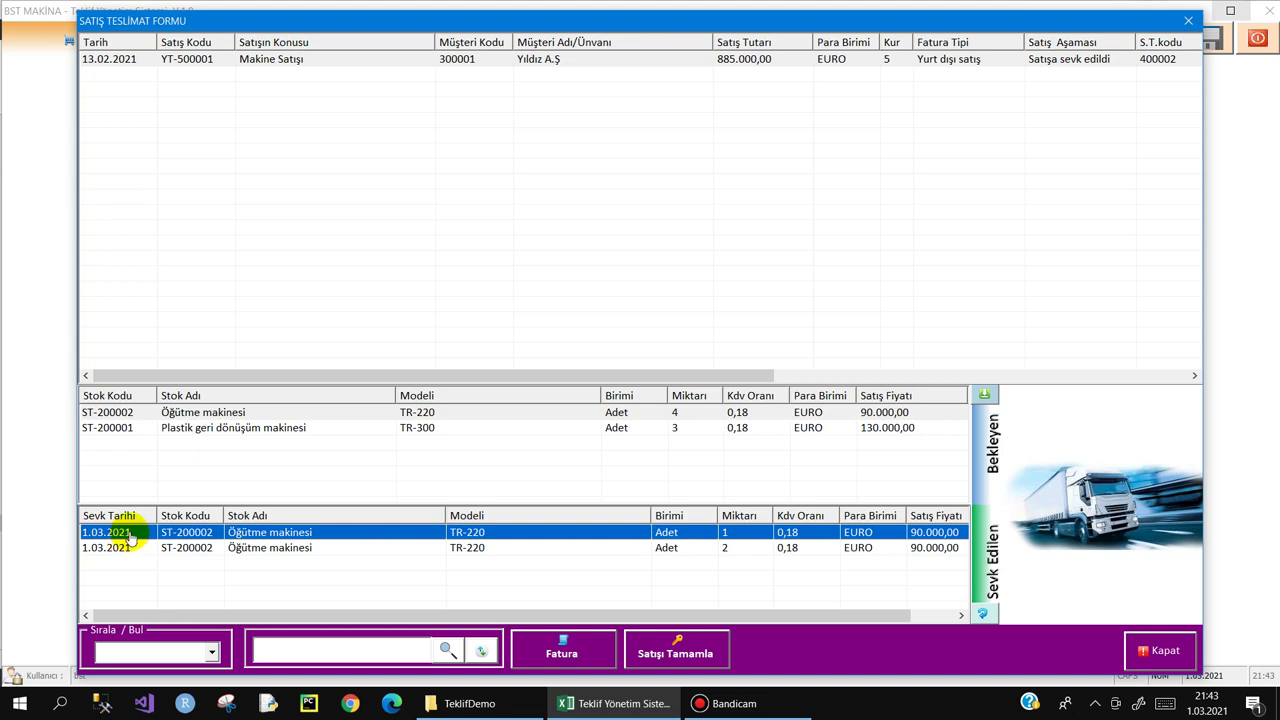
left_click(662, 414)
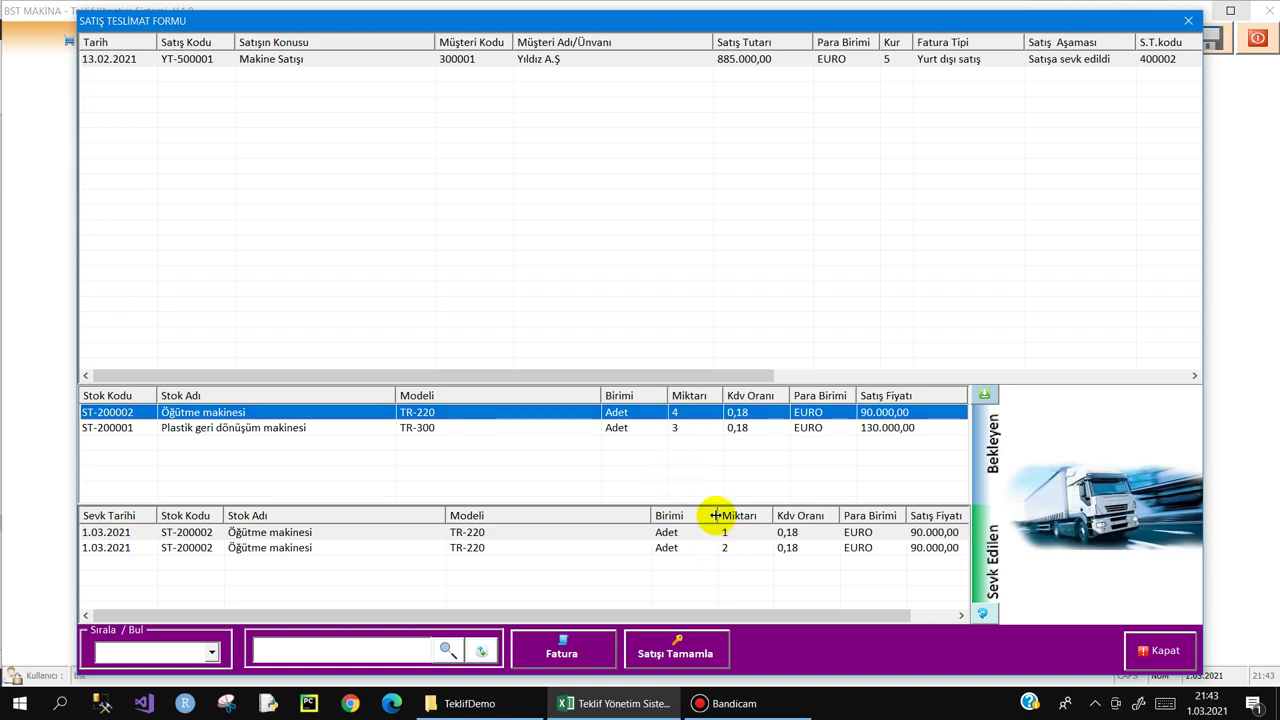
left_click(985, 398)
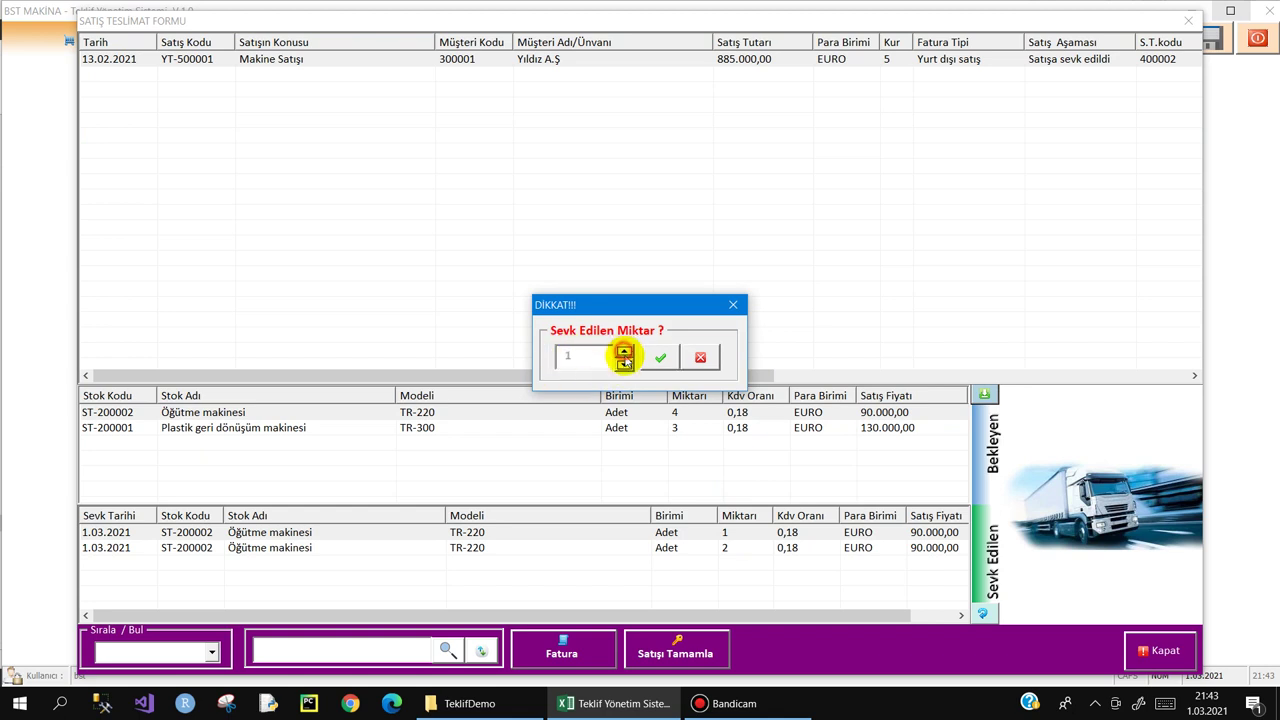
left_click(656, 360)
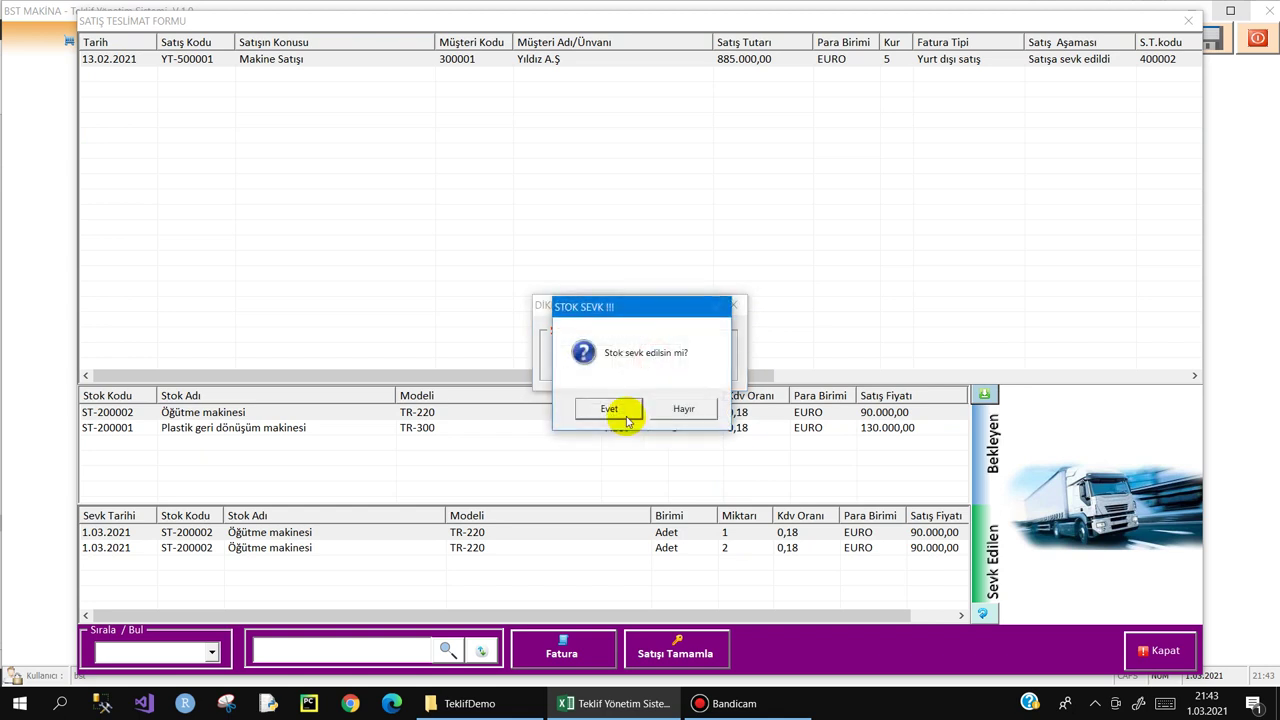
left_click(609, 409)
left_click(684, 410)
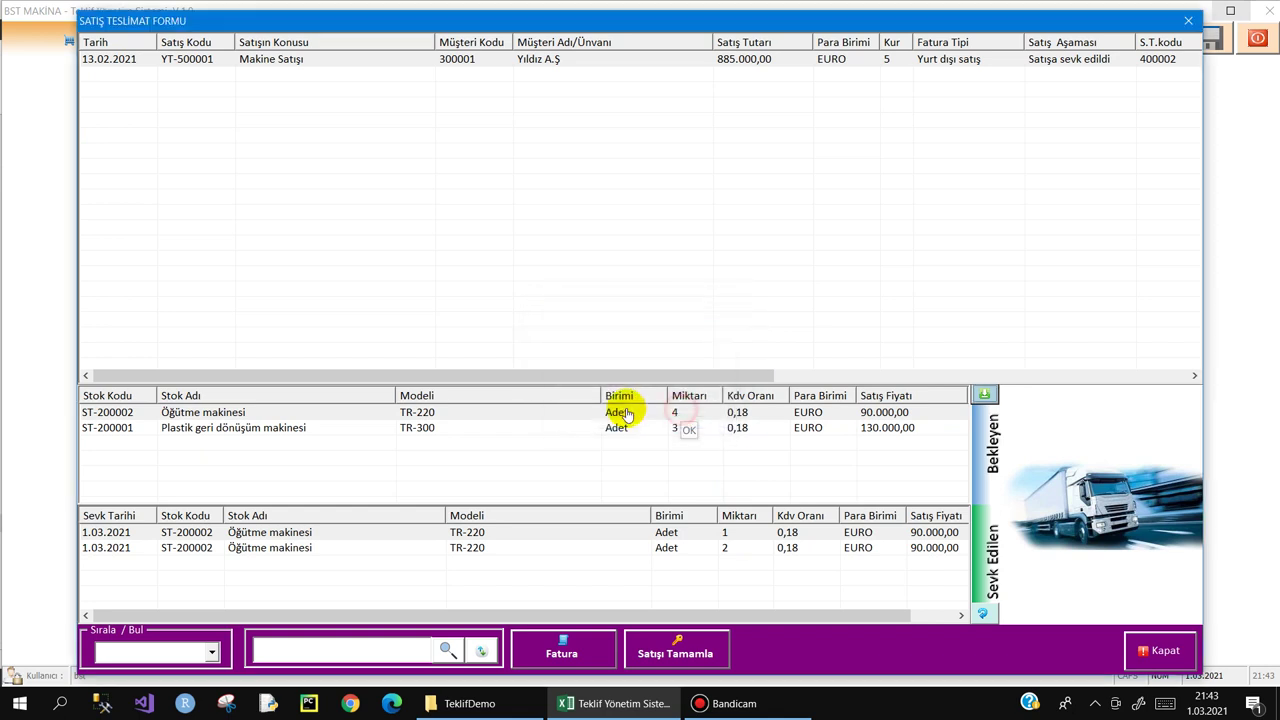
- Confirm Öğütme makinesi is fully shipped via the all-stock-shipped warning, then select Plastik geri dönüşüm makinesi
left_click(626, 412)
left_click(980, 397)
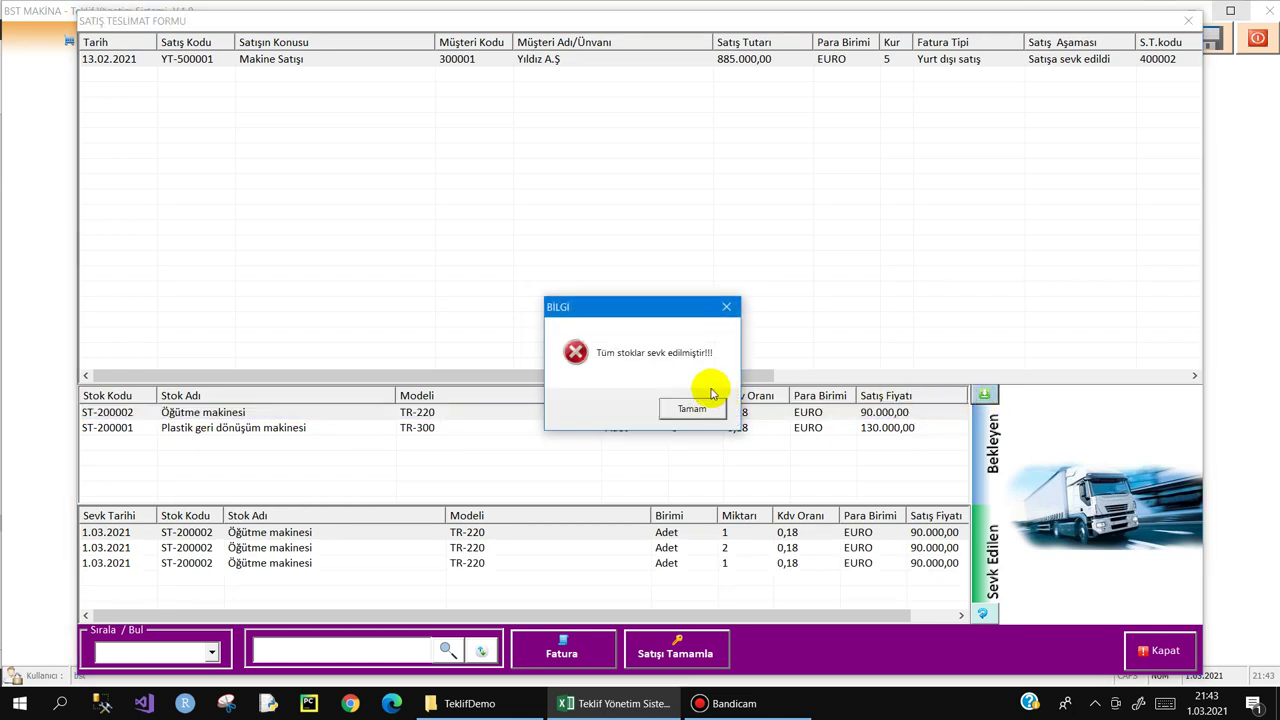
left_click(692, 411)
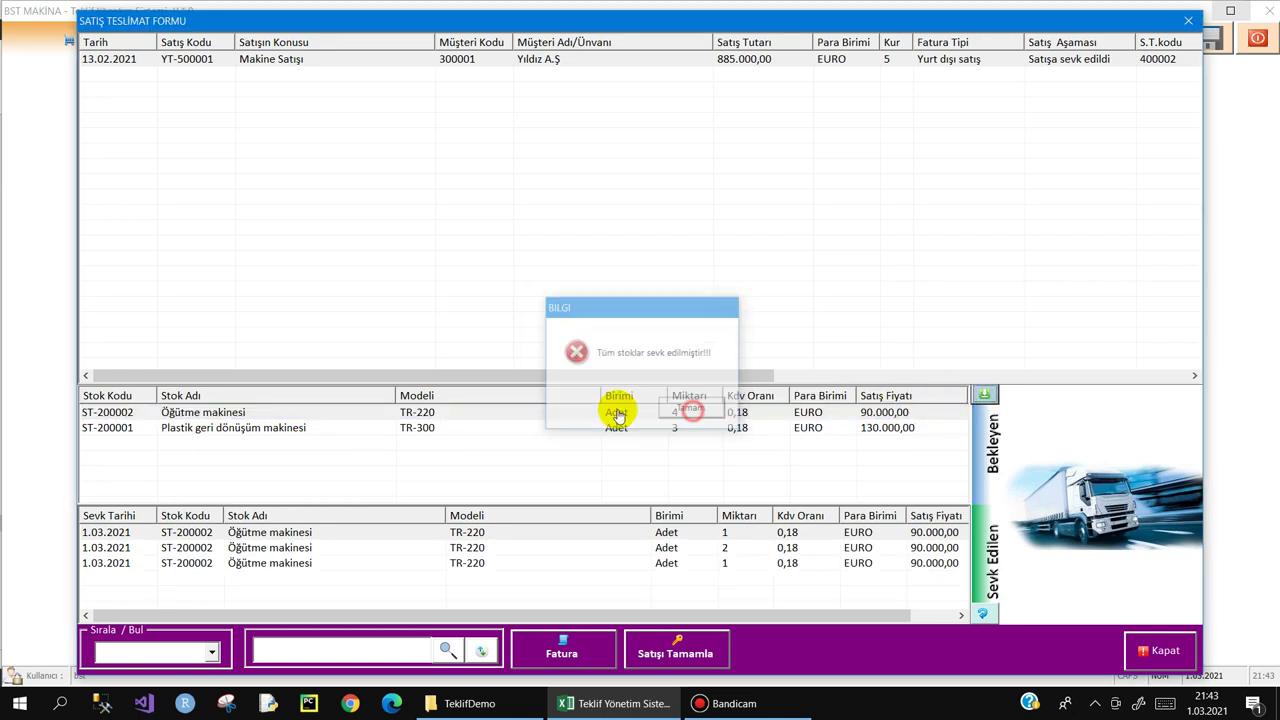
left_click(567, 415)
left_click(563, 428)
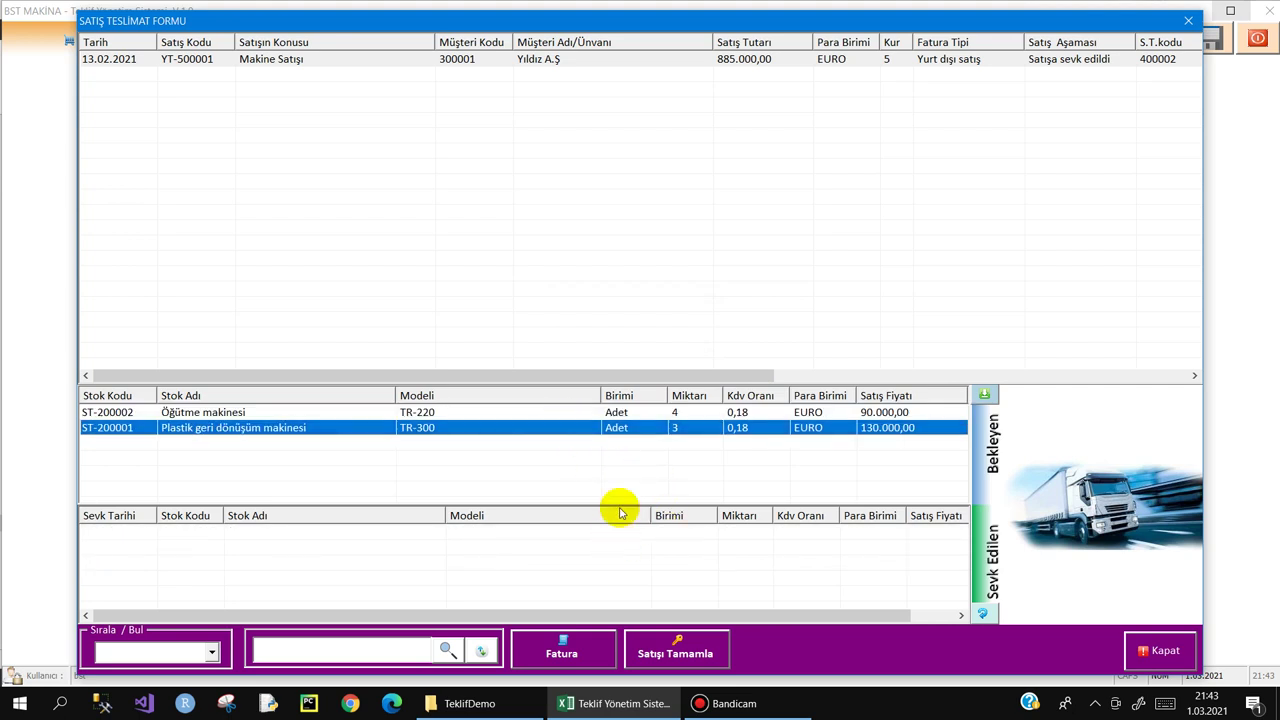
- Ship 1 unit of Plastik geri dönüşüm makinesi
left_click(986, 396)
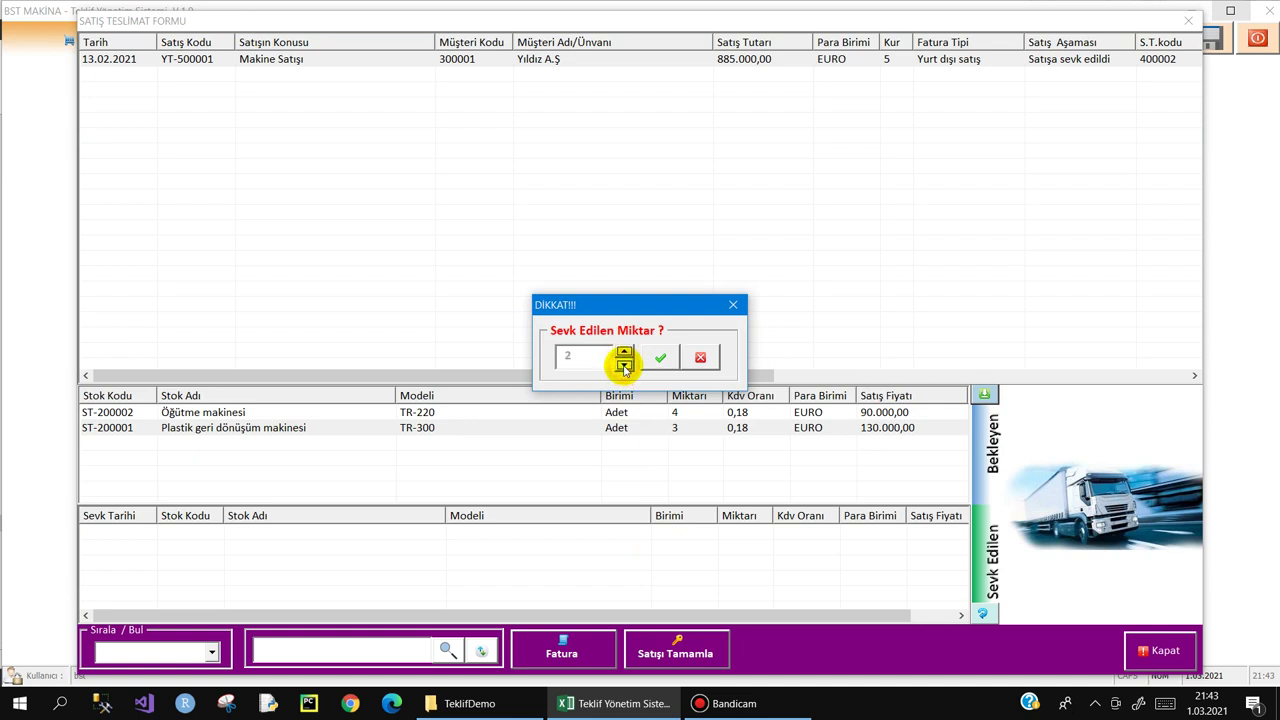
left_click(660, 357)
left_click(610, 424)
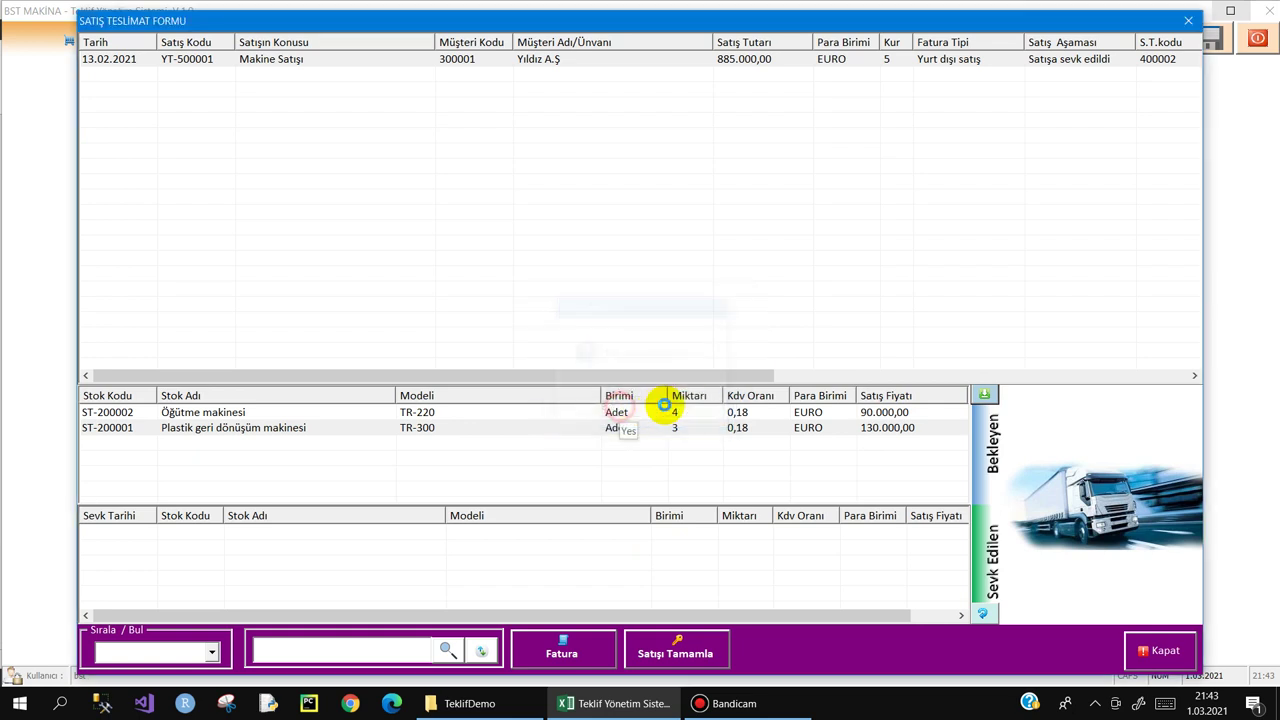
left_click(684, 409)
- Ship the remaining 2 units of Plastik geri dönüşüm makinesi
left_click(680, 428)
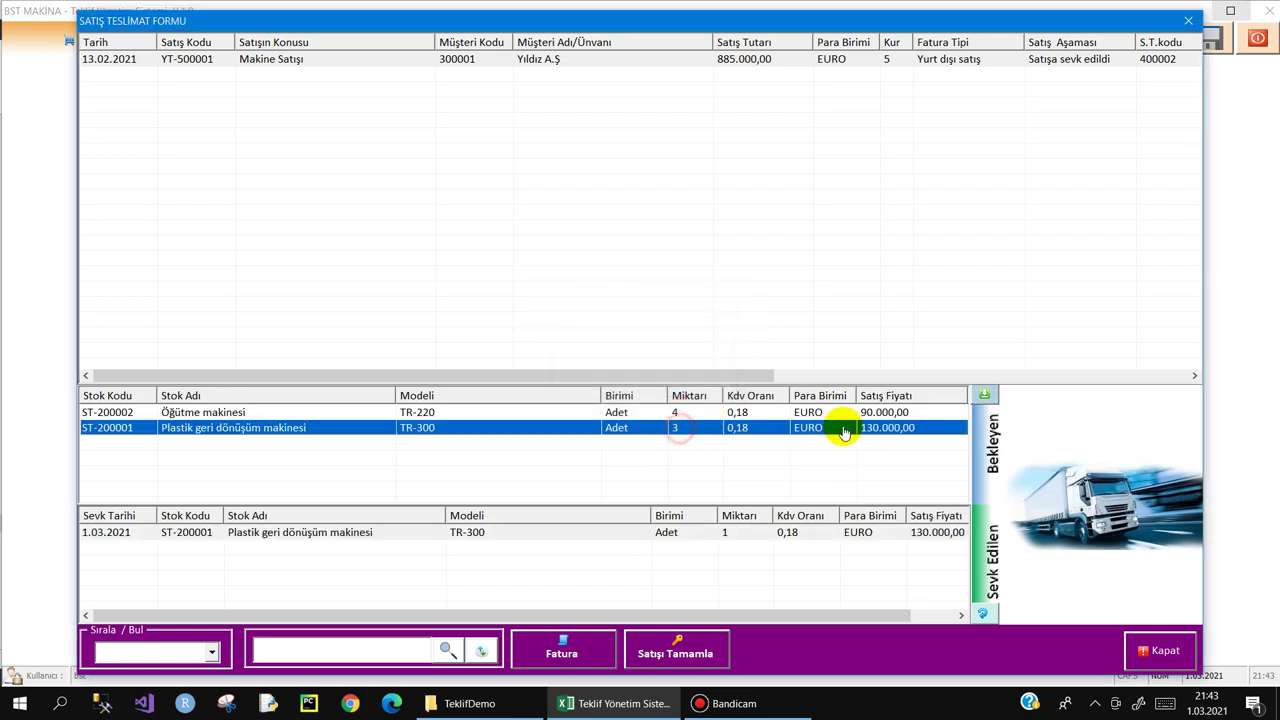
left_click(986, 396)
left_click(658, 357)
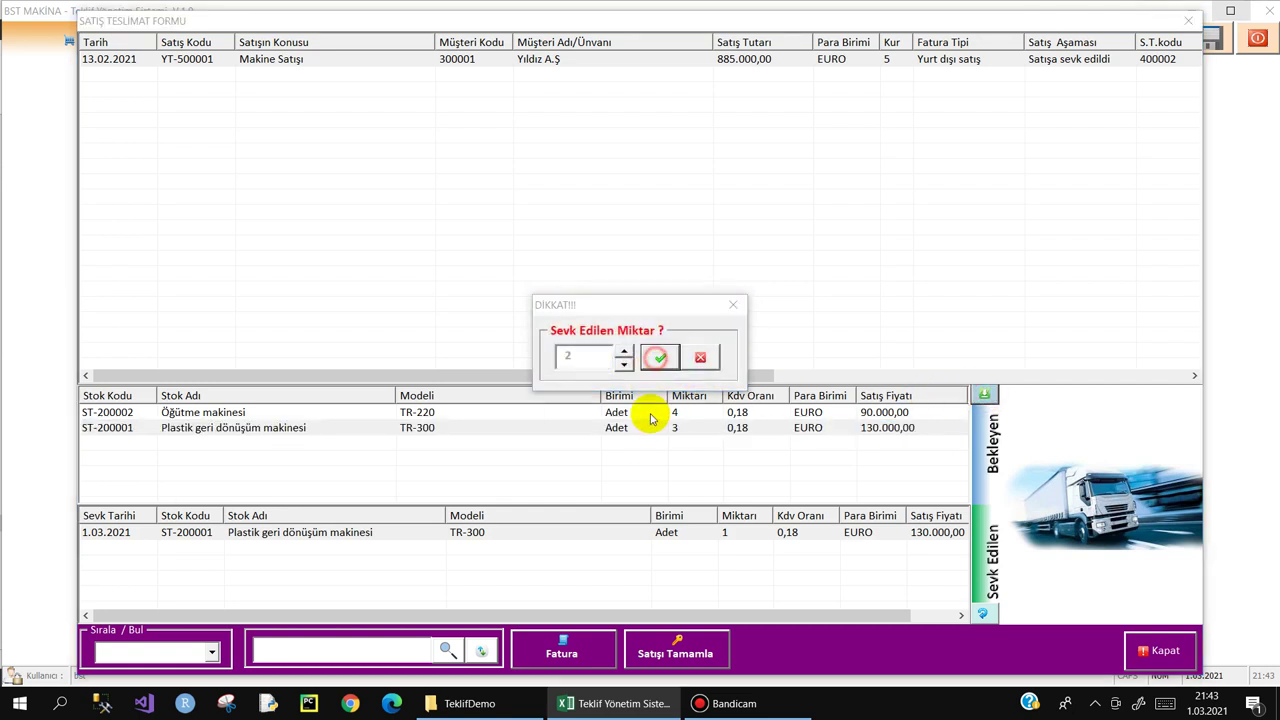
left_click(620, 413)
left_click(680, 406)
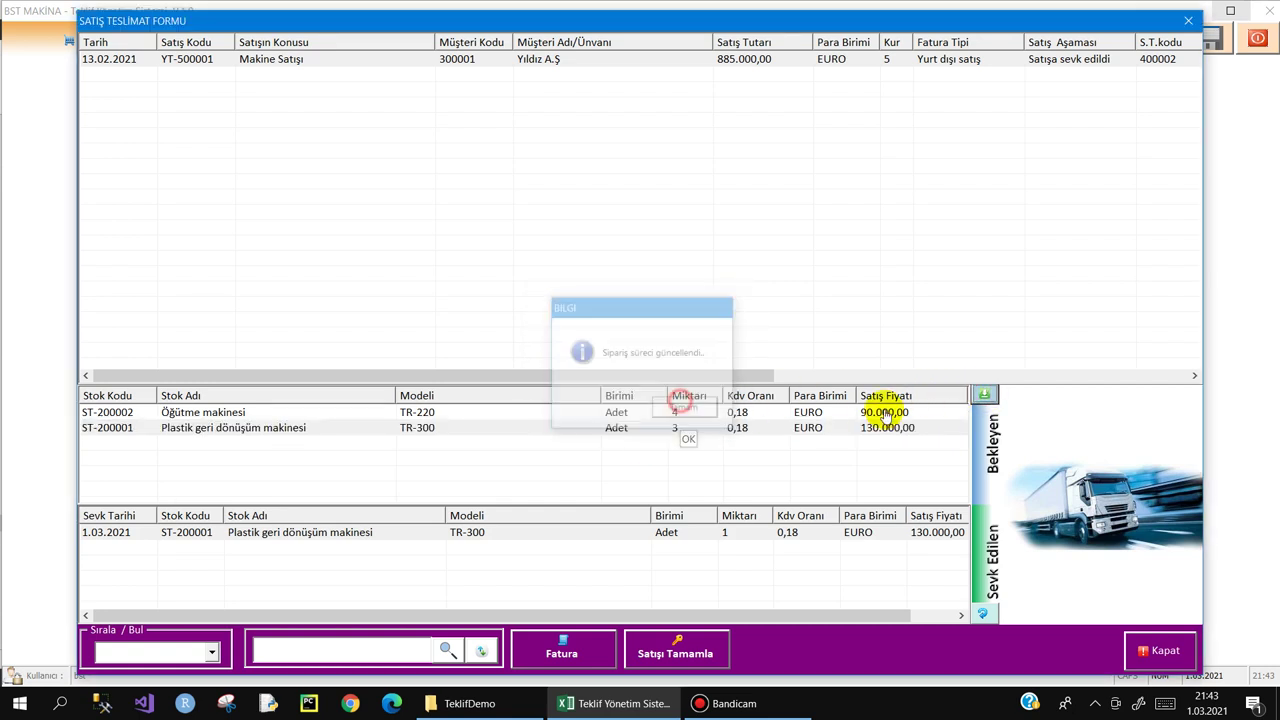
- Verify both Plastik geri dönüşüm makinesi and Öğütme makinesi show the all-stock-shipped warning
left_click(665, 430)
left_click(984, 395)
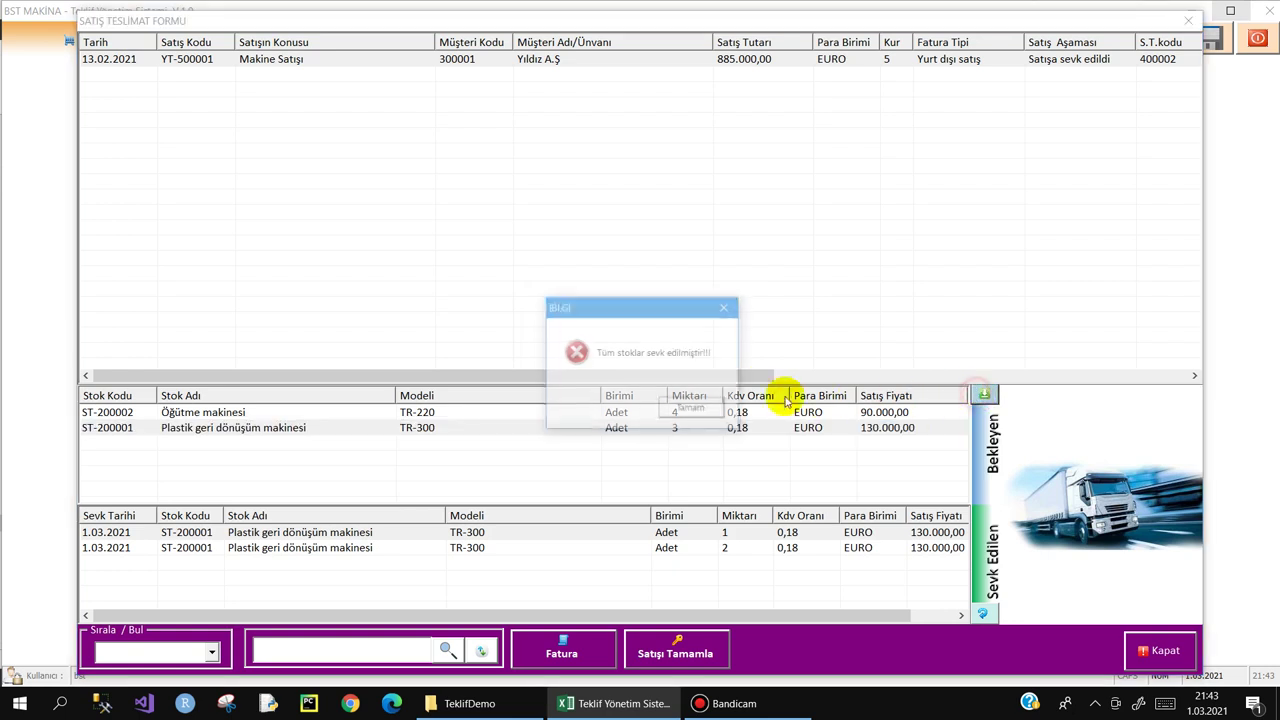
left_click(688, 407)
left_click(615, 412)
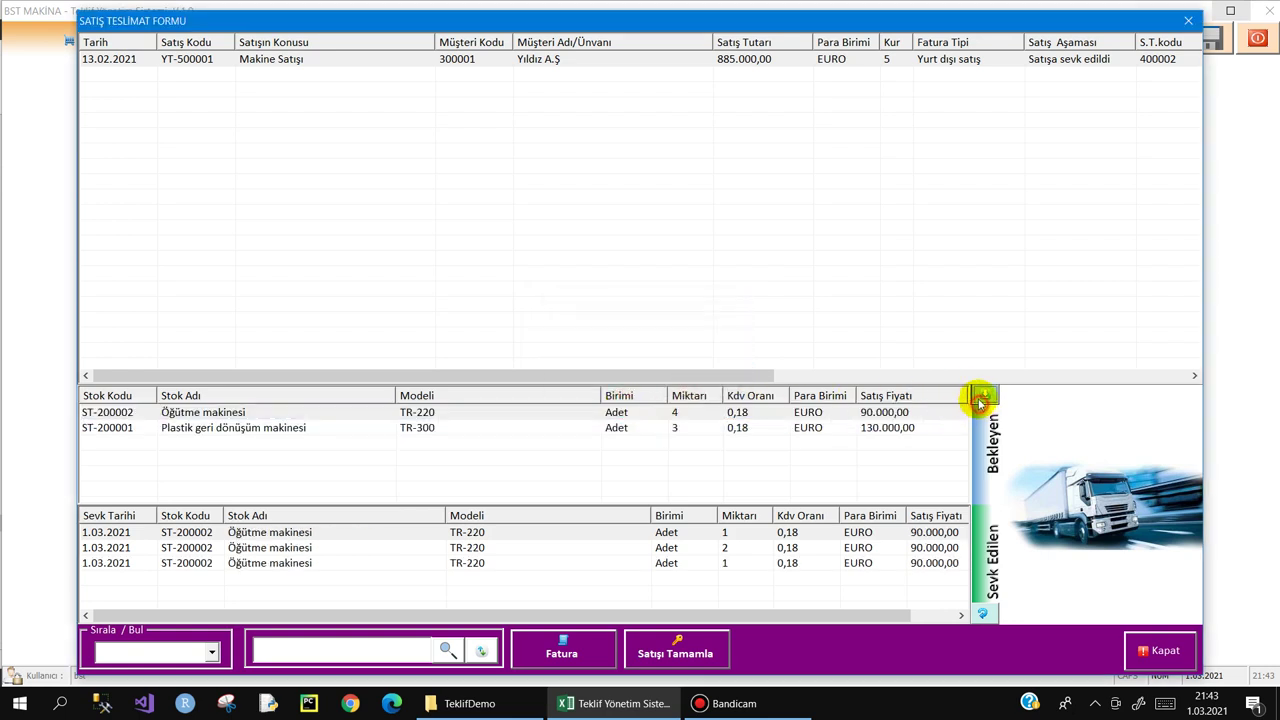
left_click(984, 396)
left_click(719, 410)
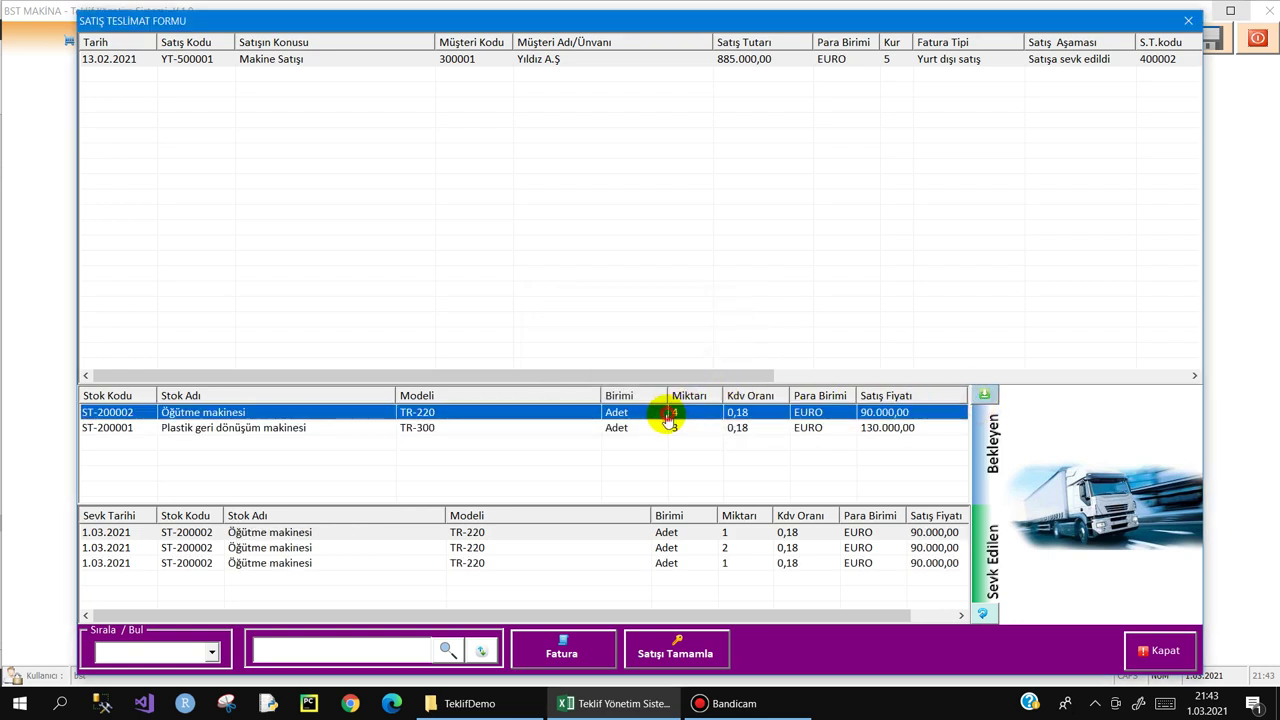
left_click(636, 428)
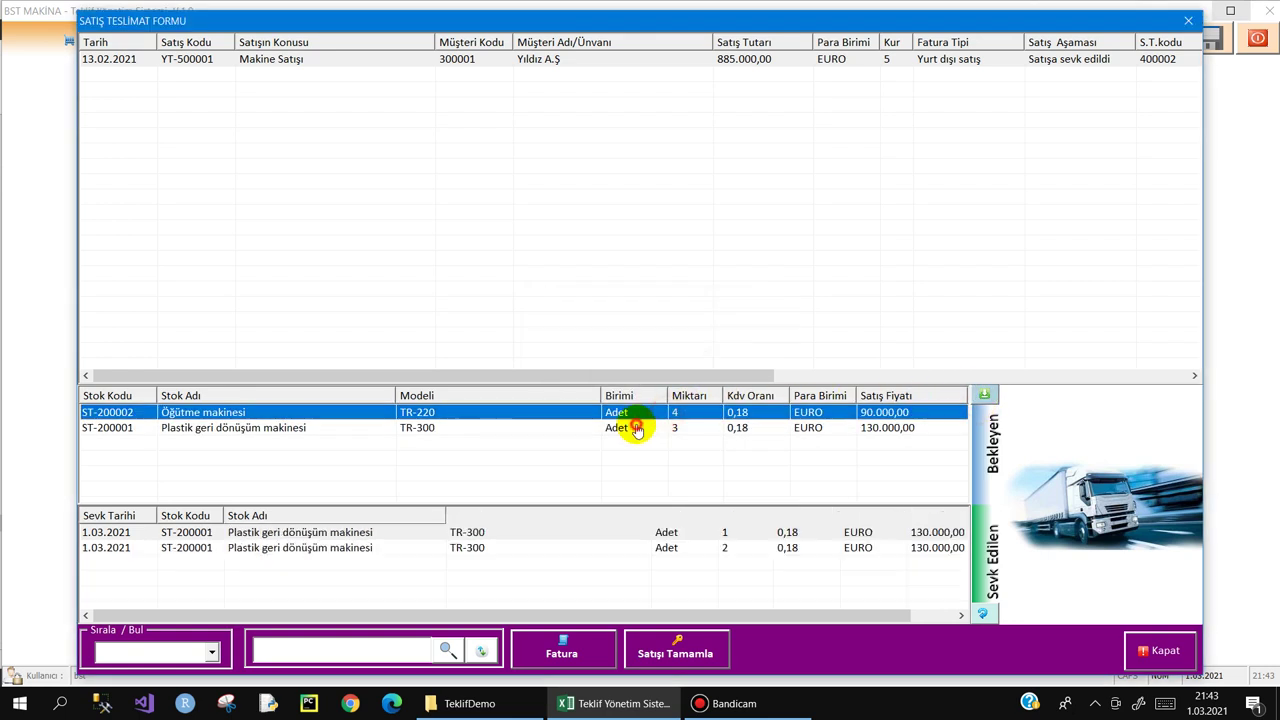
- Add 2 Öğütme makinesi (after 5 exceeded the maximum of 4) and 1 Plastik geri dönüşüm makinesi to the invoice
left_click(562, 653)
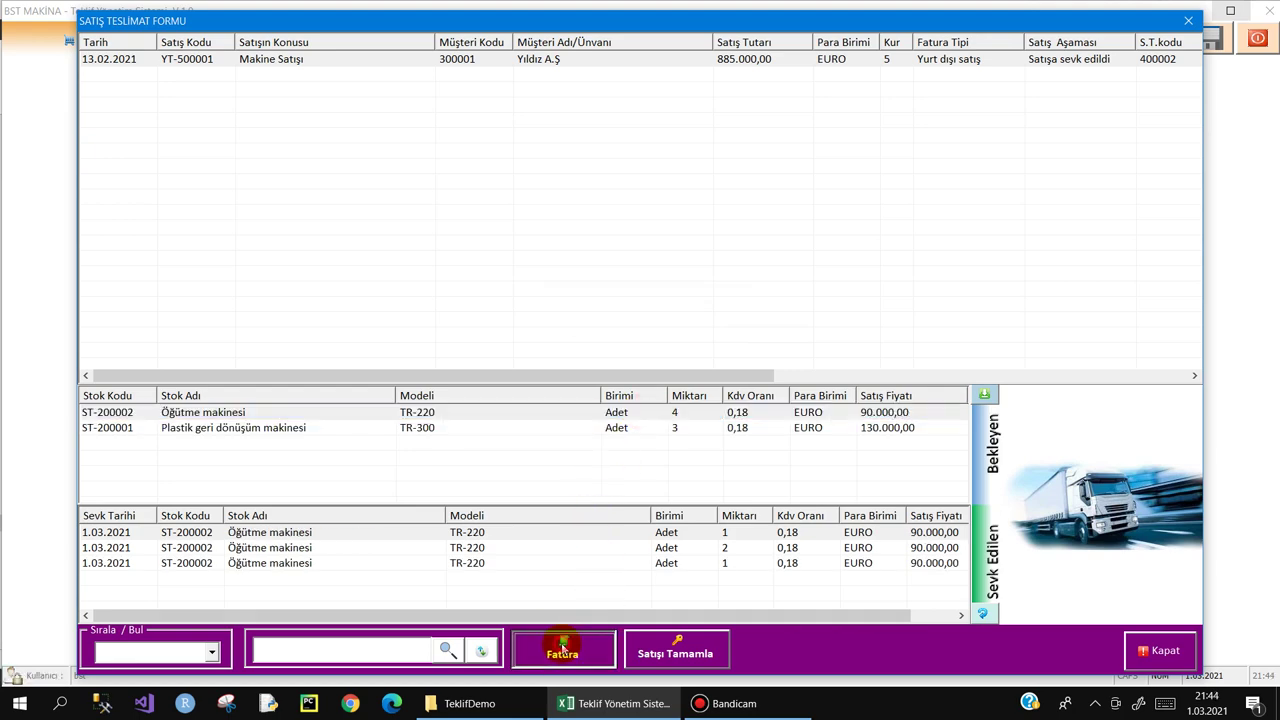
left_click(485, 368)
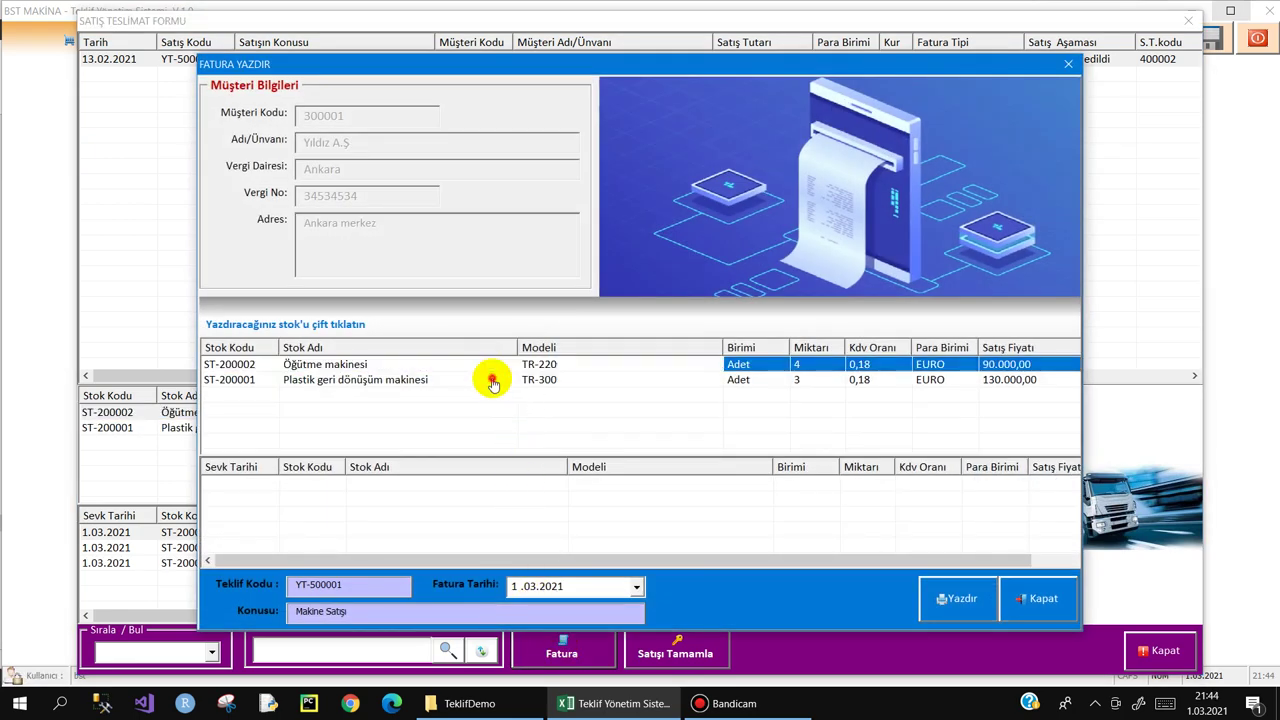
left_click(490, 375)
left_click(494, 366)
left_click(503, 376)
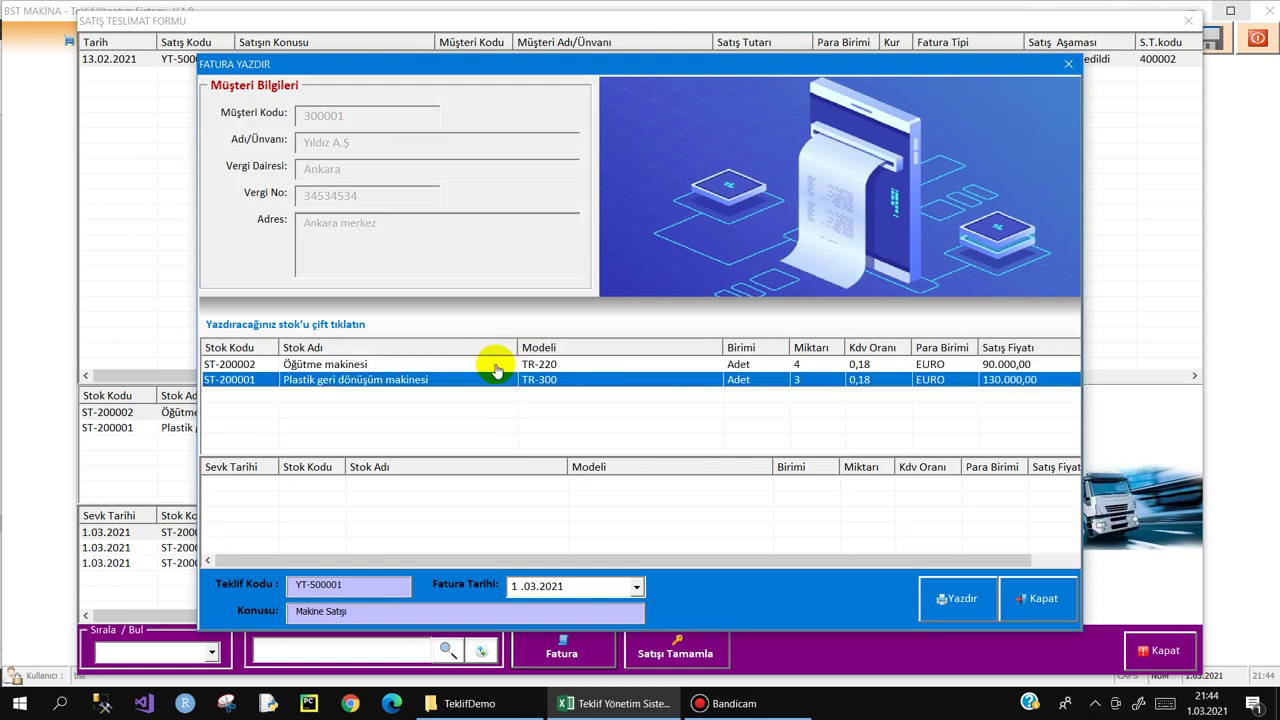
left_click(490, 364)
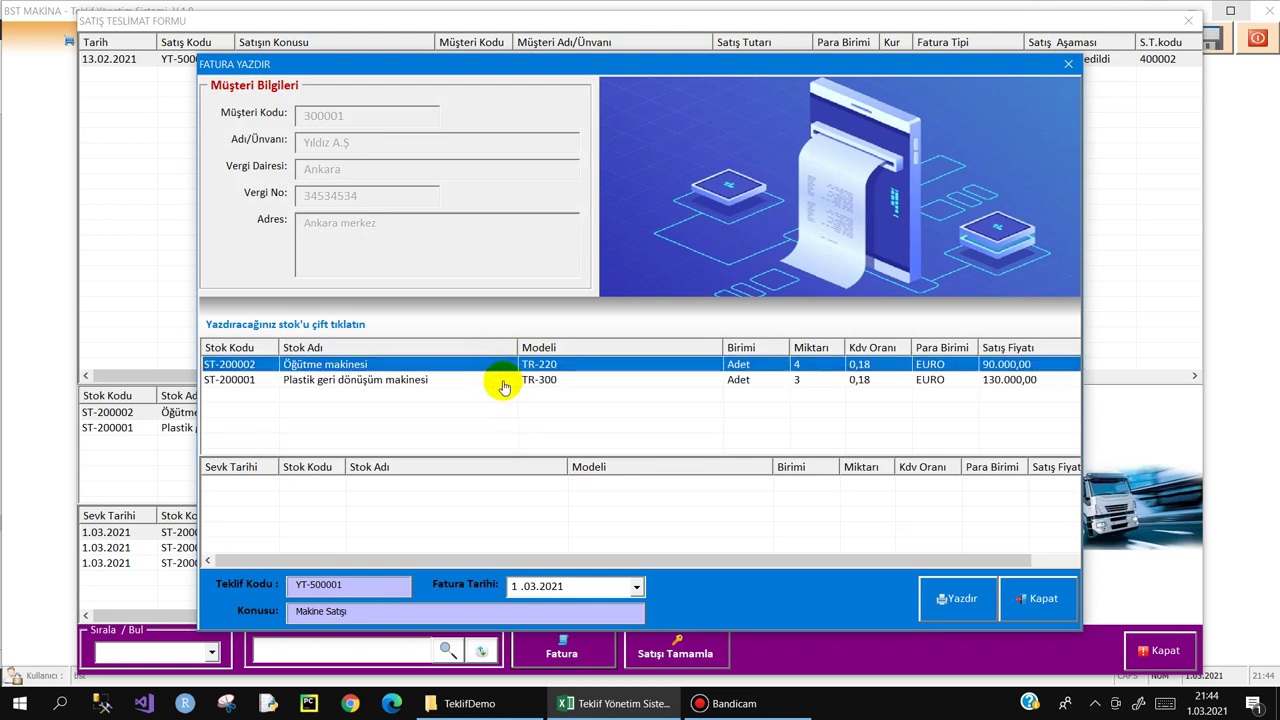
left_click(503, 381)
double_click(500, 364)
type("5")
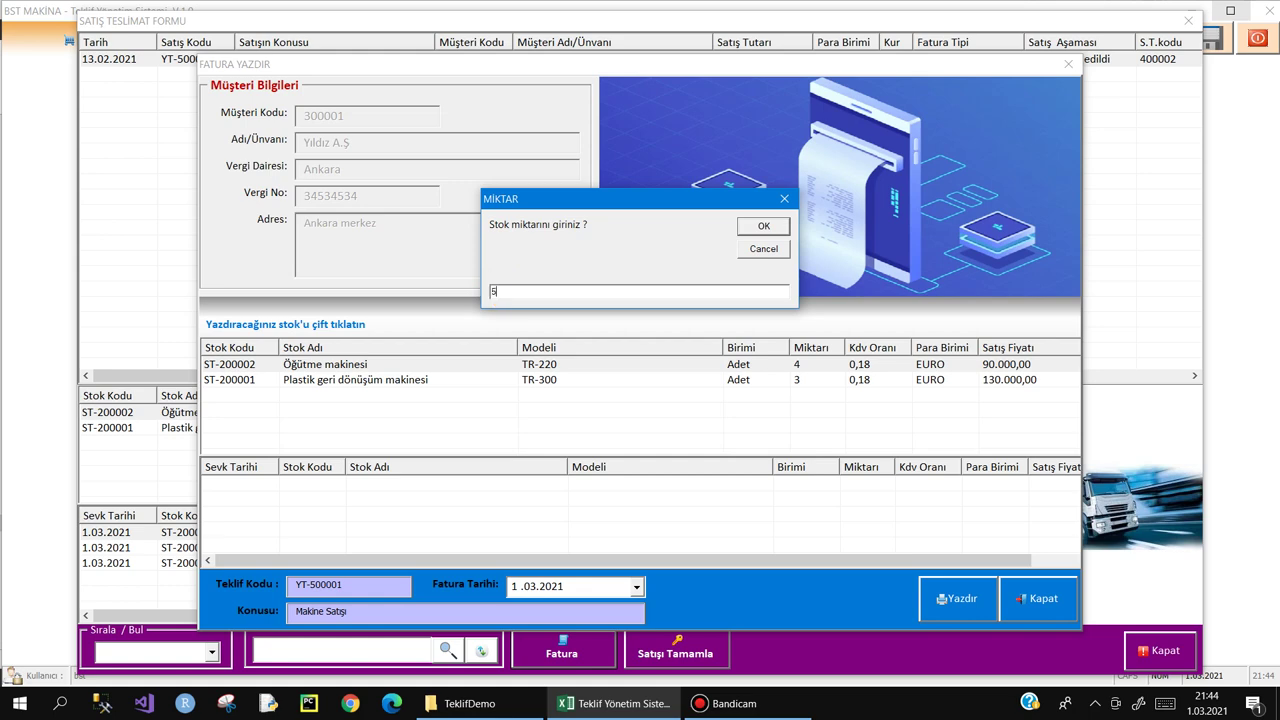
key("Return")
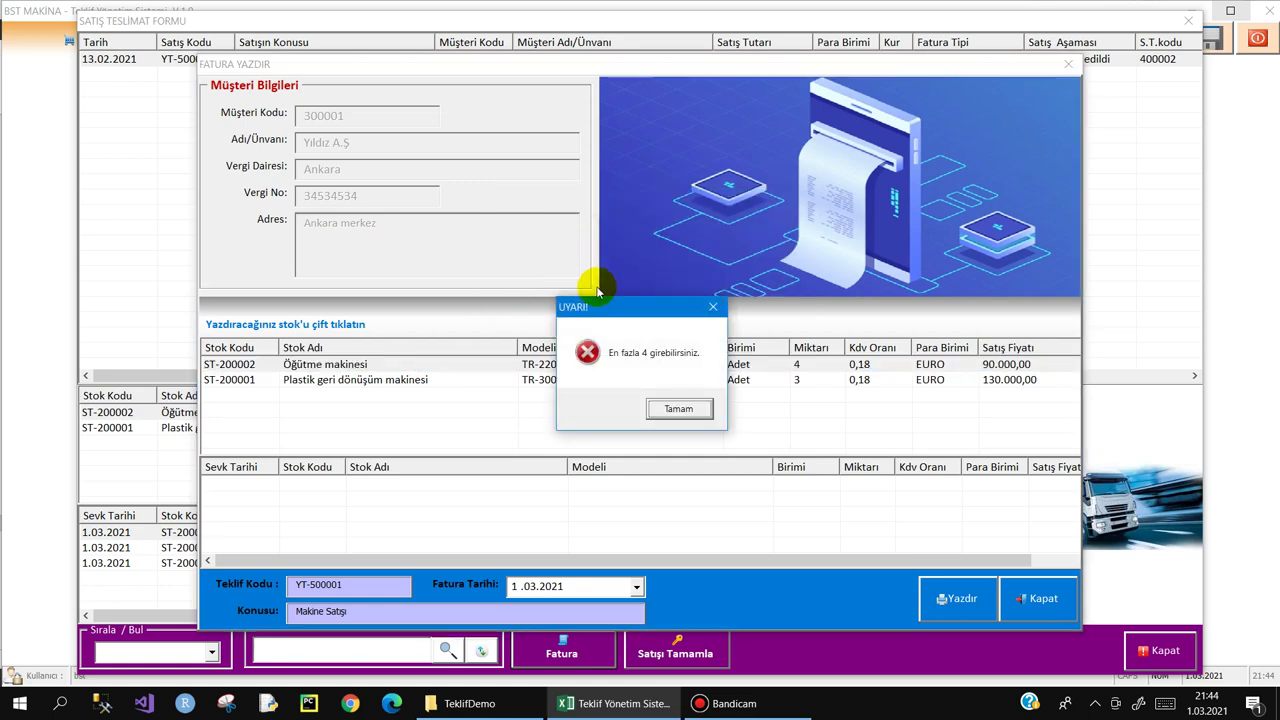
left_click(678, 408)
type("2")
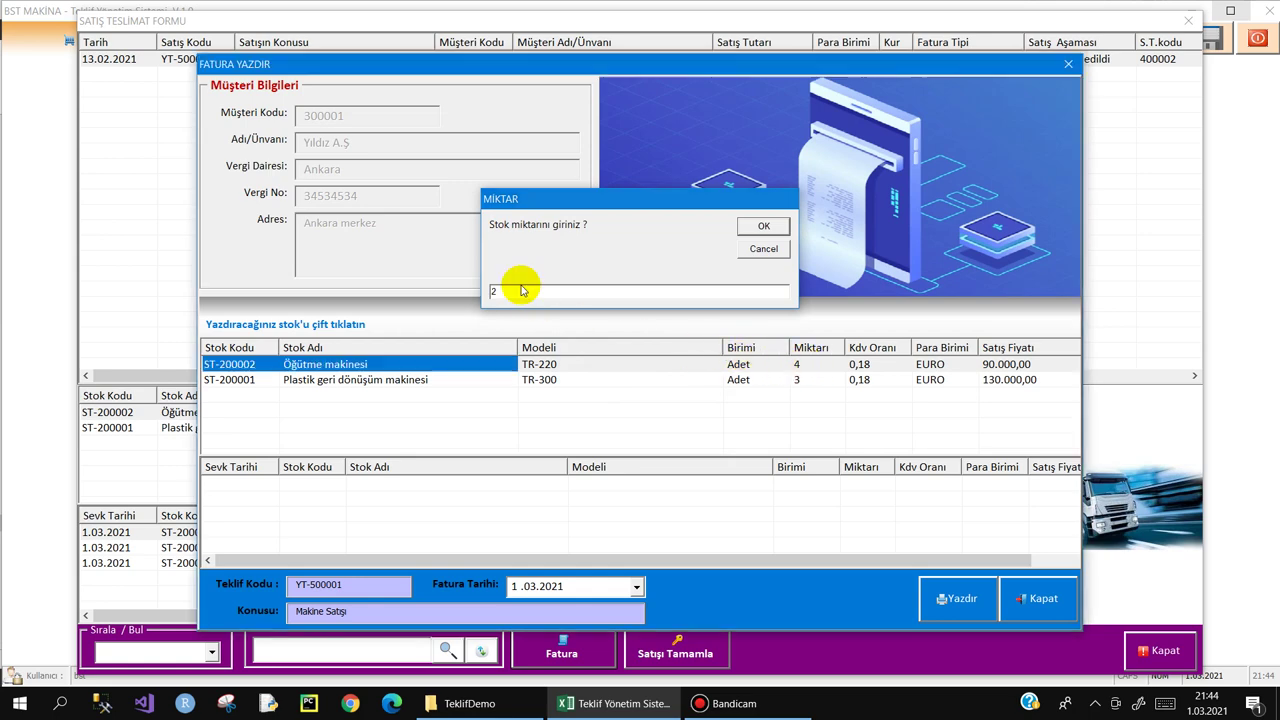
key("Return")
double_click(498, 380)
type("1")
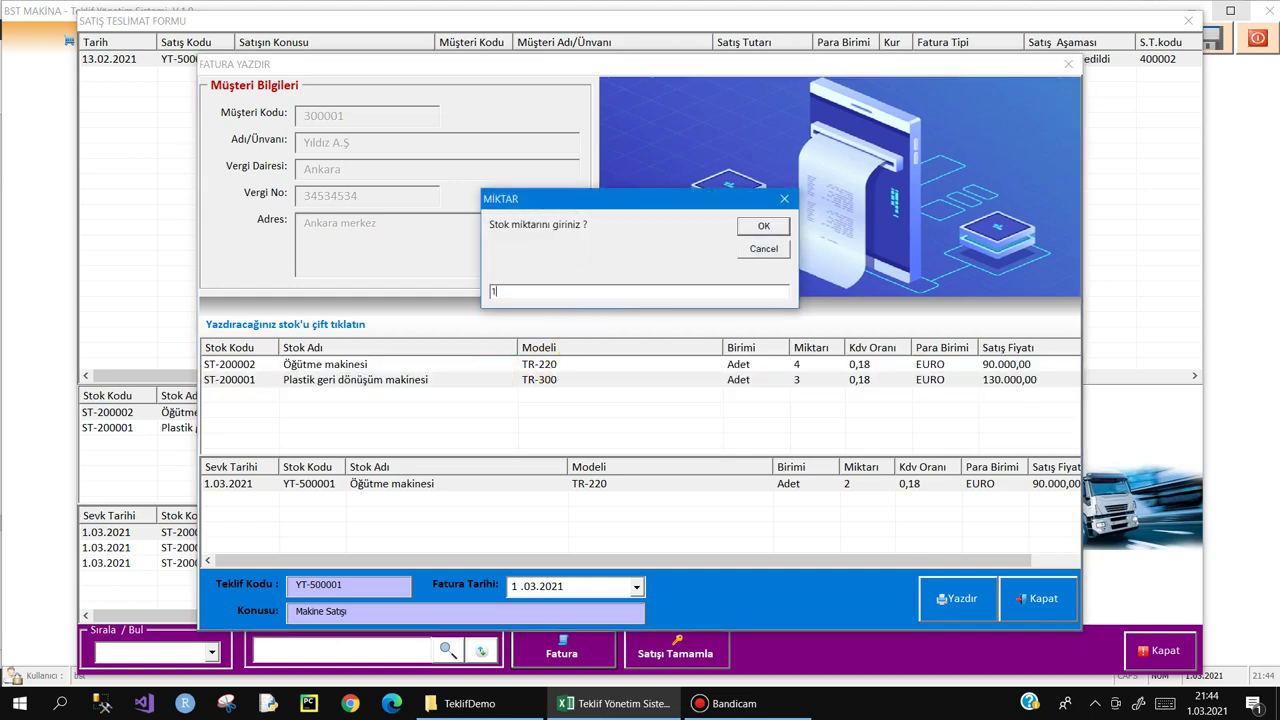
key("Return")
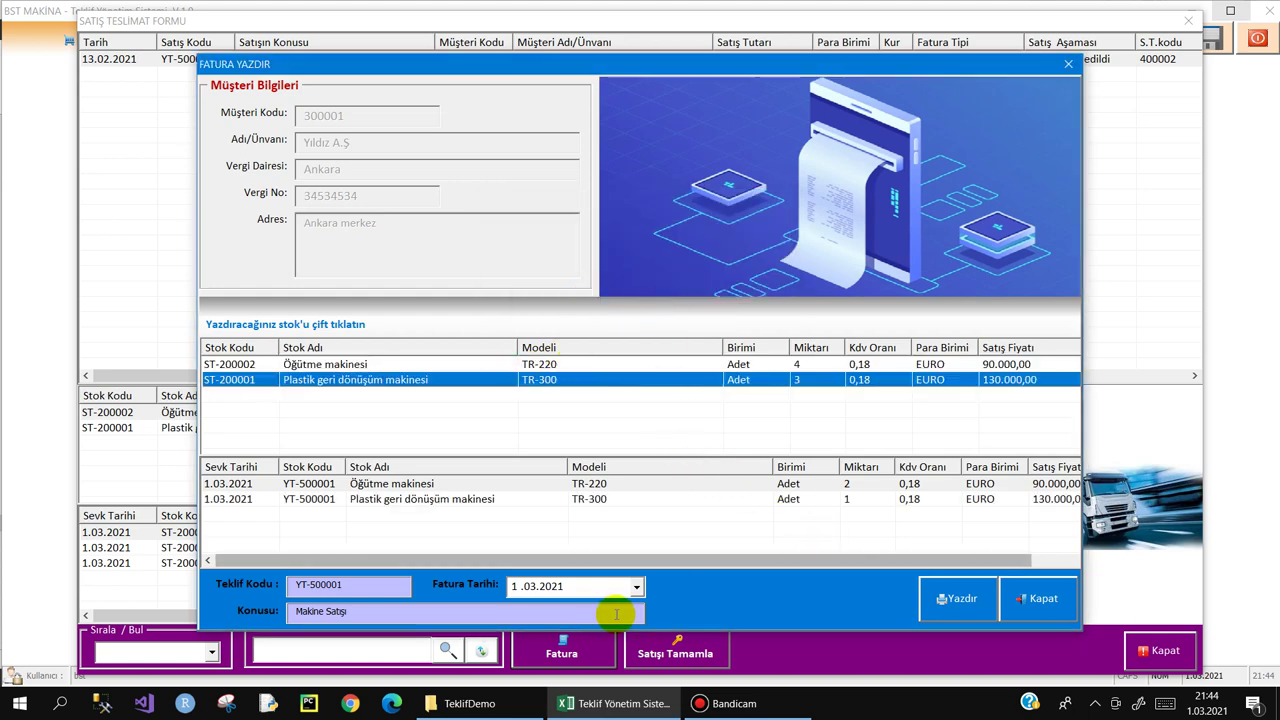
- Set the invoice date to 2.03.2021 and print it to PDF named i1
left_click(636, 586)
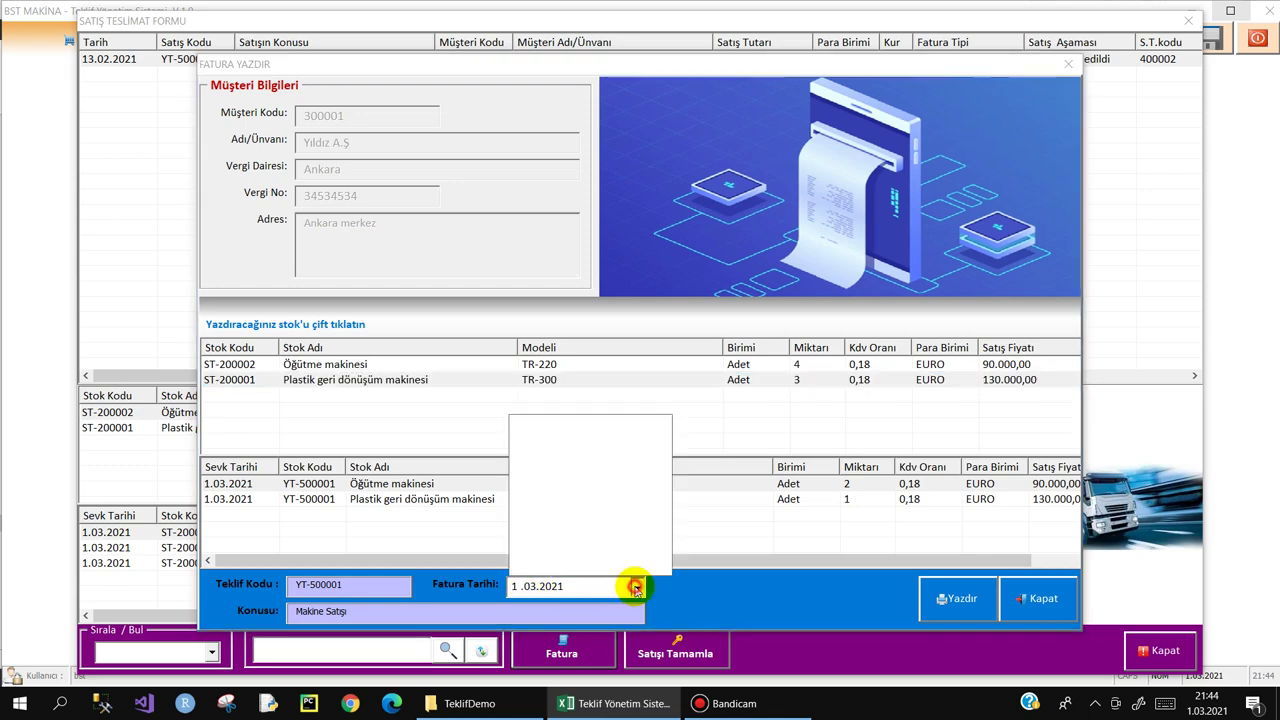
left_click(543, 489)
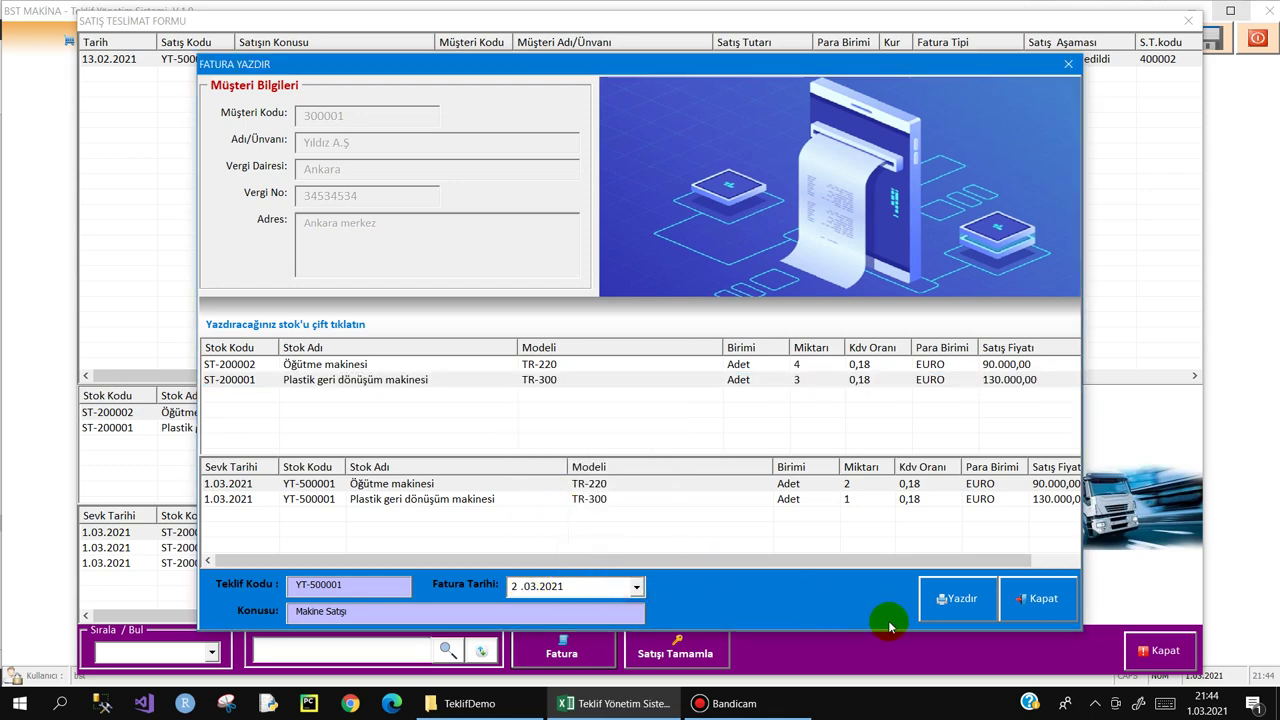
left_click(955, 600)
left_click(609, 409)
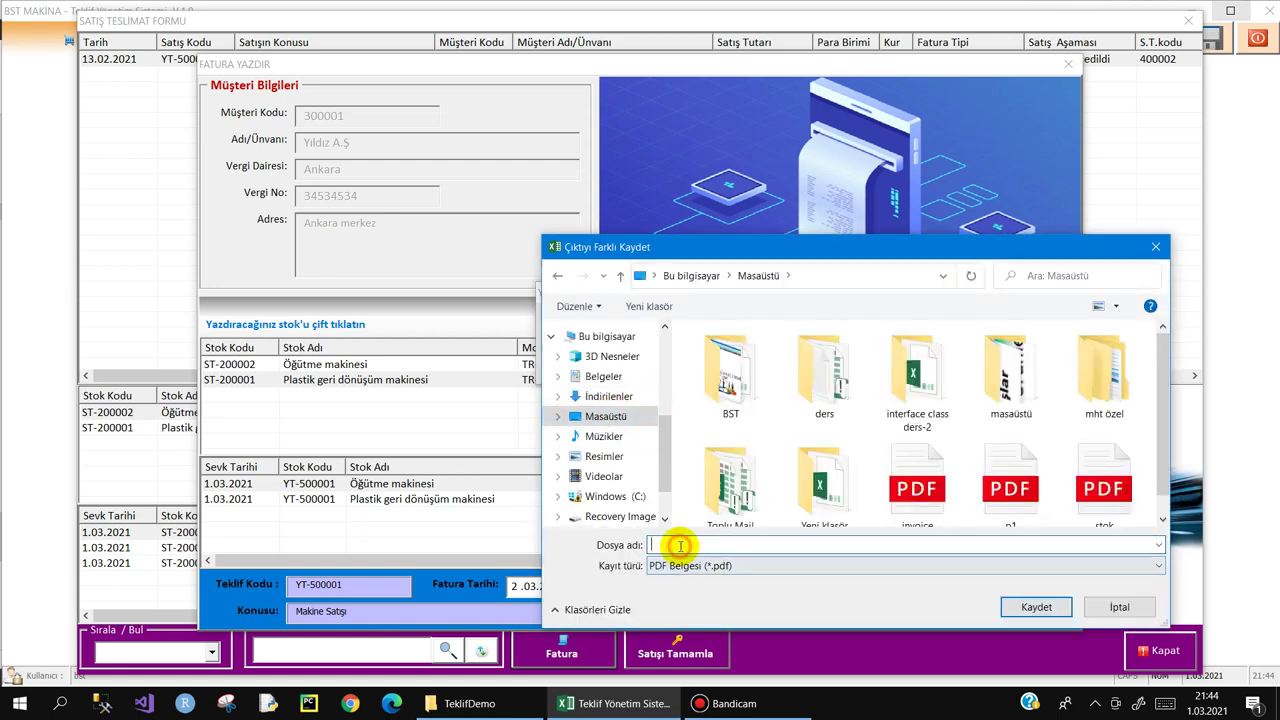
type("i")
key("Return")
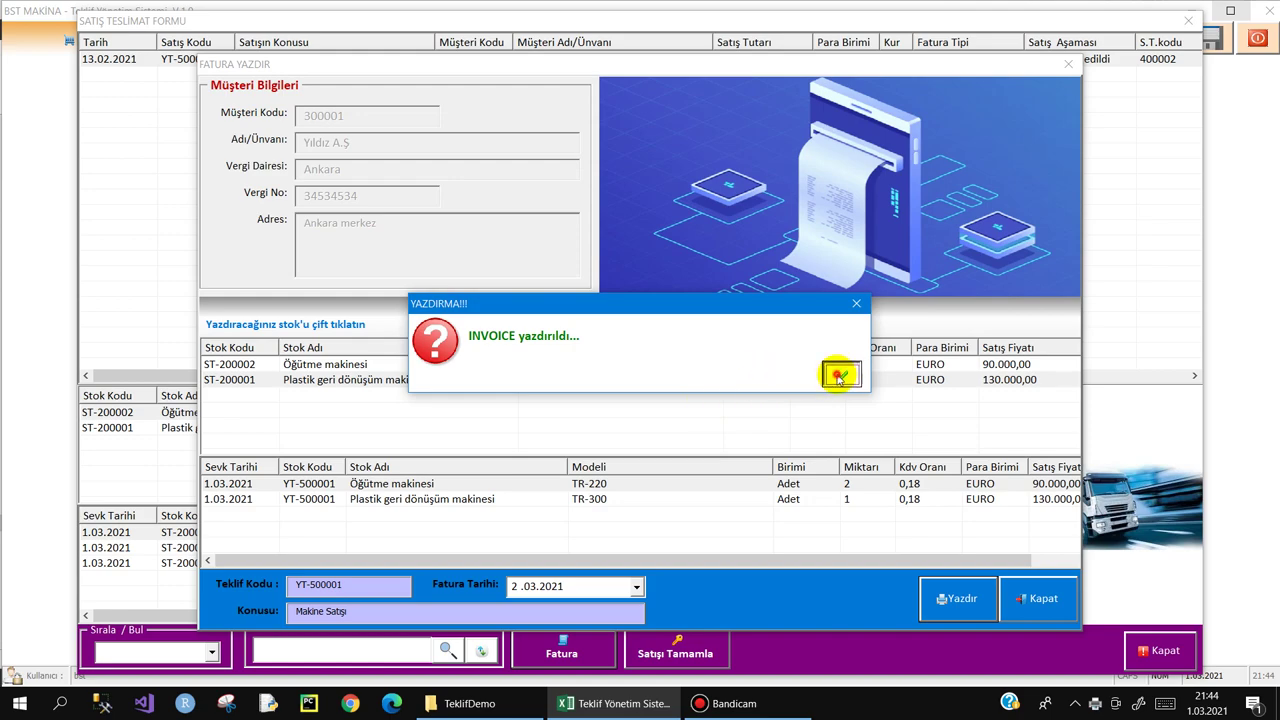
left_click(841, 374)
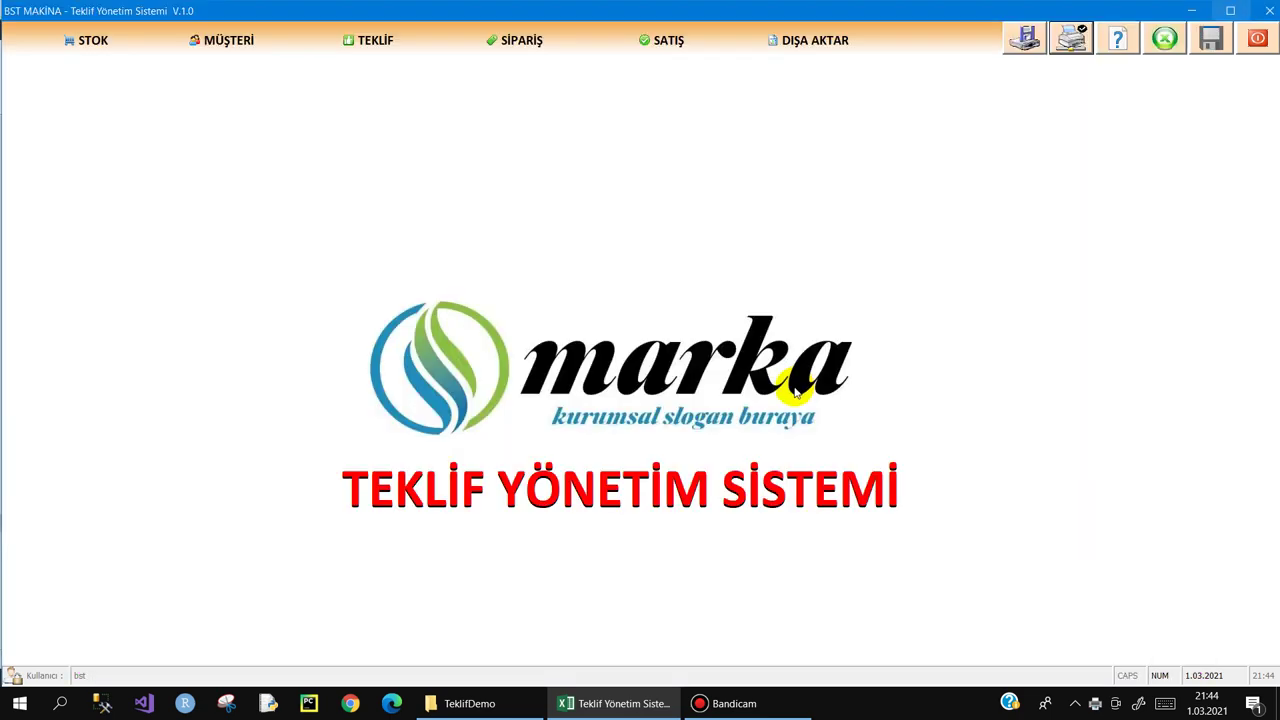
key("super+d")
- Open the i1 invoice PDF from the desktop in Edge and zoom in
left_click(287, 282)
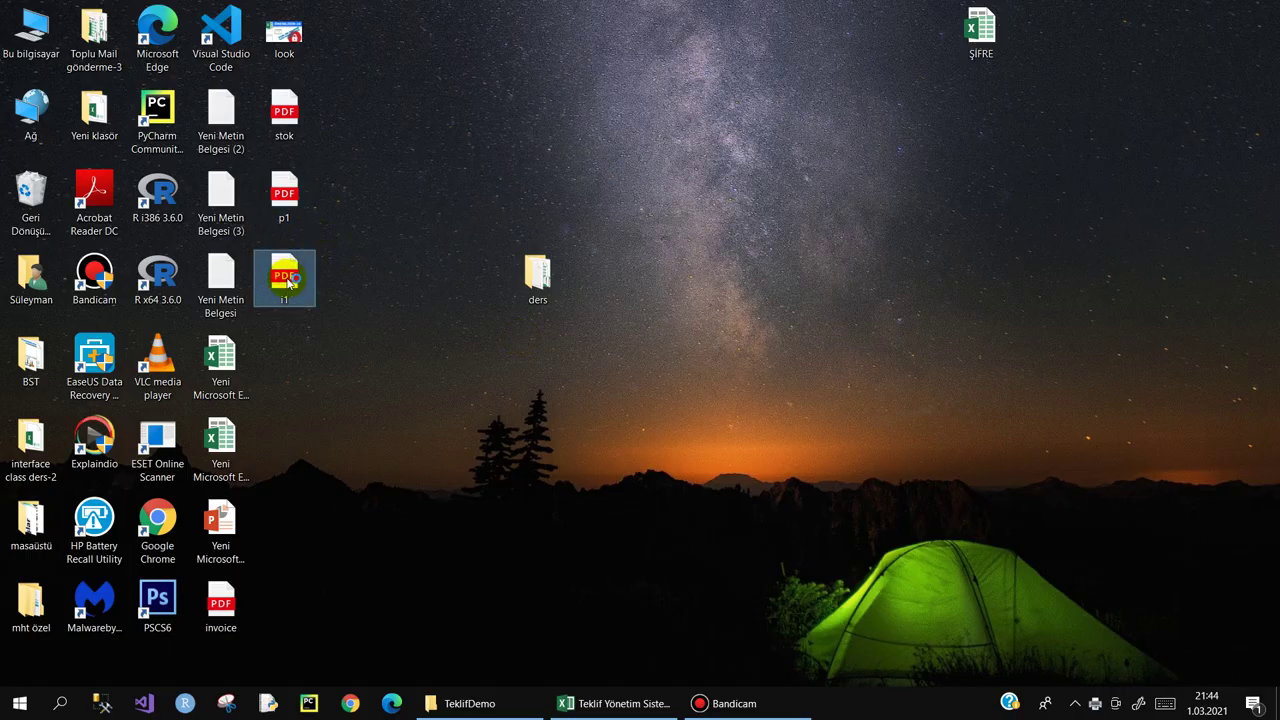
double_click(287, 282)
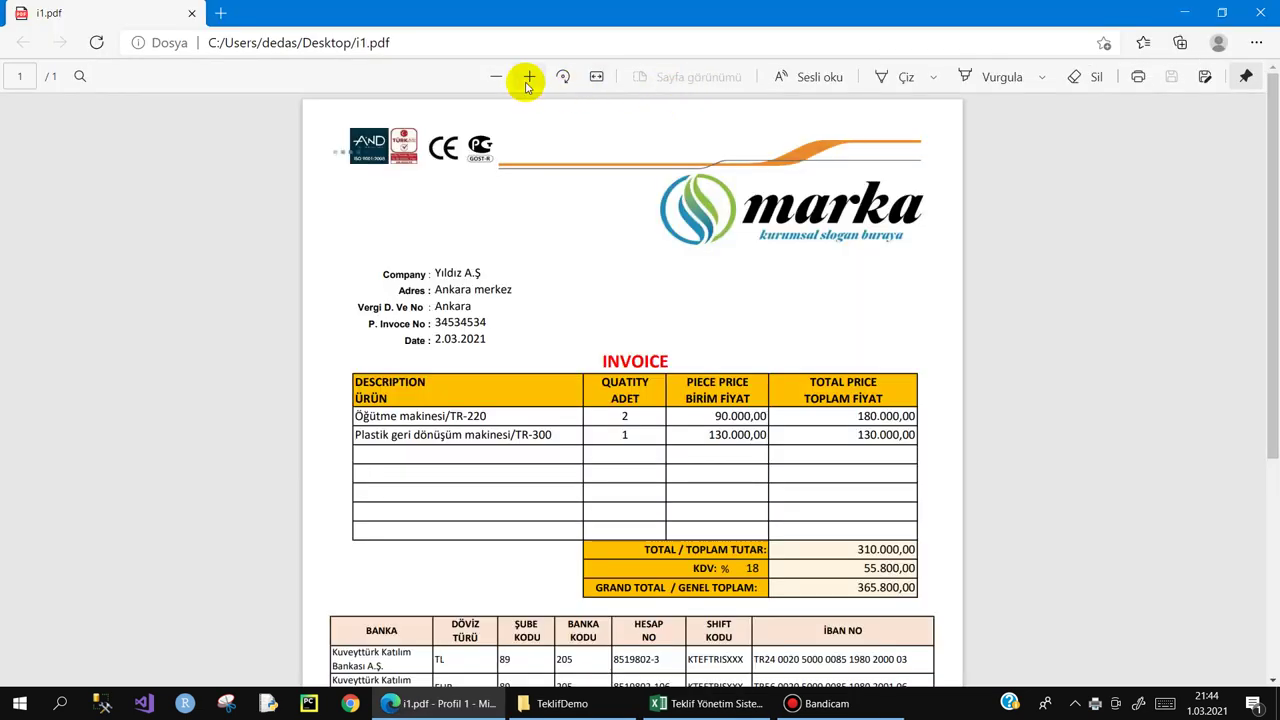
left_click(529, 78)
left_click(527, 78)
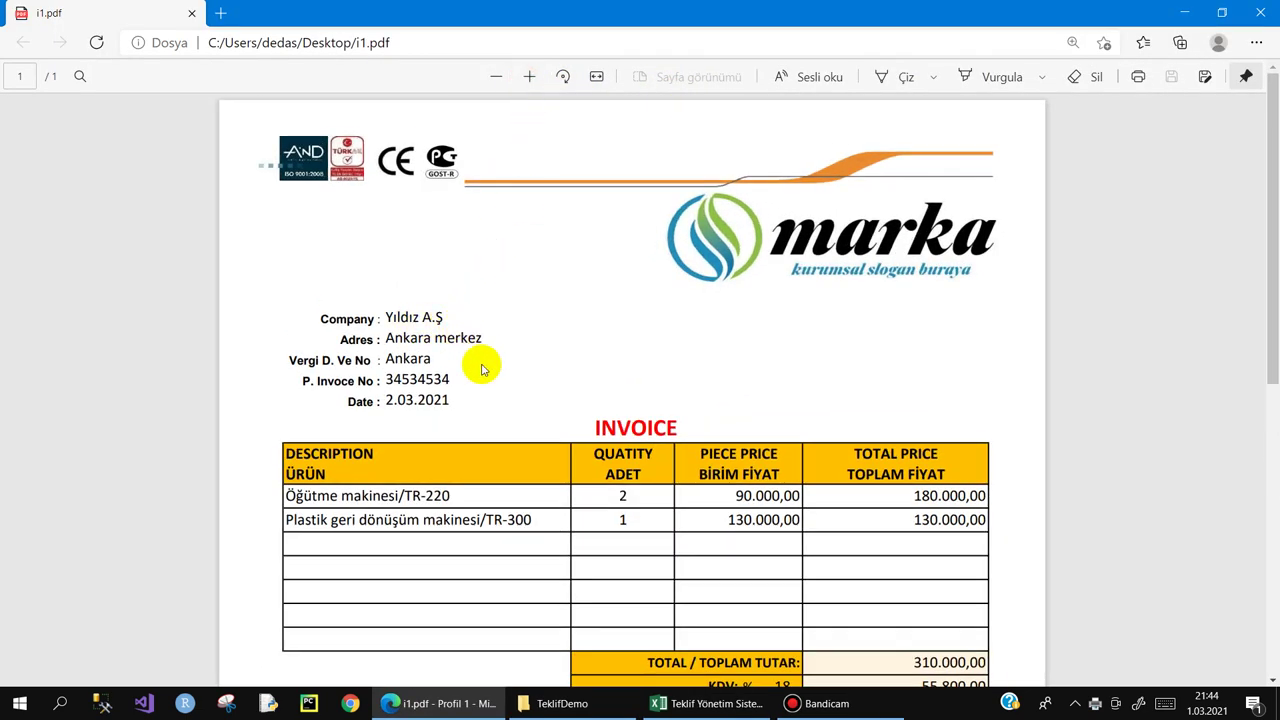
- Scroll through the invoice to check quantities and the 365.800,00 grand total, then close Edge
scroll(481, 369, "down", 1)
left_click_drag(617, 401, 621, 427)
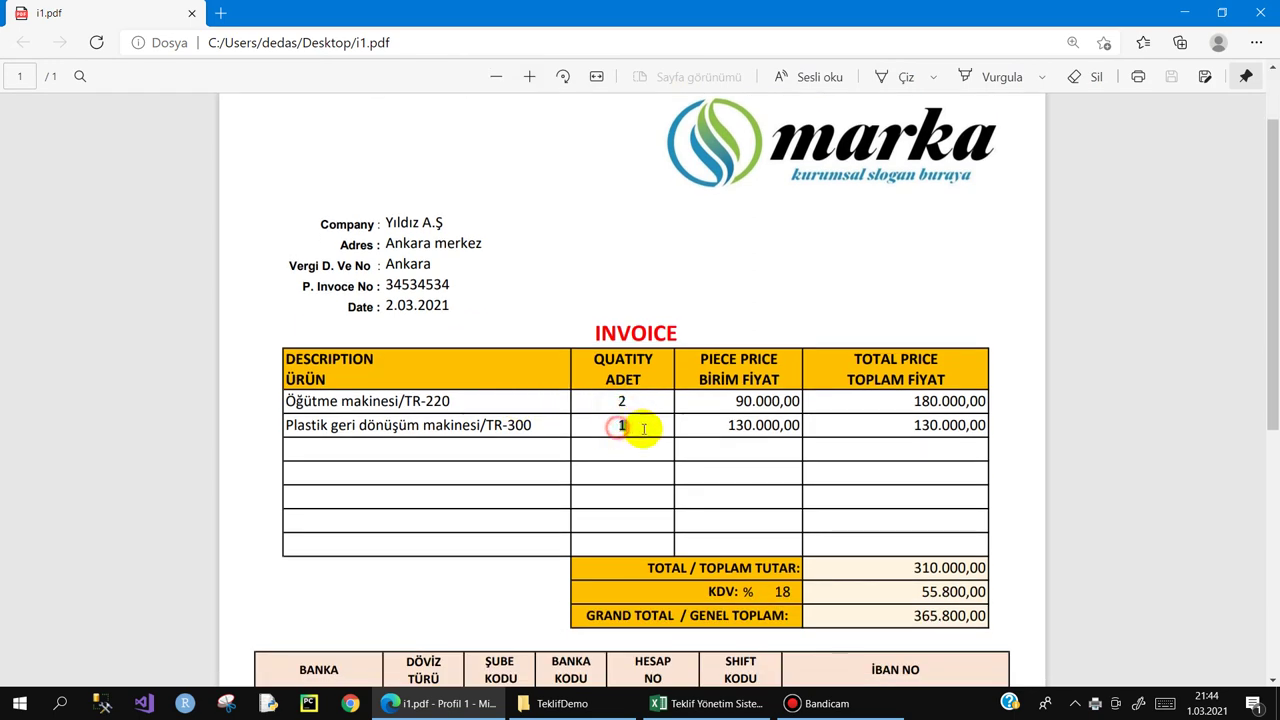
scroll(920, 500, "down", 5)
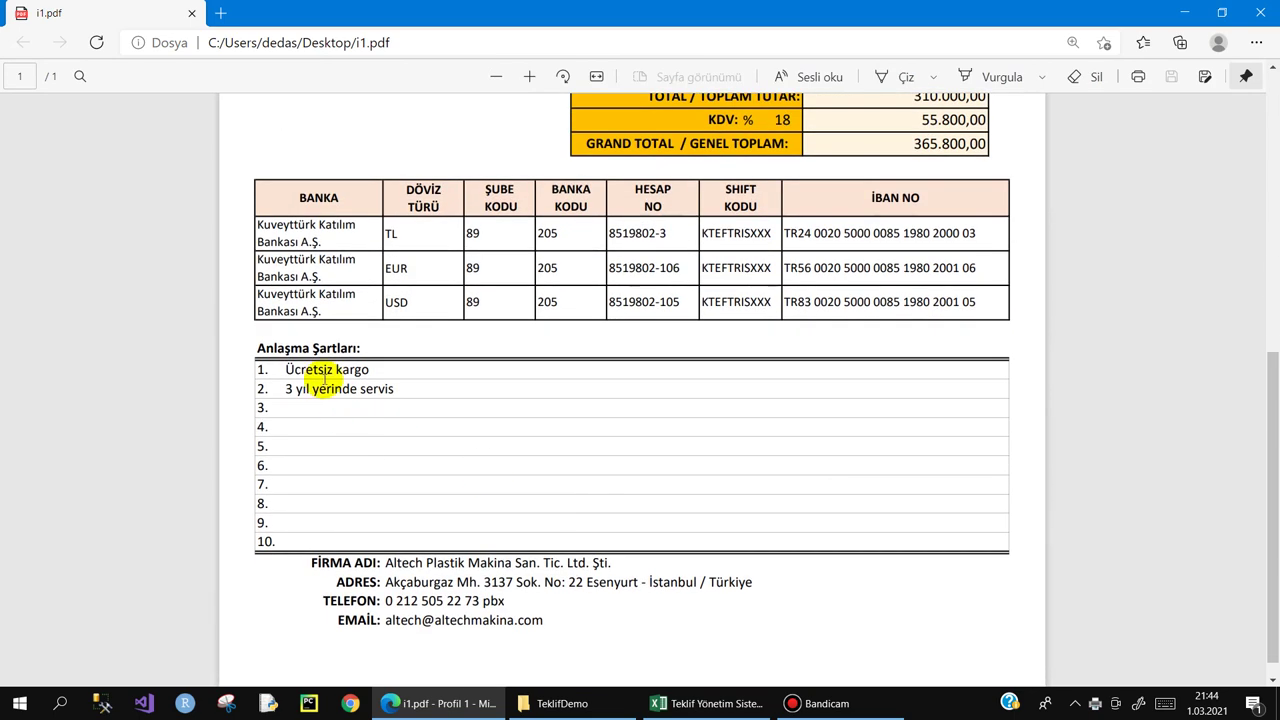
scroll(672, 312, "up", 4)
scroll(666, 291, "up", 2)
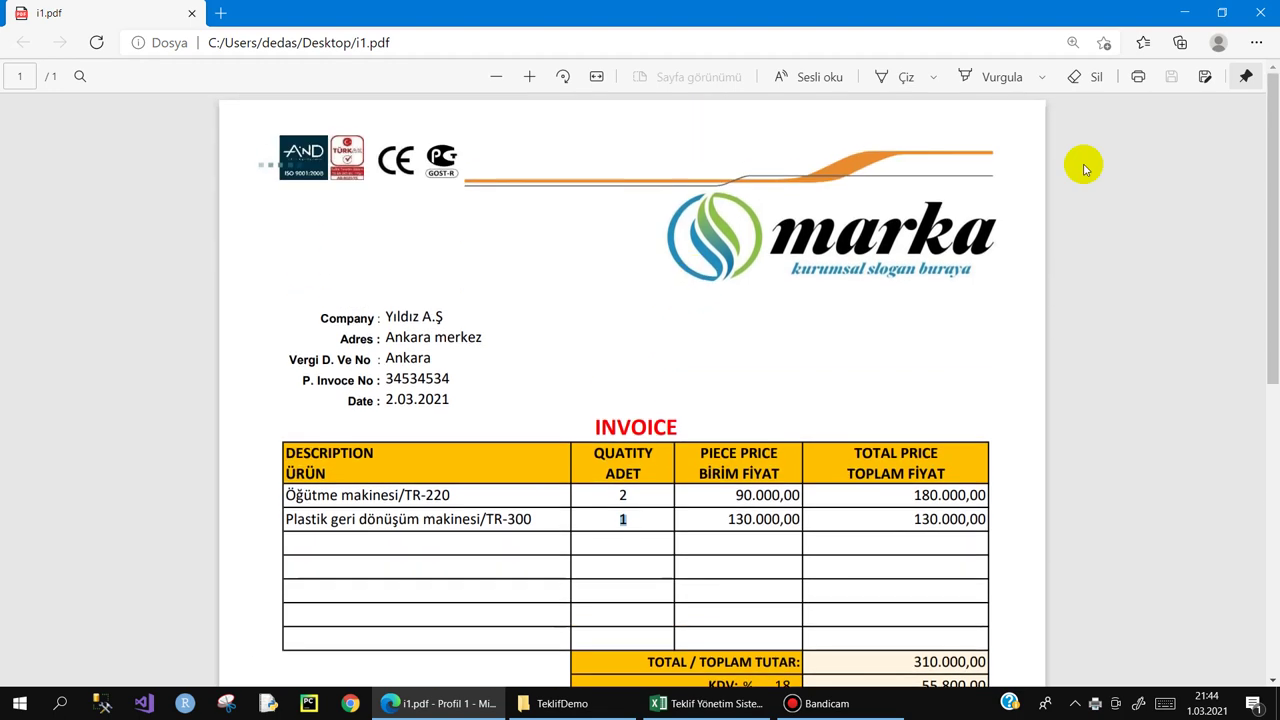
left_click(1260, 12)
- In the delivery form, select the pending Öğütme makinesi item and complete the sale, confirming all products shipped
left_click(685, 25)
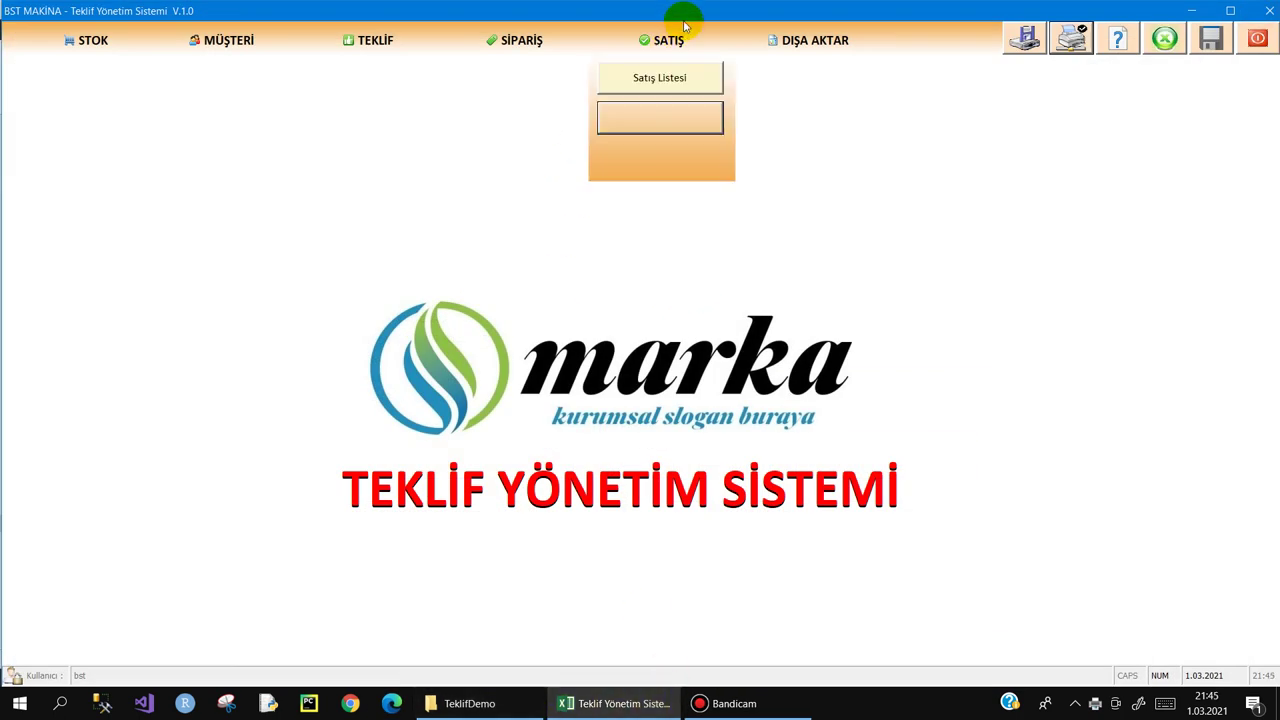
left_click(661, 118)
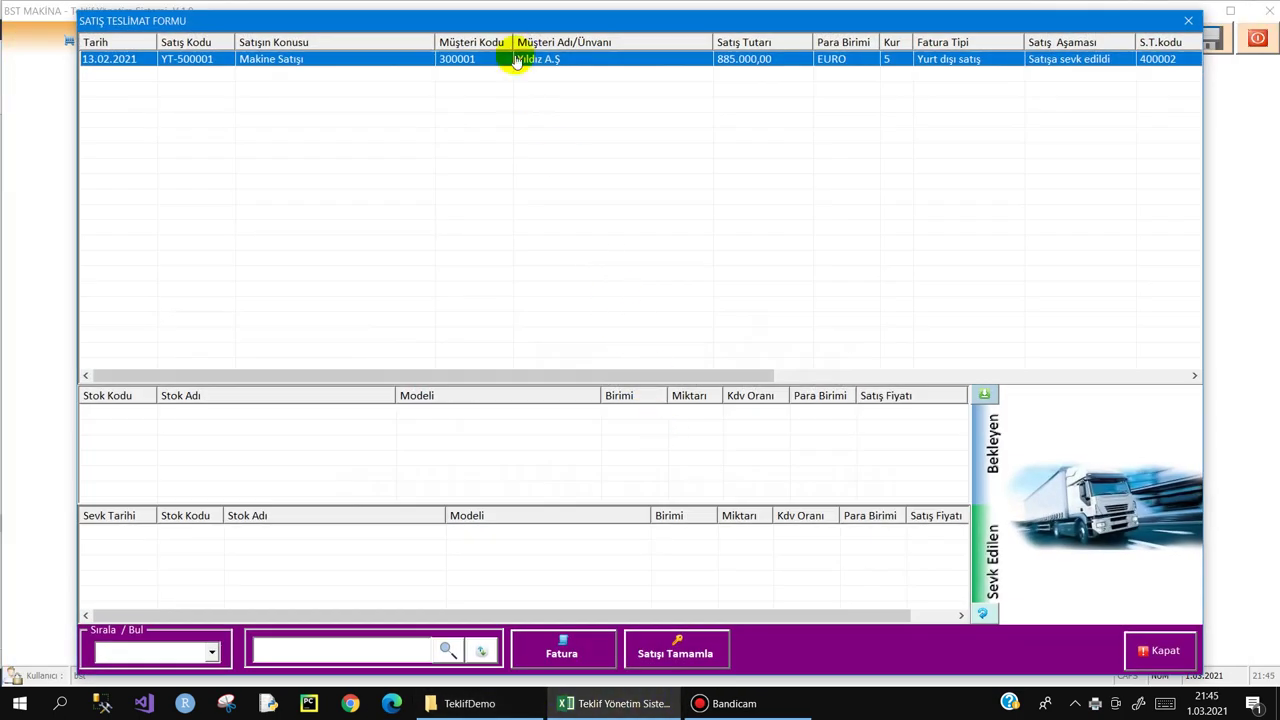
left_click(517, 62)
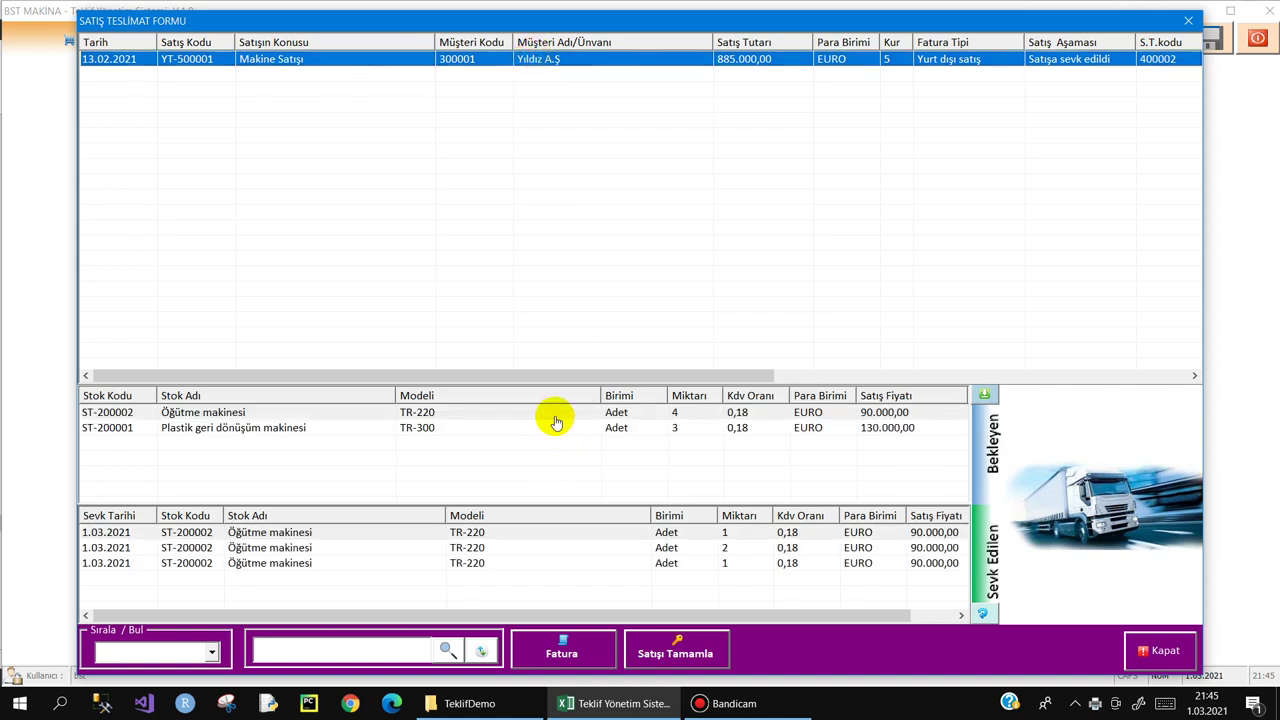
left_click(553, 415)
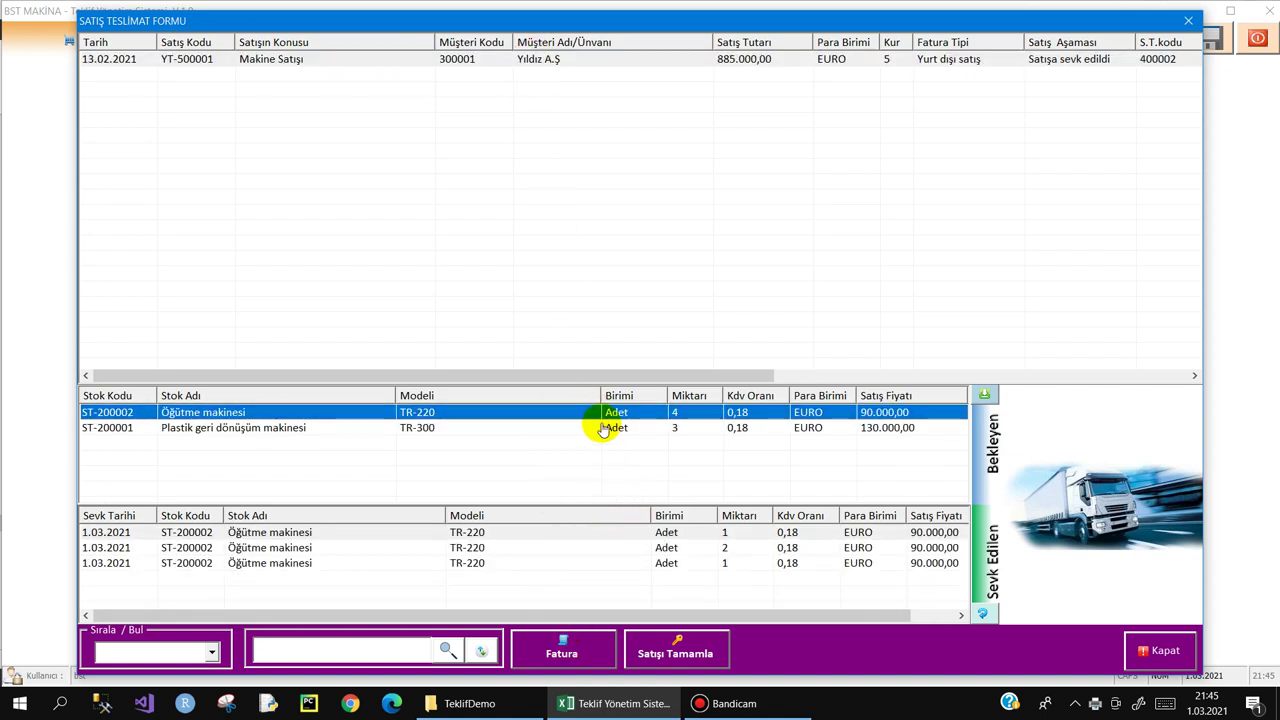
left_click(697, 656)
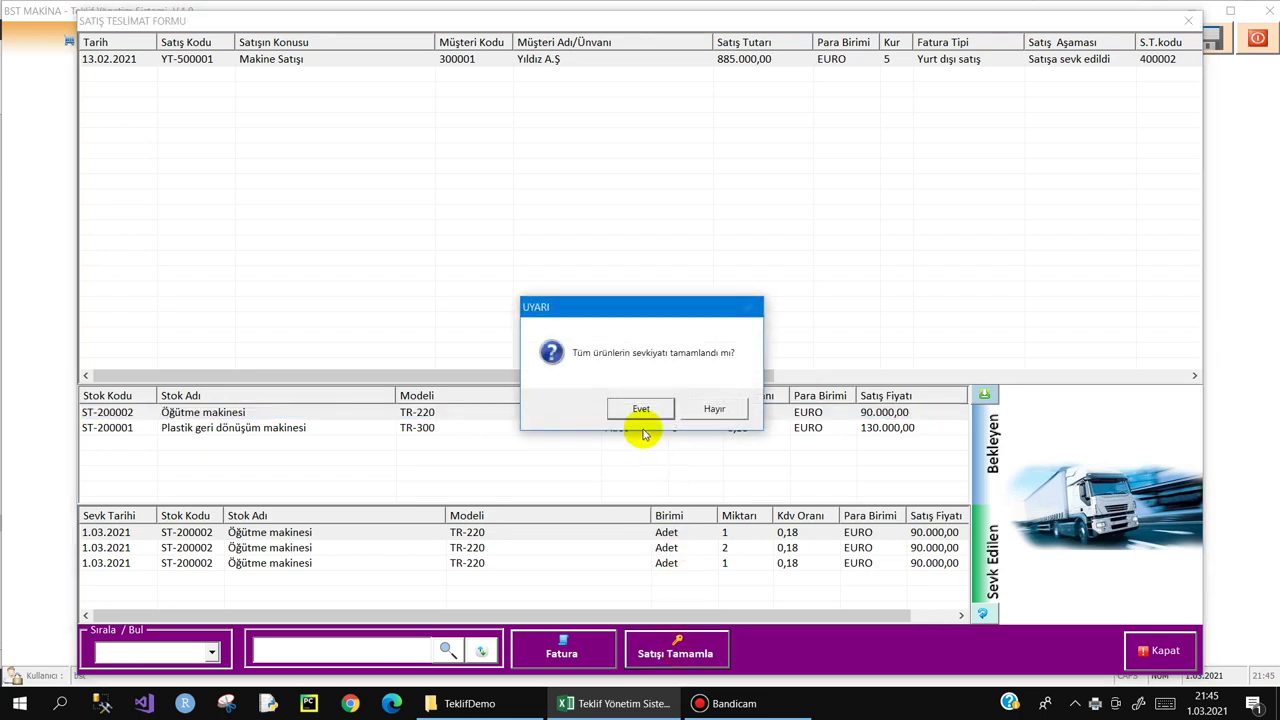
left_click(714, 408)
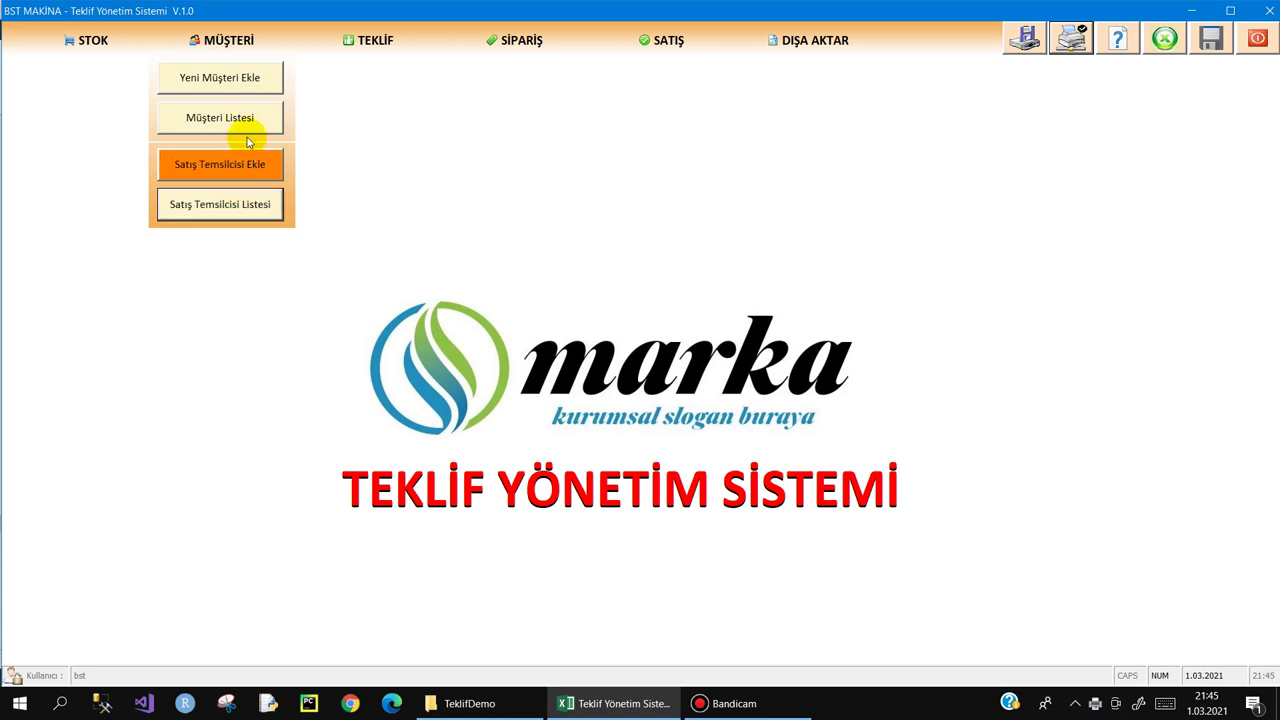
- Review the customers' İşlem Toplamı column in the customer list
left_click(241, 118)
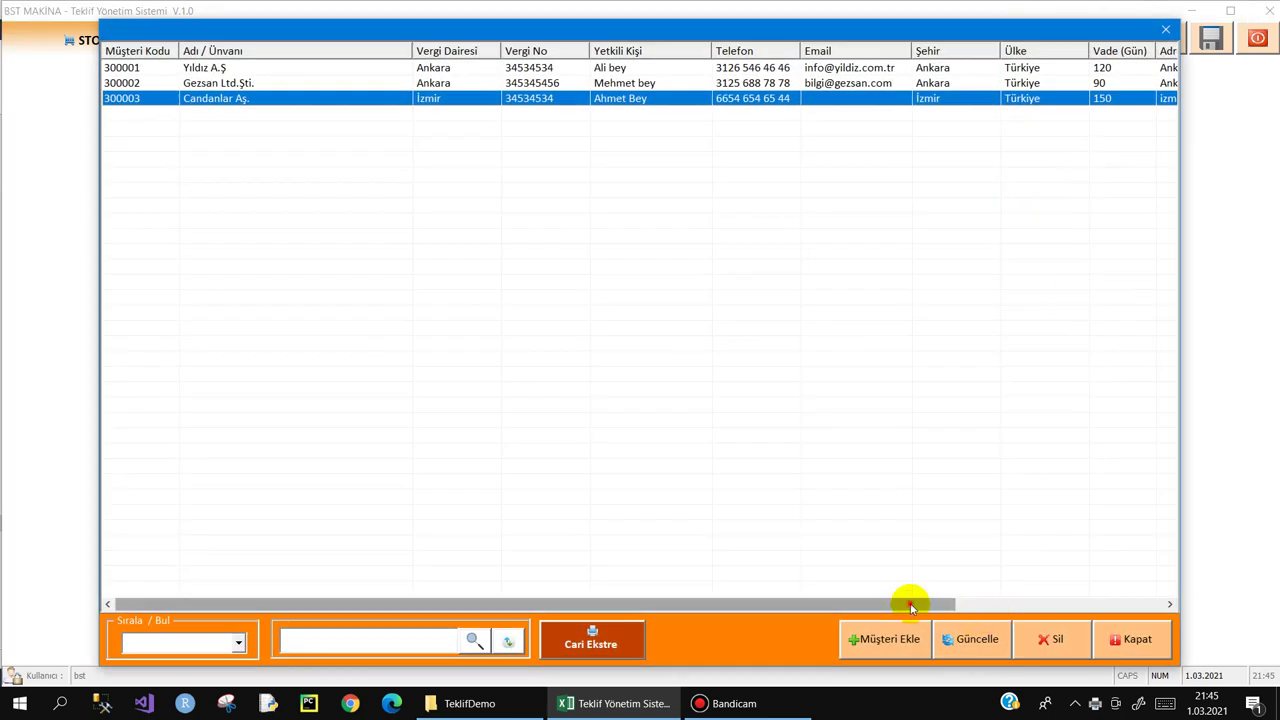
left_click_drag(909, 603, 1129, 603)
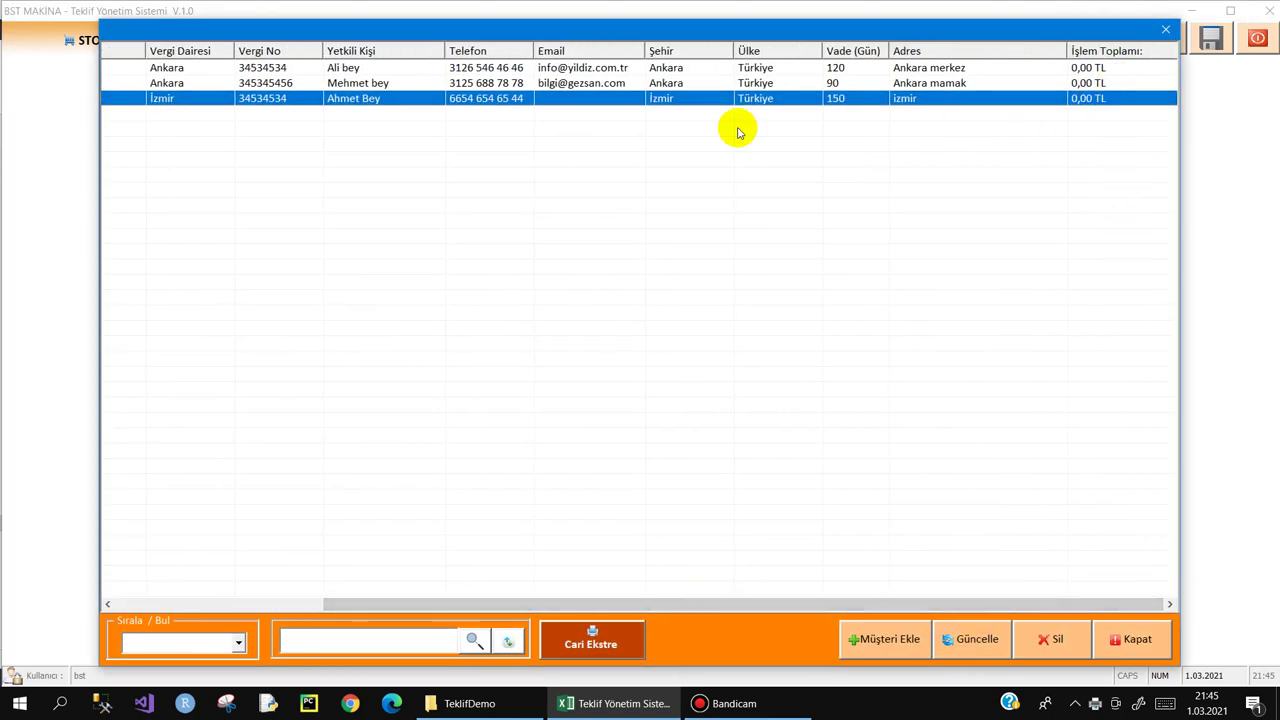
key("Escape")
- Show sales representative 400002's statistics, with 1 quote converted to sale
left_click(225, 206)
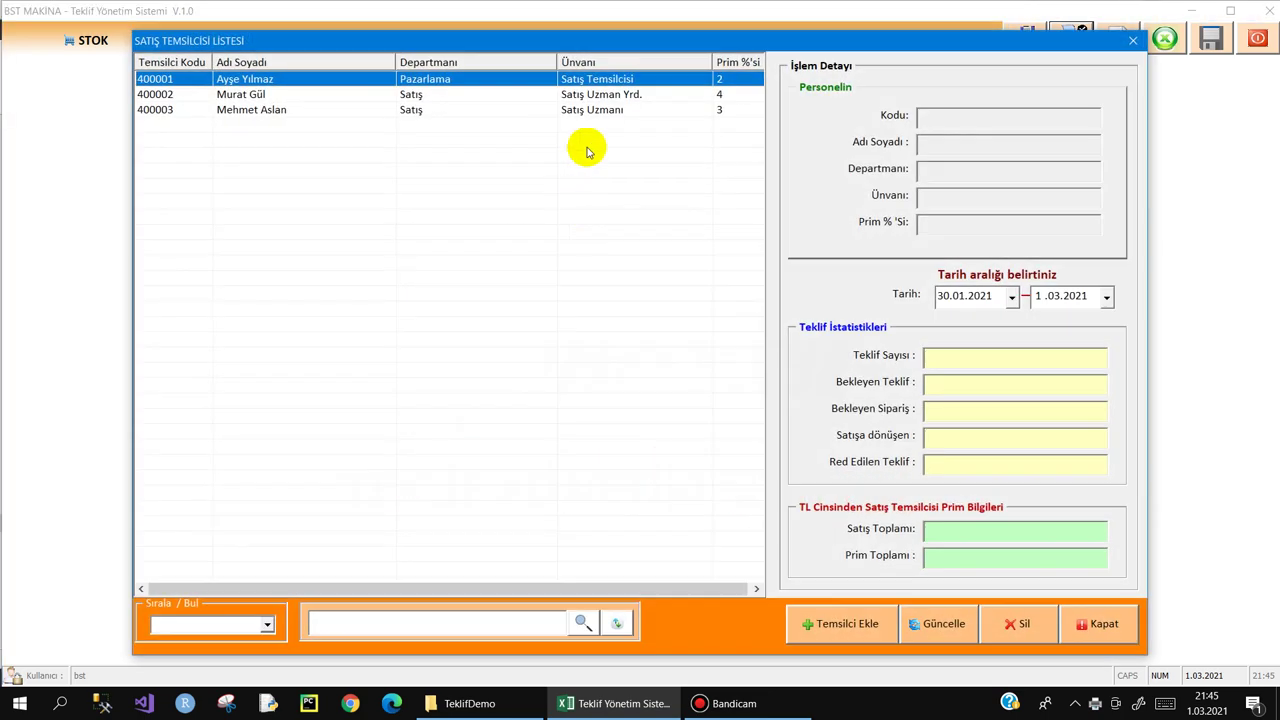
left_click(586, 94)
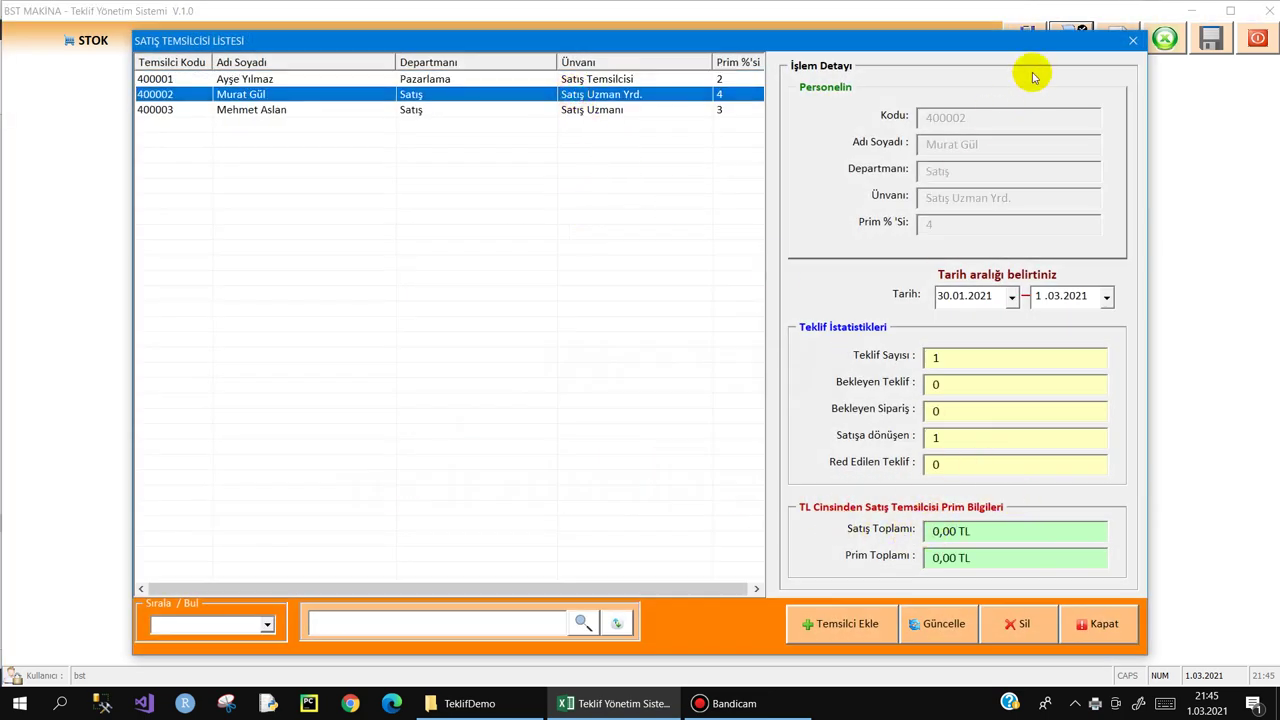
key("Escape")
left_click(660, 114)
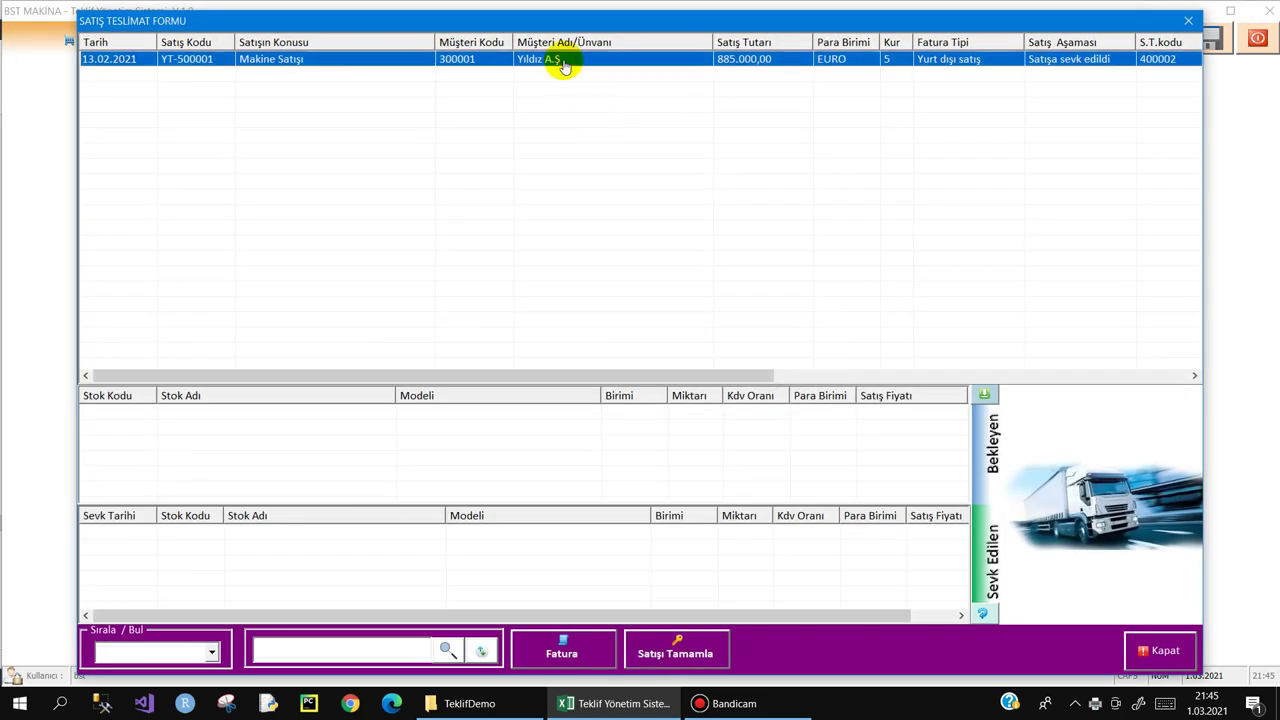
- Complete sale YT-500001, confirming both shipment prompts and the closing message, then open the customer list
left_click(557, 62)
left_click(675, 649)
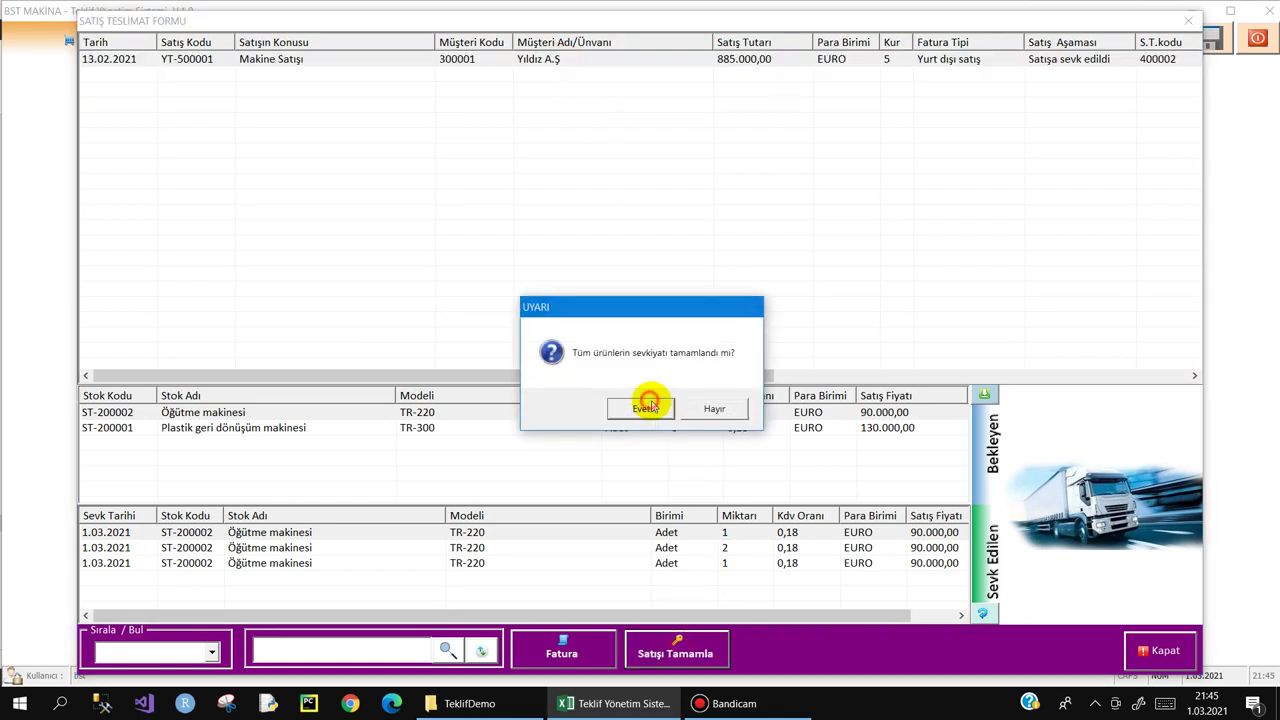
left_click(645, 409)
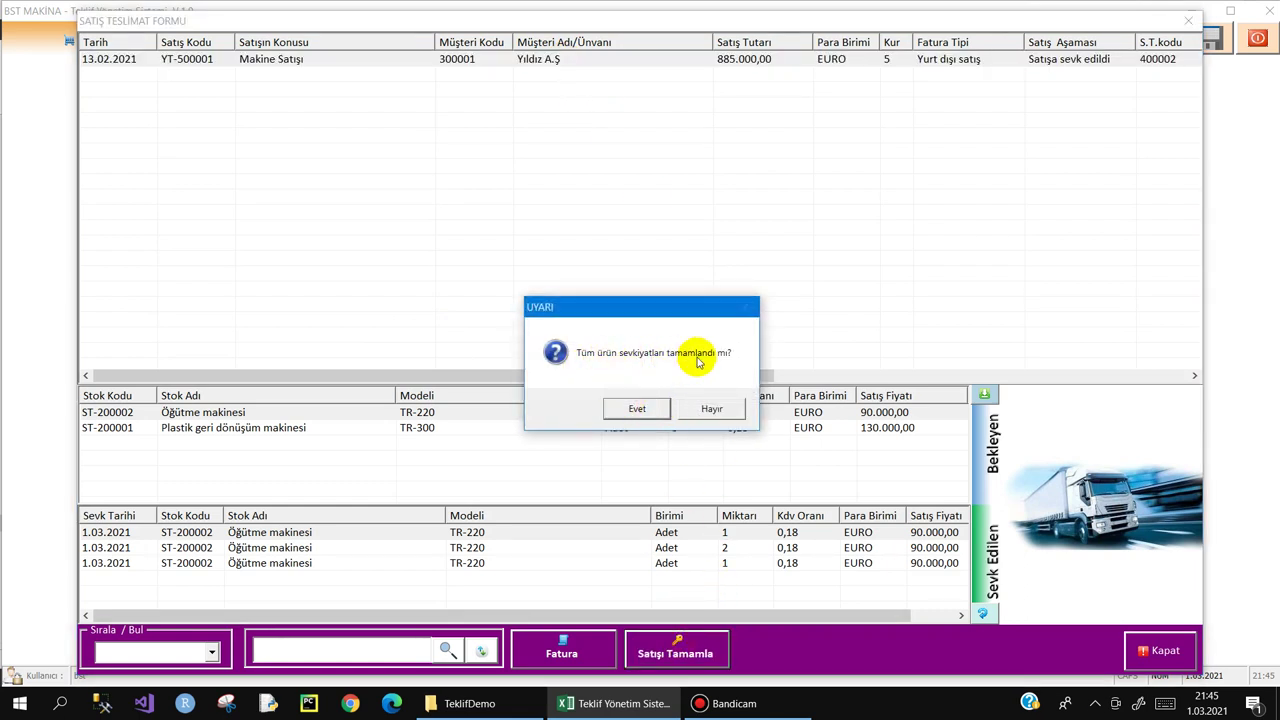
left_click(637, 408)
left_click(665, 403)
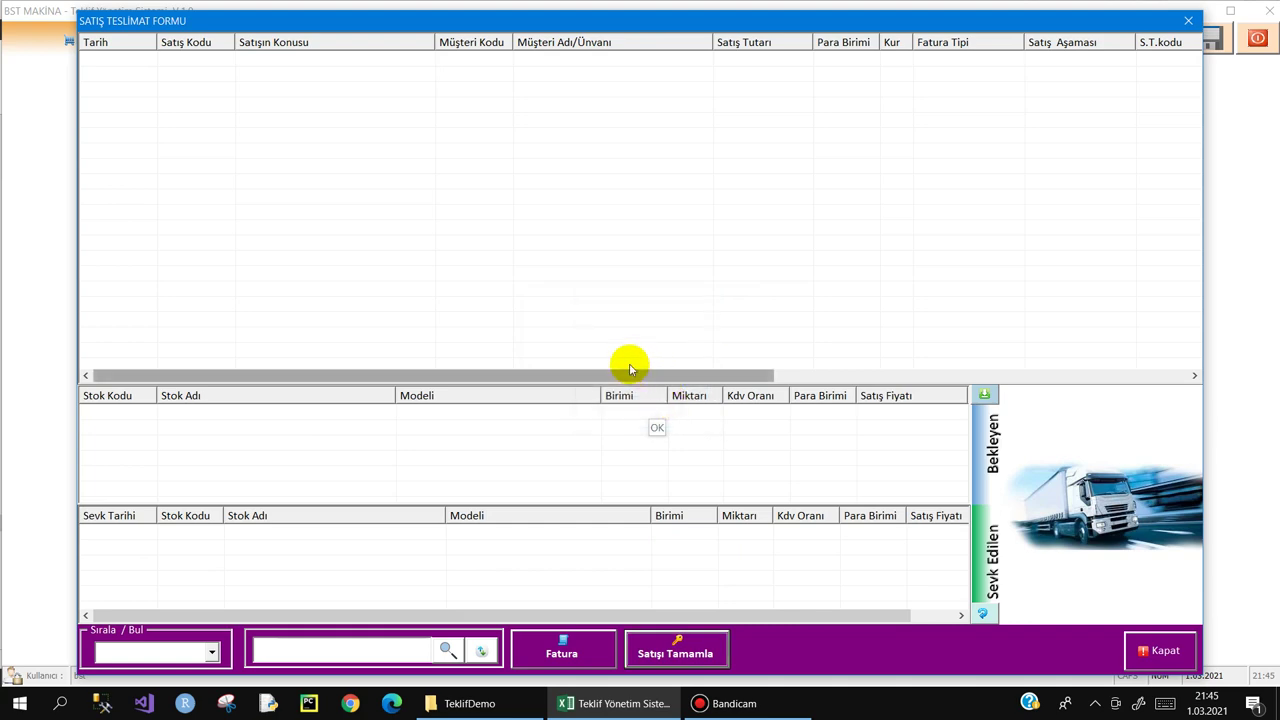
left_click(215, 40)
left_click(220, 118)
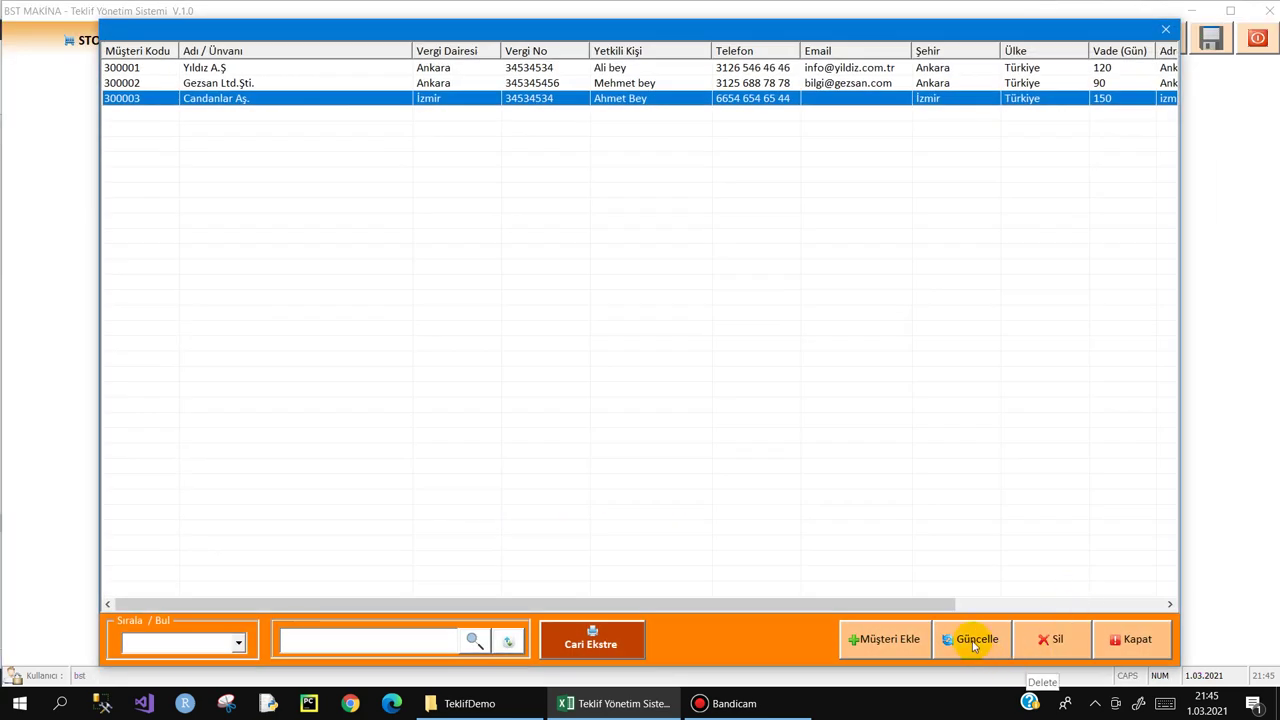
- Scroll the customer list to check Yıldız A.Ş's 885.000,00 TL İşlem Toplamı
left_click_drag(920, 603, 1143, 600)
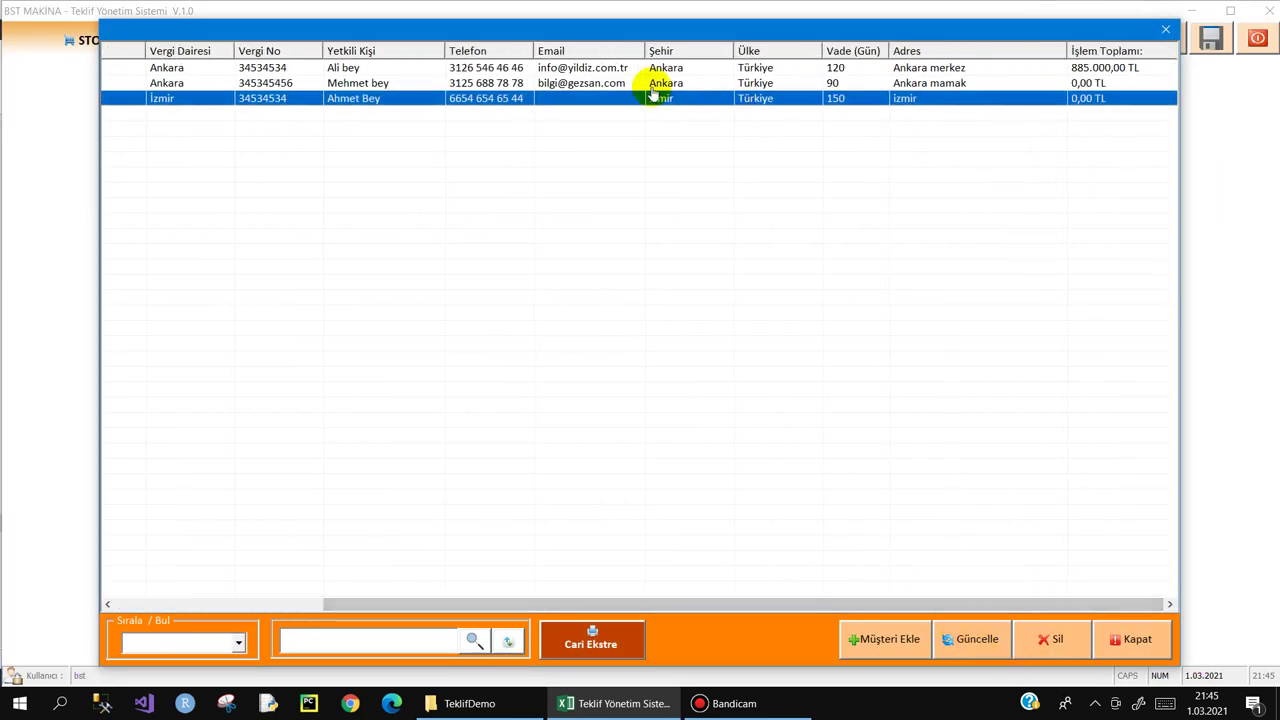
left_click(390, 67)
mouse_move(866, 602)
left_mouse_down()
mouse_move(1005, 268)
mouse_move(1009, 162)
left_mouse_up()
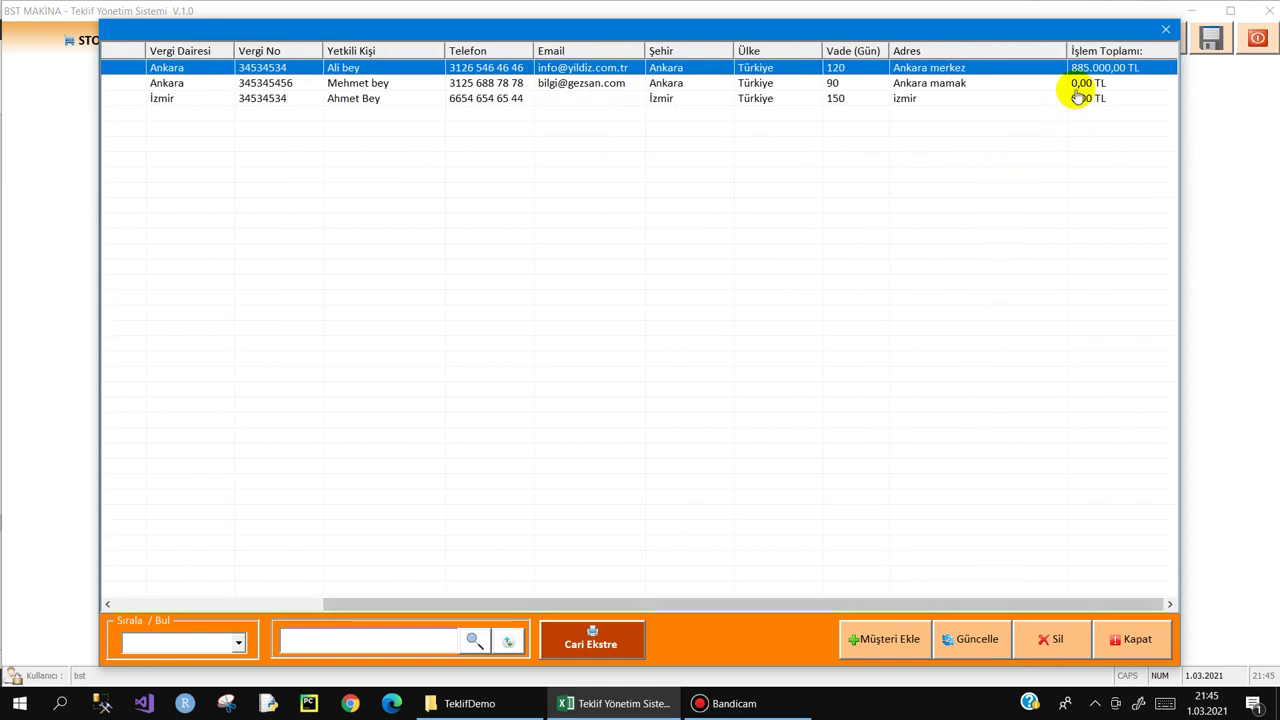
left_click(1078, 72)
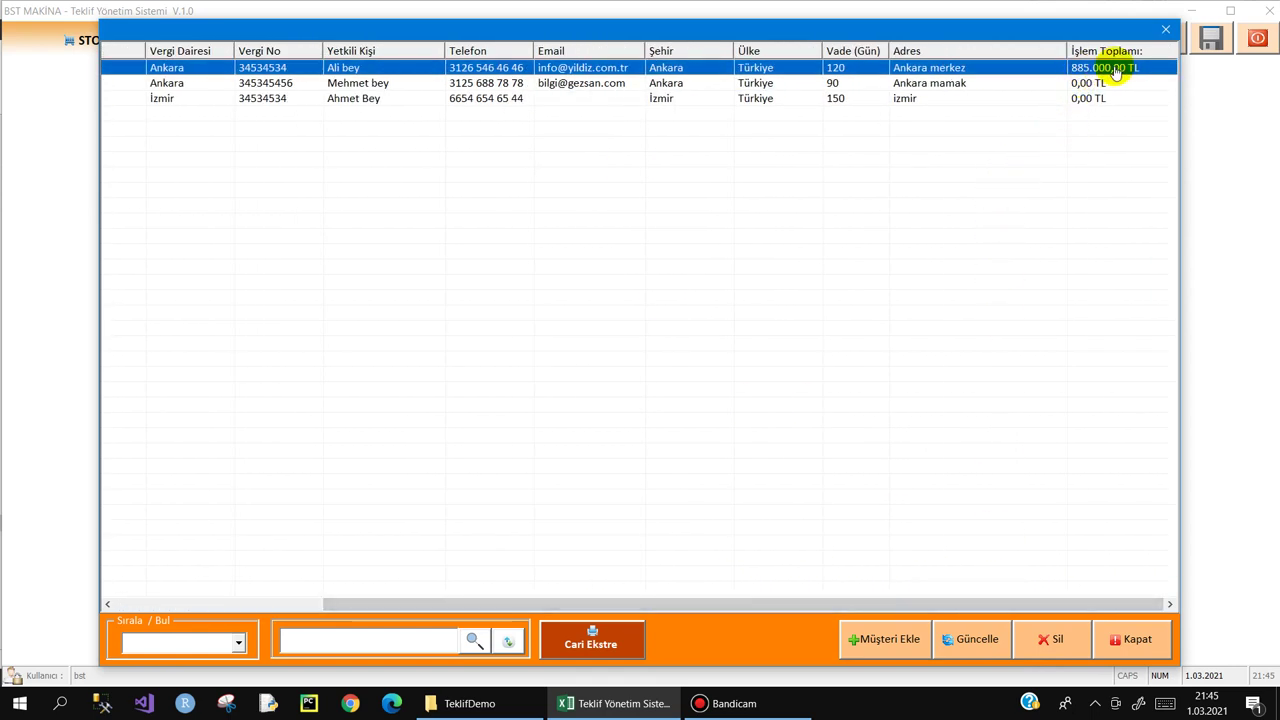
key("Escape")
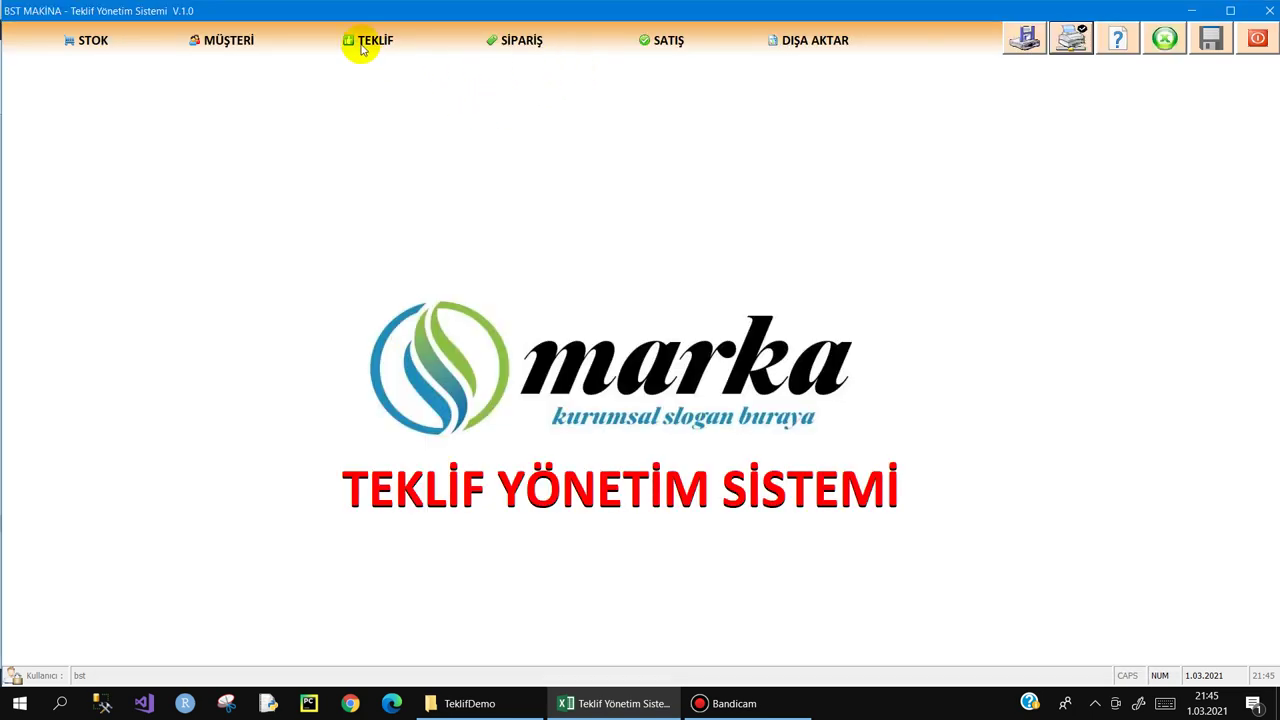
- Reopen the customer list and open Yıldız A.Ş's Cari Ekstre account statement
left_click(228, 40)
left_click(220, 117)
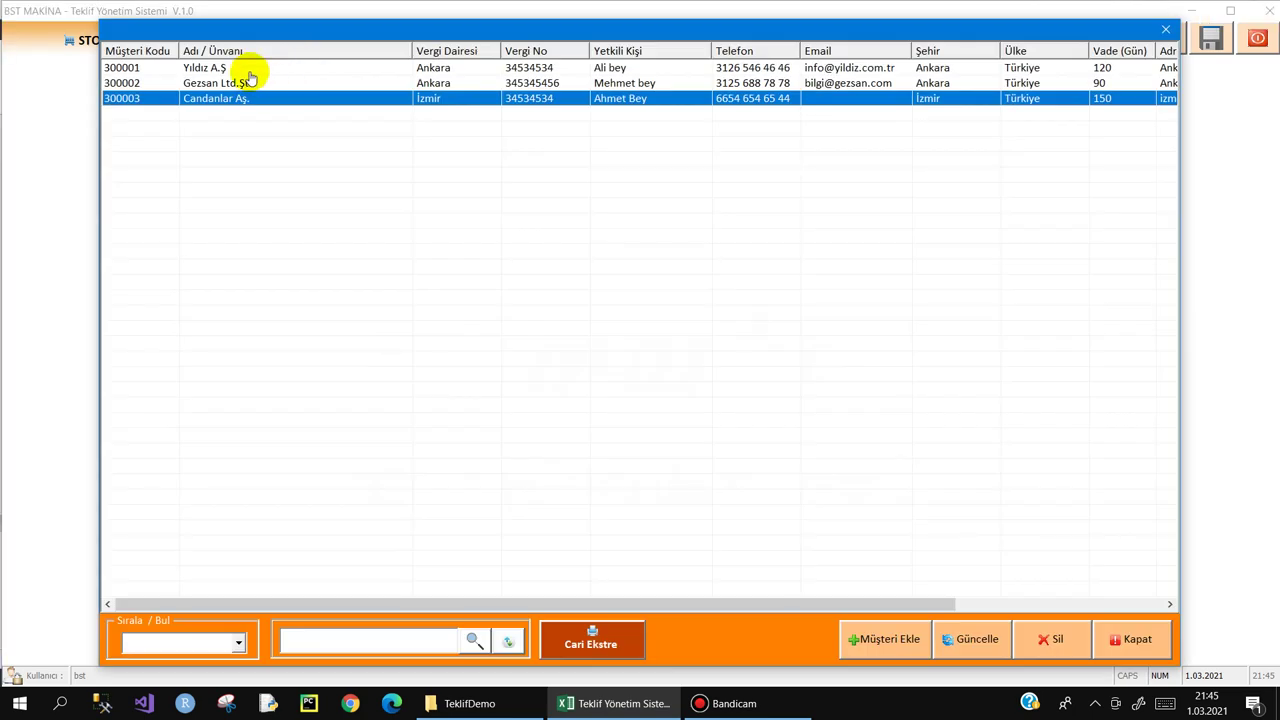
left_click(255, 67)
left_click(590, 640)
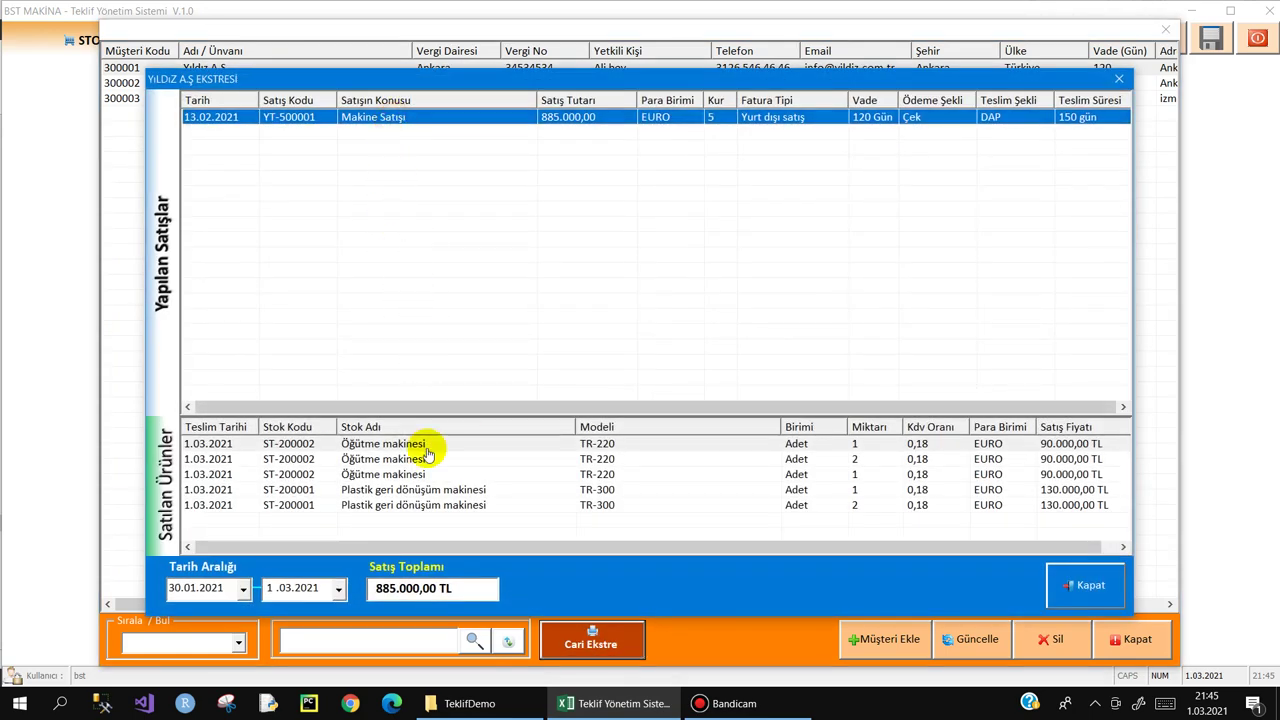
- Filter the statement from 22.01.2021 to 27.02.2021
left_click_drag(423, 443, 458, 517)
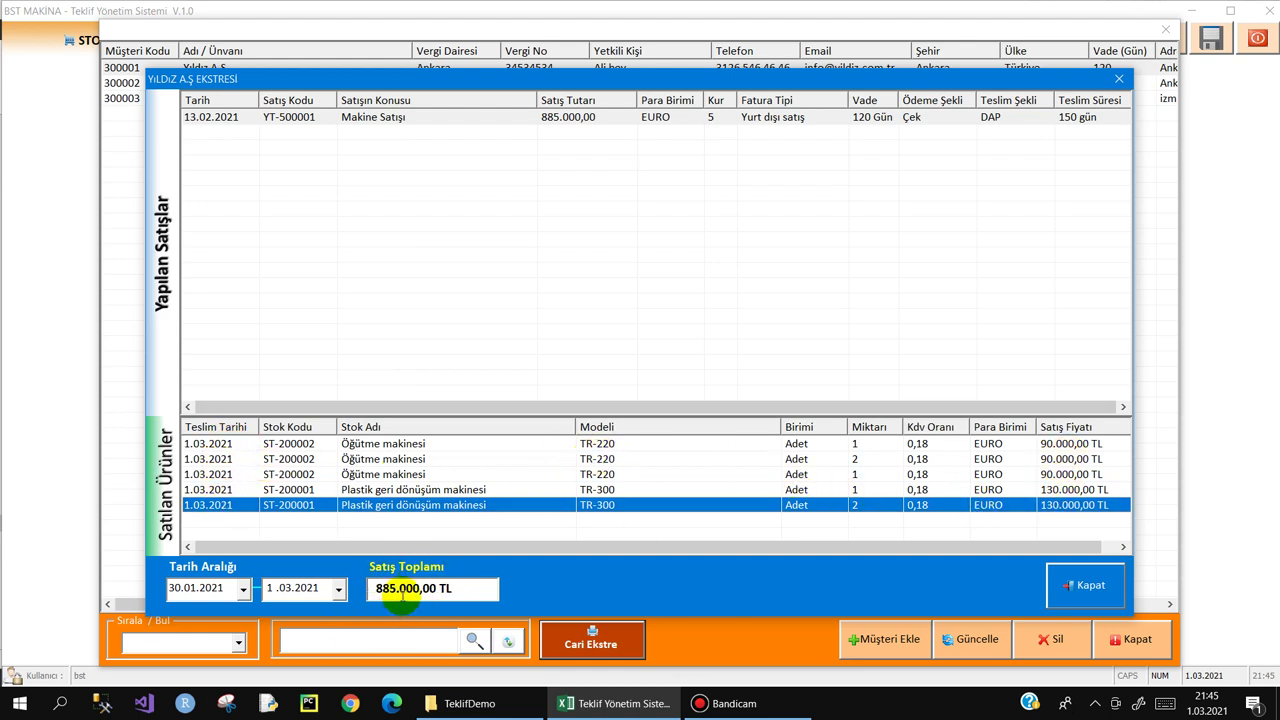
left_click(338, 588)
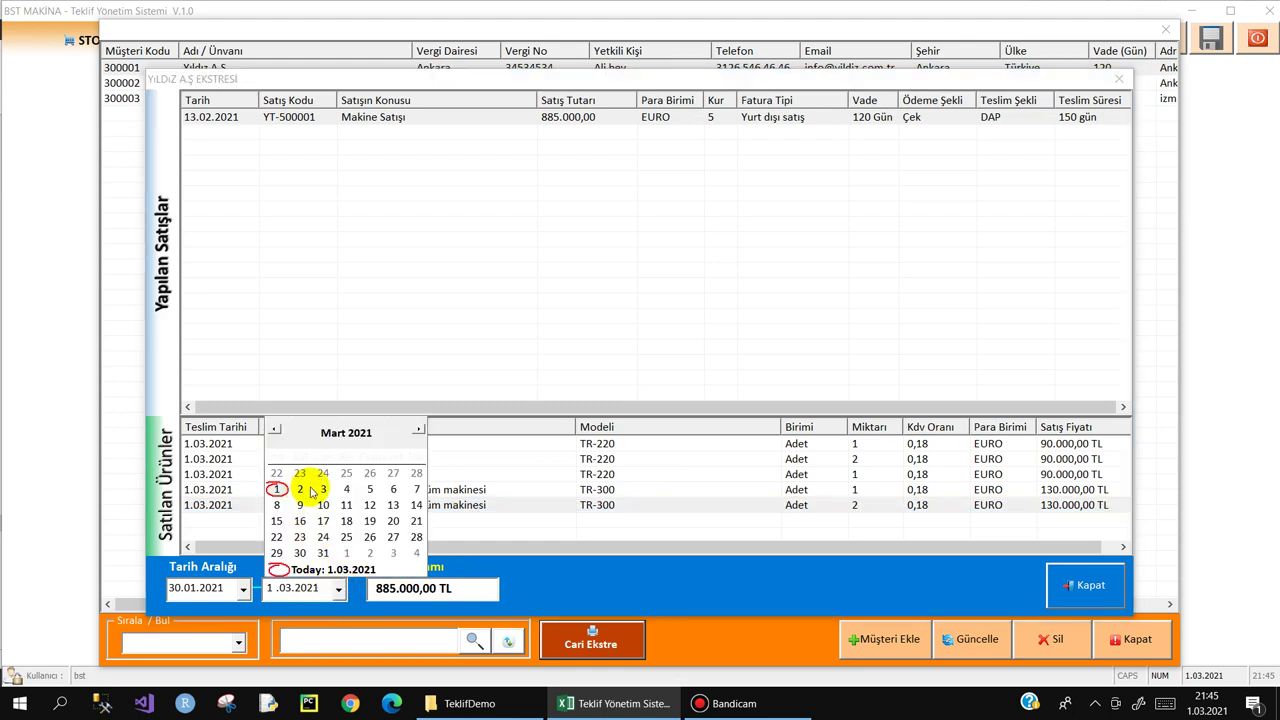
left_click(393, 473)
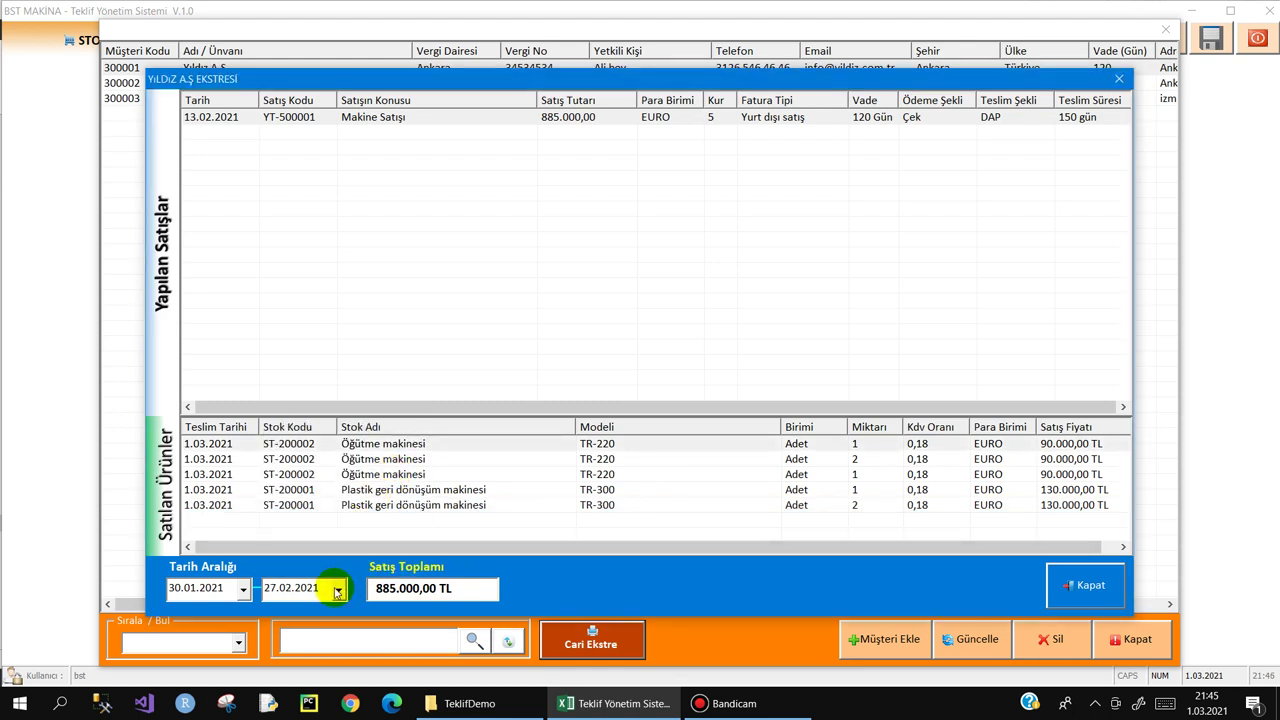
left_click(242, 588)
left_click(268, 517)
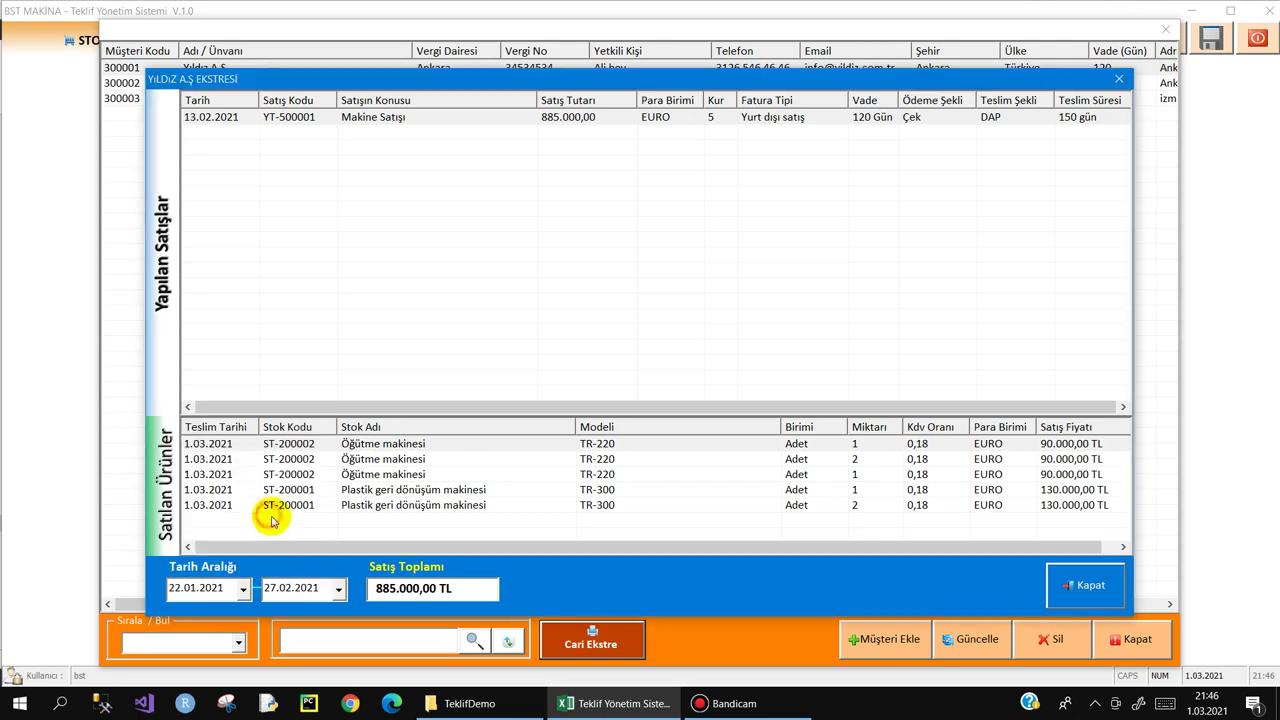
- Try a start date of 1.03.2021 and dismiss the resulting date error
left_click(242, 588)
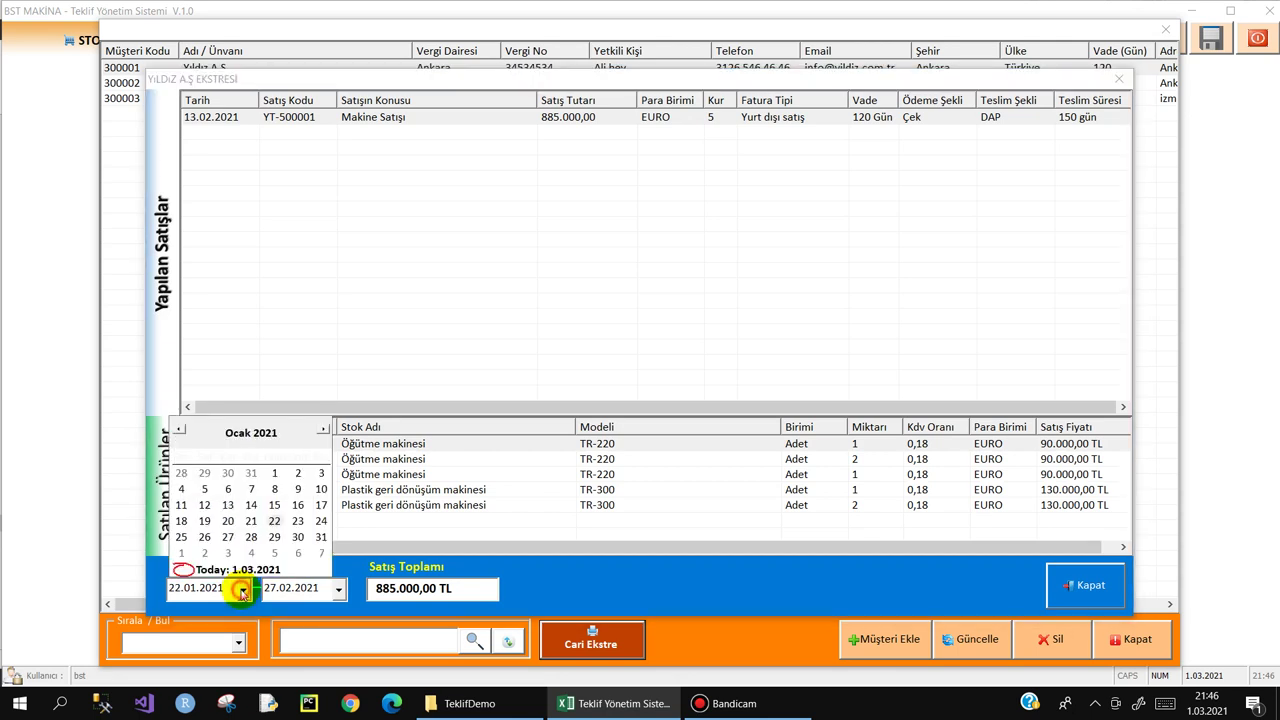
left_click(324, 430)
left_click(324, 430)
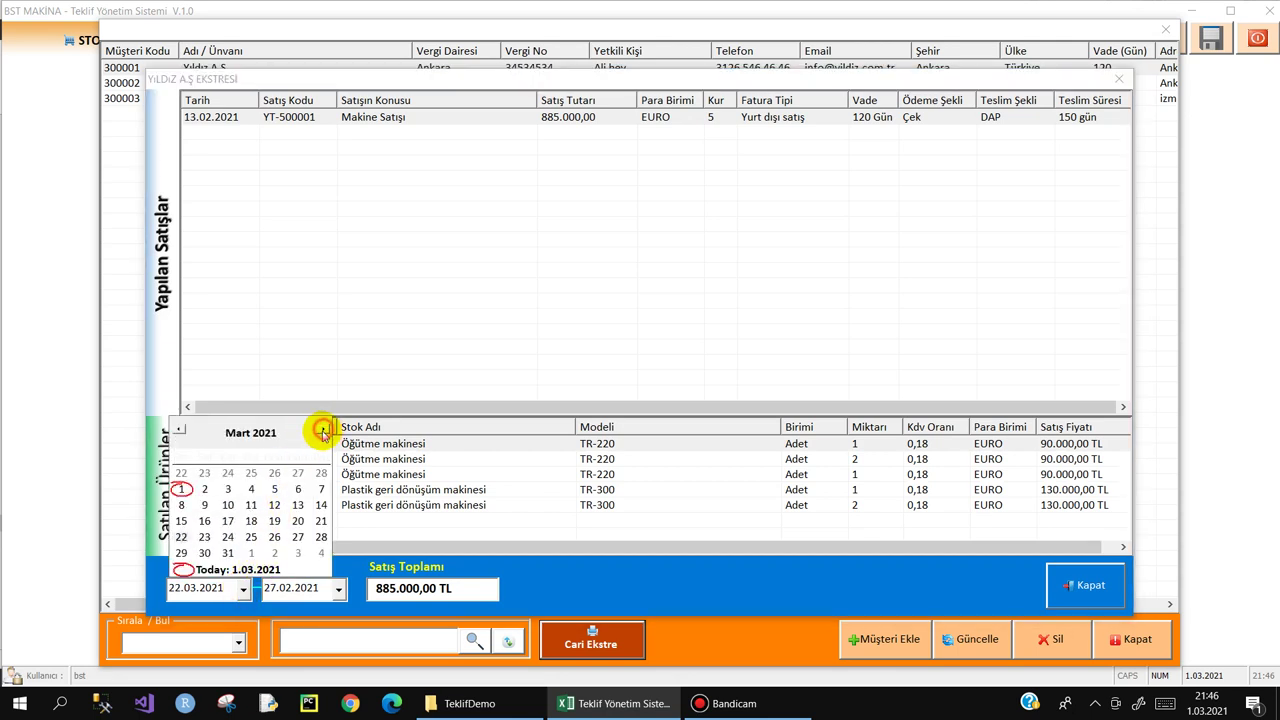
left_click(183, 489)
left_click(704, 405)
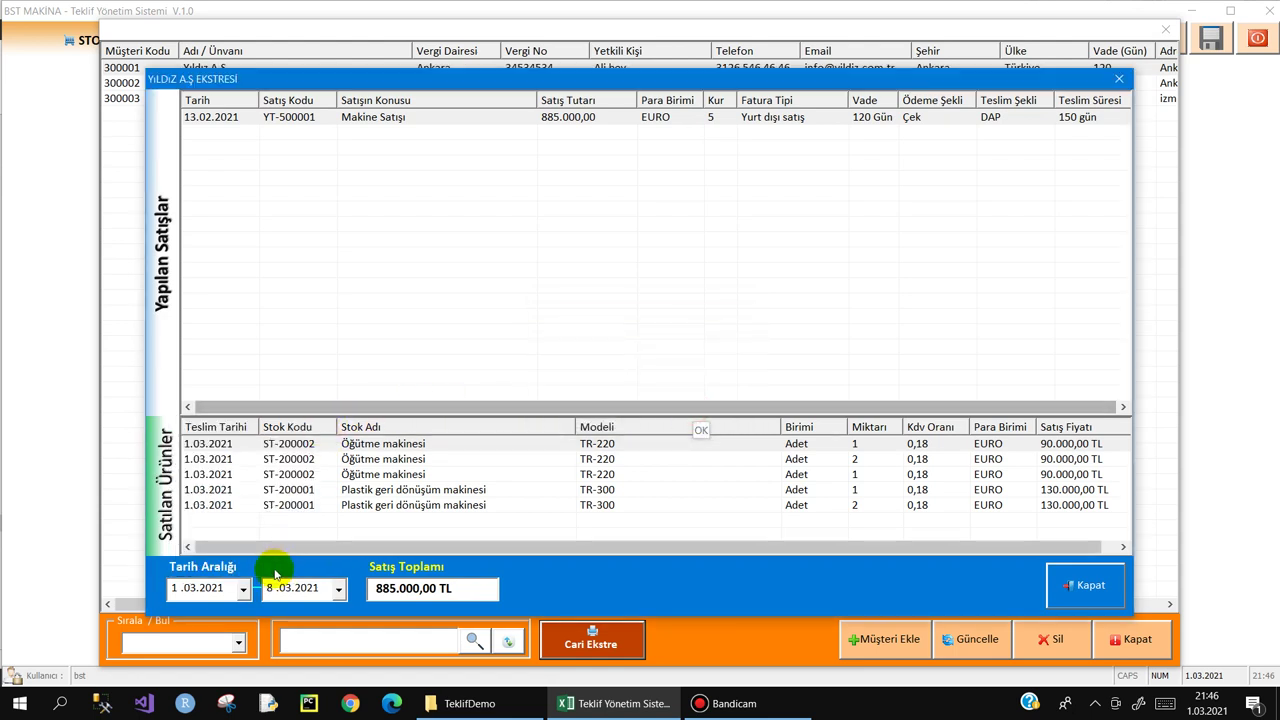
- Change the start date to 18.02.2021, leaving the end date unchanged
left_click(242, 588)
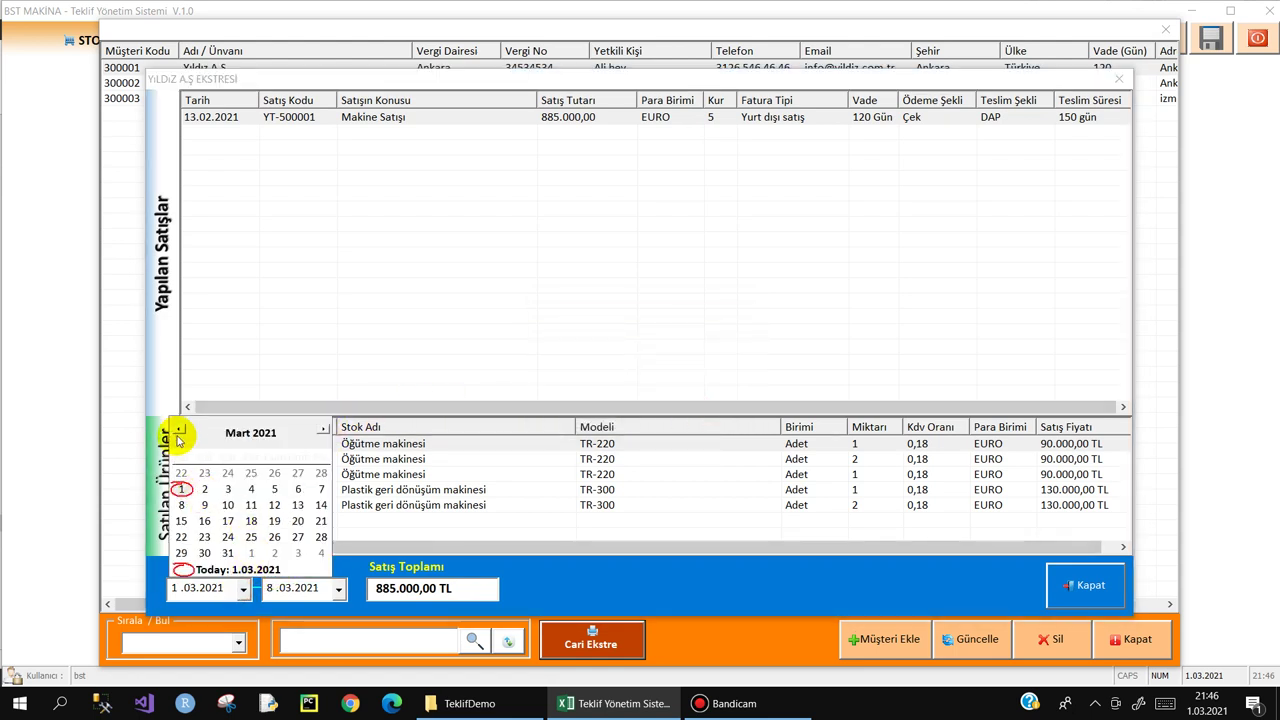
left_click(179, 428)
left_click(252, 521)
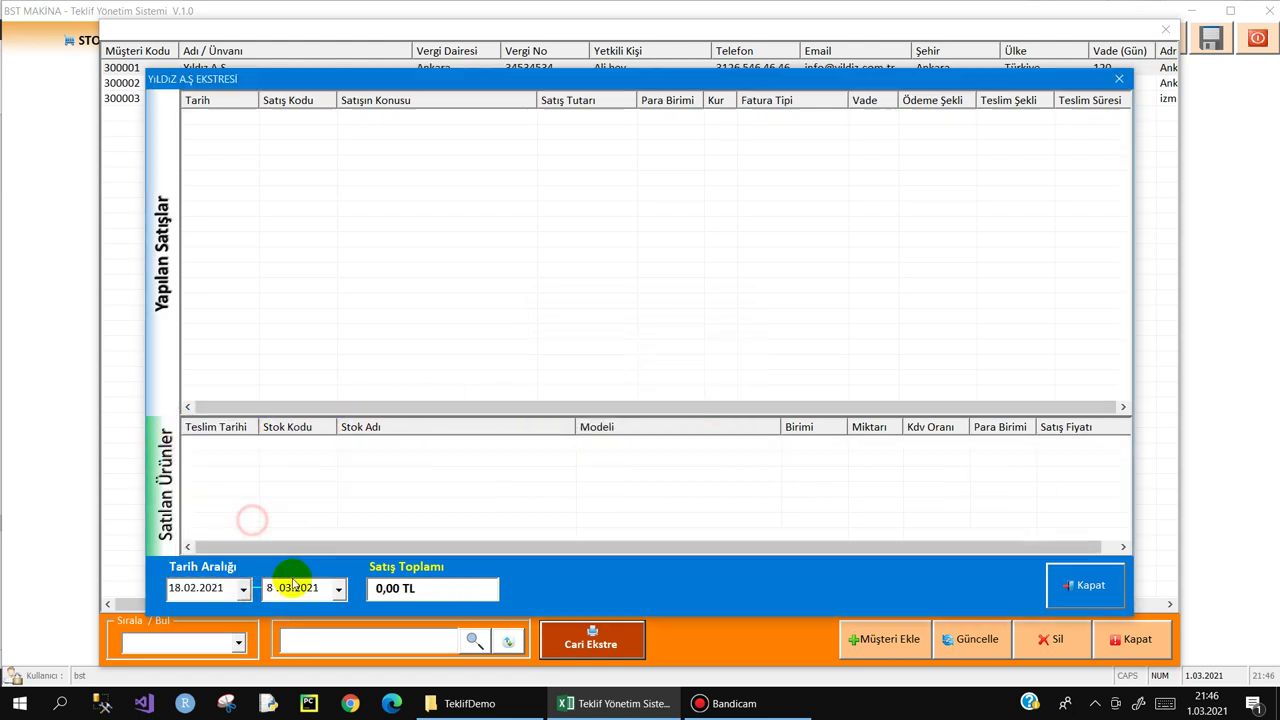
left_click(337, 589)
left_click(336, 589)
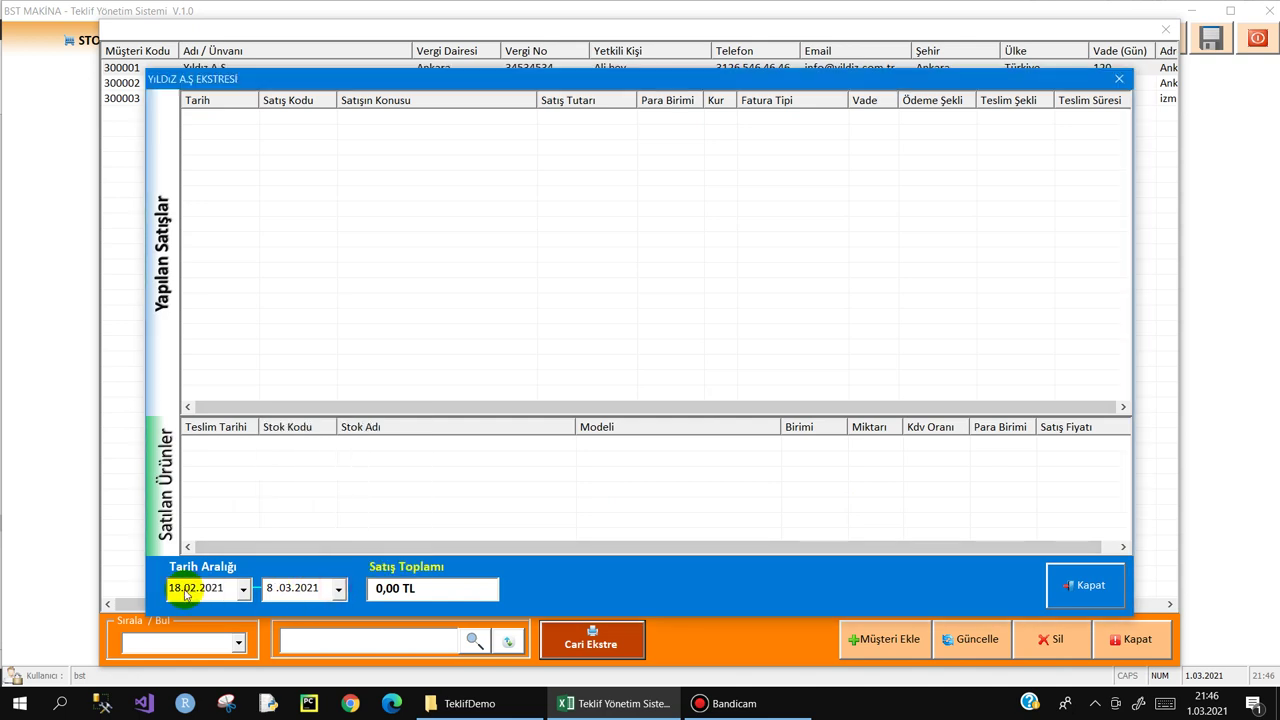
- Set the statement range to 1.01.2021–1.03.2021
left_click(243, 591)
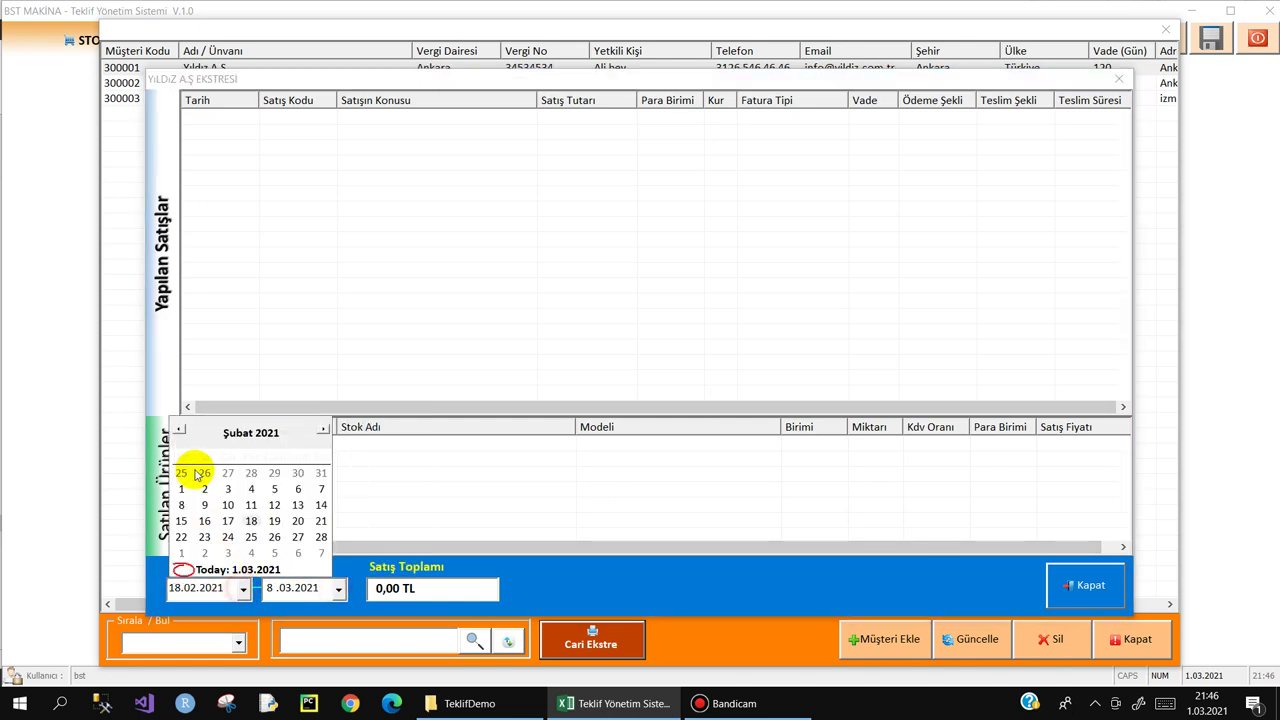
left_click(179, 428)
left_click(274, 473)
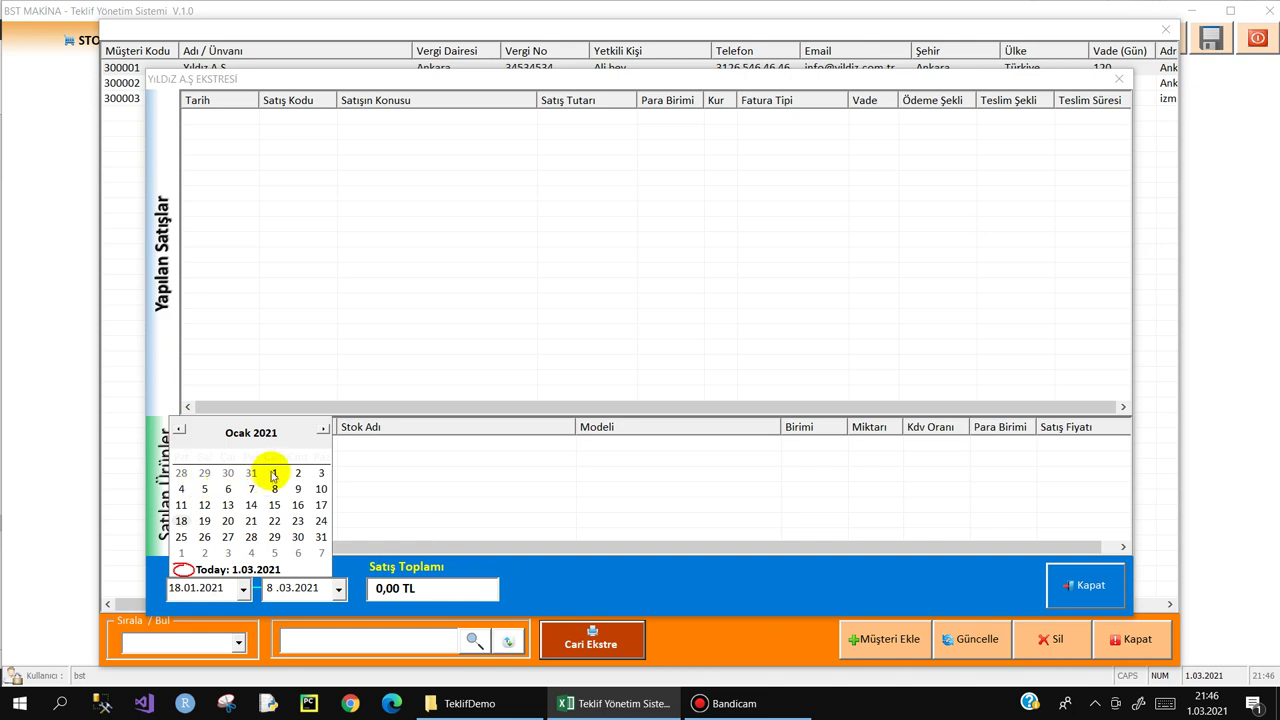
left_click(268, 474)
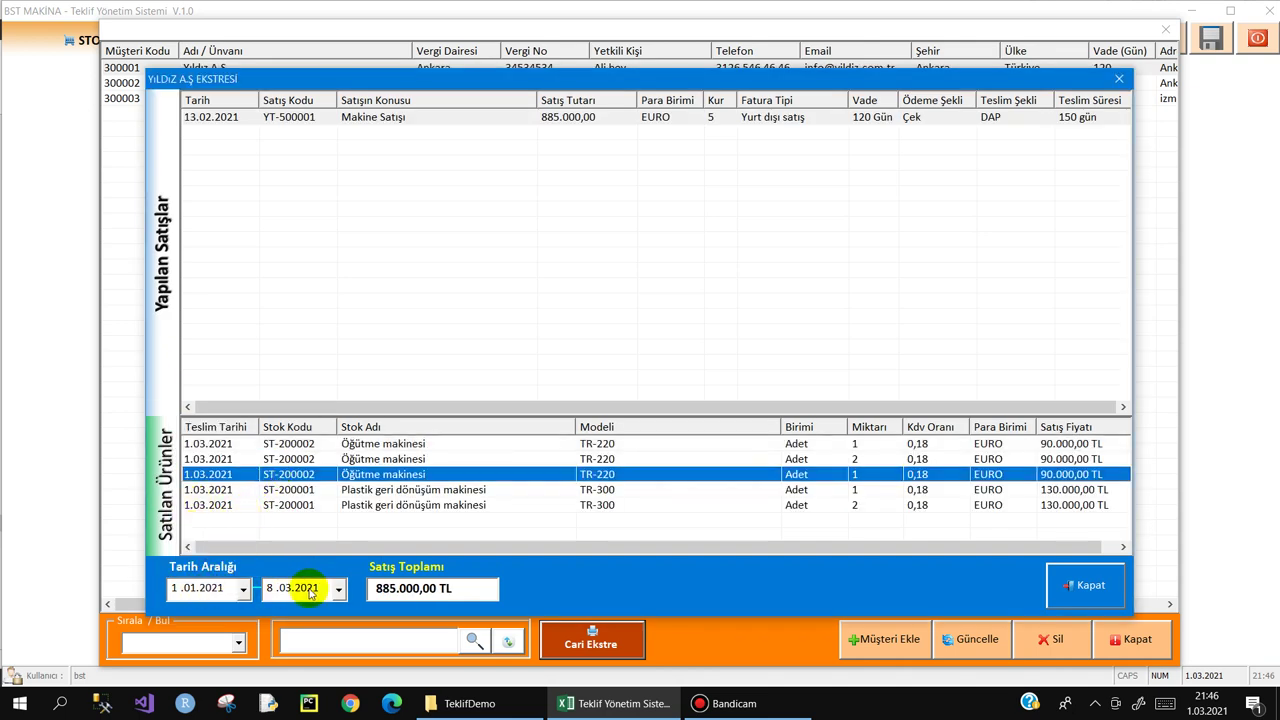
left_click(340, 590)
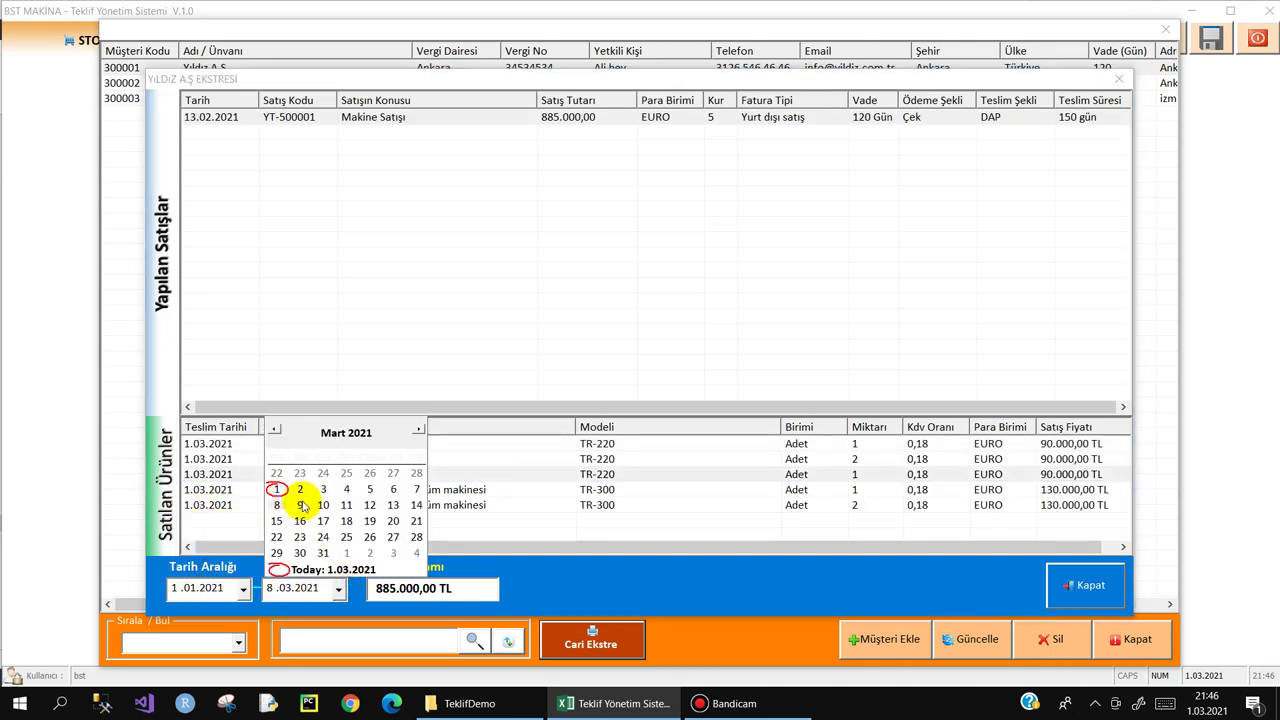
left_click(276, 486)
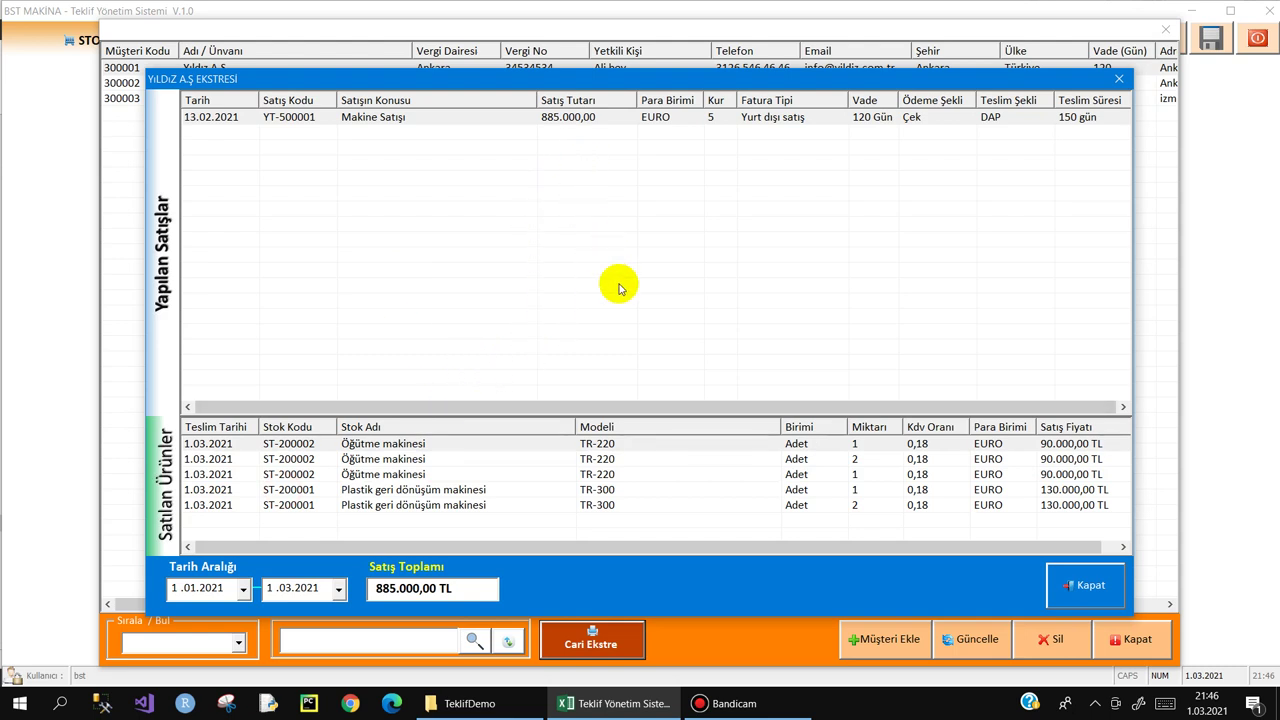
- Close the statement and show rep 400002's 4.425.000,00 TL sales and 177.000,00 TL commission
key("Escape")
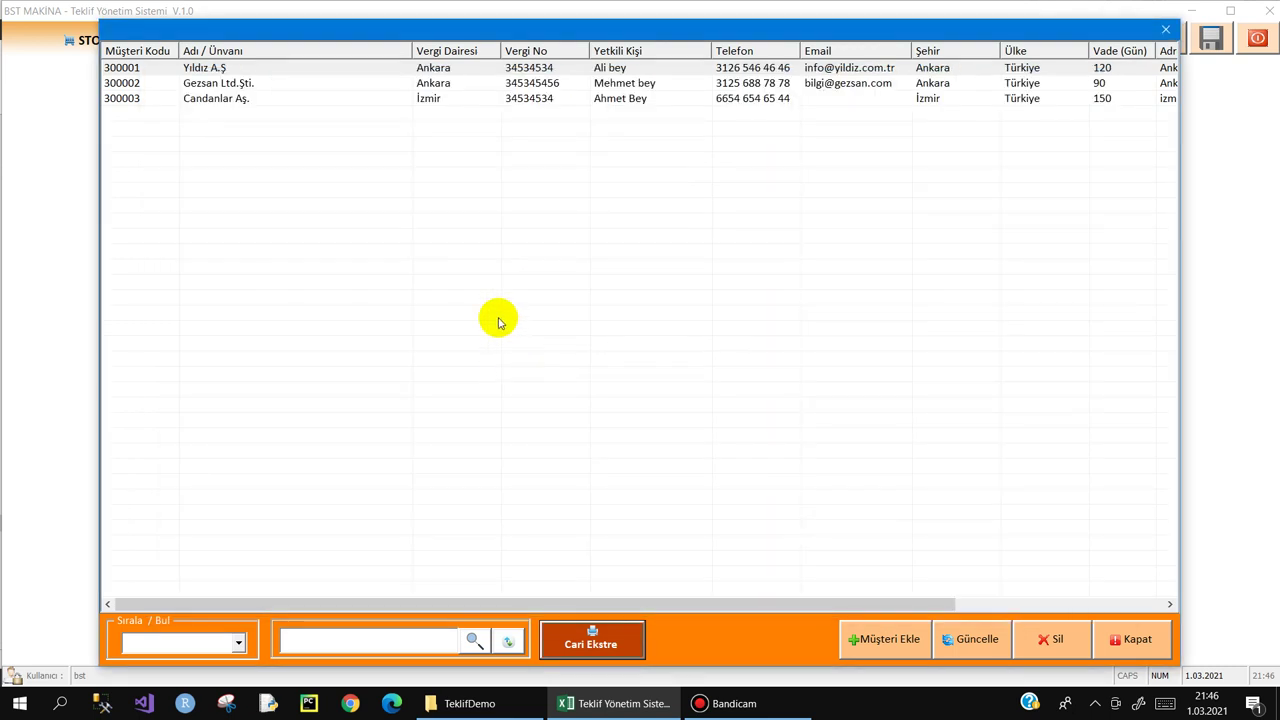
key("Escape")
left_click(243, 44)
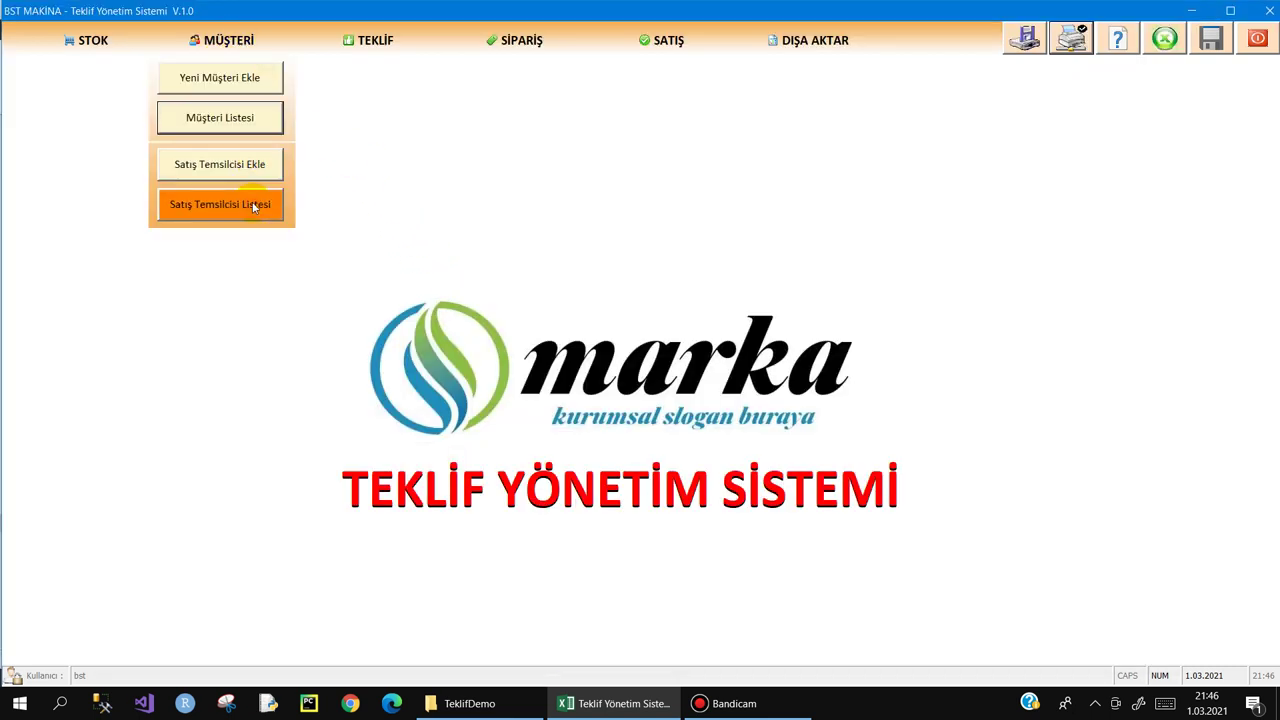
left_click(220, 204)
left_click(371, 95)
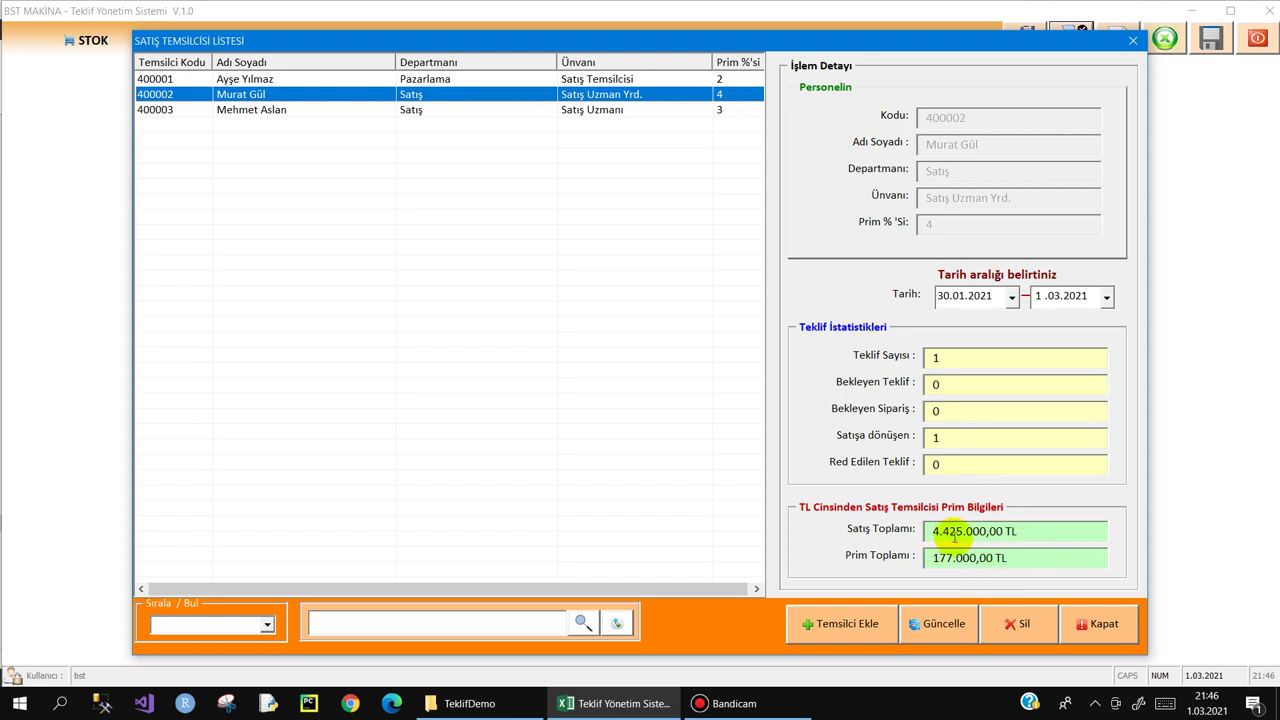
left_click(1030, 530)
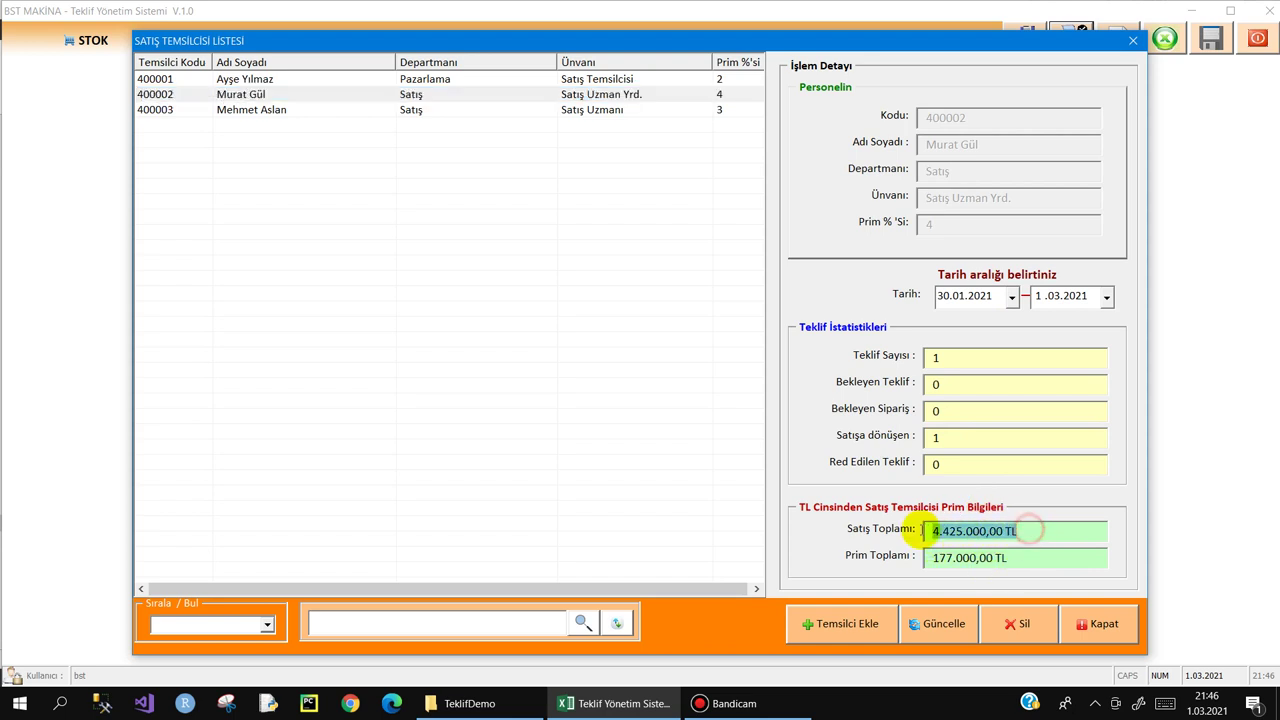
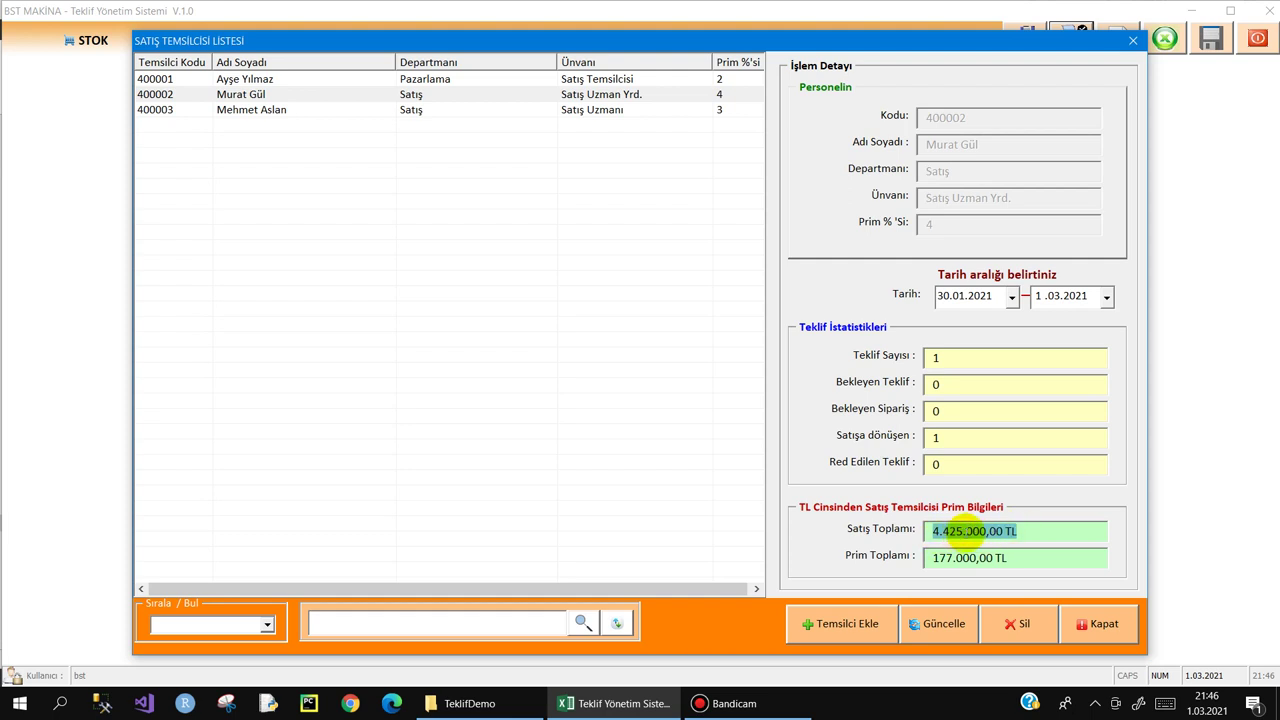
- Review representative 400002's converted-to-sale count and bonus figures, then close the representative list
left_click(718, 95)
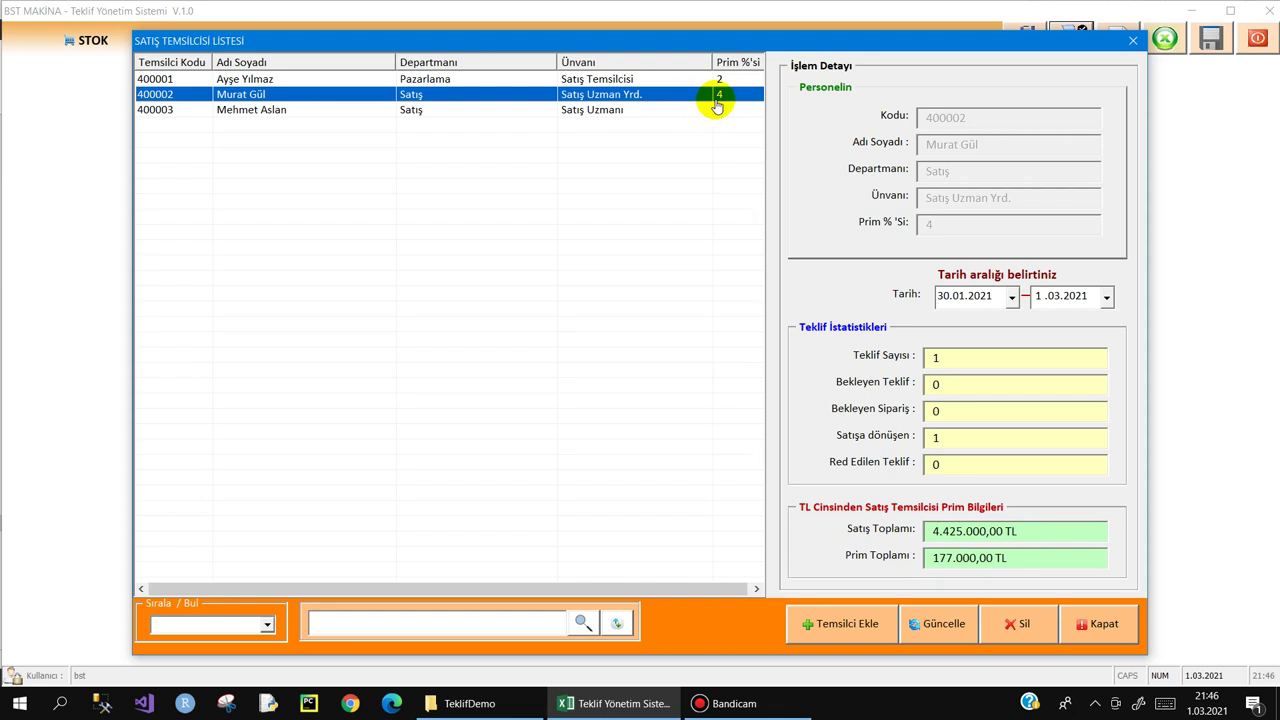
left_click(936, 437)
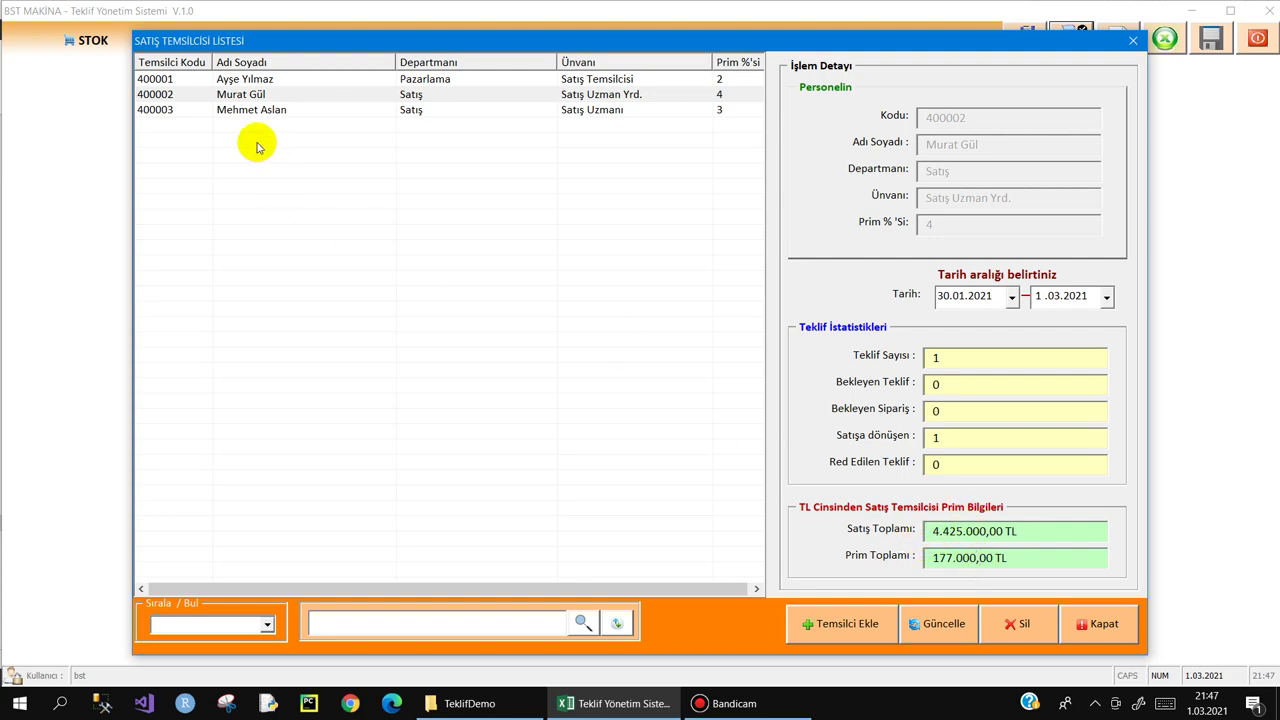
key("Escape")
left_click(229, 41)
- Check the İşlem Toplamı column for the Yıldız A.Ş row in the customer list, then close it
left_click(236, 121)
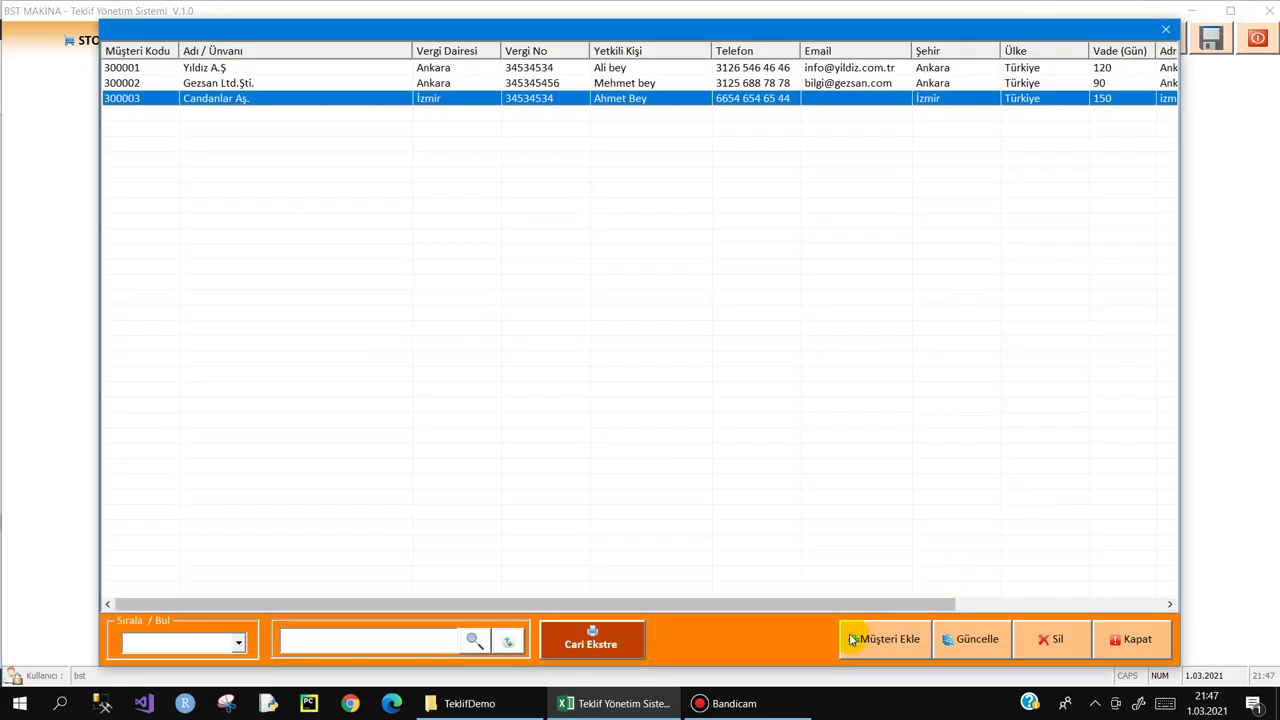
left_click_drag(848, 604, 1073, 604)
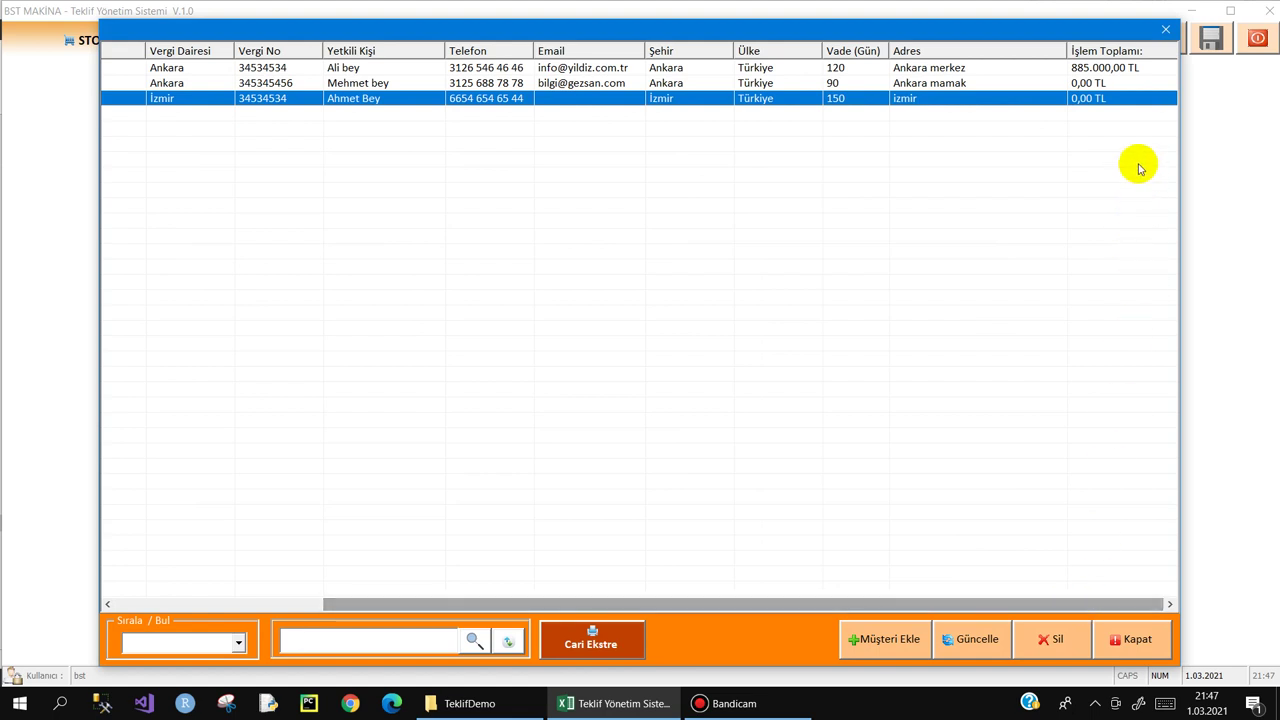
left_click(1143, 68)
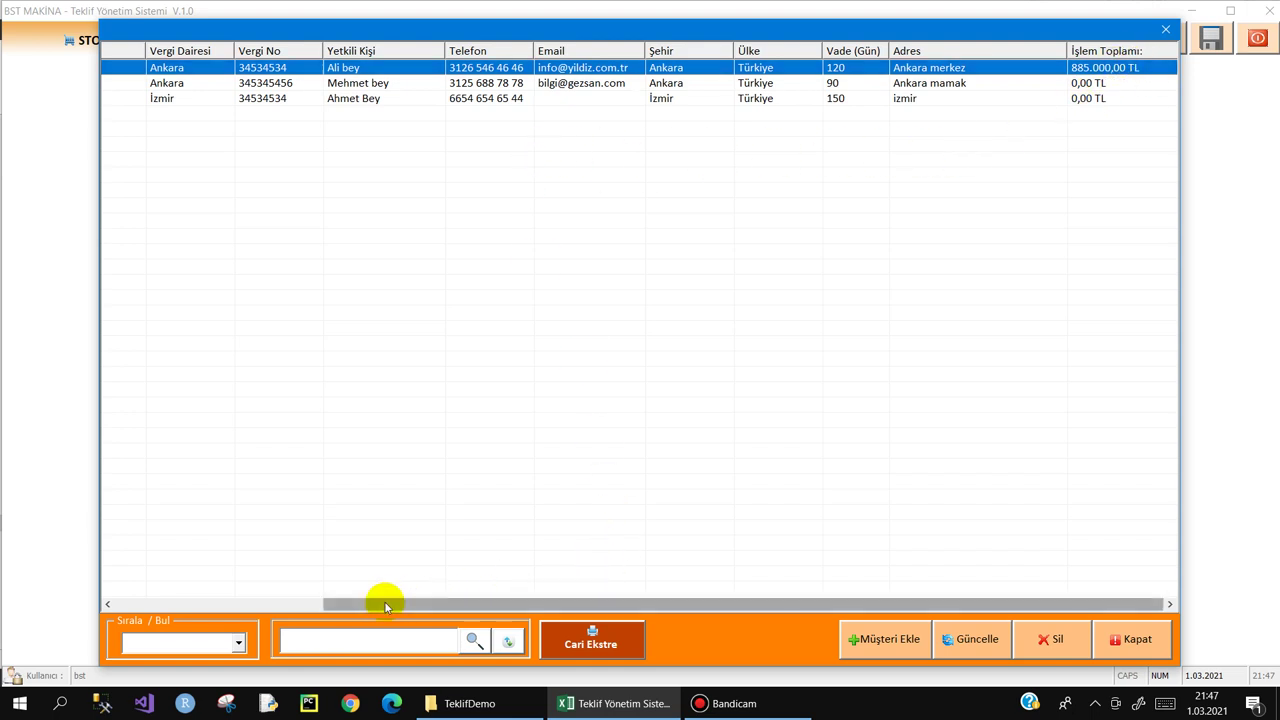
left_click_drag(384, 601, 114, 601)
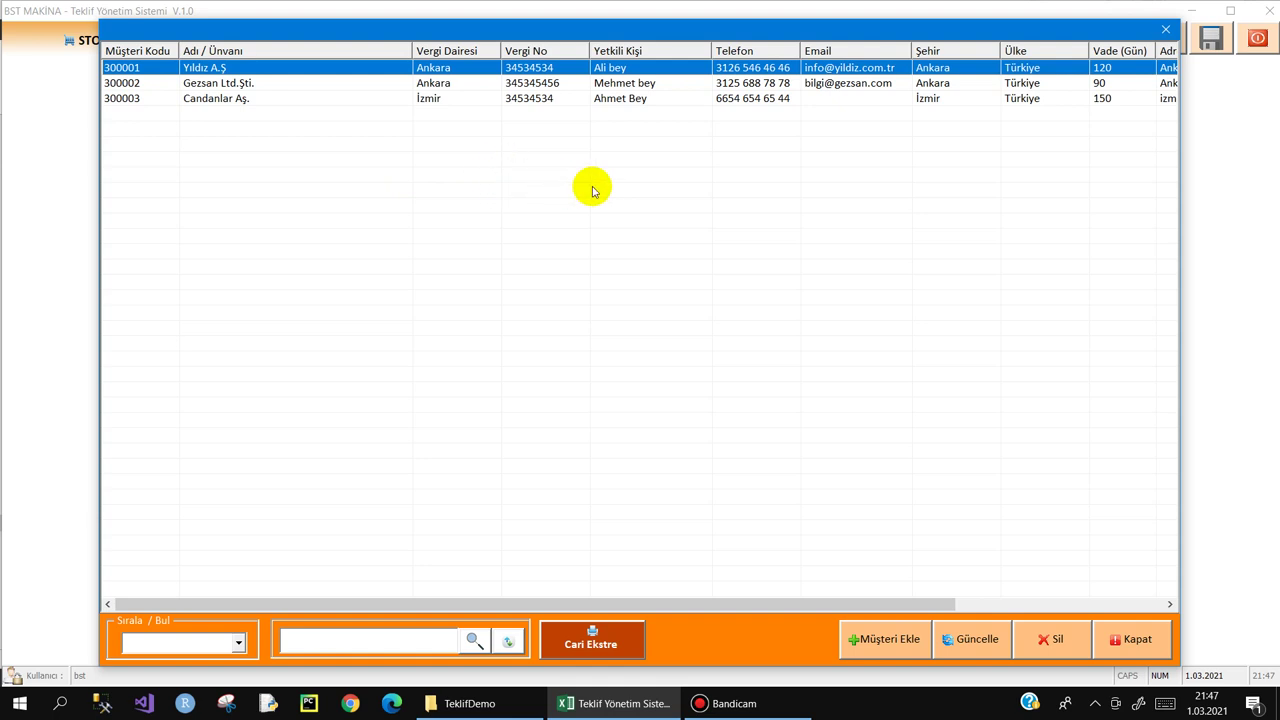
key("Escape")
left_click(376, 57)
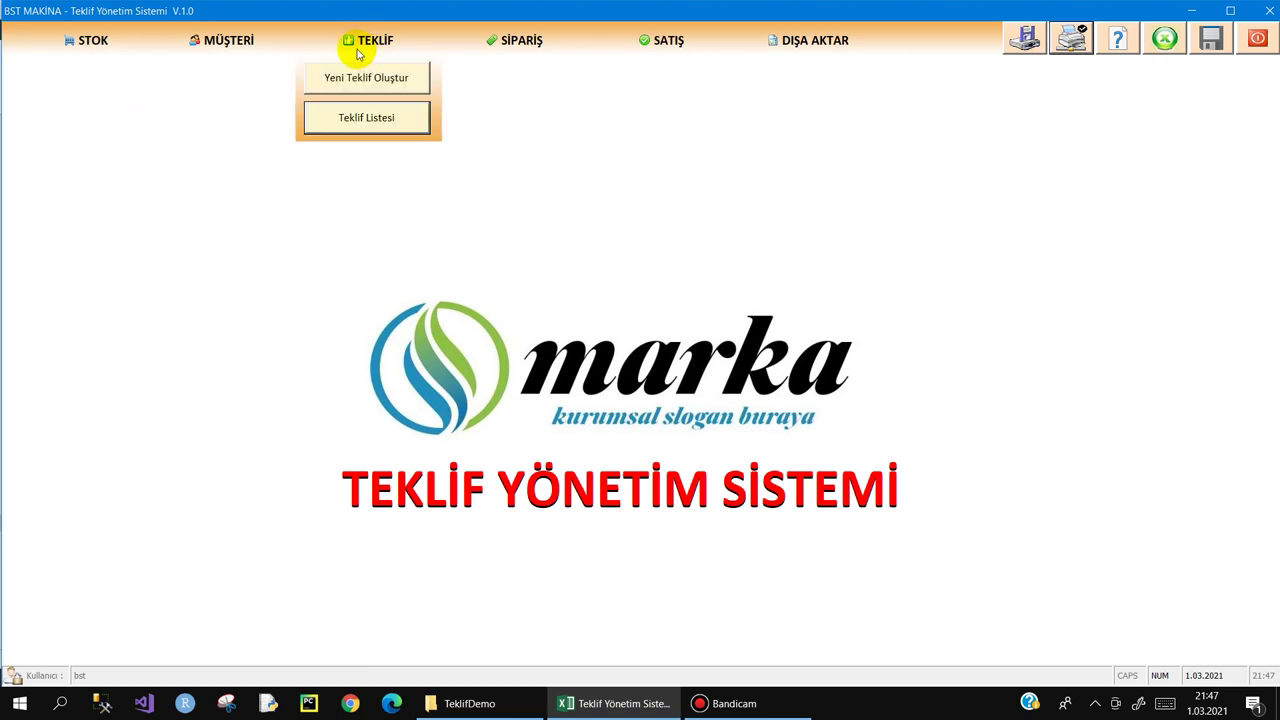
mouse_move(663, 40)
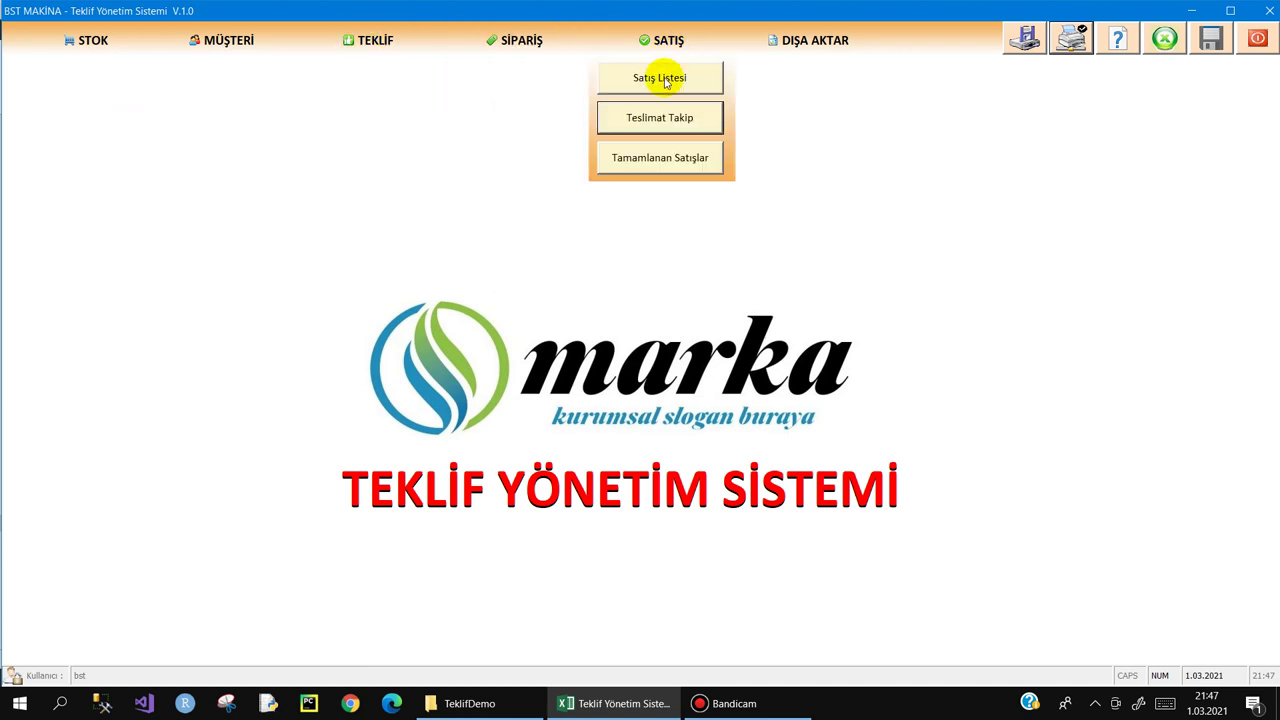
- List completed sales with the start date set to 1.02.2021
left_click(657, 160)
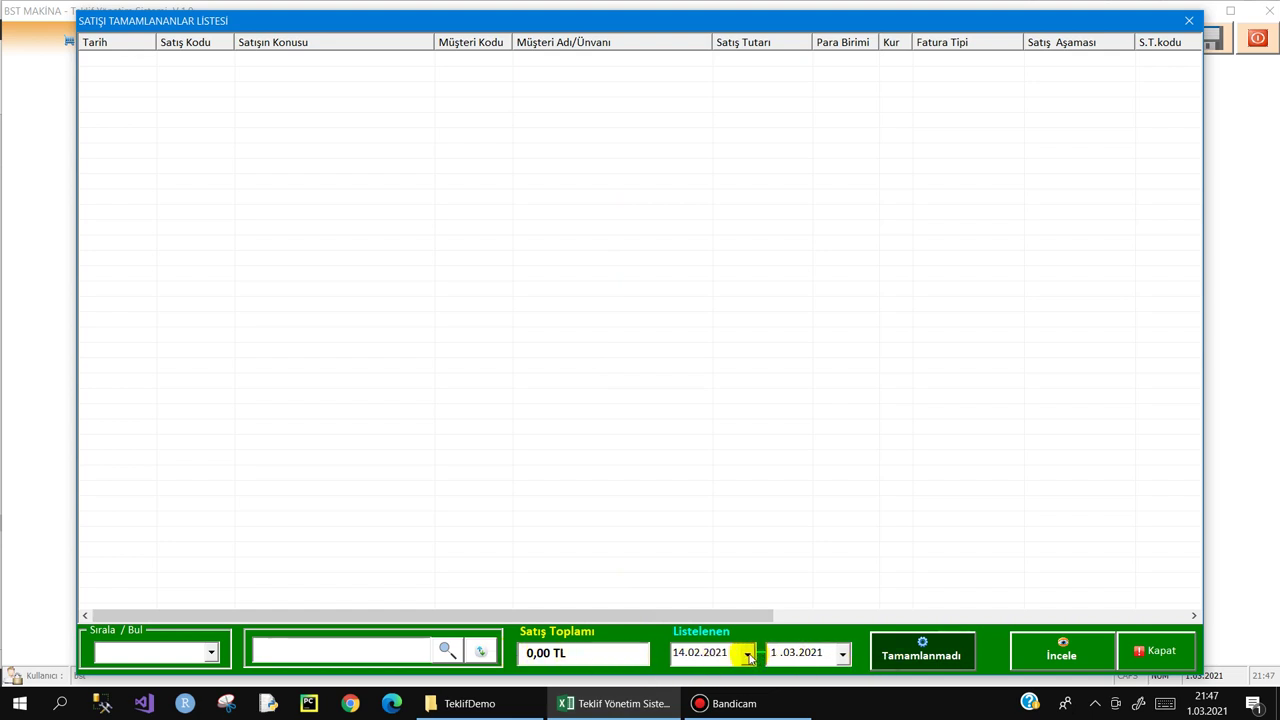
left_click(748, 652)
left_click(686, 552)
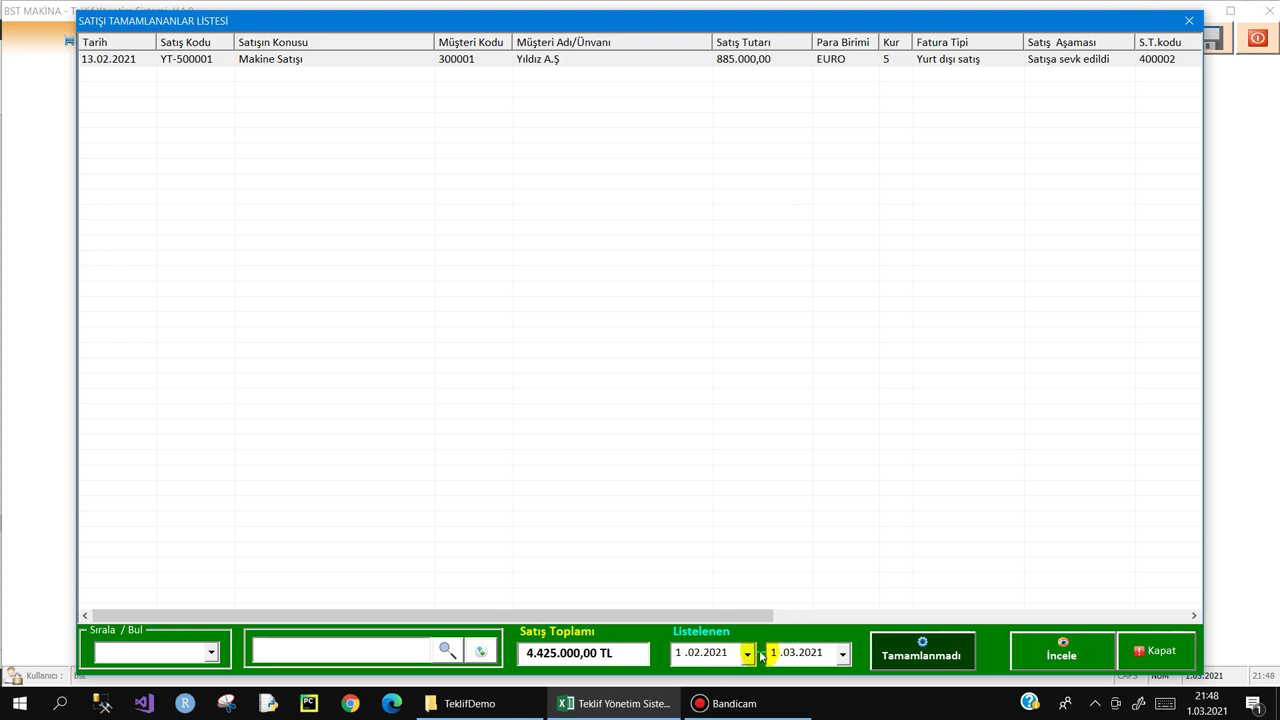
- Inspect sale YT-500001's details, then close the details form and the sales list
left_click(751, 60)
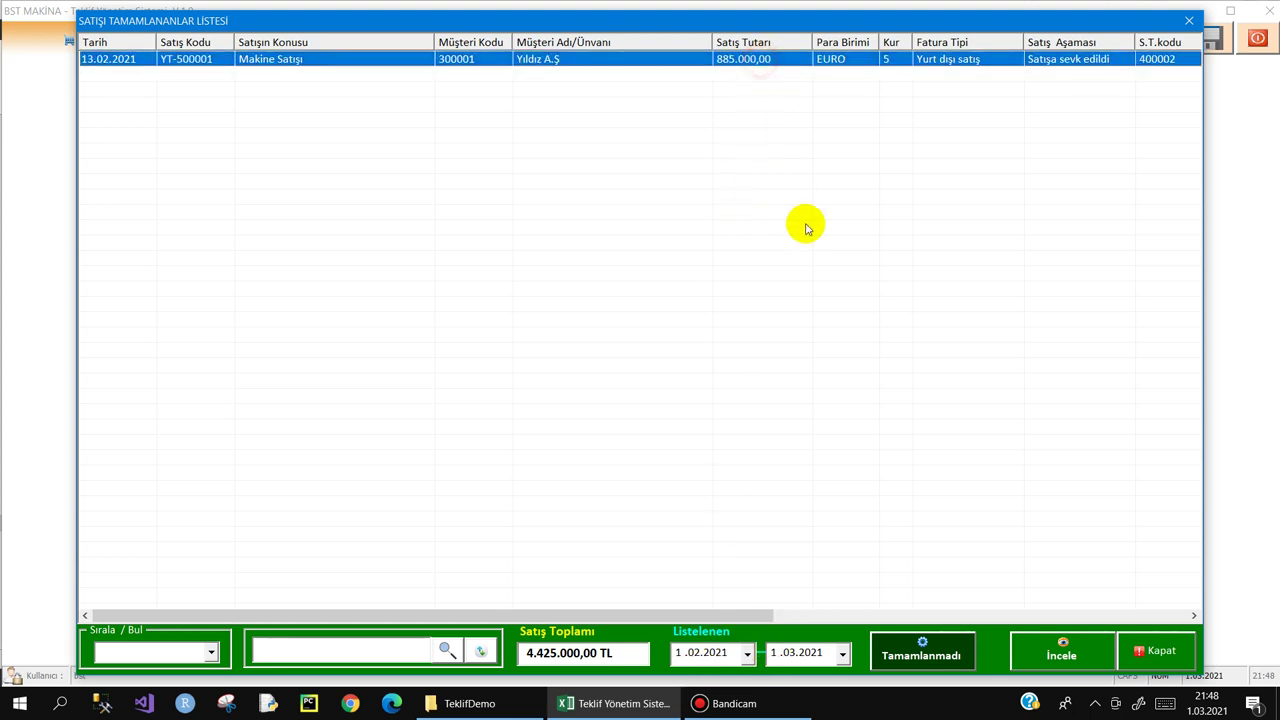
left_click(1050, 648)
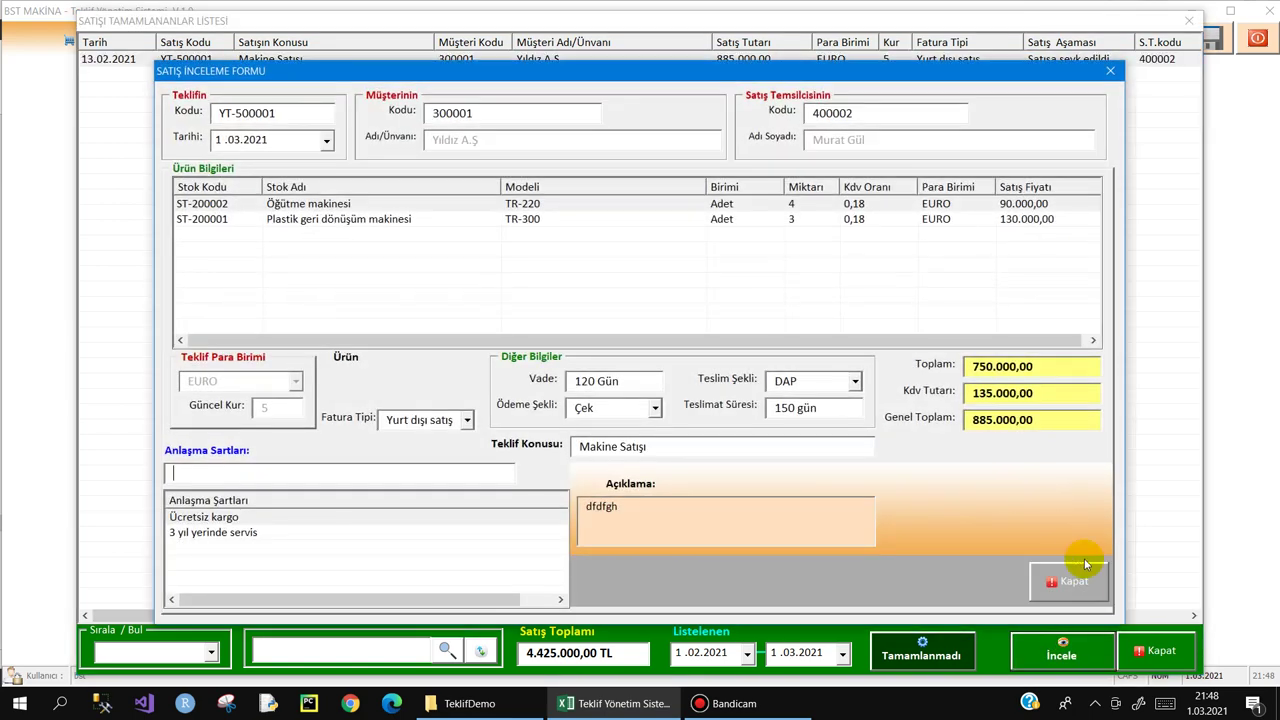
left_click(1078, 585)
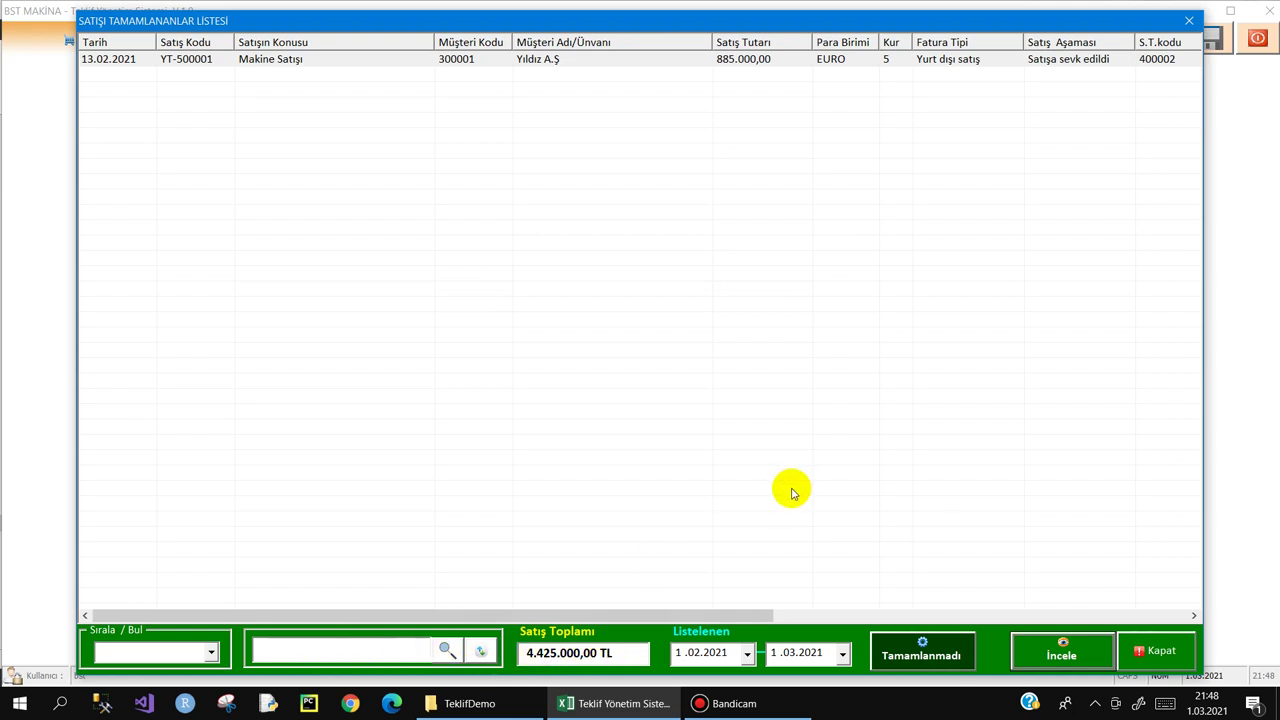
key("Escape")
- Attempt the quote list export (no quotes to export), then export and confirm the sales list
left_click(814, 40)
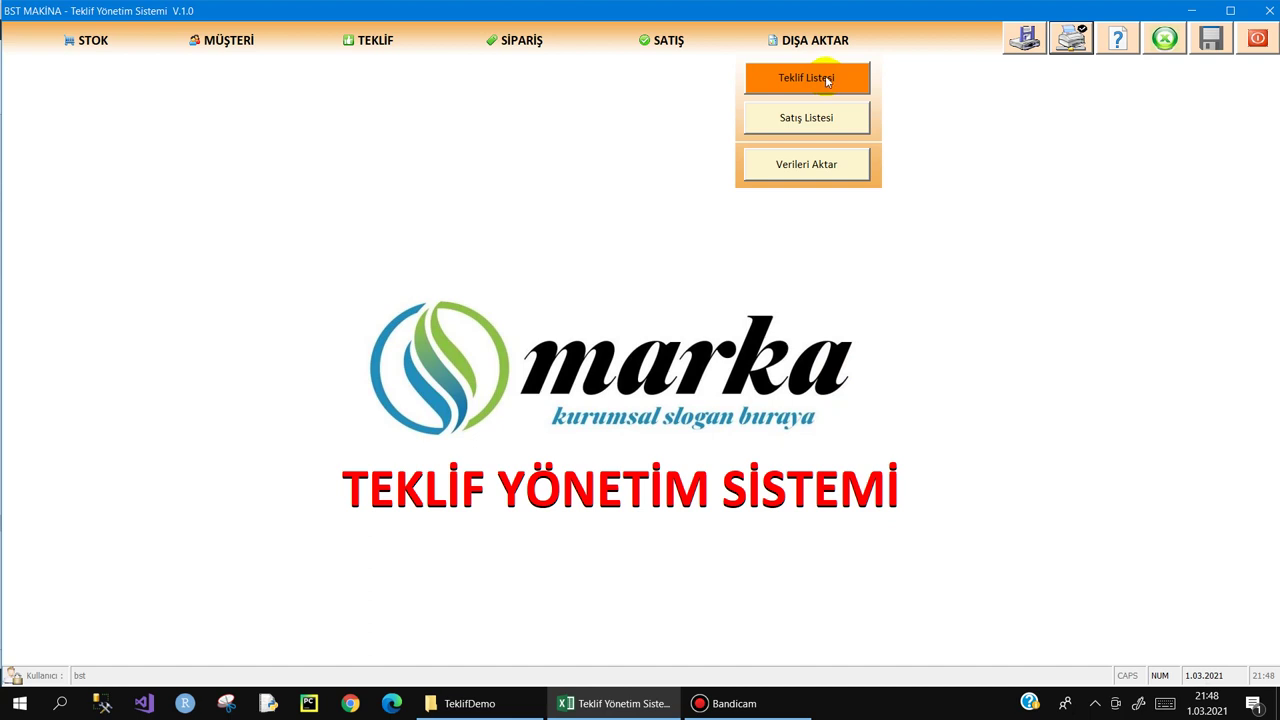
left_click(827, 79)
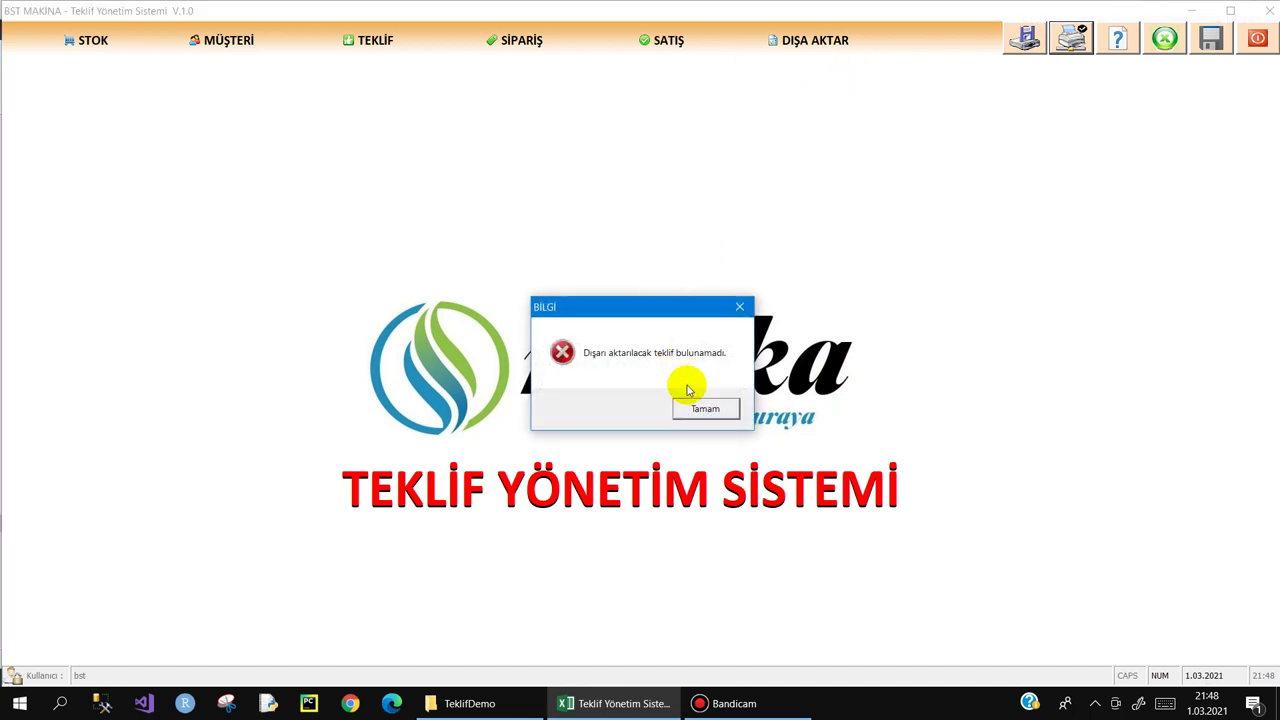
left_click(703, 411)
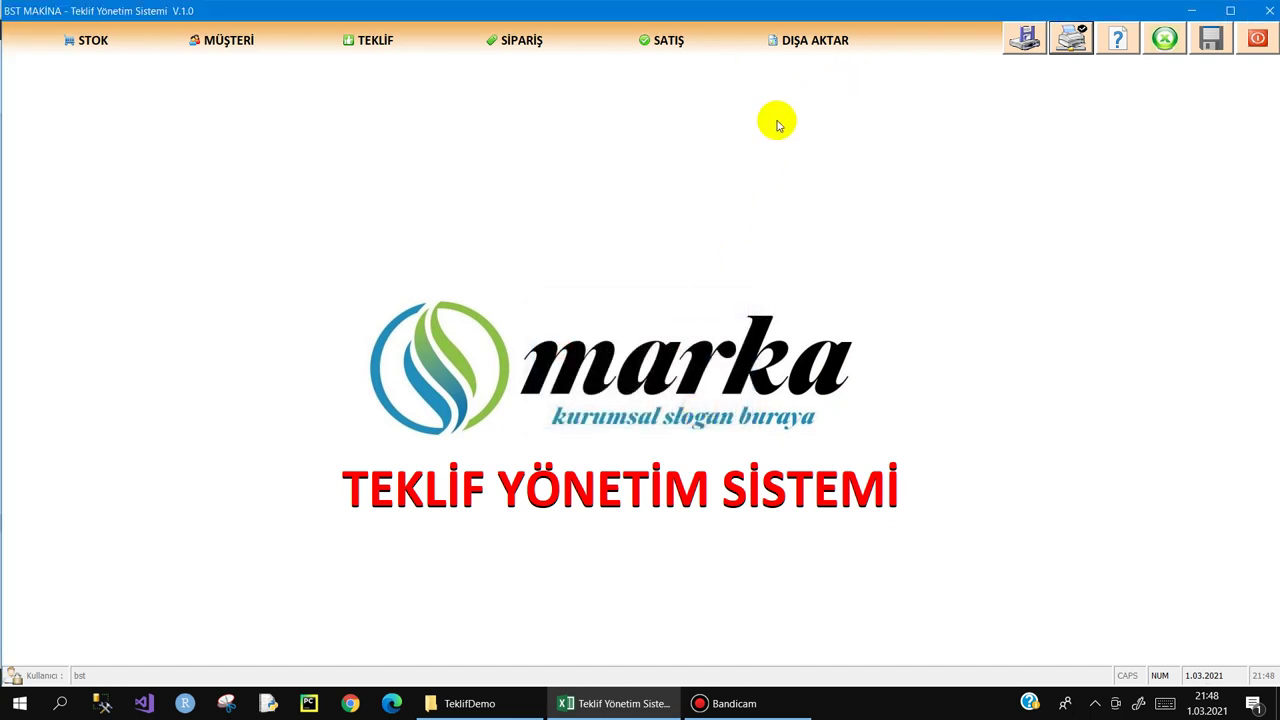
left_click(806, 42)
left_click(806, 124)
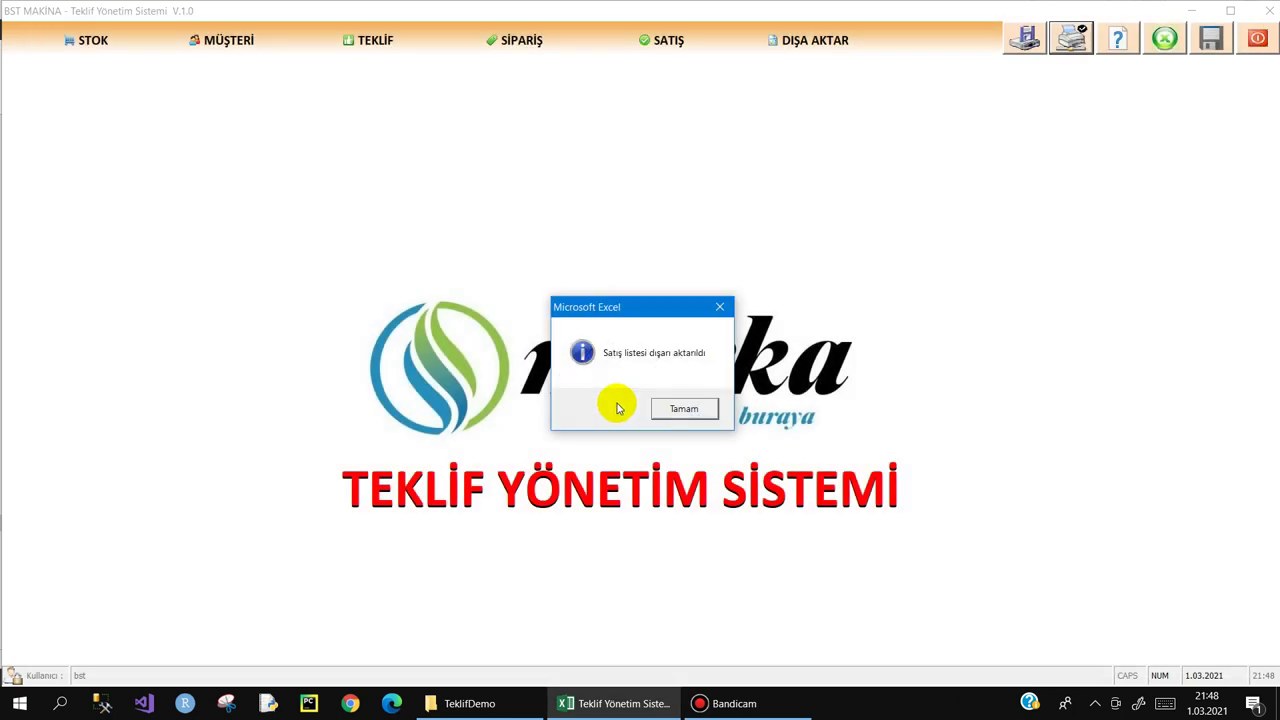
left_click(685, 410)
- Acknowledge the export message, switch to Excel with the password, and open the Havuz folder
left_click(470, 703)
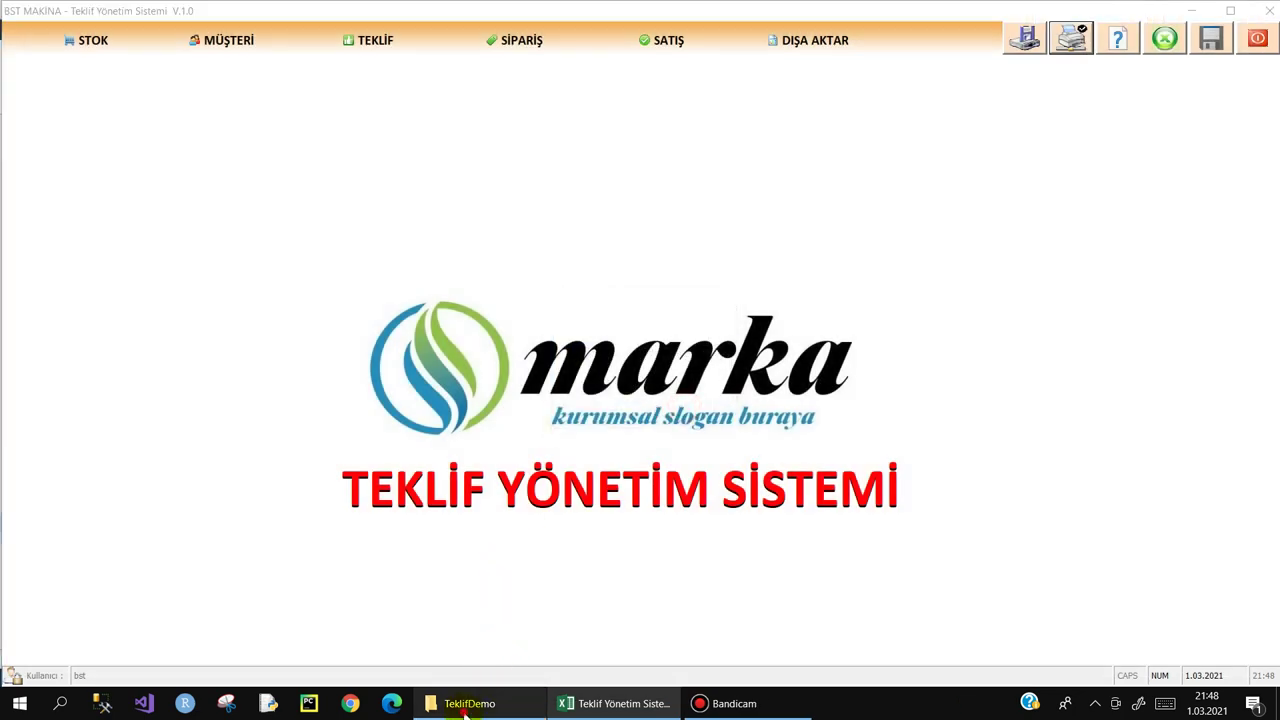
left_click(645, 703)
left_click(1165, 42)
type("1")
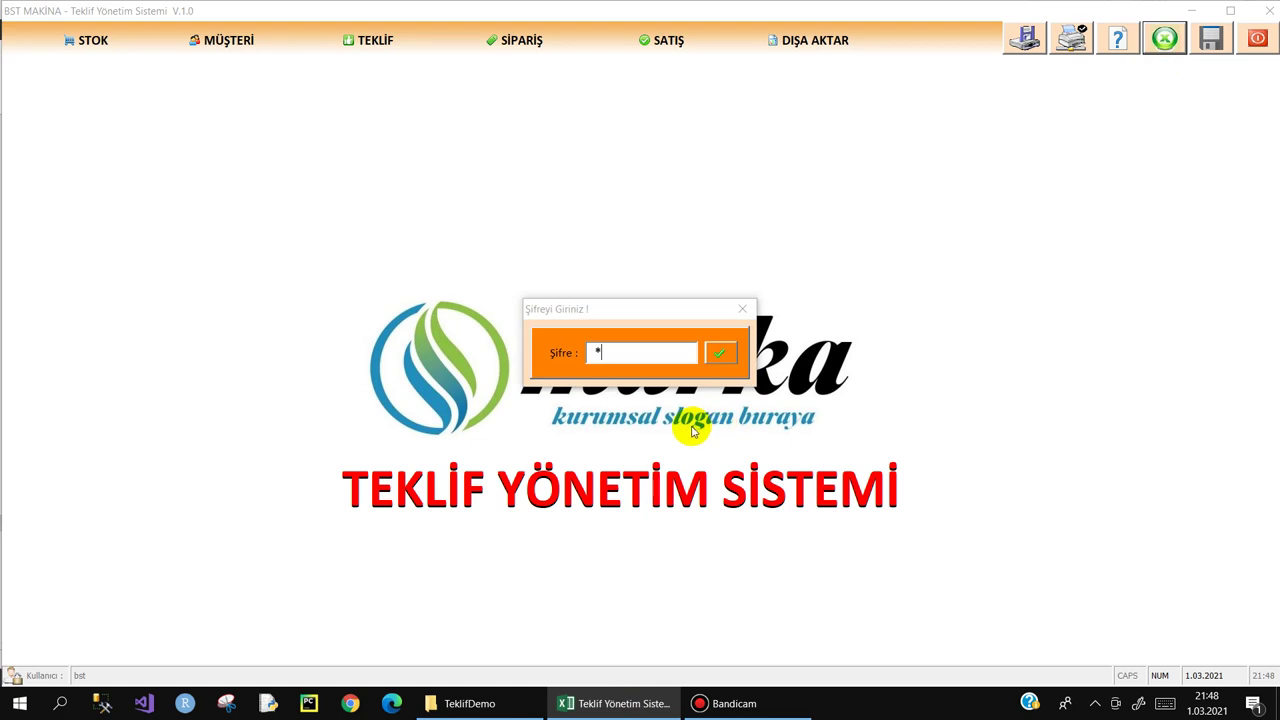
type("1")
left_click(720, 352)
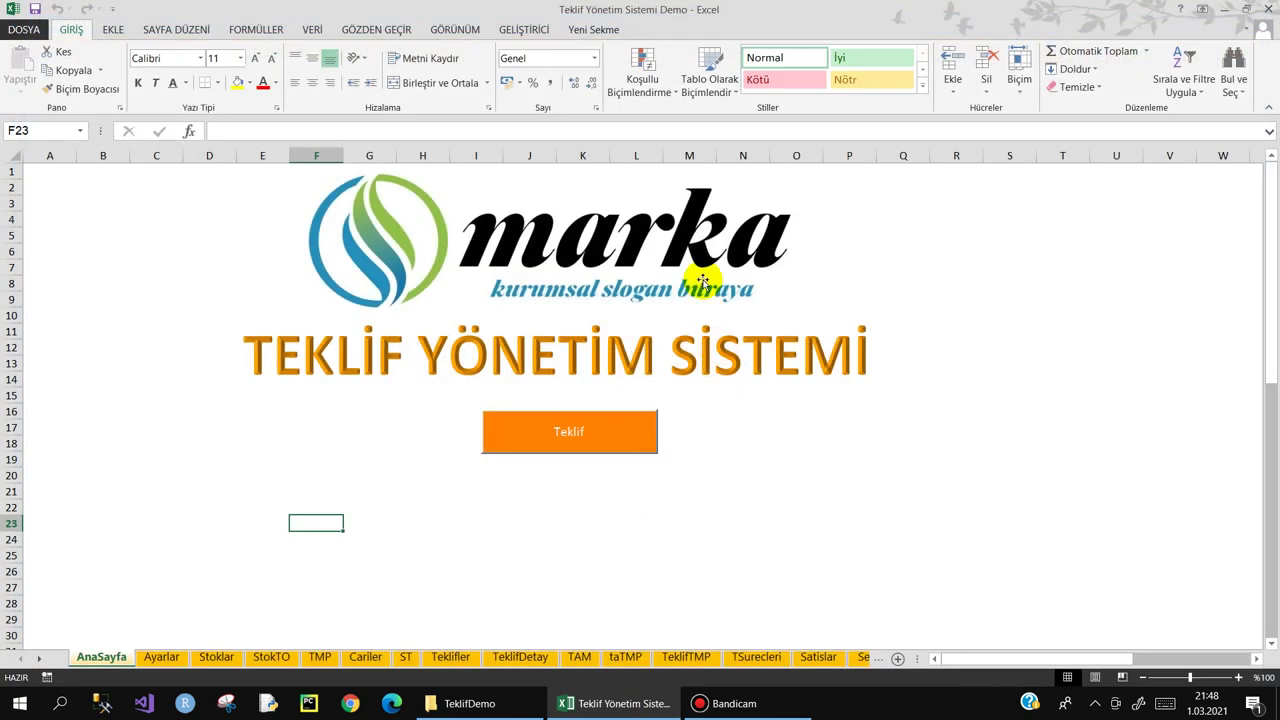
left_click(469, 703)
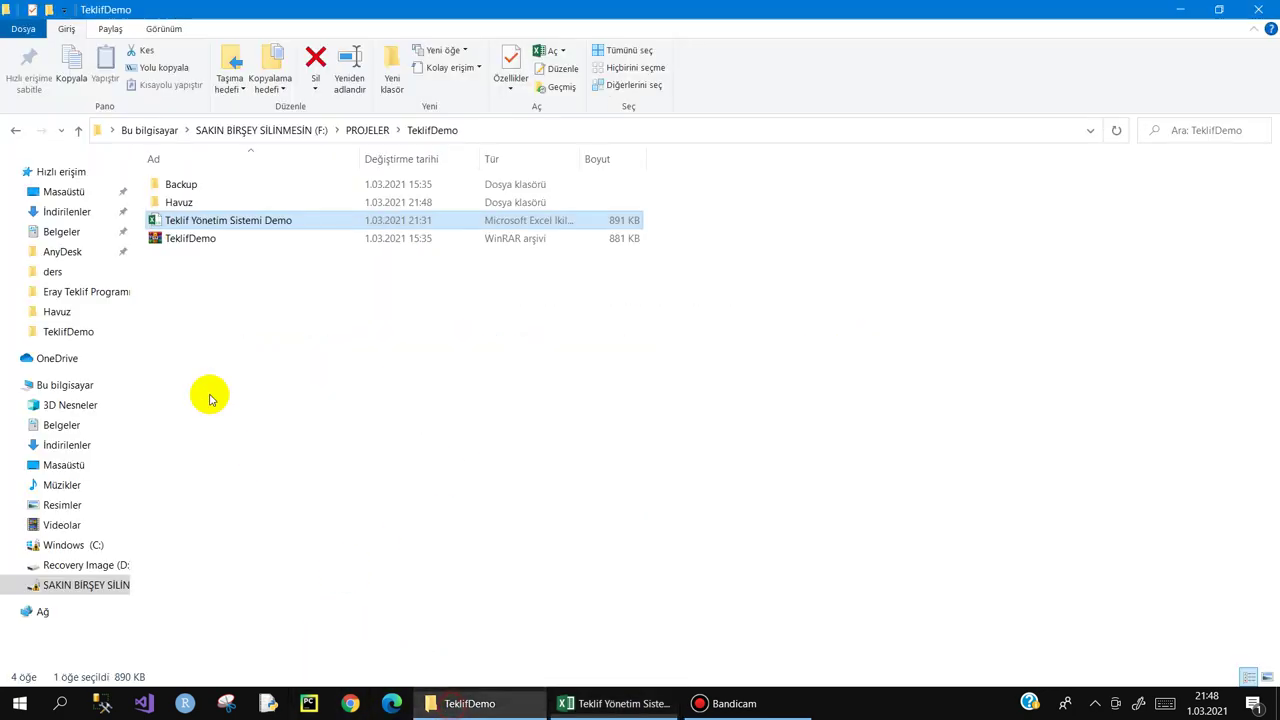
double_click(178, 202)
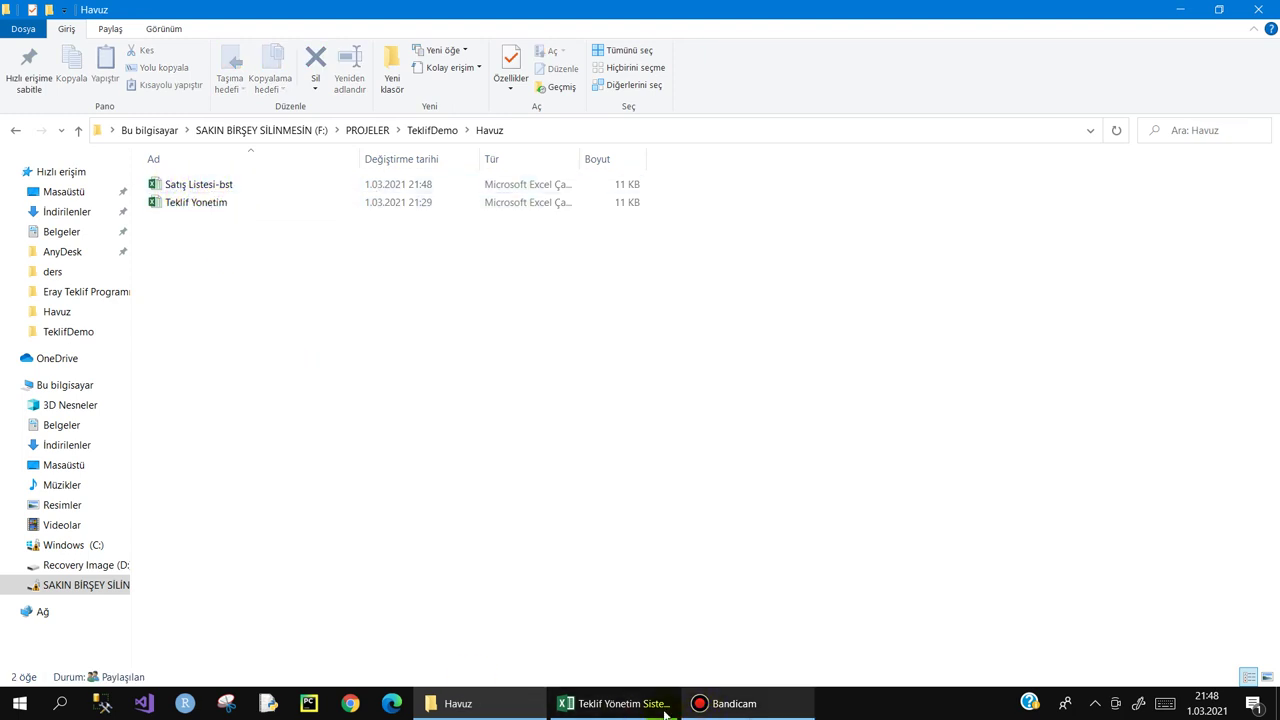
- Relaunch the form, switch back to Excel with the password, and open Satış Listesi-bst
left_click(600, 703)
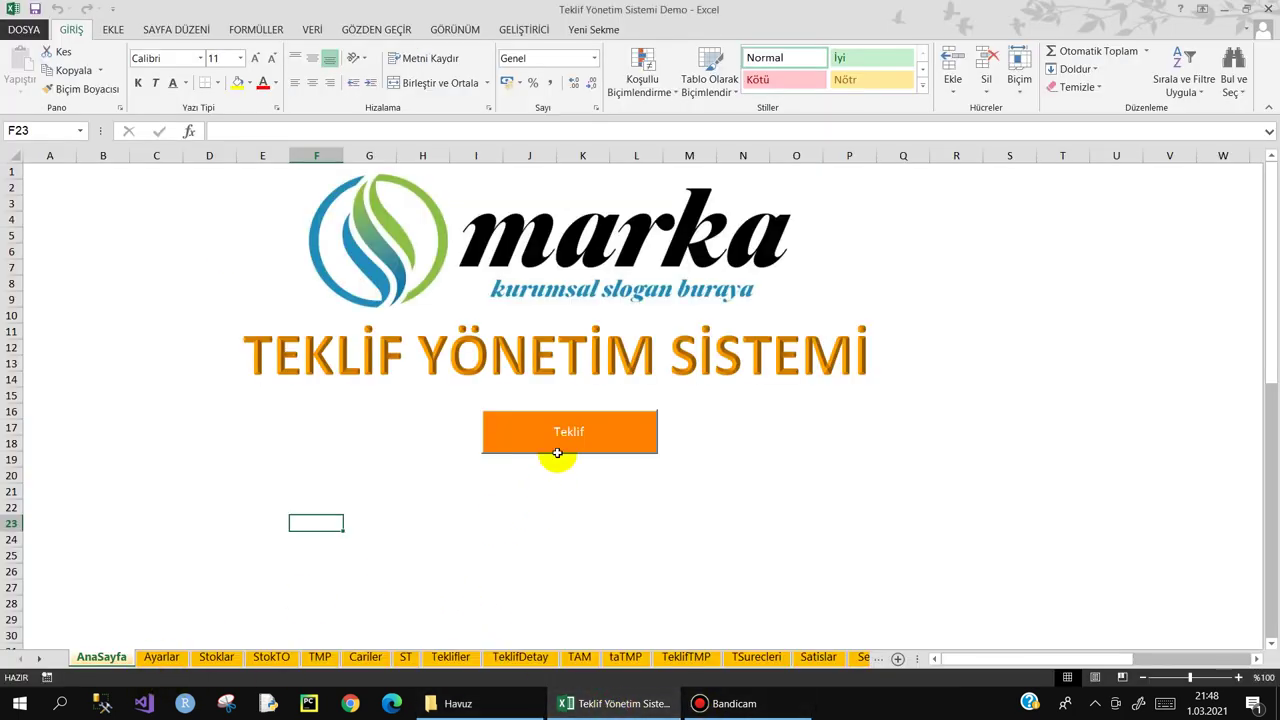
left_click(490, 448)
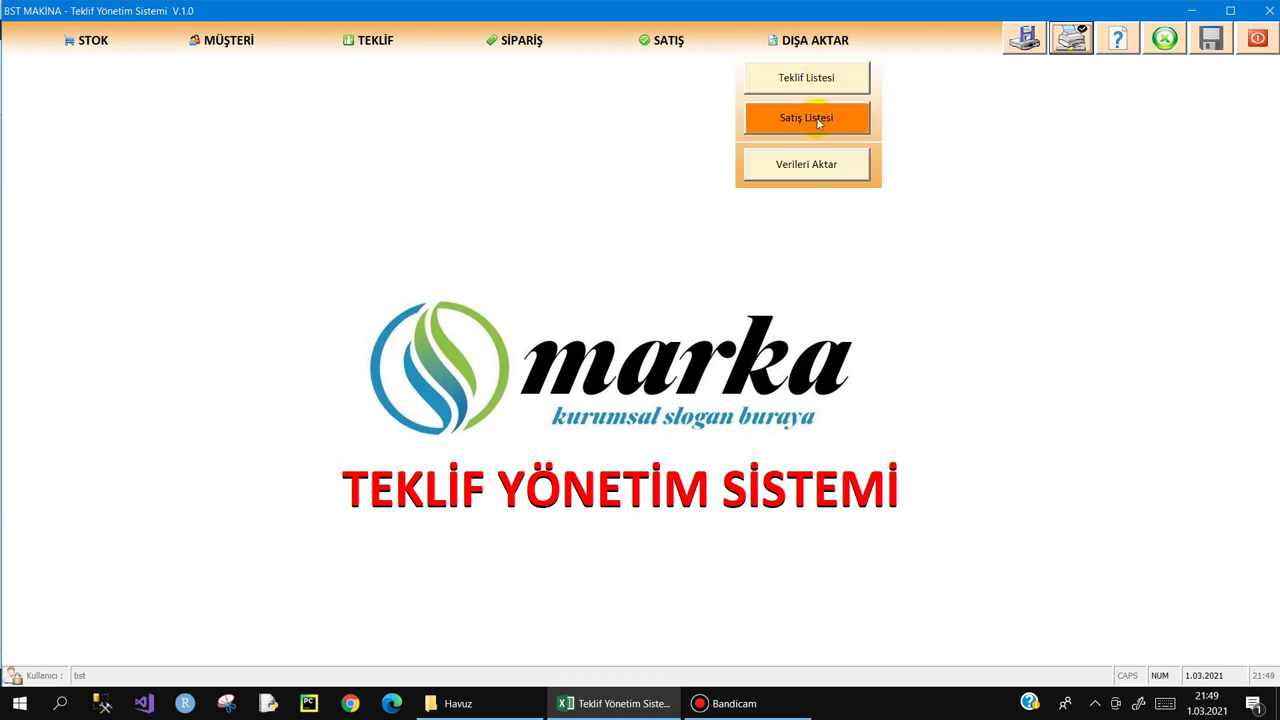
left_click(1164, 38)
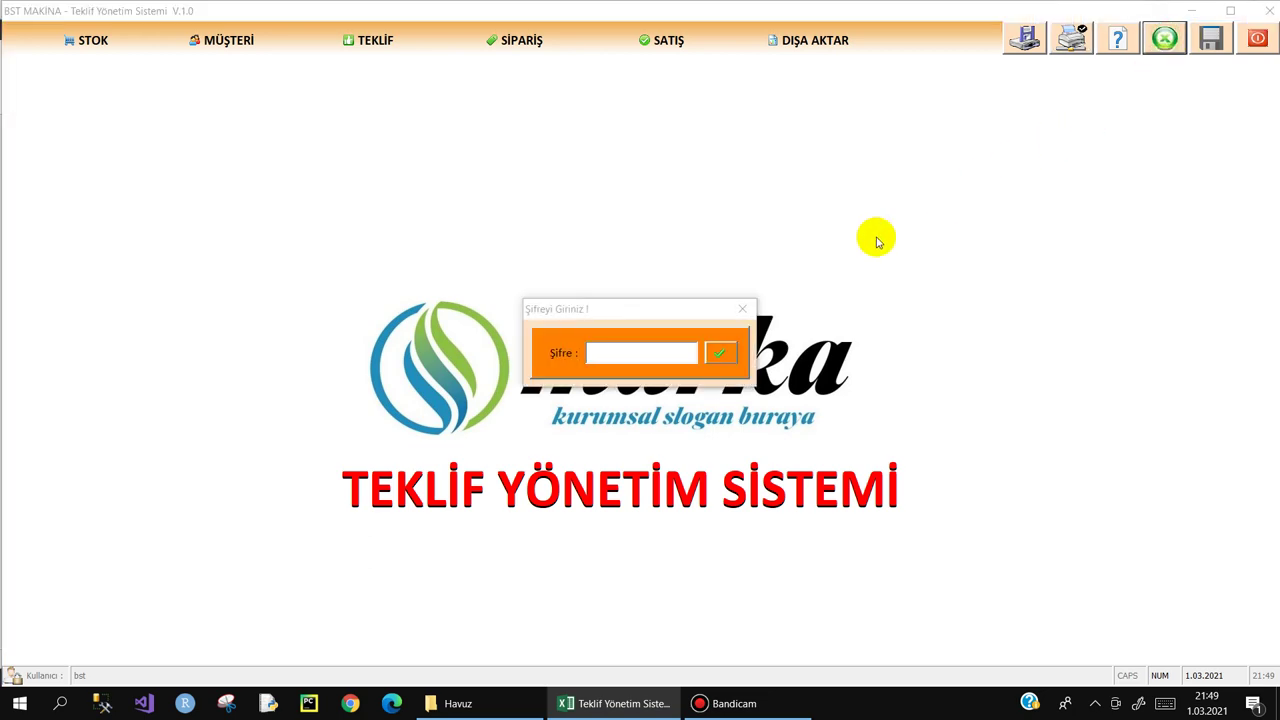
type("34")
left_click(711, 355)
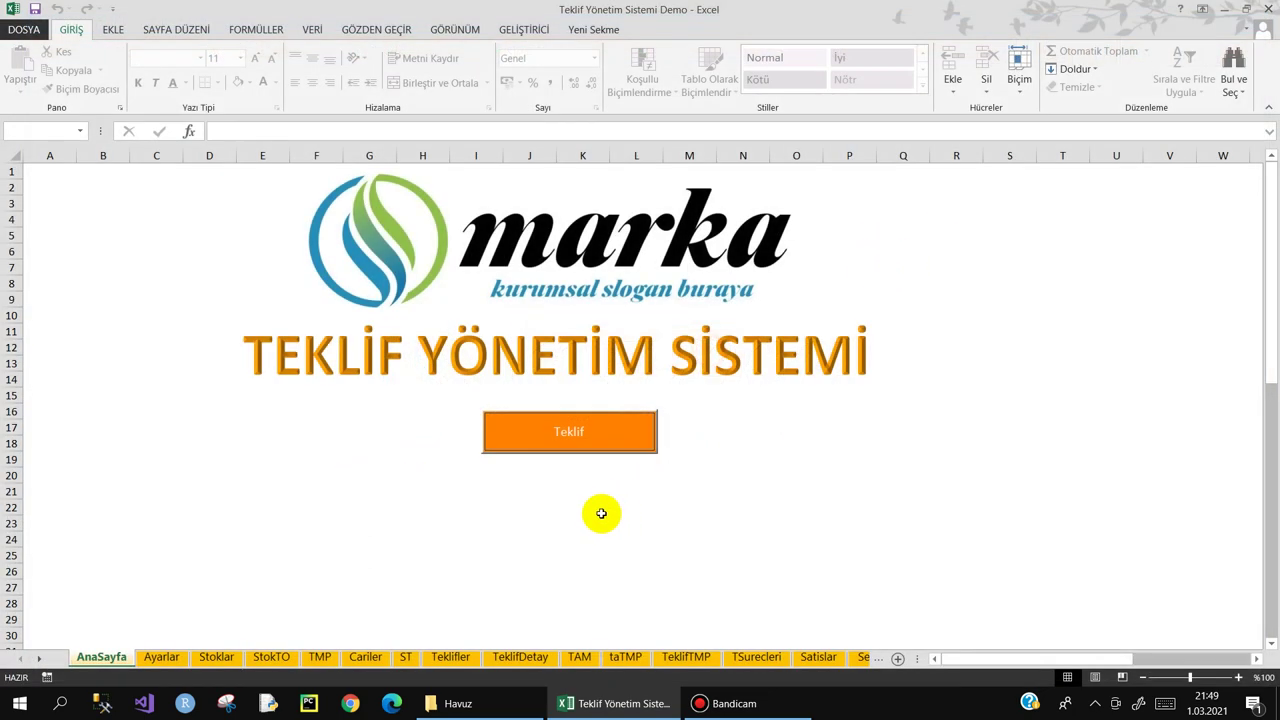
left_click(452, 703)
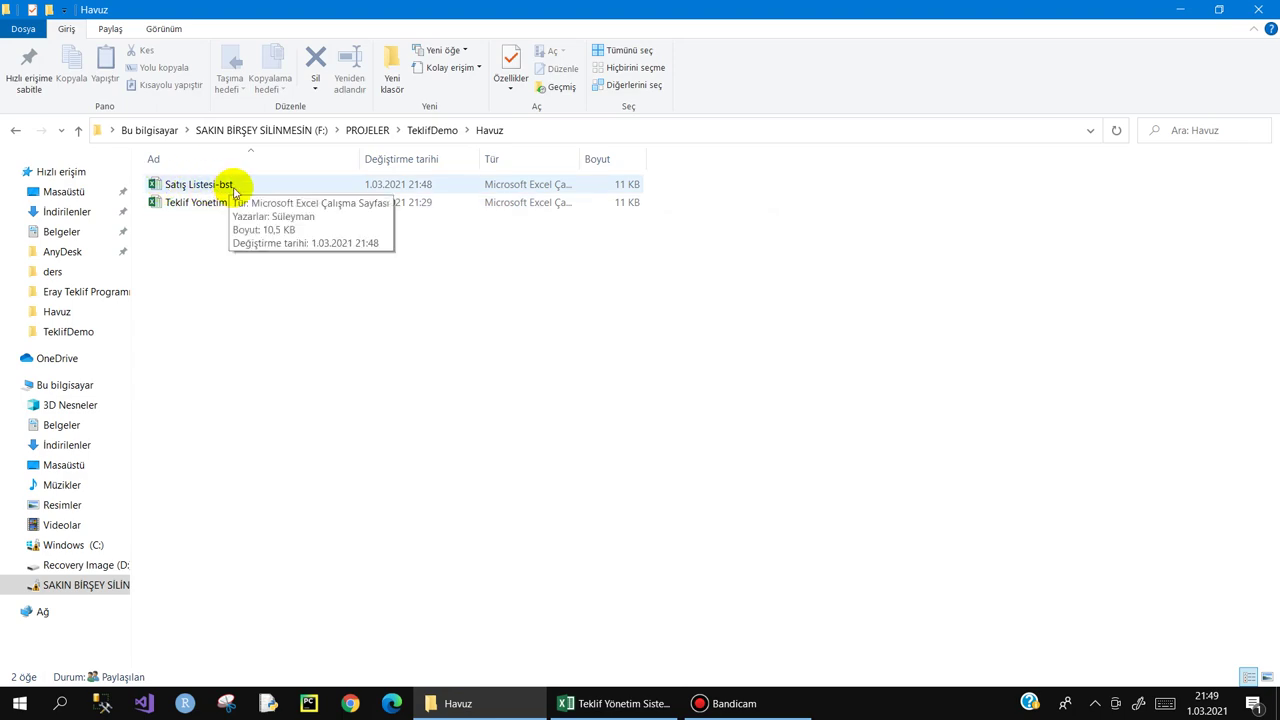
left_click(203, 185)
double_click(203, 185)
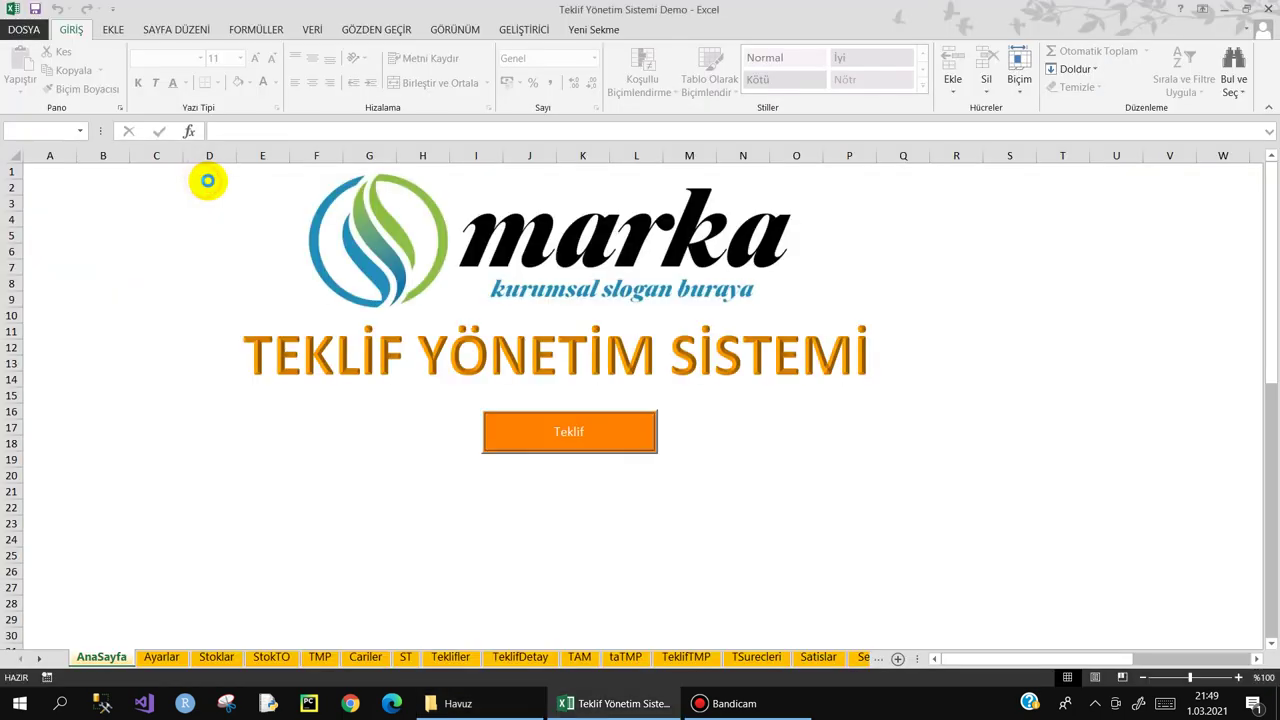
- Review sale YT-500001's row in Satış Listesi-bst, close the workbook, and relaunch Teklif Yönetim Sistemi
left_click(228, 223)
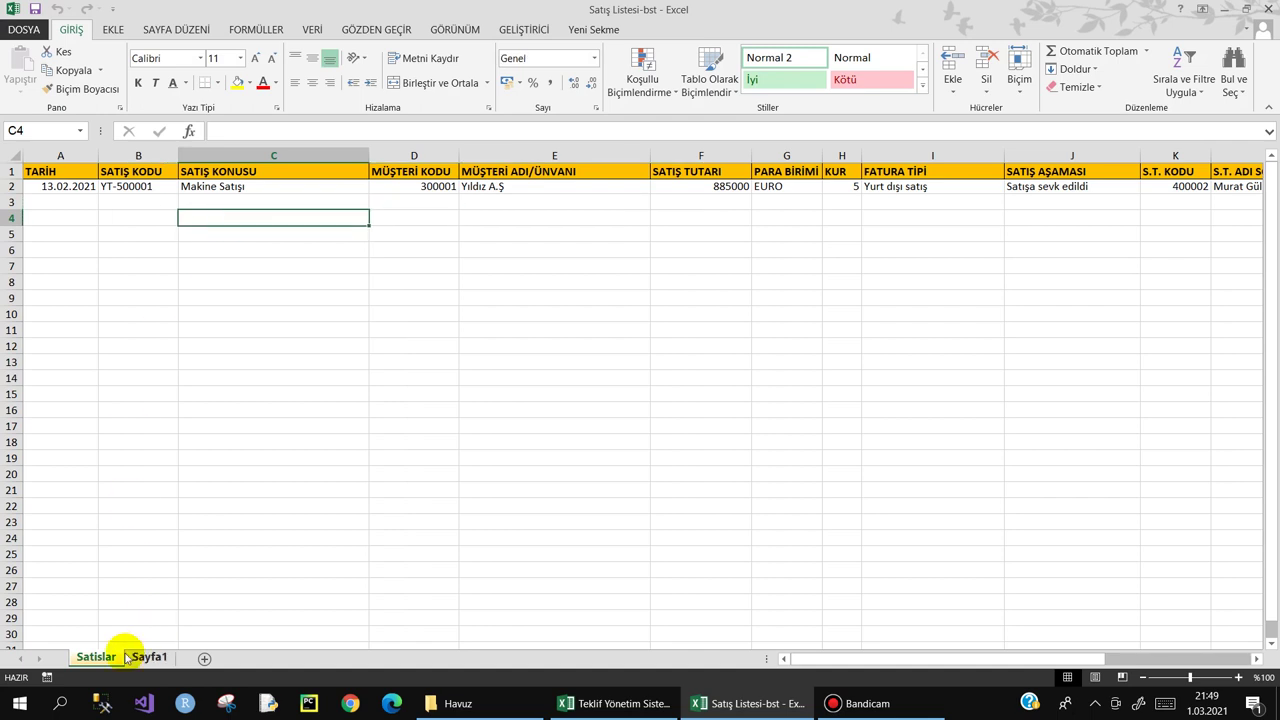
mouse_move(75, 187)
left_mouse_down()
mouse_move(827, 190)
mouse_move(1257, 137)
left_mouse_up()
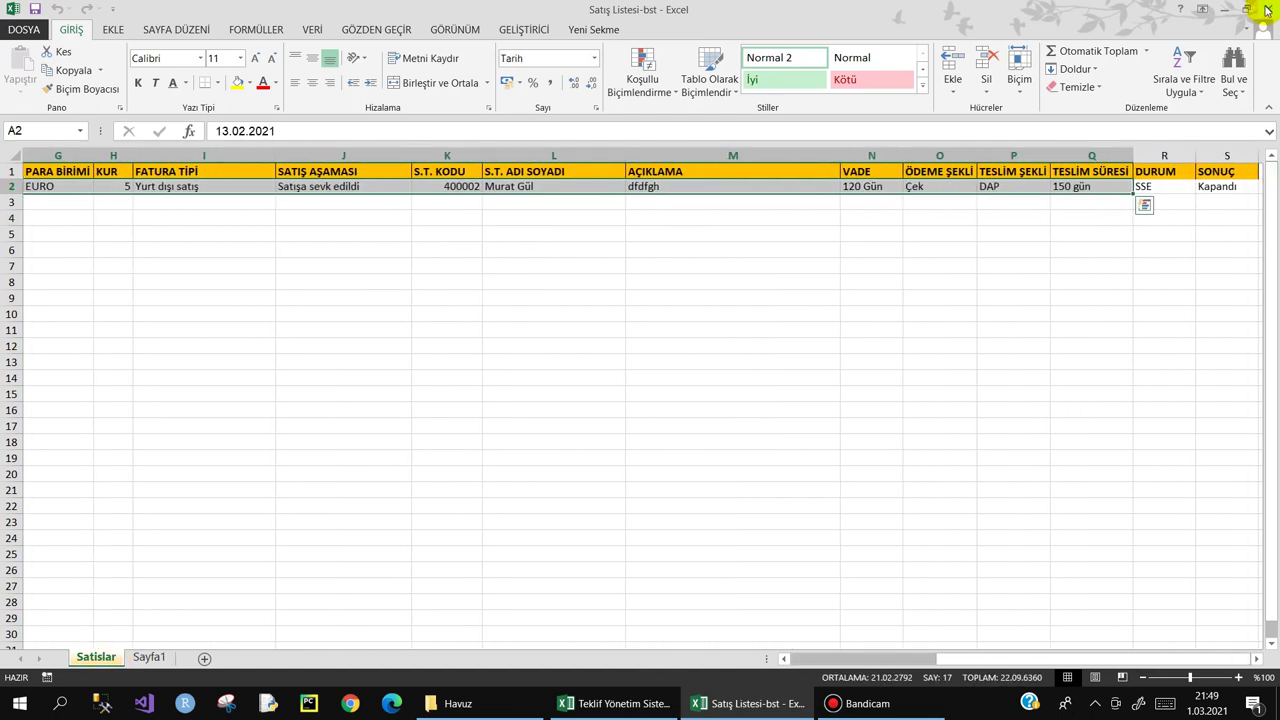
left_click(1267, 9)
left_click(593, 432)
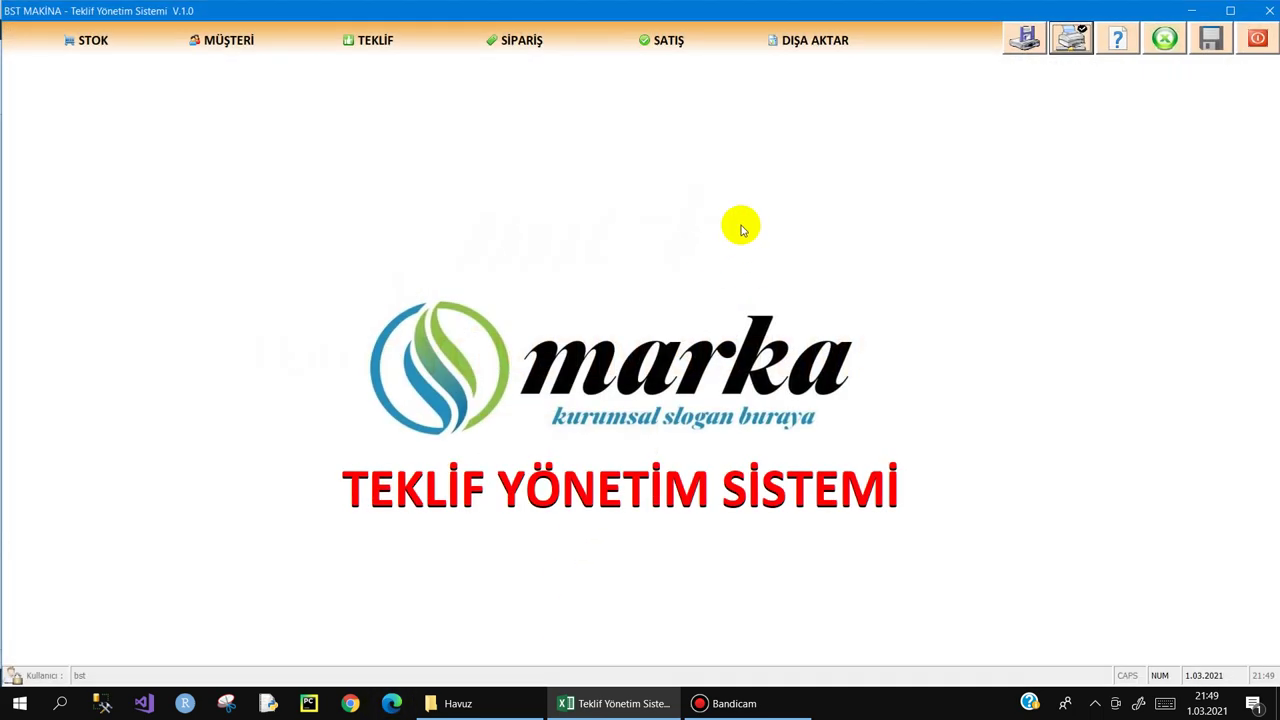
left_click(805, 40)
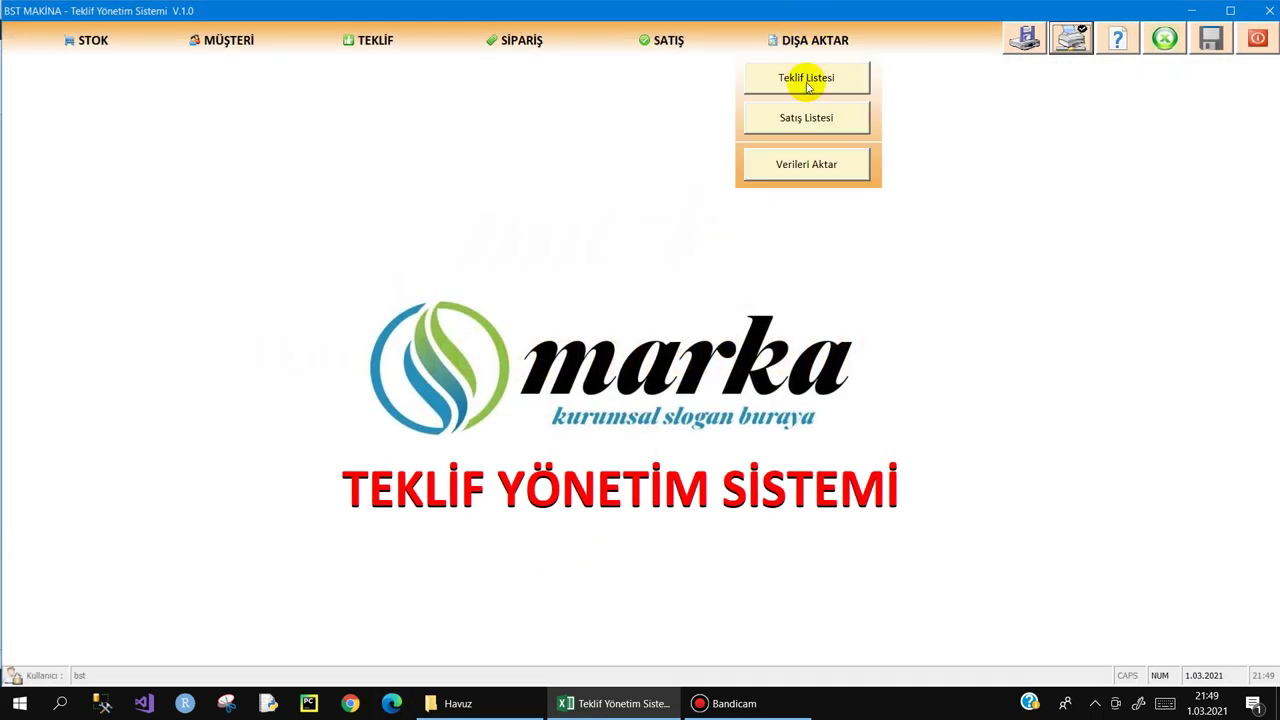
- Cancel the Ortak Dosyaya Yaz dialog, switch to Excel with the password, and open Teklif Yonetim from Havuz
left_click(807, 165)
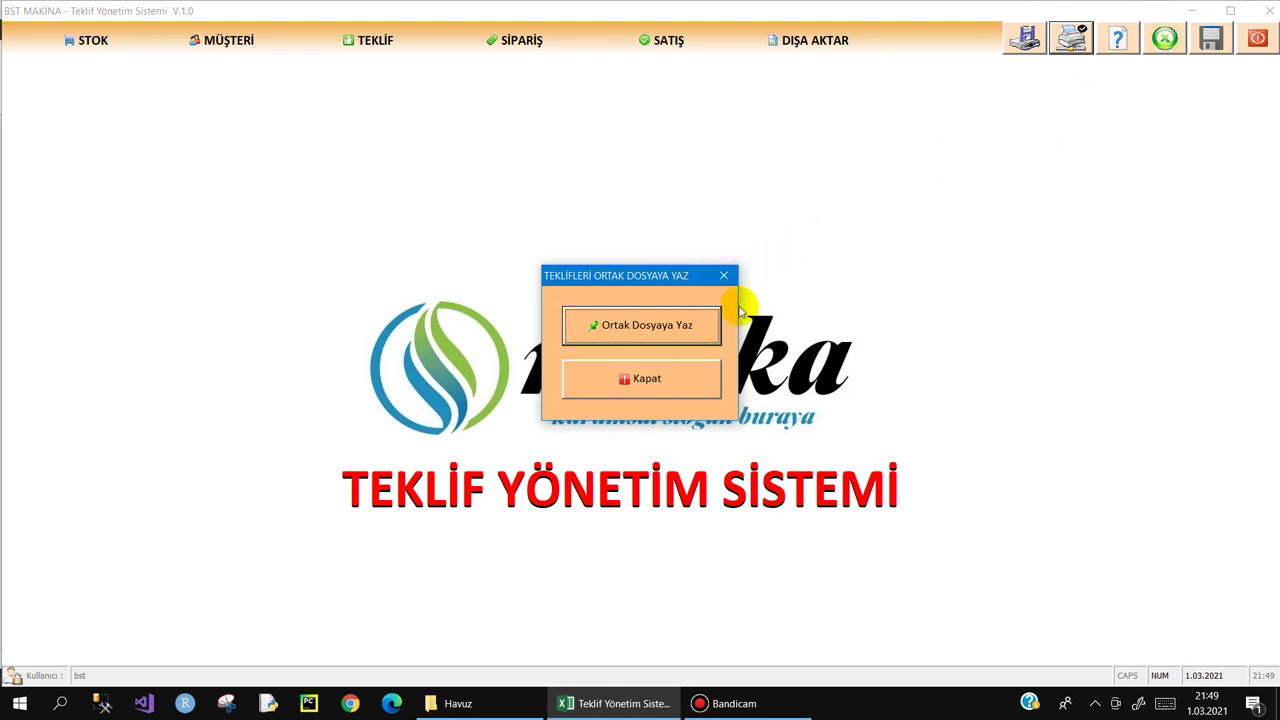
left_click(723, 276)
left_click(1160, 40)
type("1")
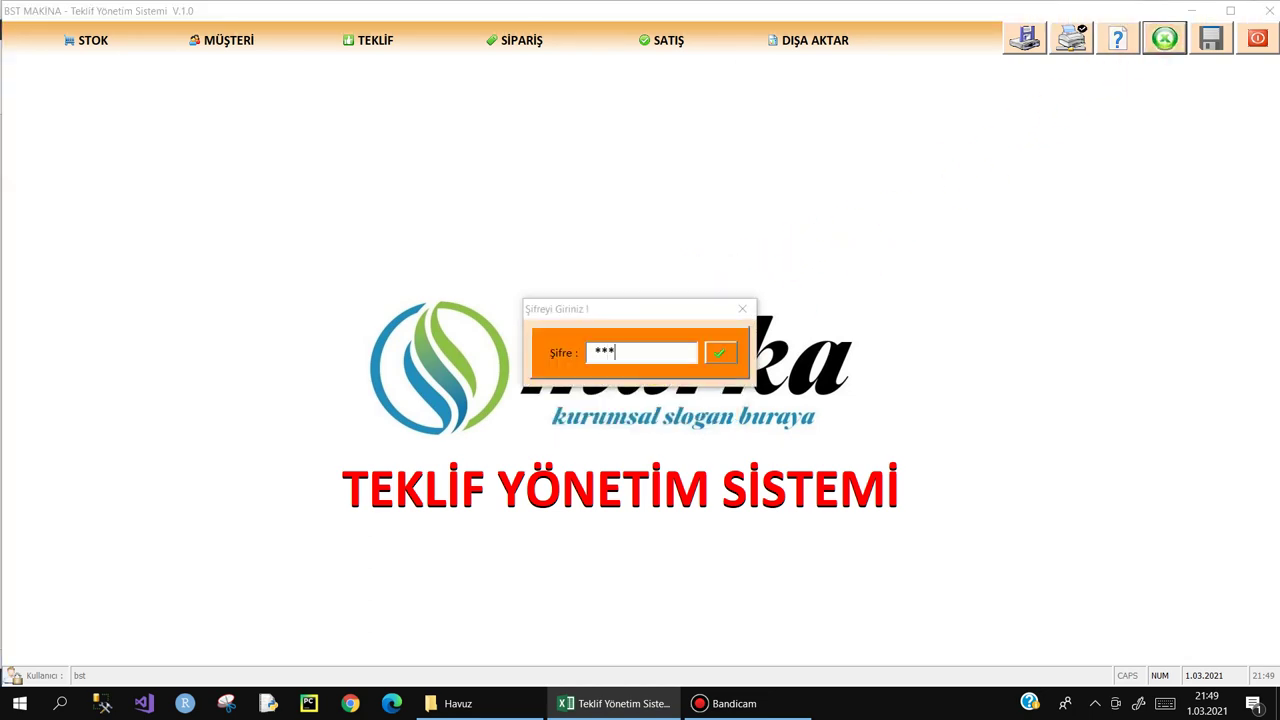
key("Return")
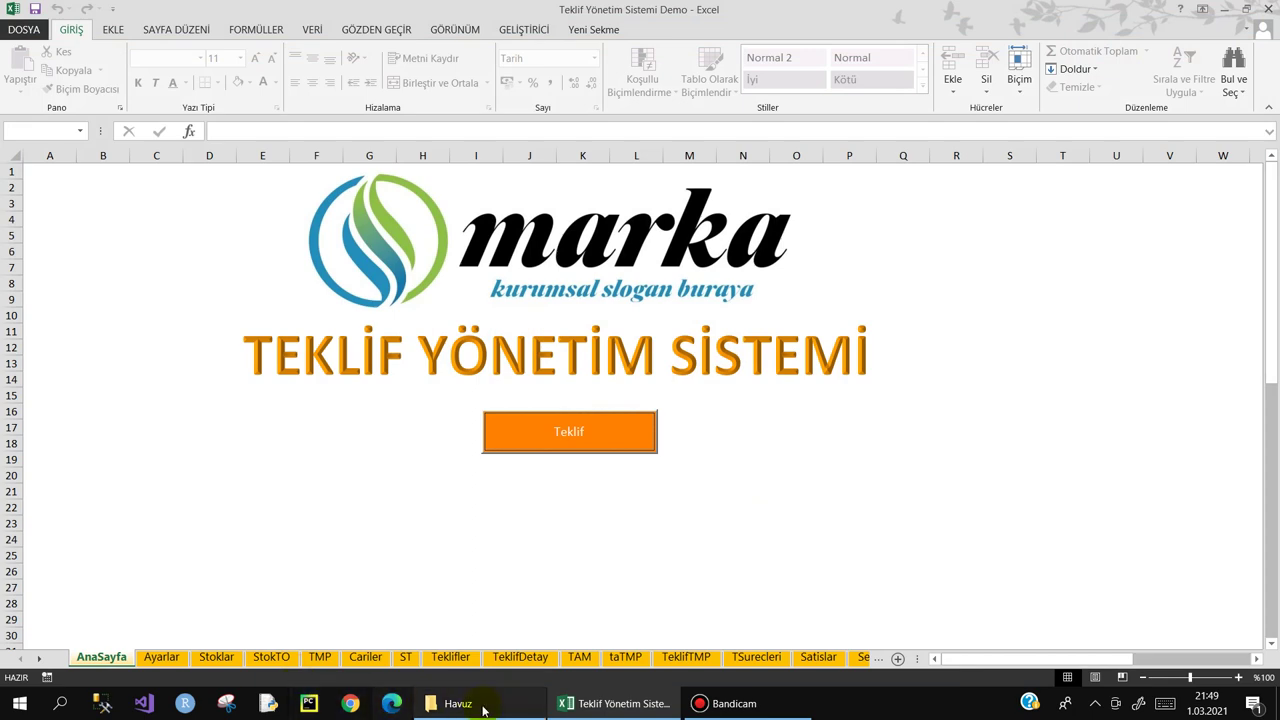
left_click(458, 703)
double_click(194, 203)
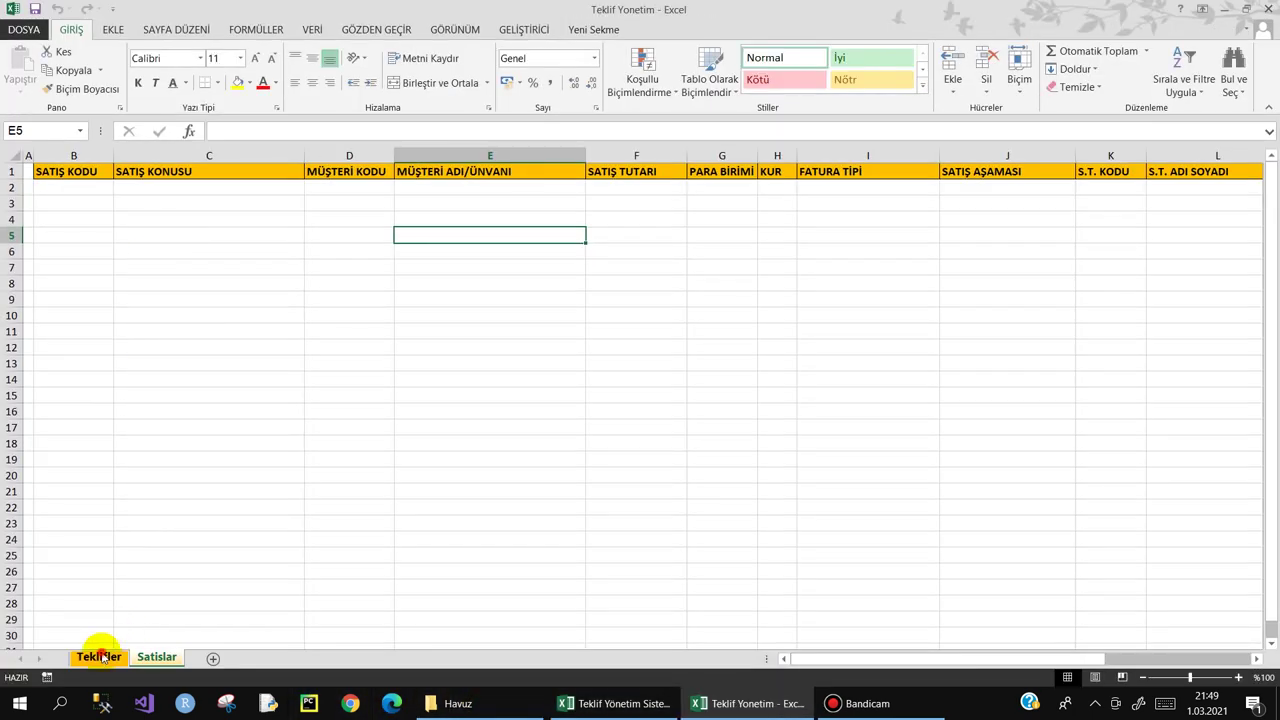
- Verify the Teklifler and Satislar sheets hold no data, then close Teklif Yonetim
left_click(100, 657)
left_click(137, 491)
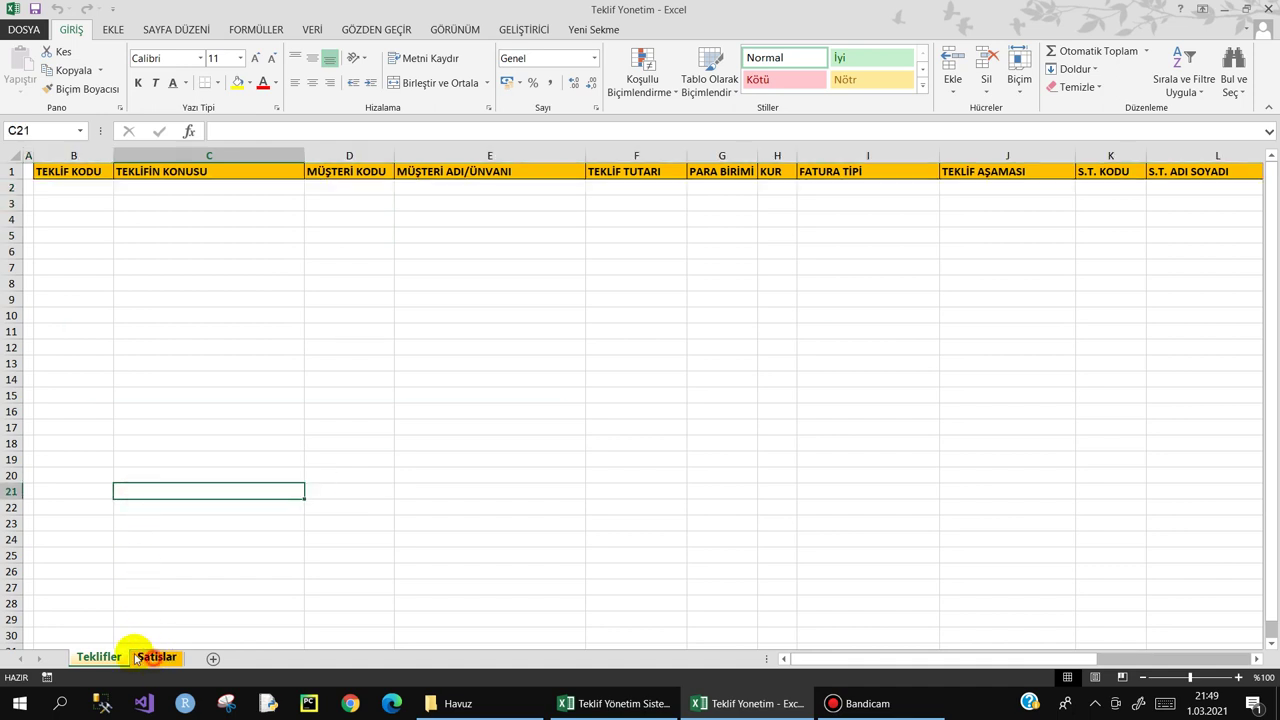
left_click(137, 657)
left_click(95, 657)
left_click(205, 234)
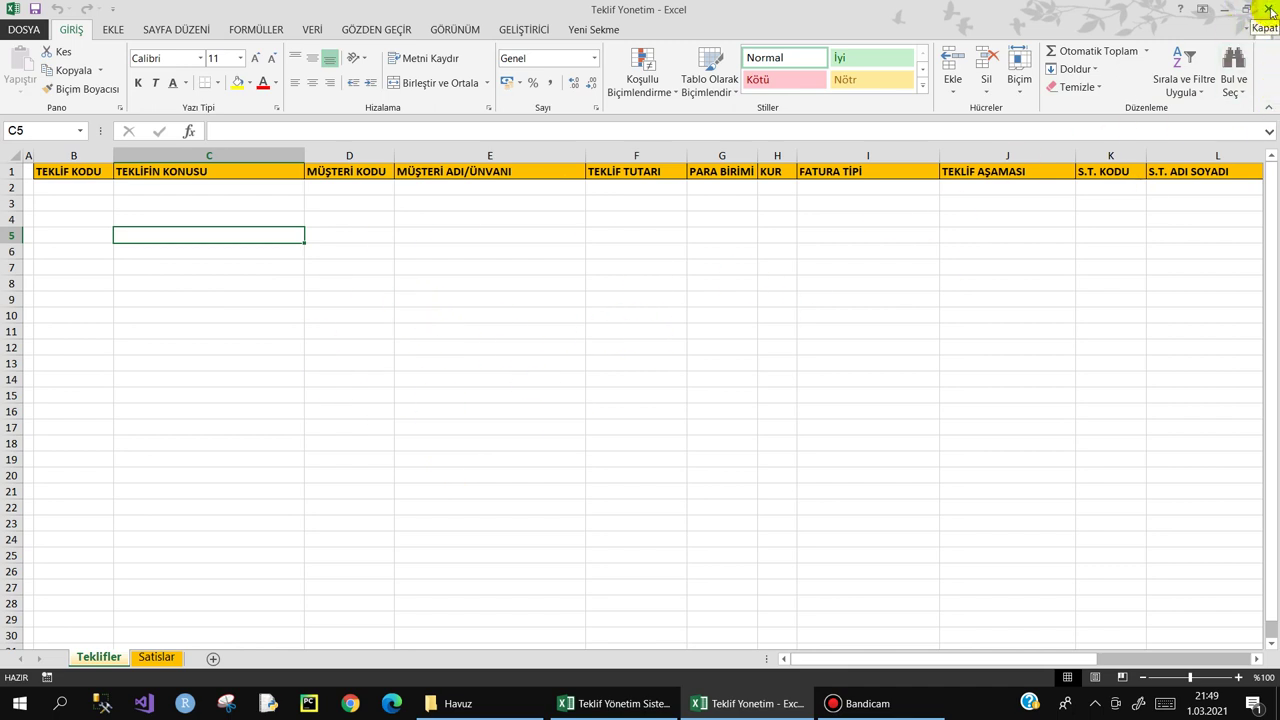
left_click(1270, 10)
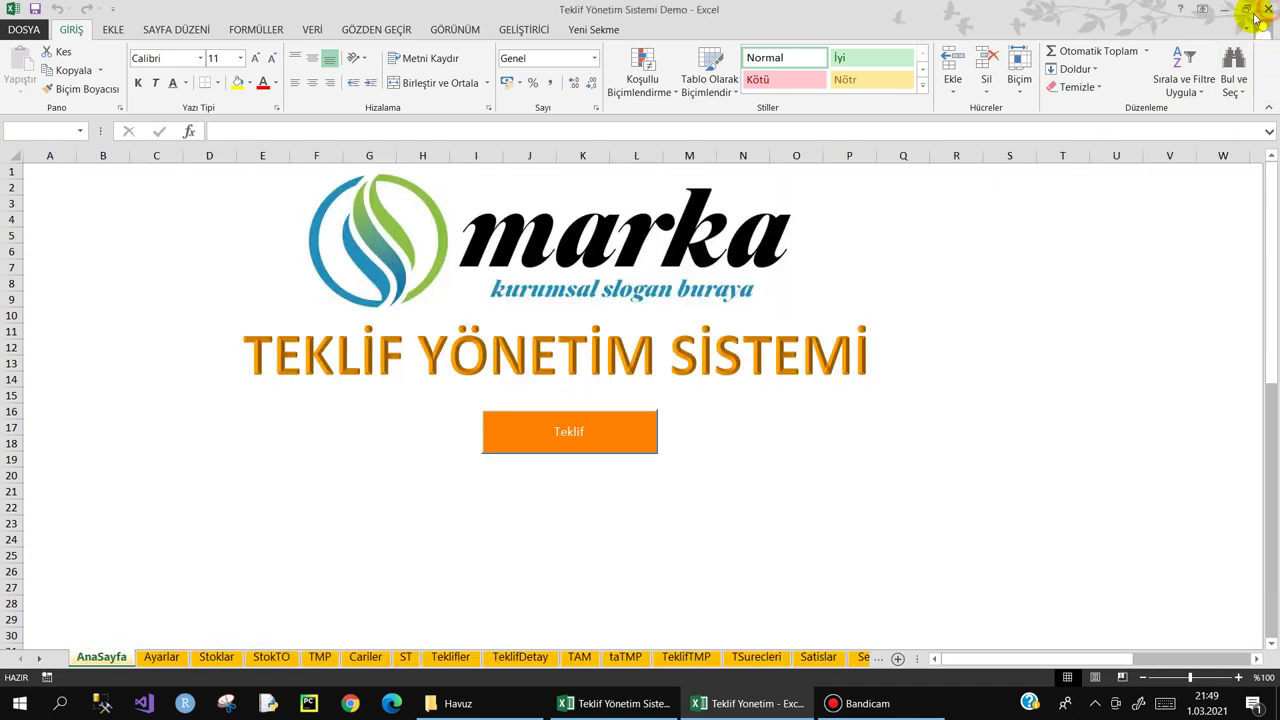
- Write quotes and sales via Ortak Dosyaya Yaz, answering Evet and then Tamam
left_click(577, 432)
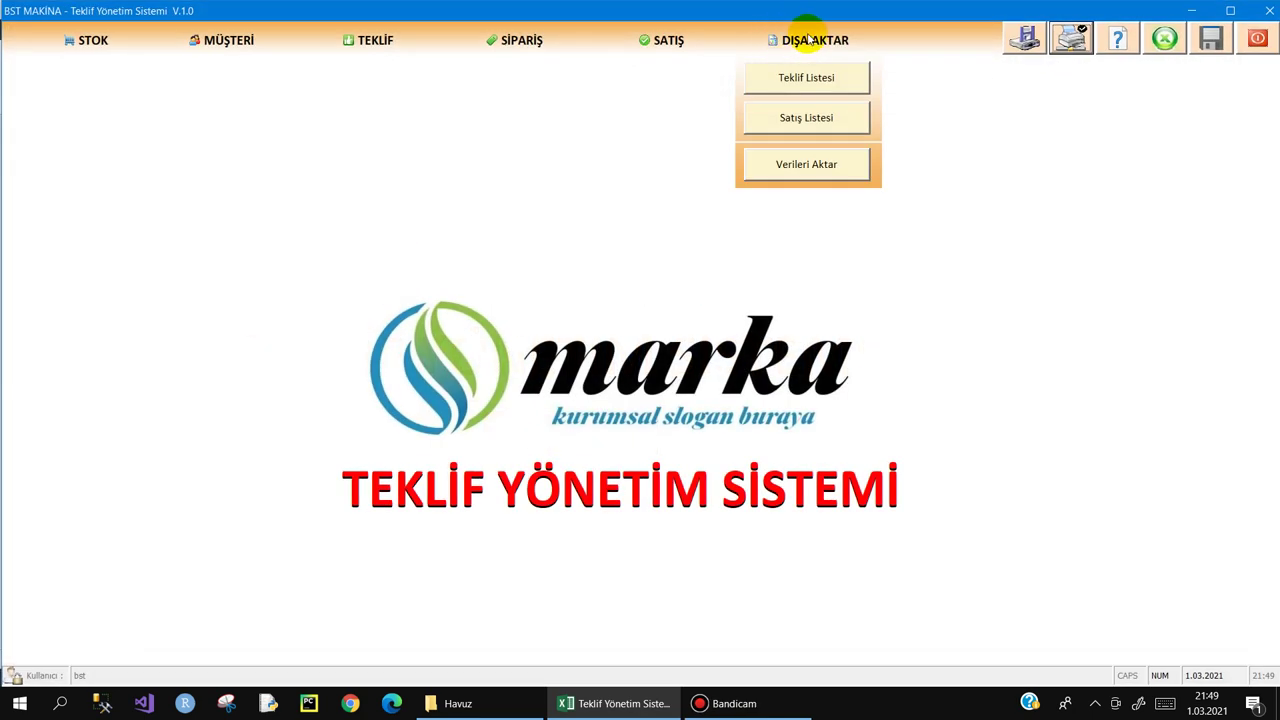
left_click(792, 168)
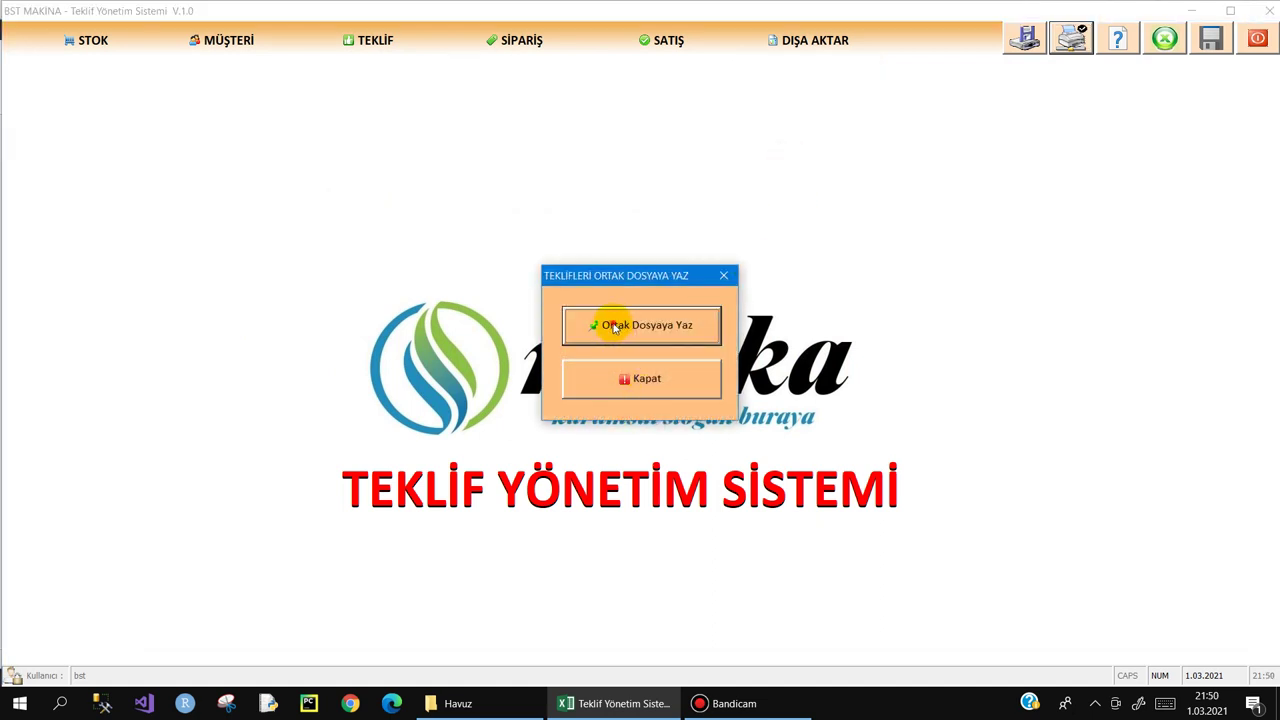
left_click(614, 328)
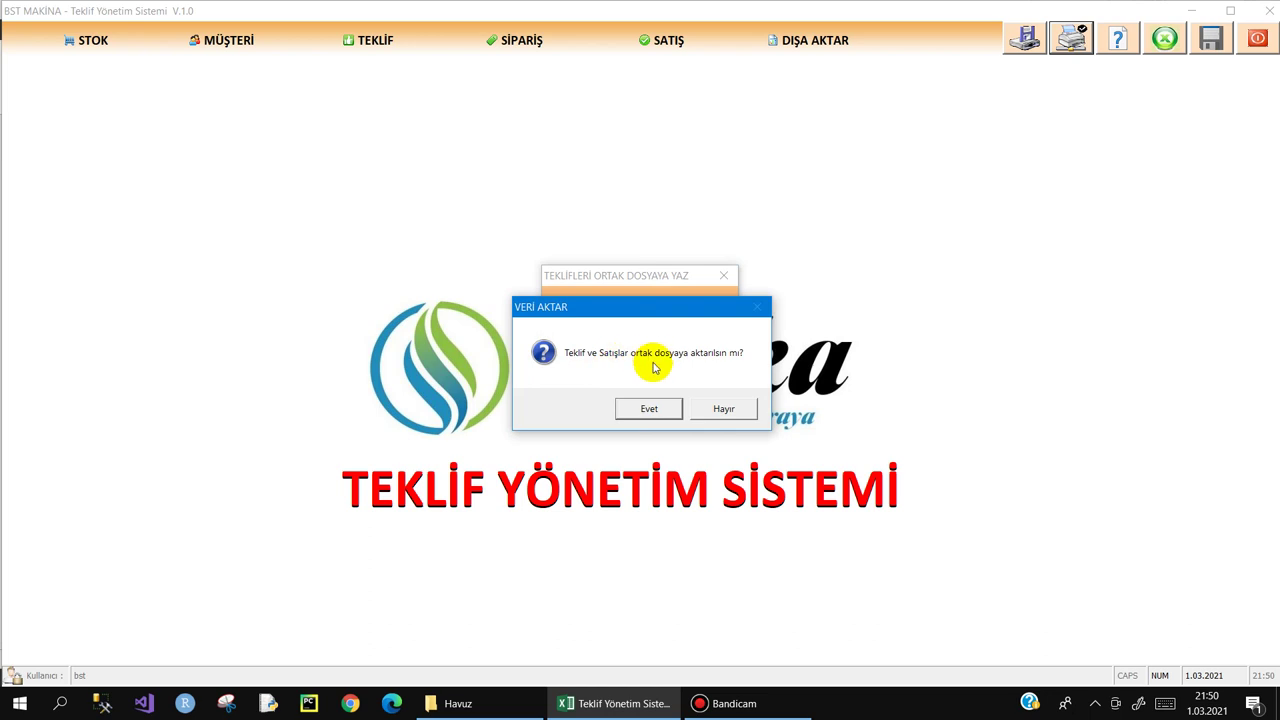
left_click(650, 409)
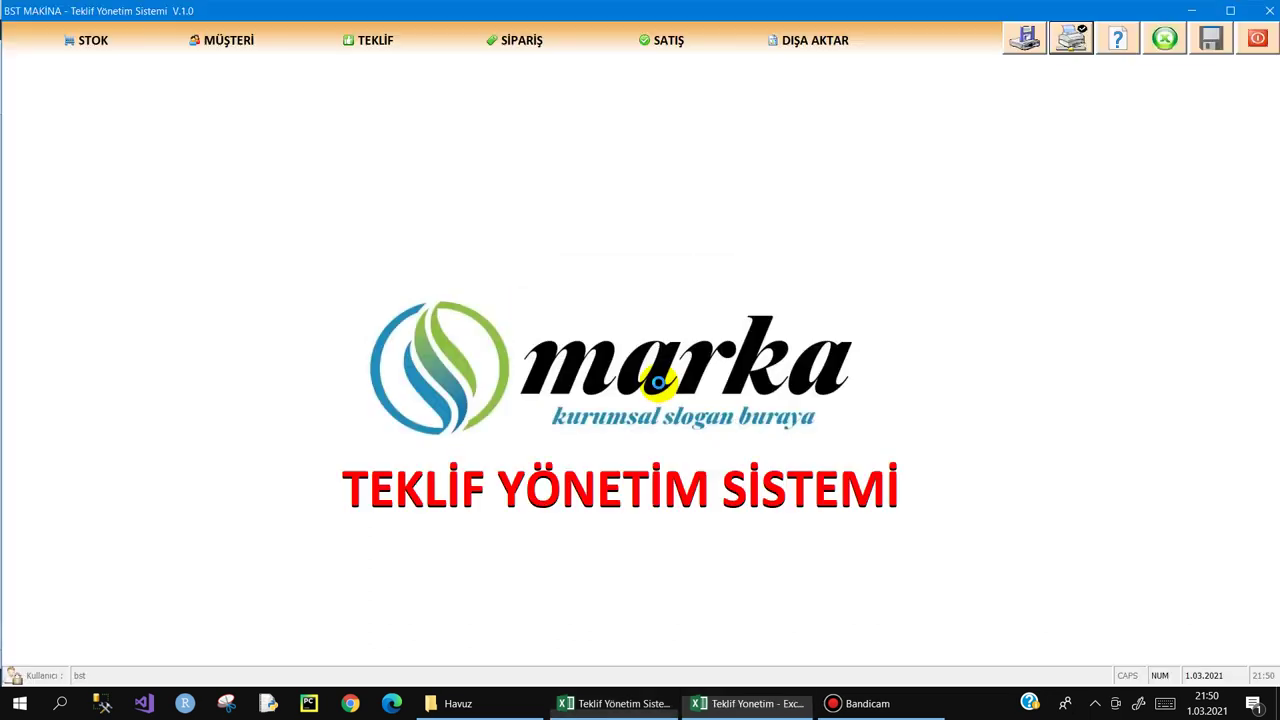
left_click(658, 408)
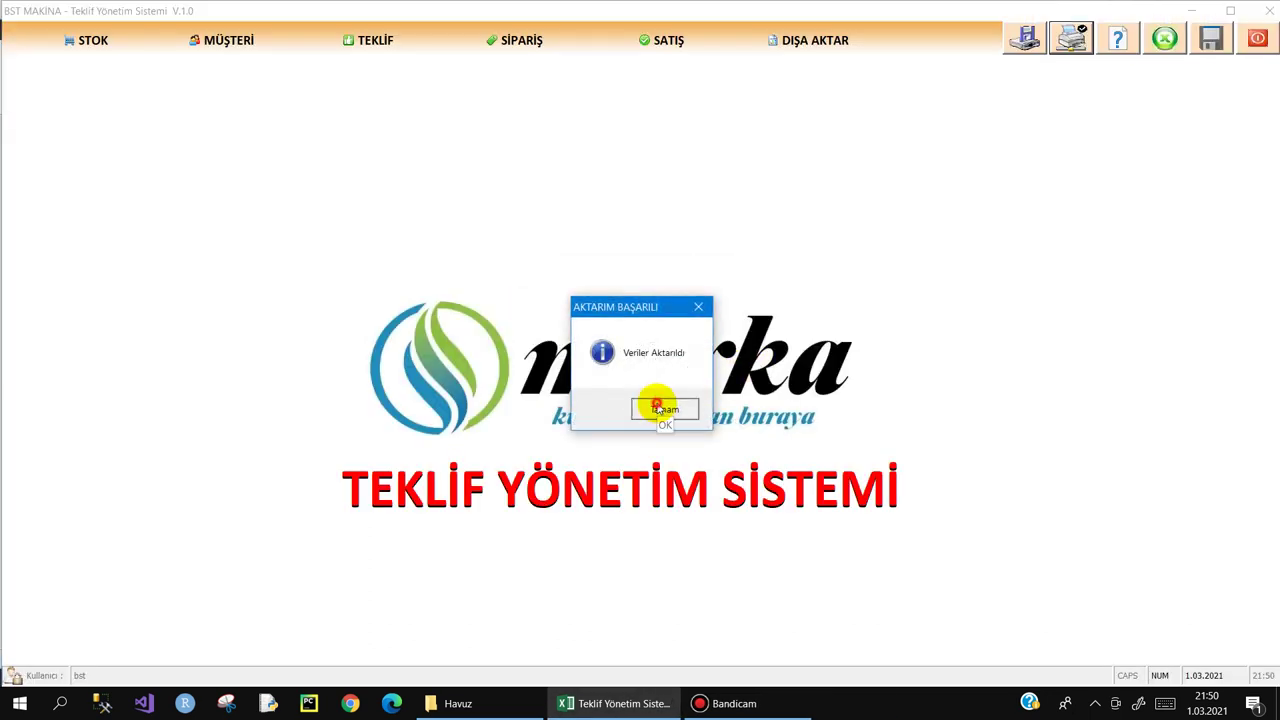
- Switch to Excel with the password and open the updated 12 KB Teklif Yonetim from Havuz
left_click(1164, 38)
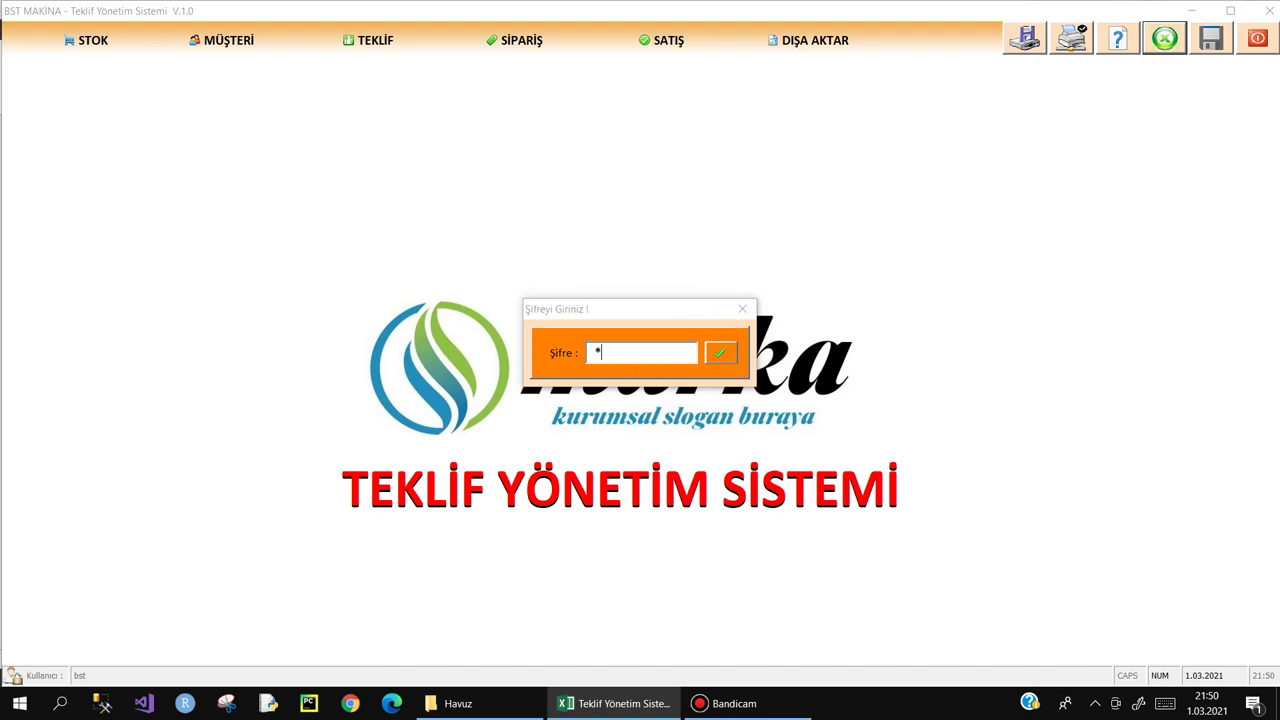
key("Return")
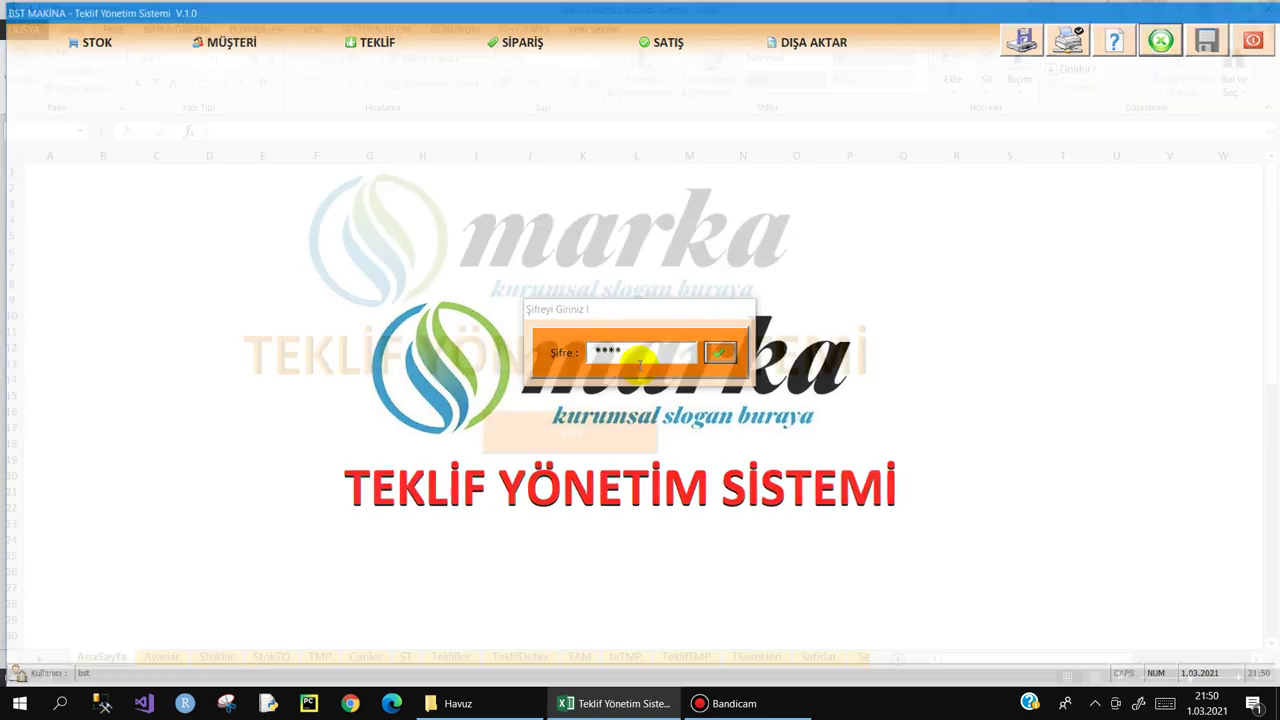
left_click(479, 713)
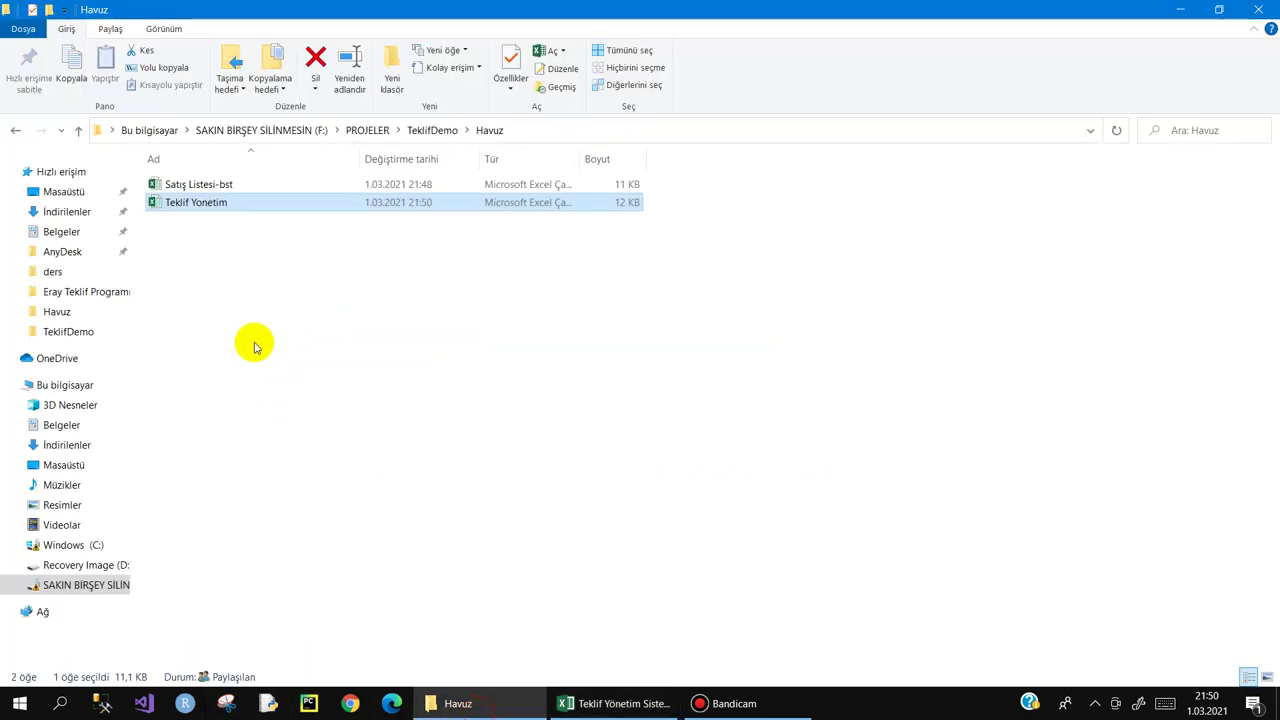
double_click(195, 205)
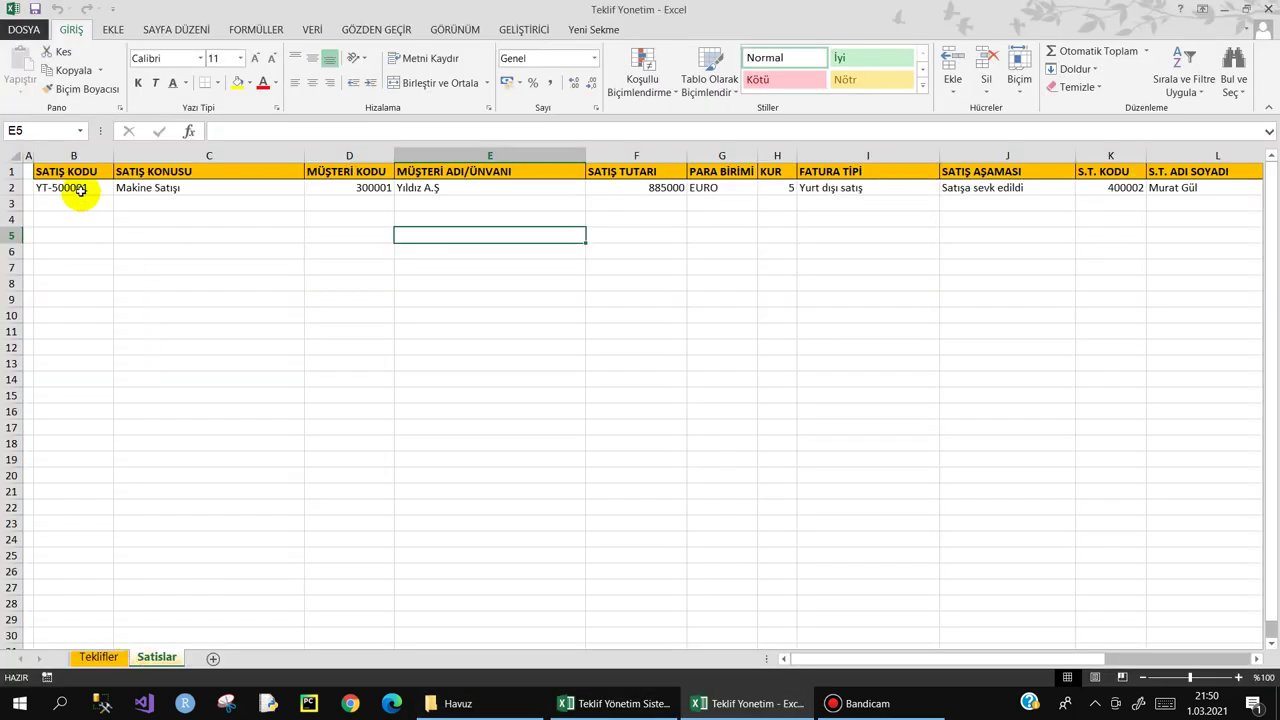
- Look over the Teklifler sheet, then return to the Satislar sheet of the shared workbook
left_click_drag(75, 188, 640, 188)
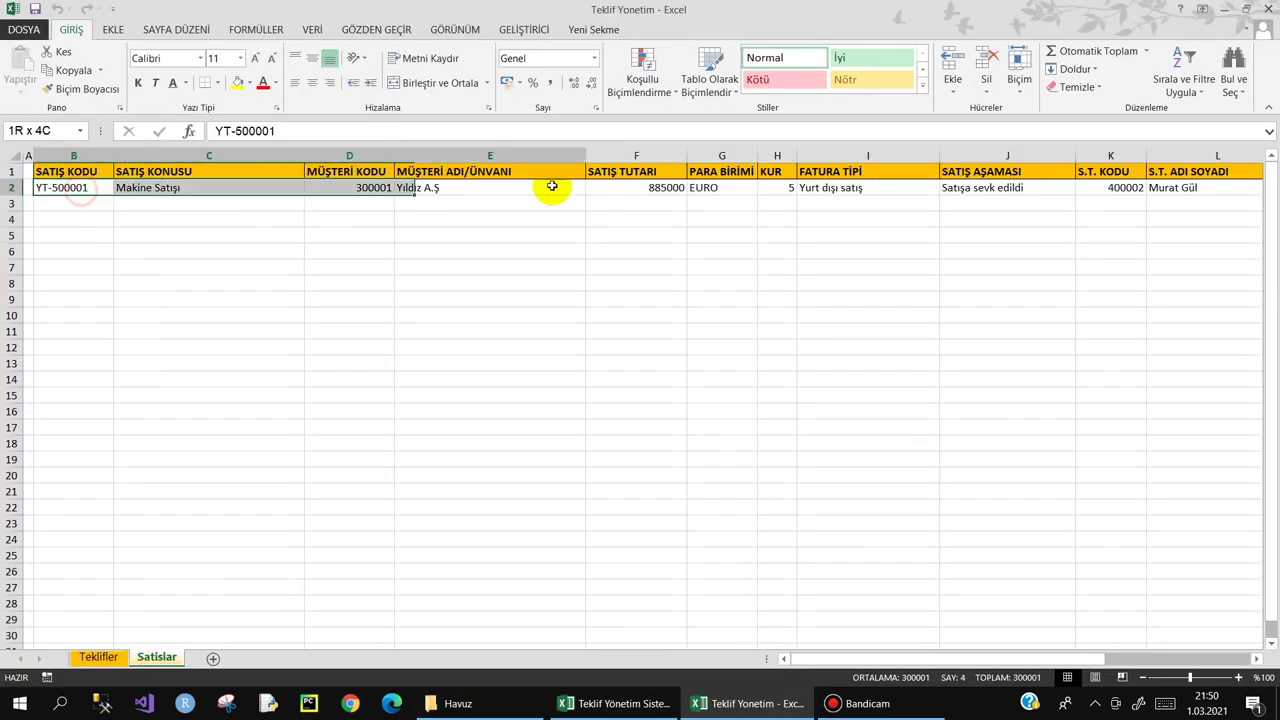
left_click(91, 660)
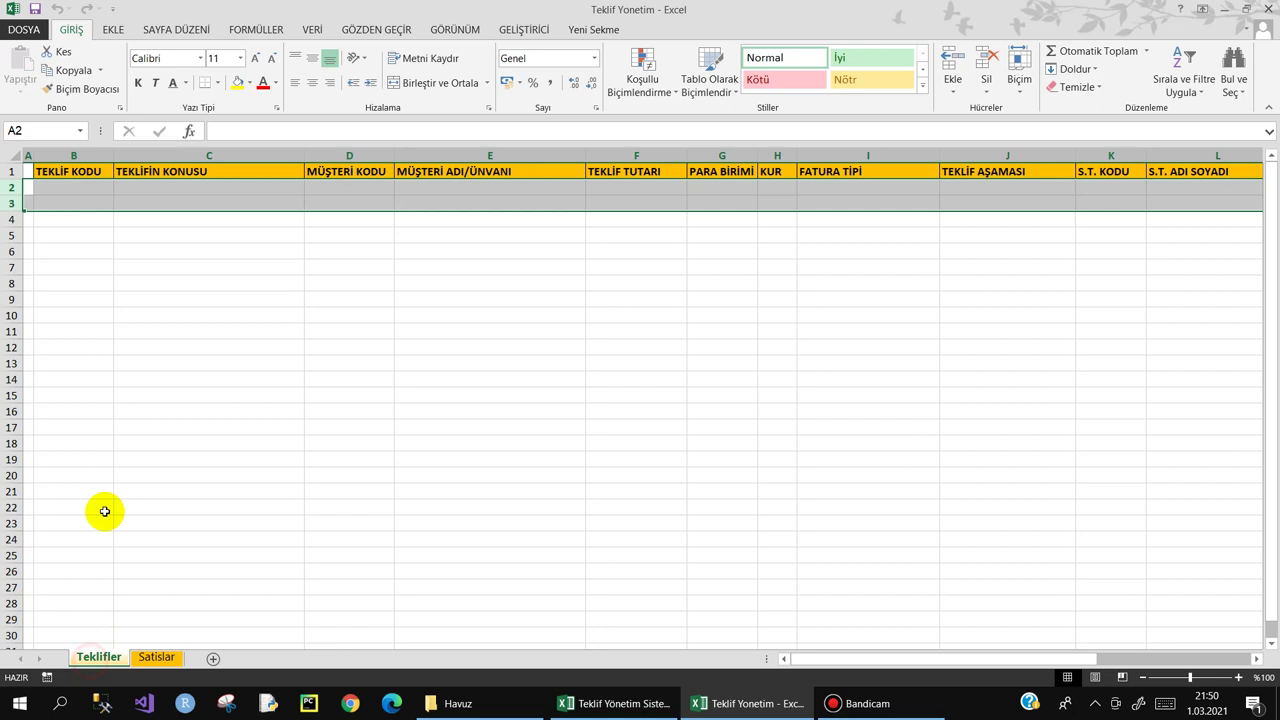
left_click(157, 395)
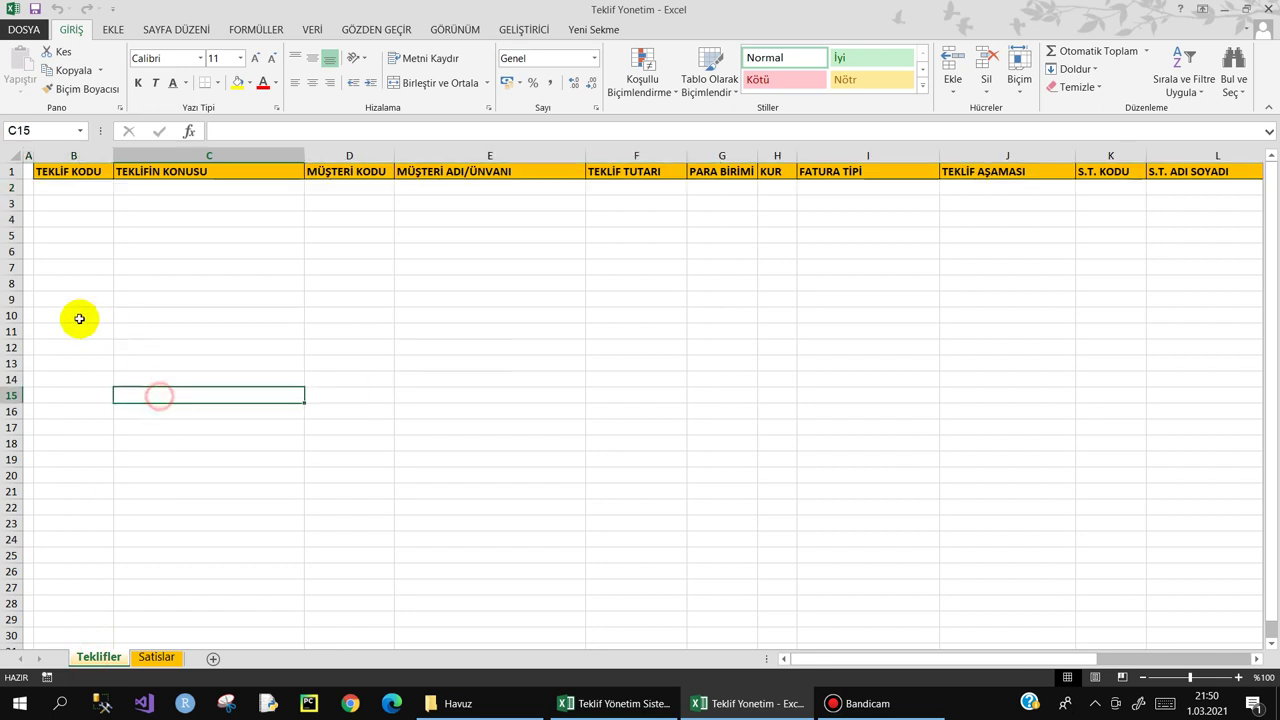
left_click(155, 657)
left_click(149, 203)
- Review the exported sale row YT-500001 across all its columns, then close the workbook
mouse_move(63, 188)
left_mouse_down()
mouse_move(985, 178)
mouse_move(948, 234)
left_mouse_up()
left_click(962, 230)
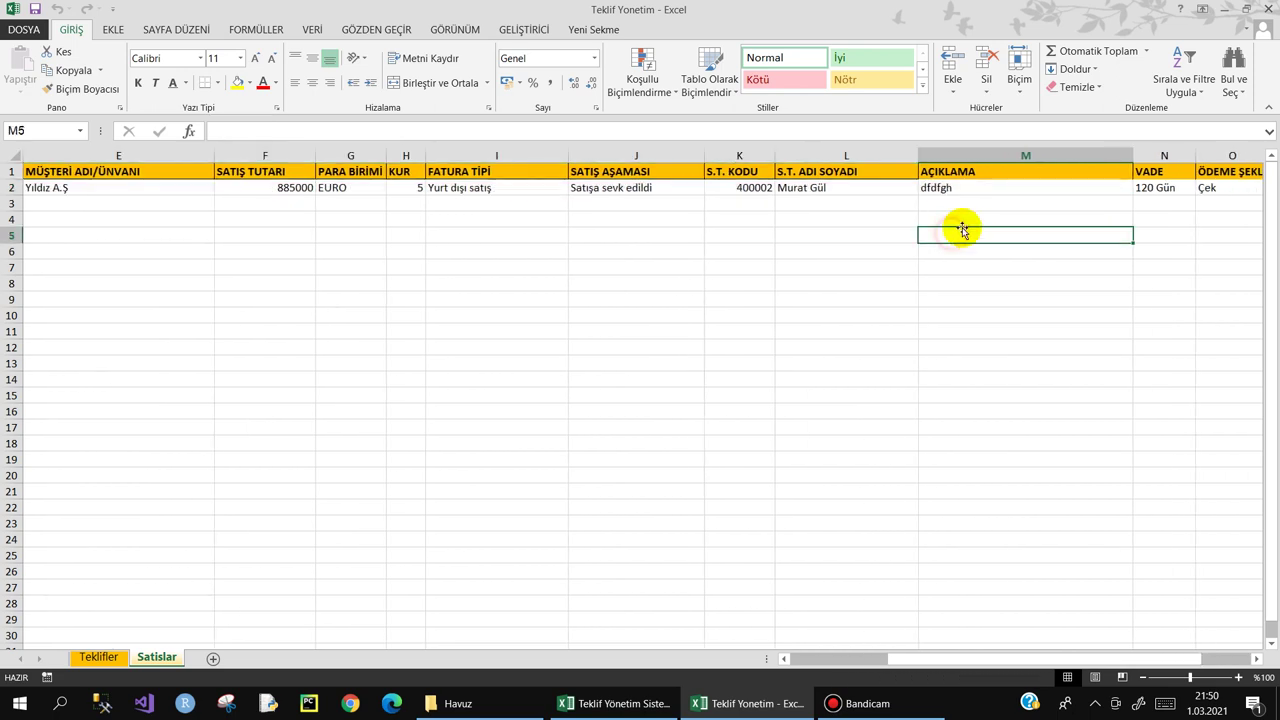
key("Left")
key("Left")
key("Left")
key("Left")
key("Left")
key("Left")
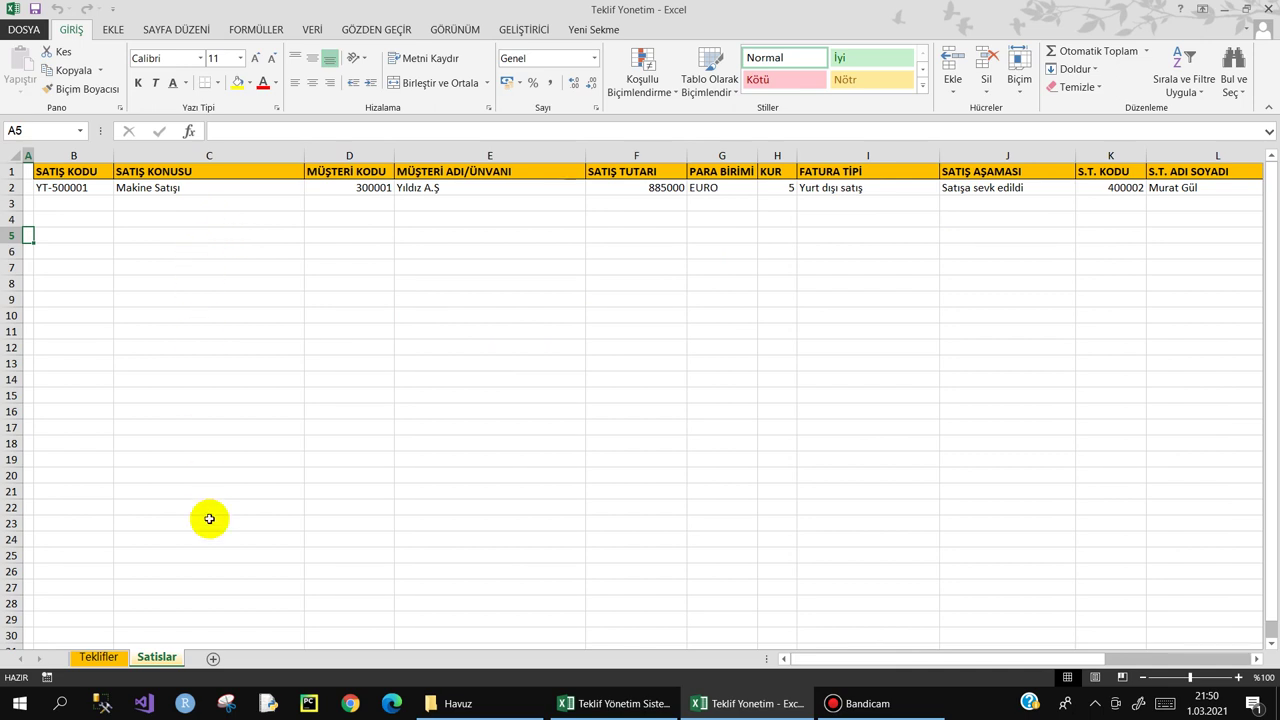
left_click(154, 658)
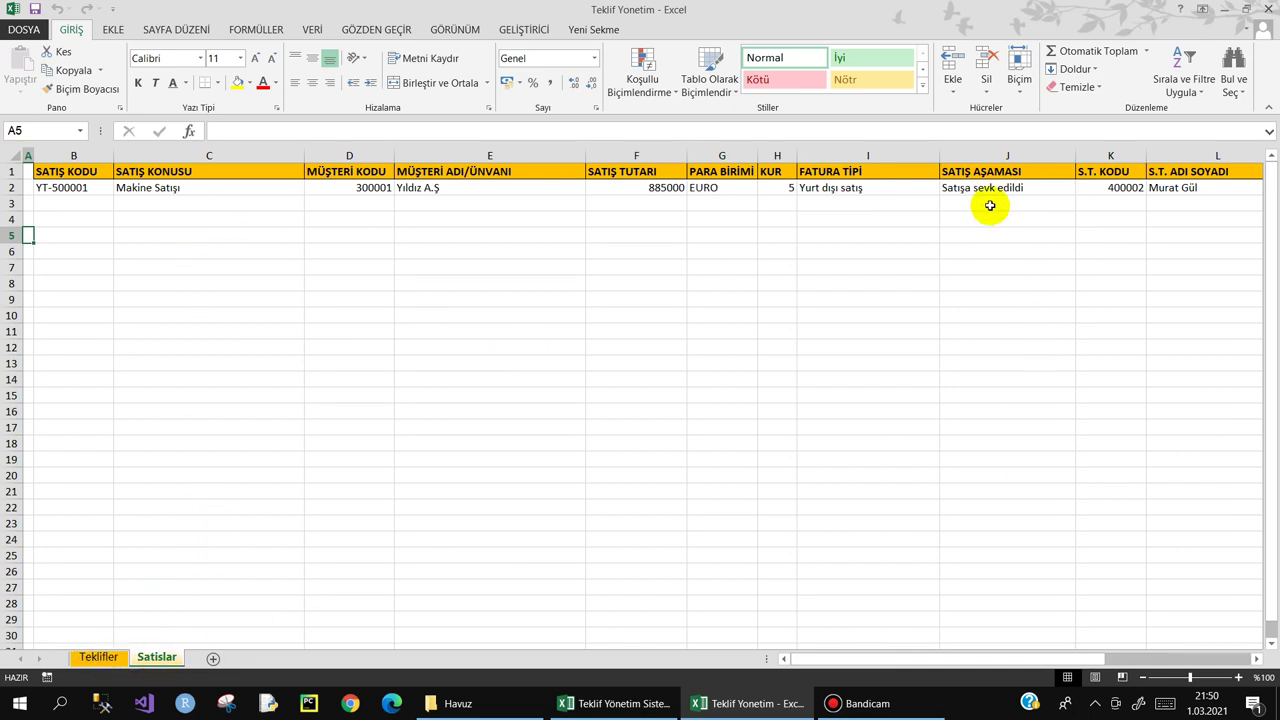
left_click(1264, 8)
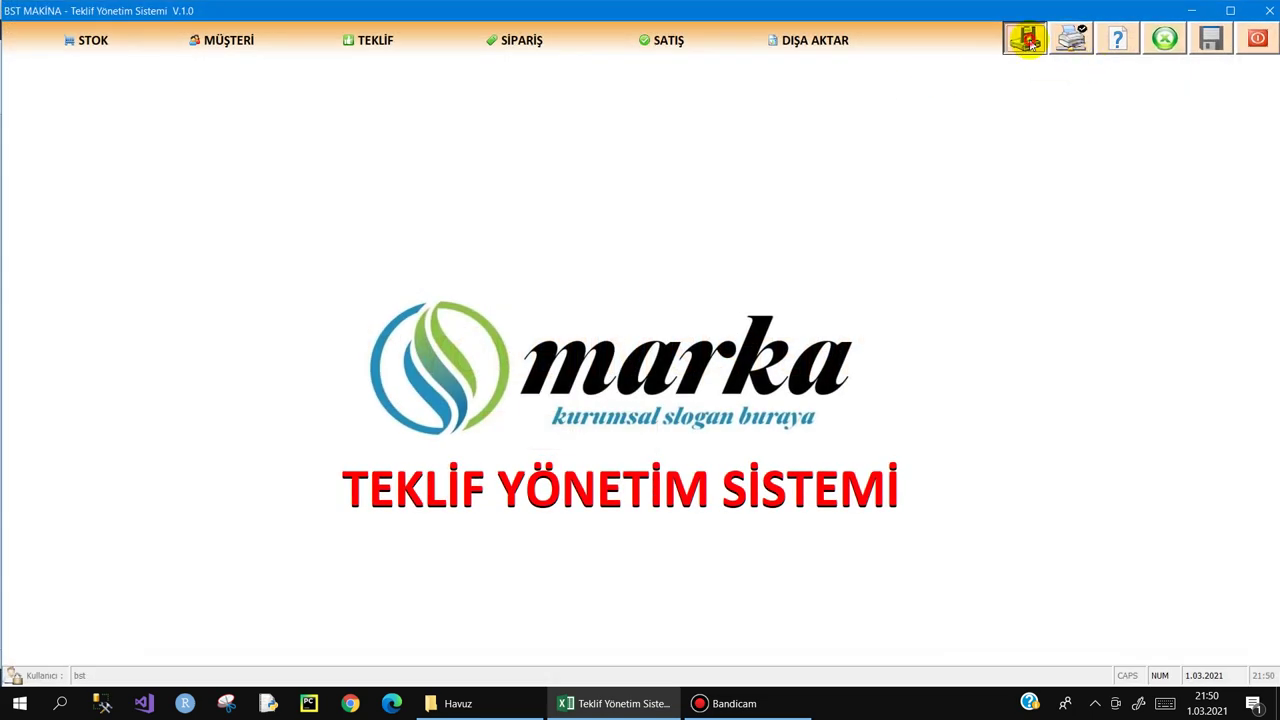
- Back up the data and confirm Microsoft Print to PDF is the active printer
left_click(1028, 40)
left_click(623, 405)
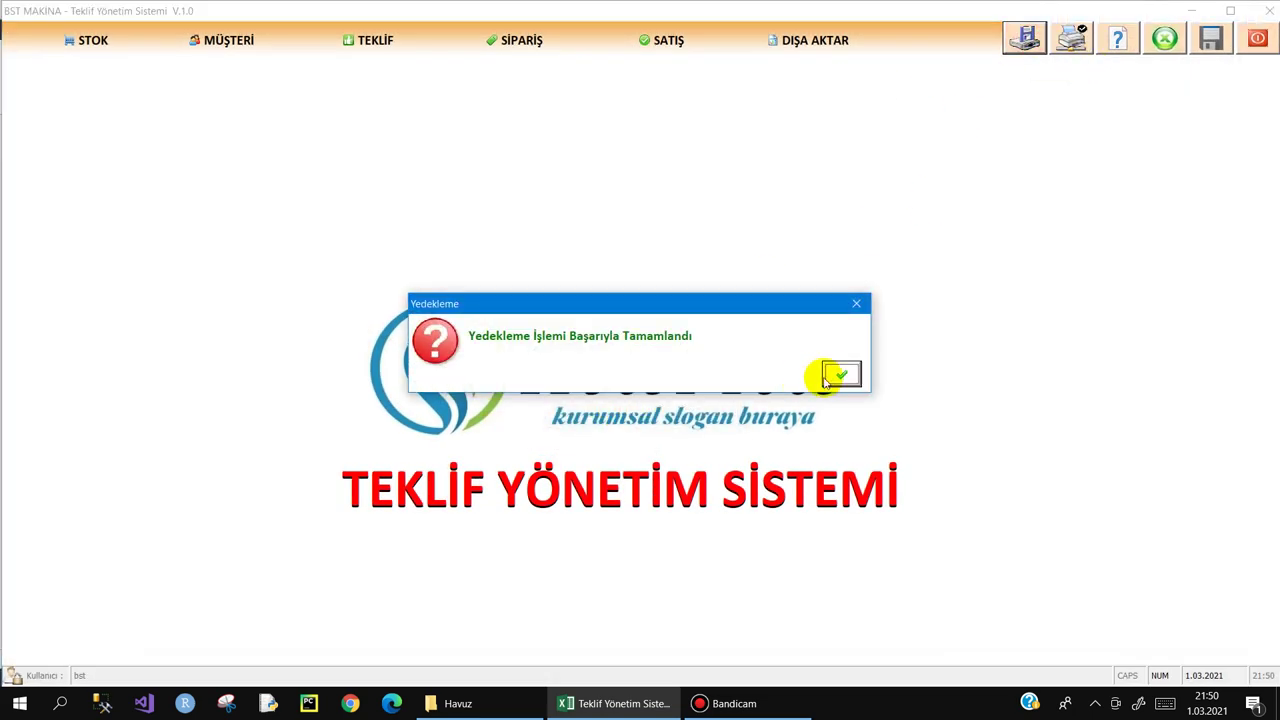
left_click(830, 376)
left_click(1071, 38)
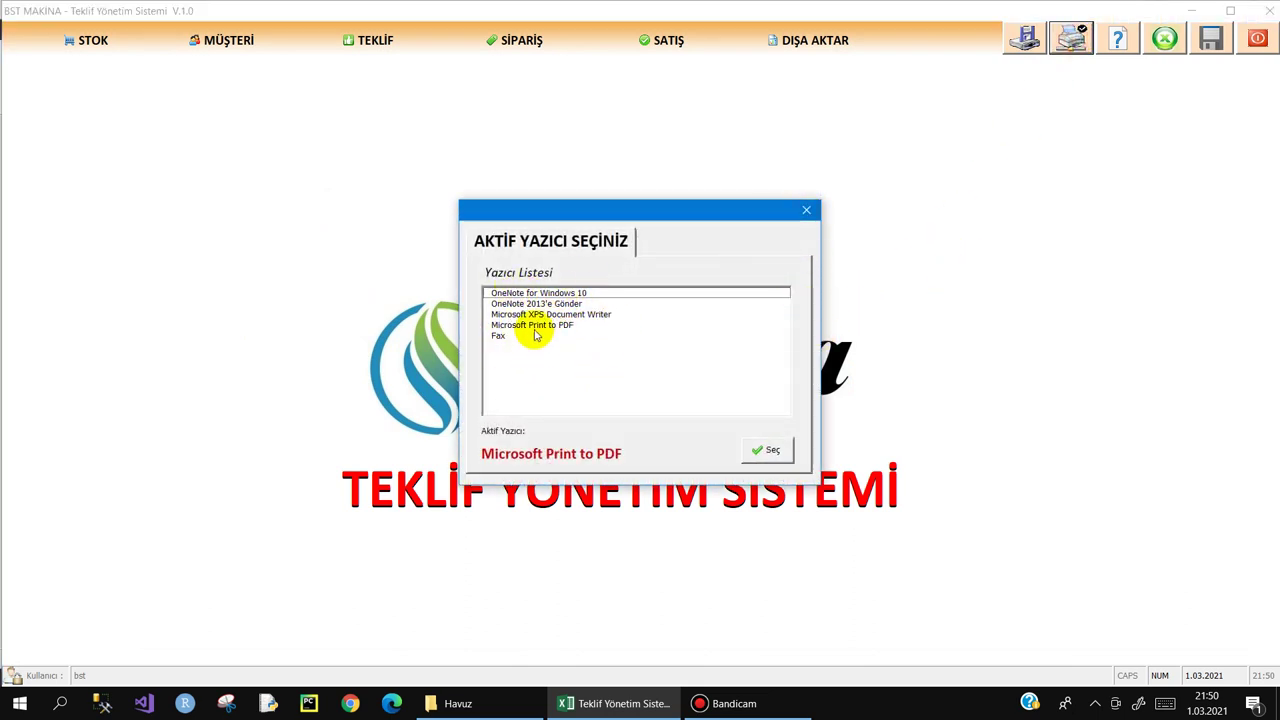
left_click(809, 212)
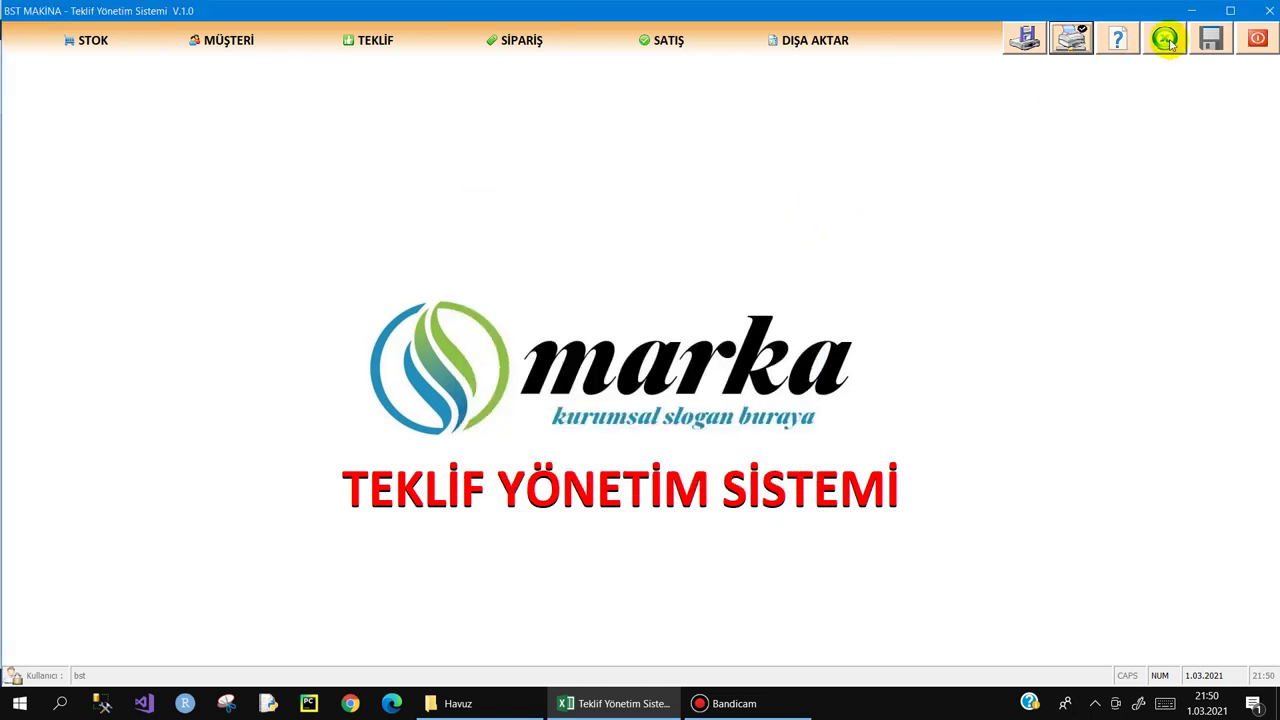
- Save the changes in Teklif Yönetim Sistemi and acknowledge the confirmation
left_click(1210, 40)
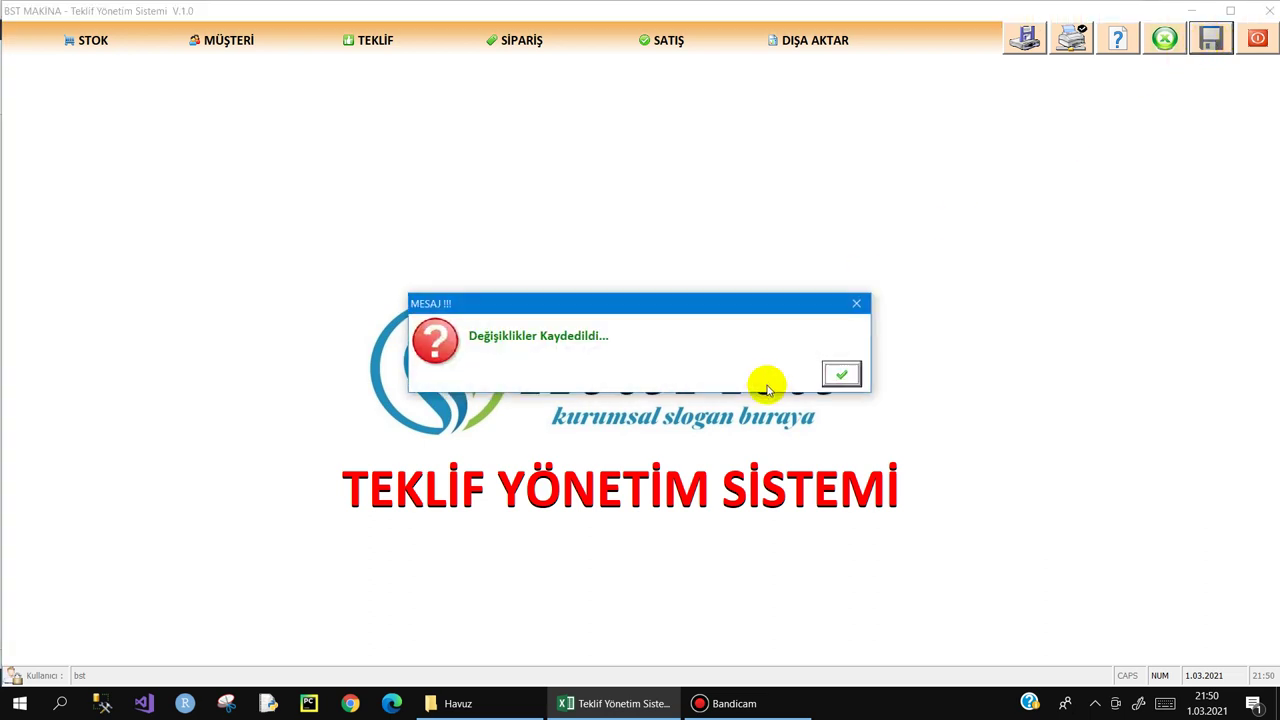
left_click(843, 372)
left_click(815, 40)
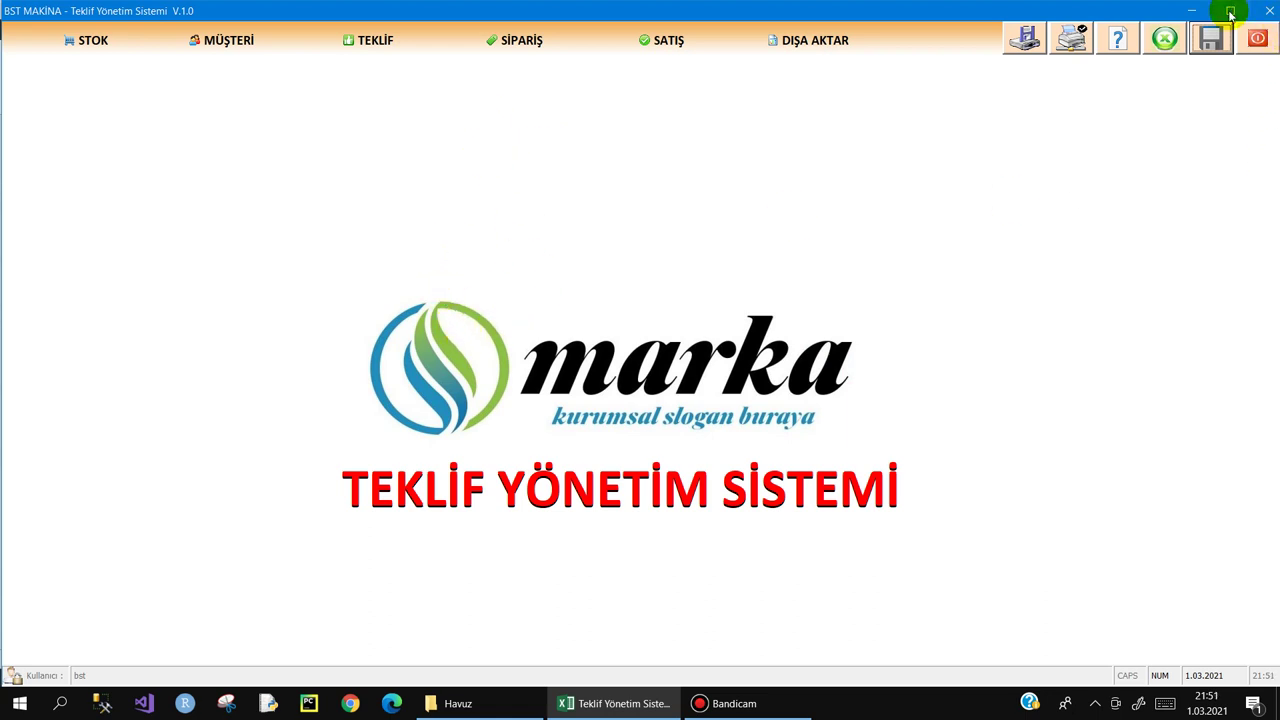
- Maximize the Teklif Yönetim Sistemi form and bring Bandicam's saved-videos list to the front
left_click(1230, 14)
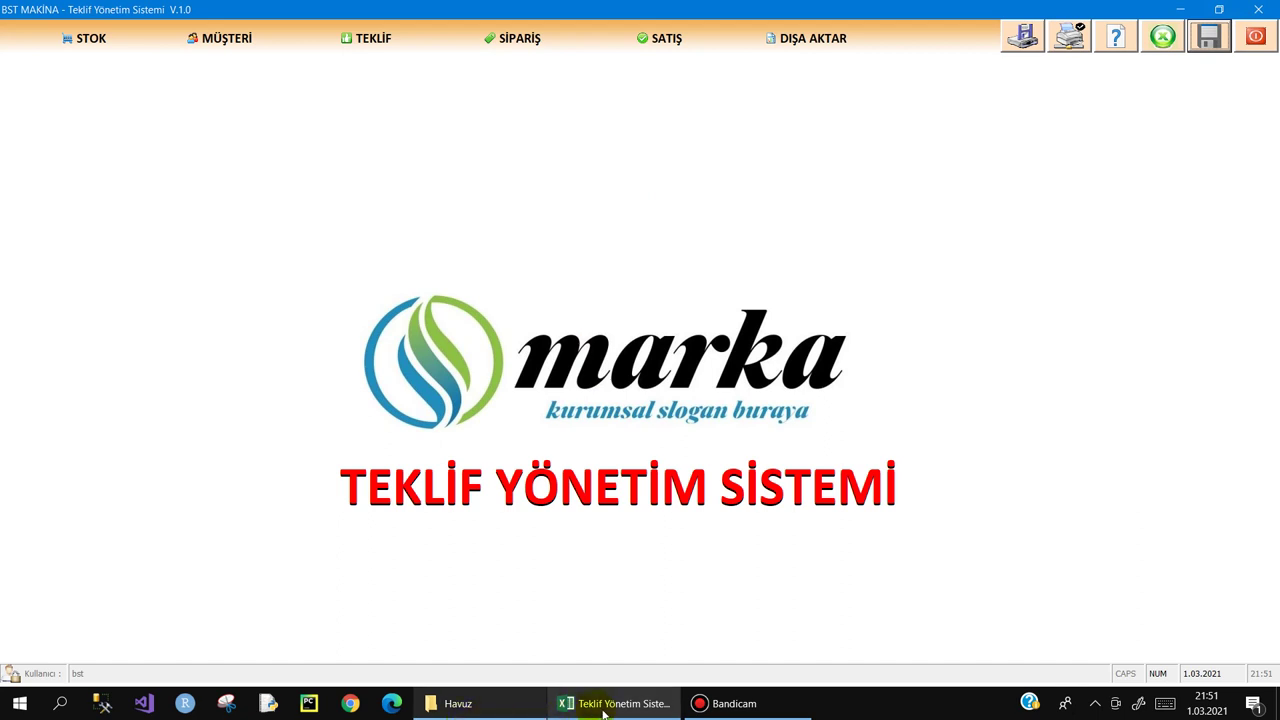
left_click(733, 704)
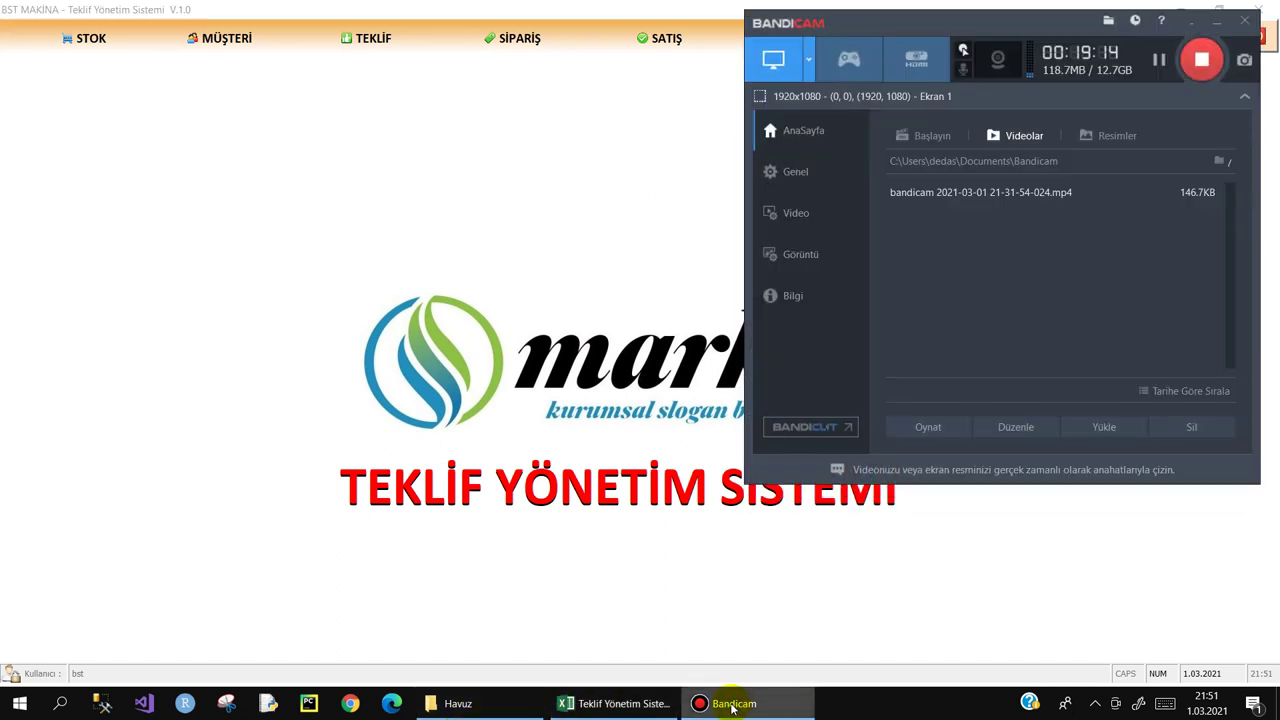